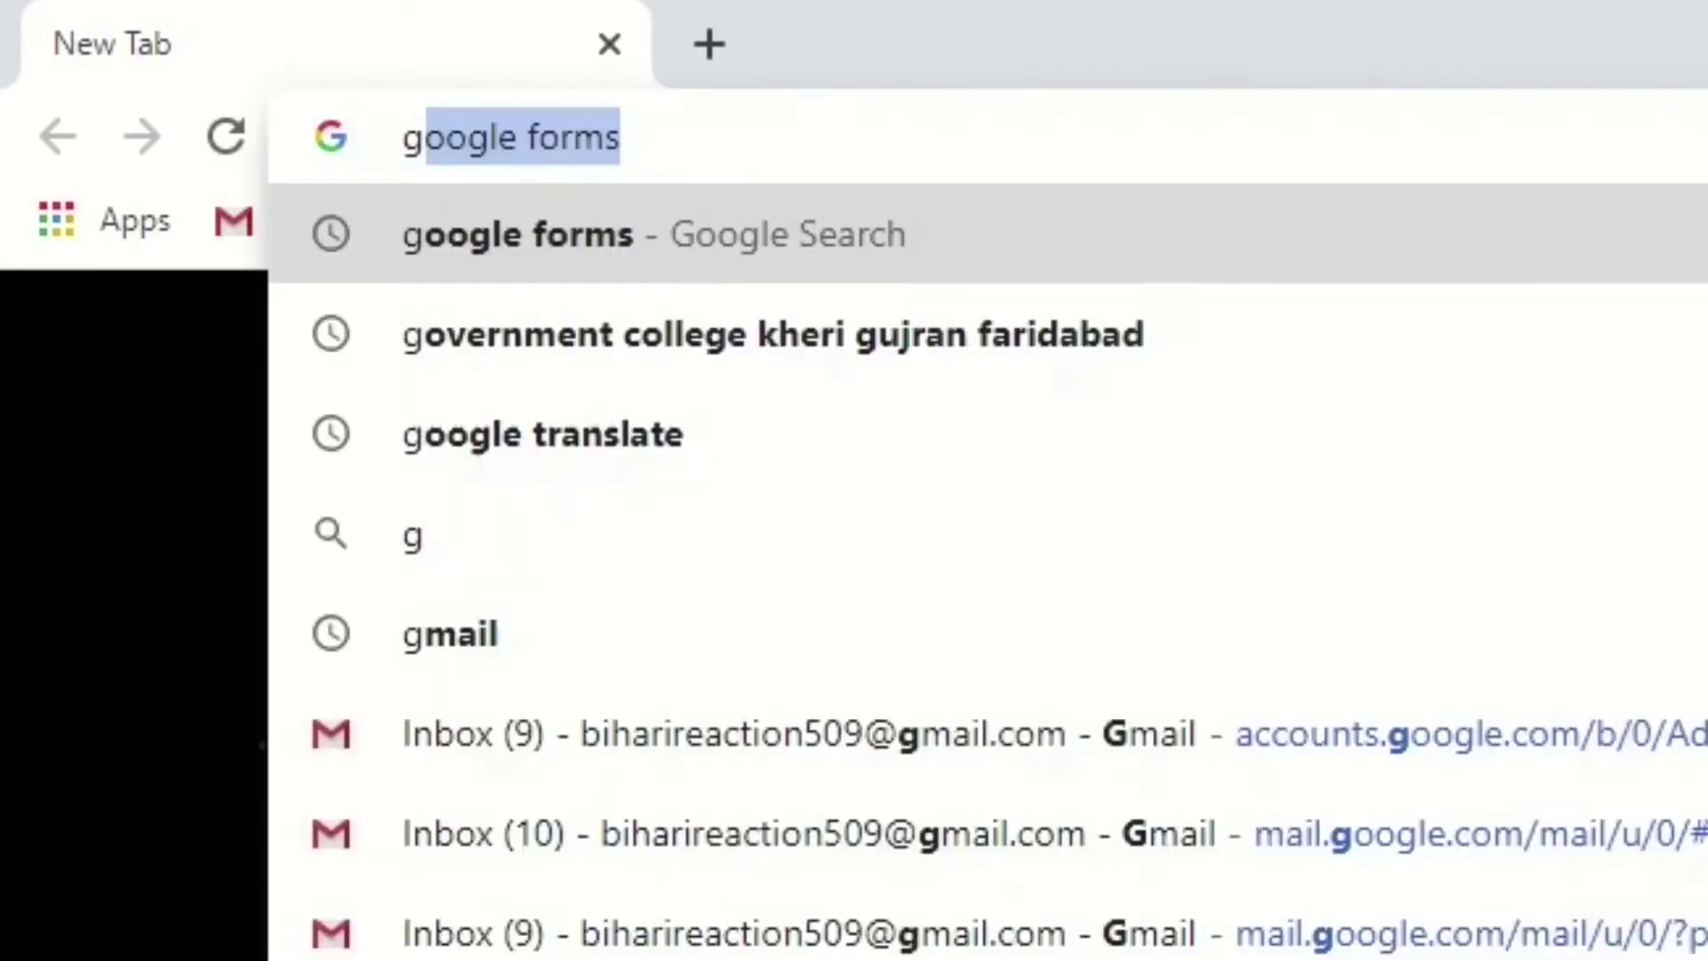
Search Google for 'google forms' from the Chrome address bar.
{"action": "type", "text": "e forms"}
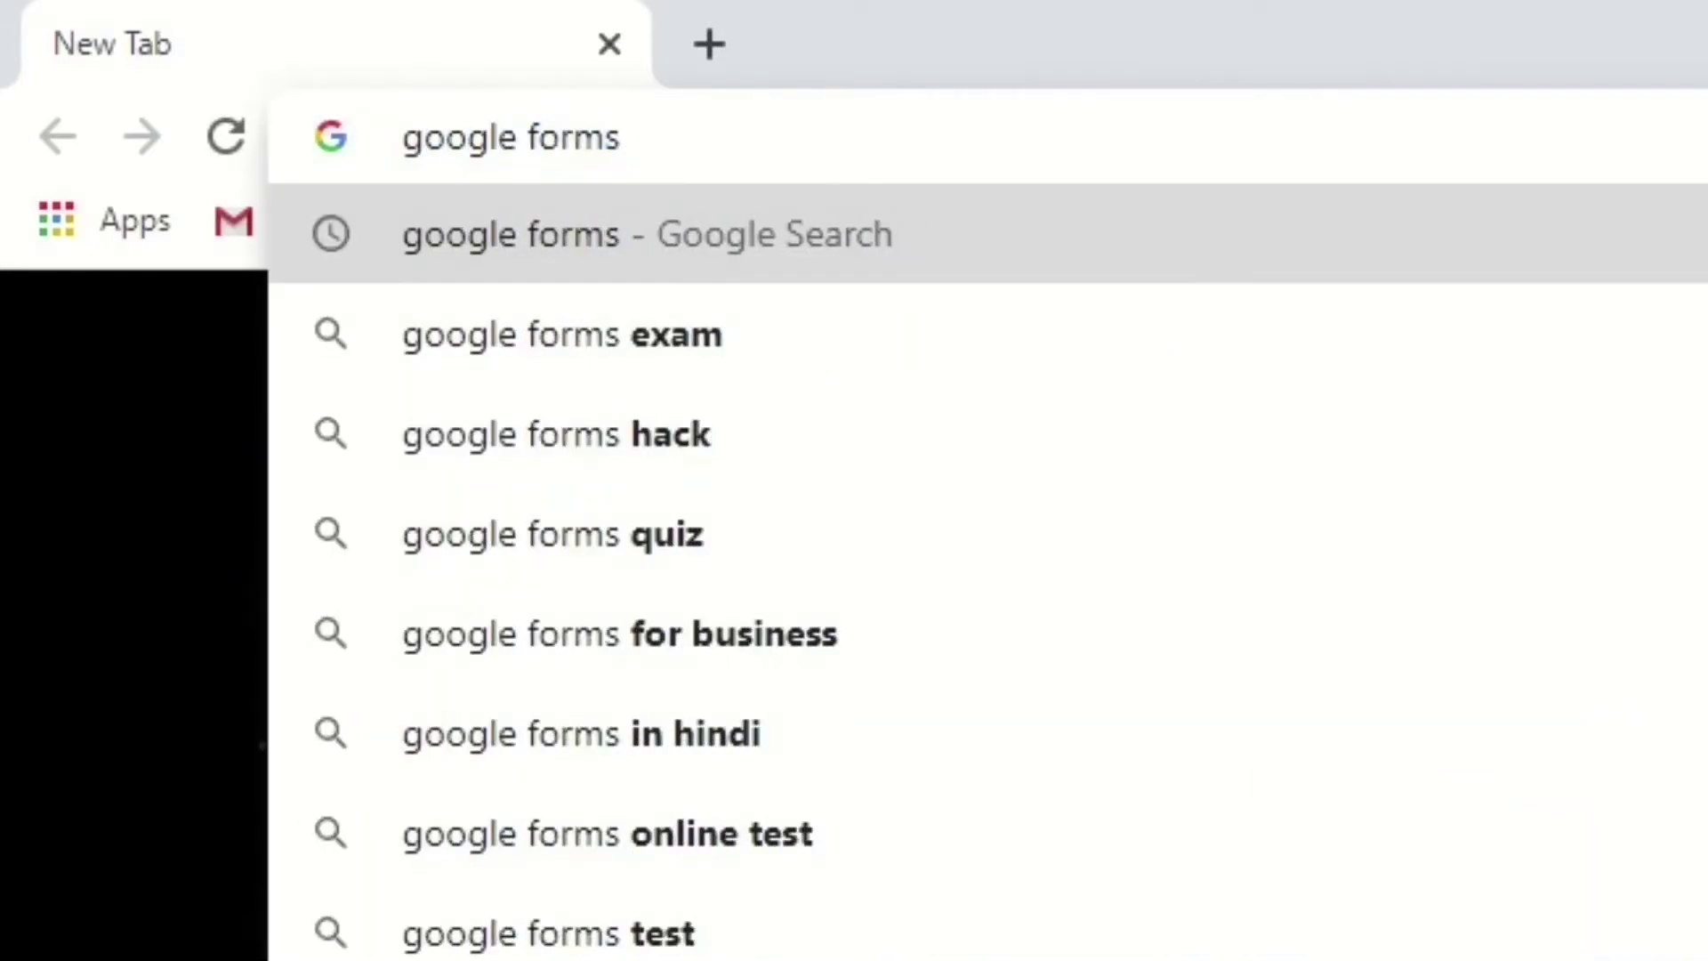
{"action": "key", "text": "Return"}
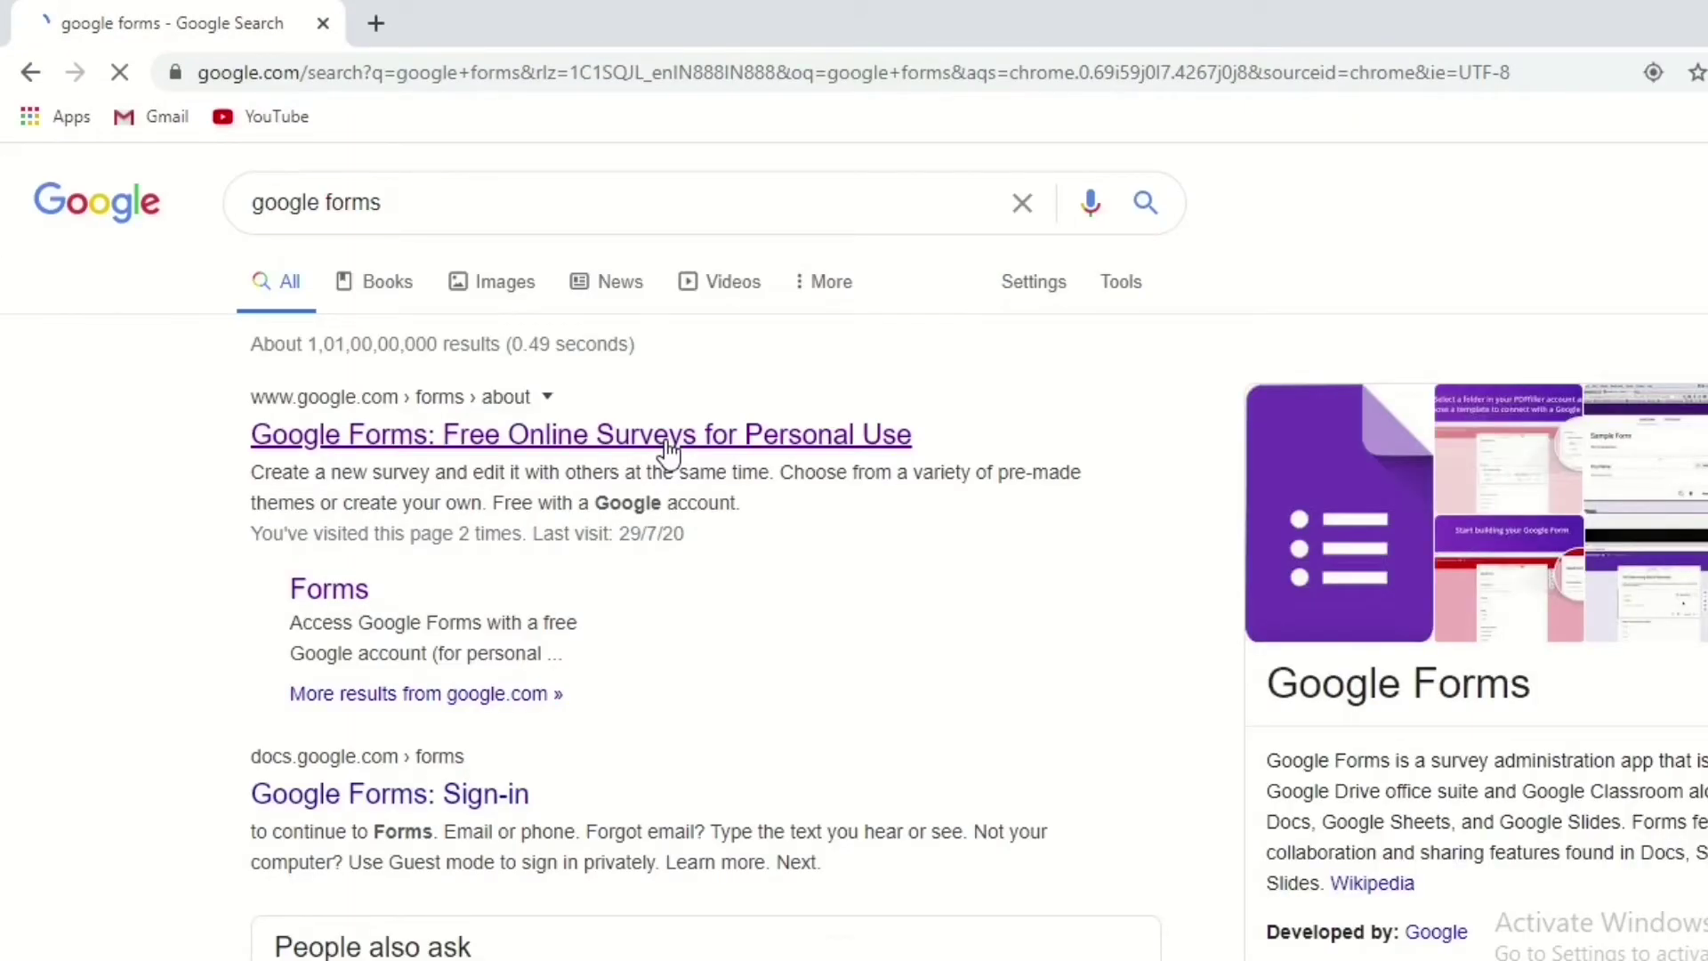
Open the Google Forms result and go to Google Forms for personal use.
{"action": "left_click", "coordinate": [745, 441]}
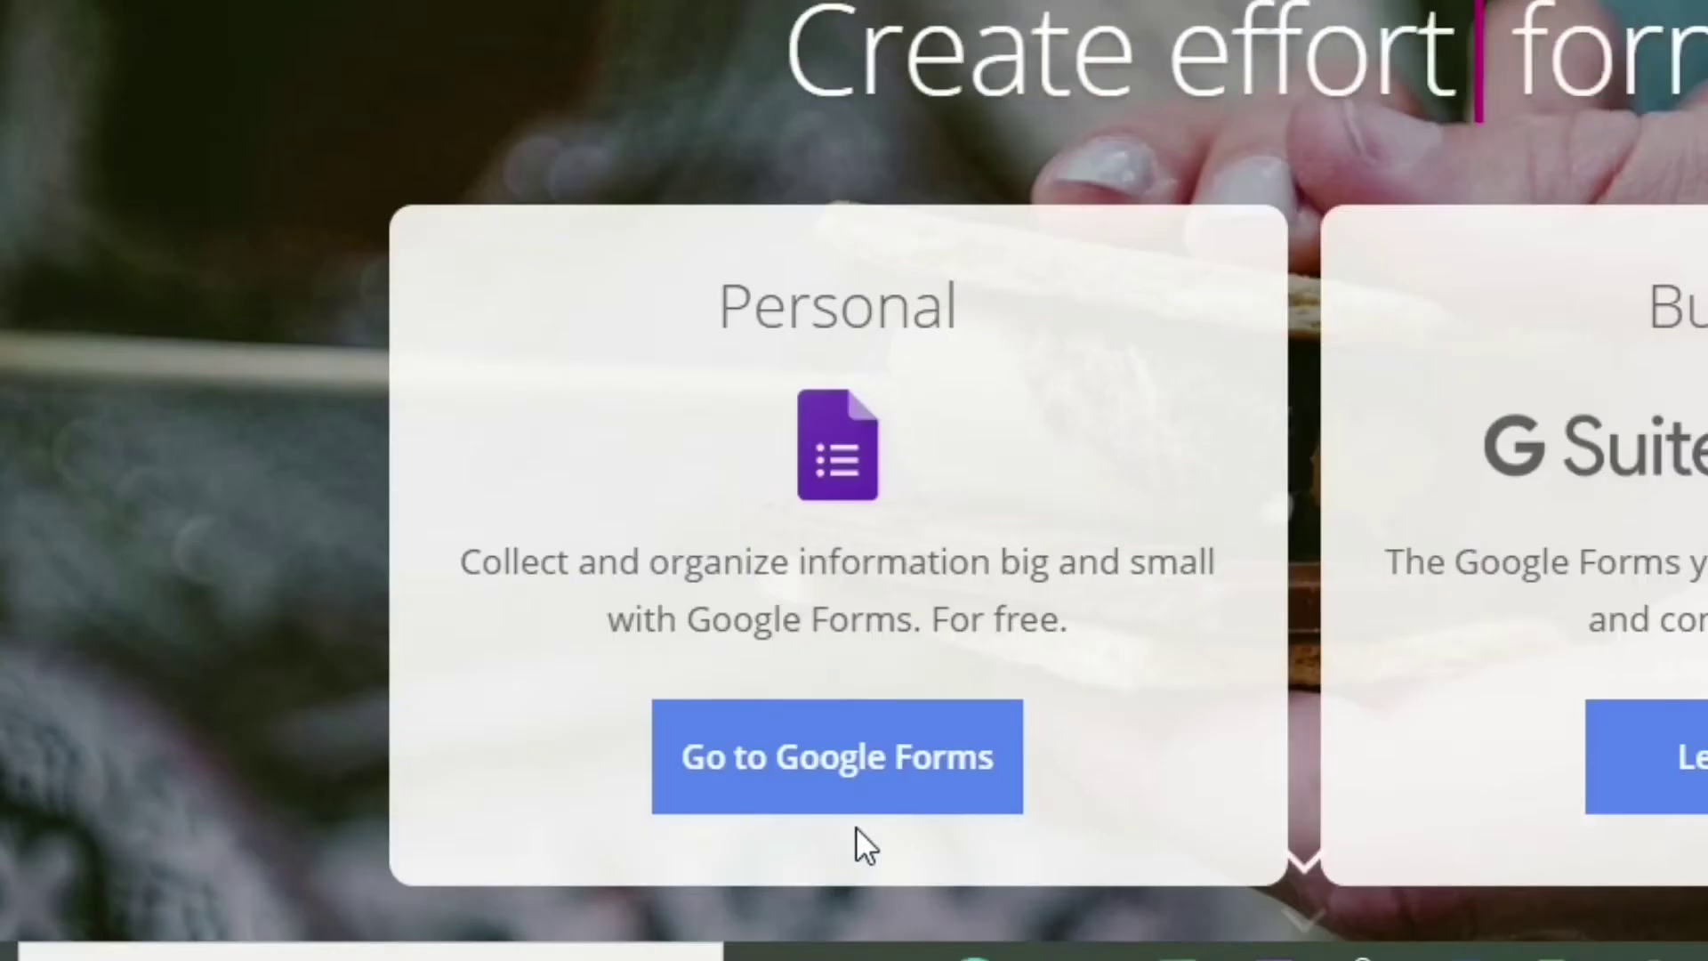
{"action": "left_click", "coordinate": [818, 796]}
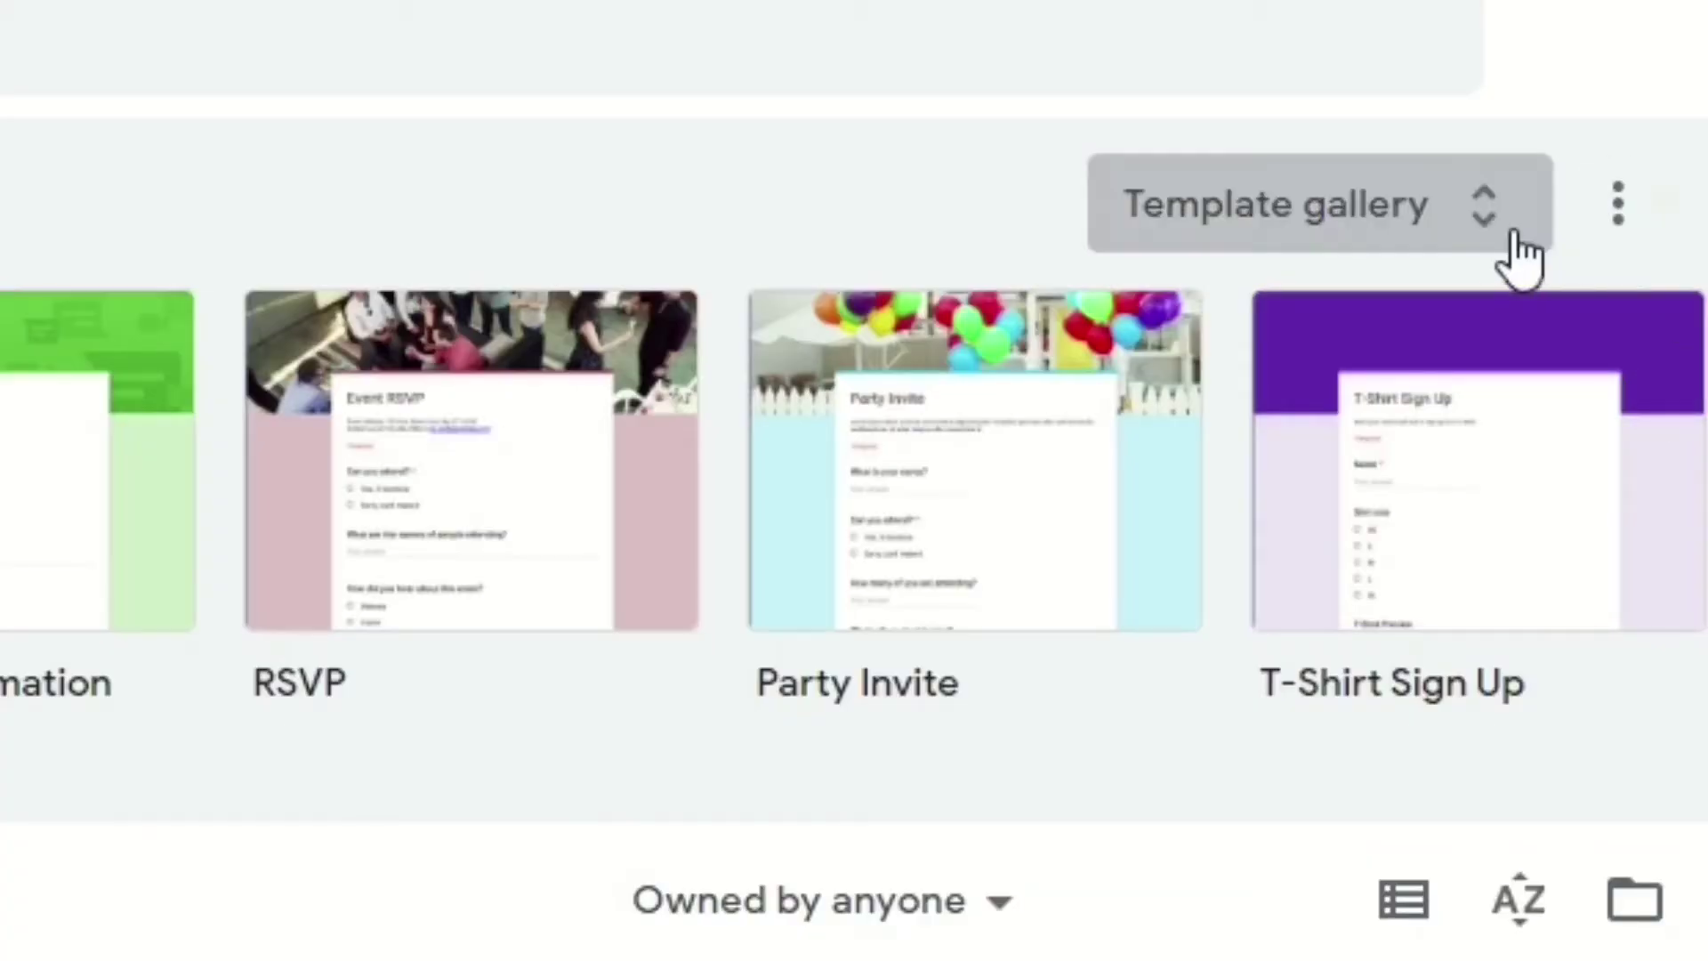
Browse the template gallery and create a form from the Blank template.
{"action": "left_click", "coordinate": [1515, 256]}
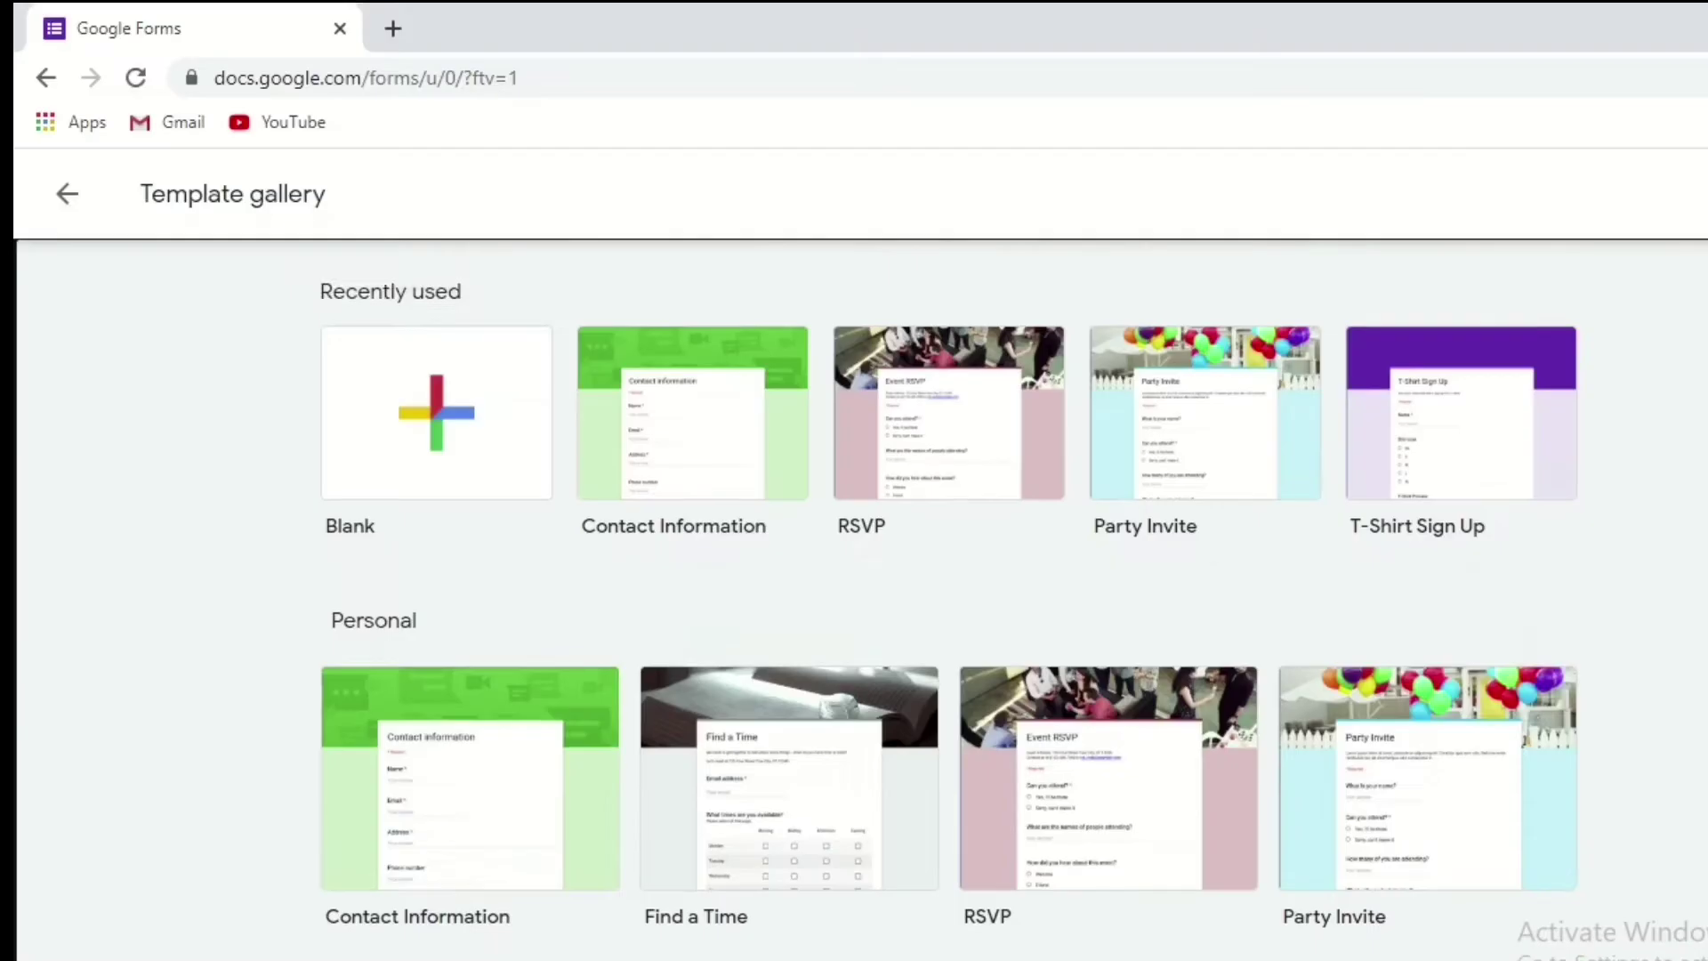
{"action": "scroll", "coordinate": [950, 596], "scroll_direction": "down", "scroll_amount": 10}
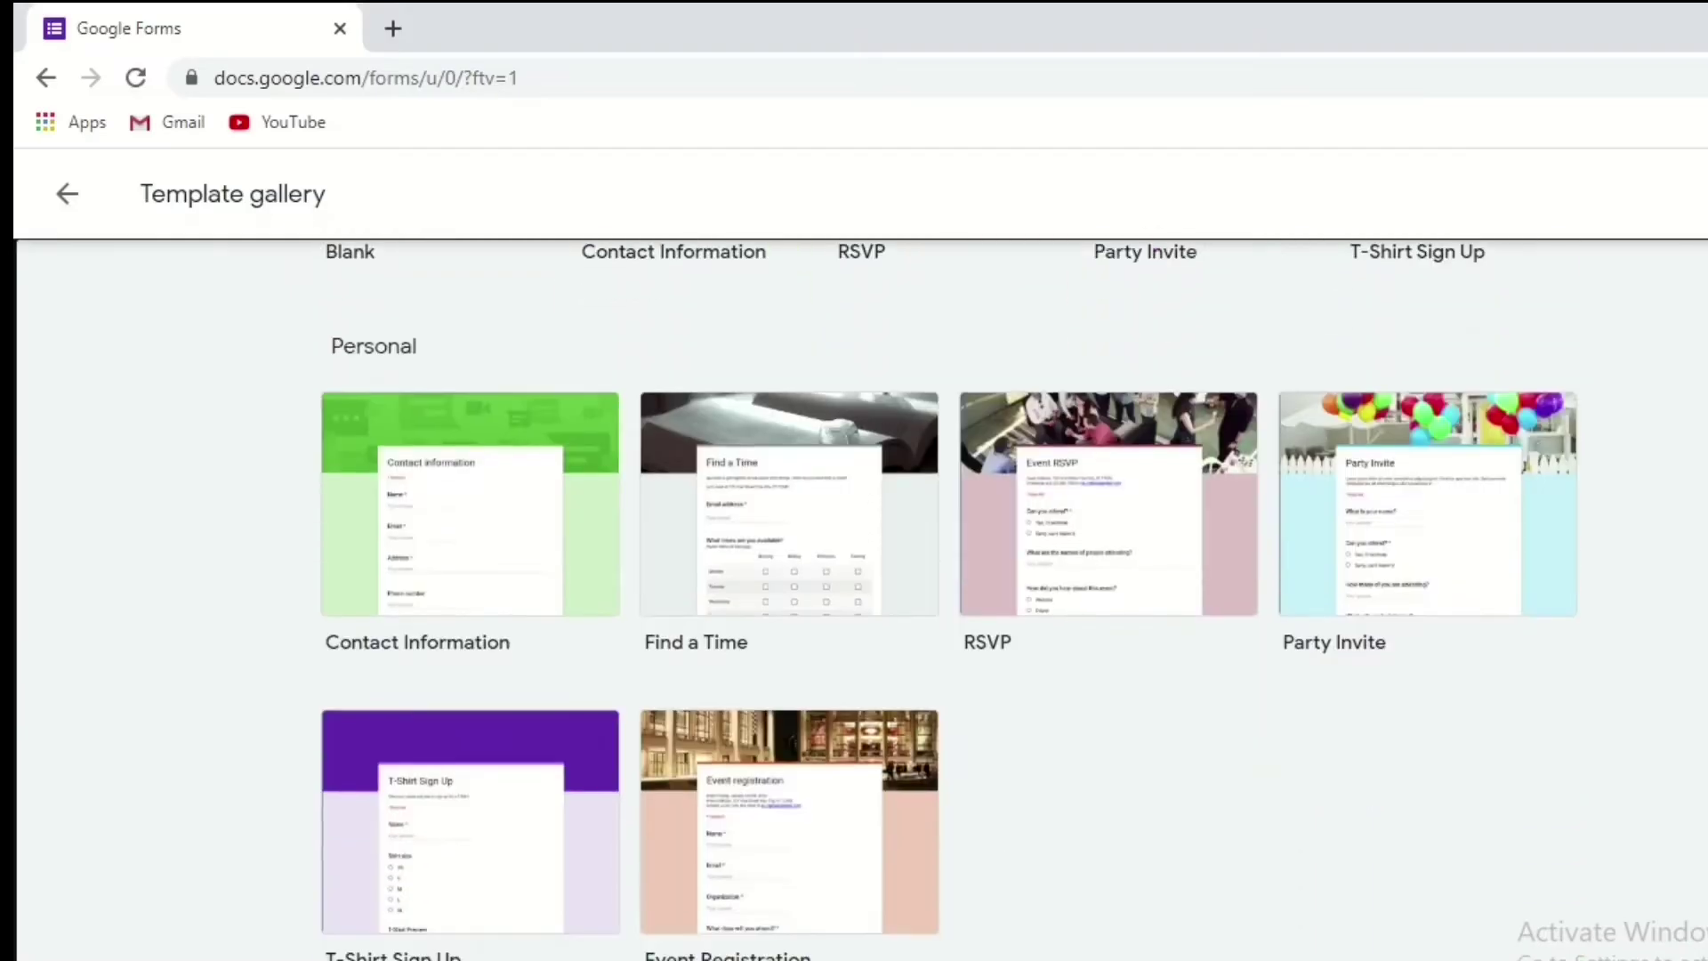
{"action": "scroll", "coordinate": [950, 596], "scroll_direction": "down", "scroll_amount": 10}
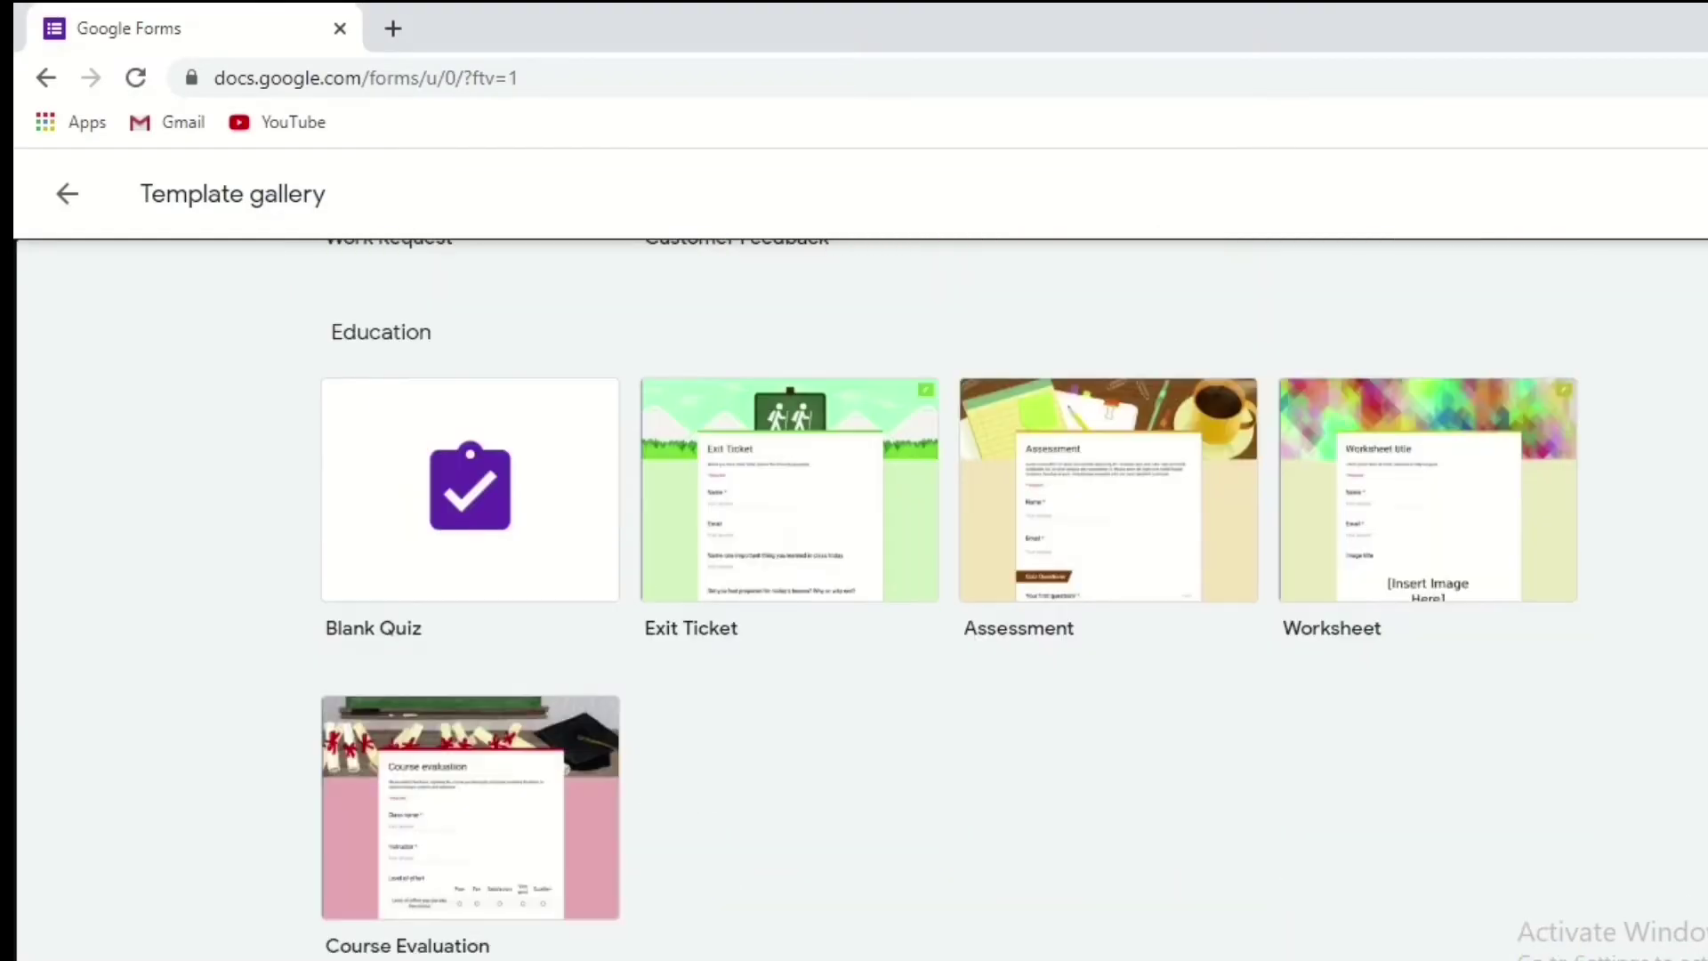
{"action": "scroll", "coordinate": [950, 596], "scroll_direction": "up", "scroll_amount": 6}
{"action": "scroll", "coordinate": [1189, 418], "scroll_direction": "up", "scroll_amount": 12}
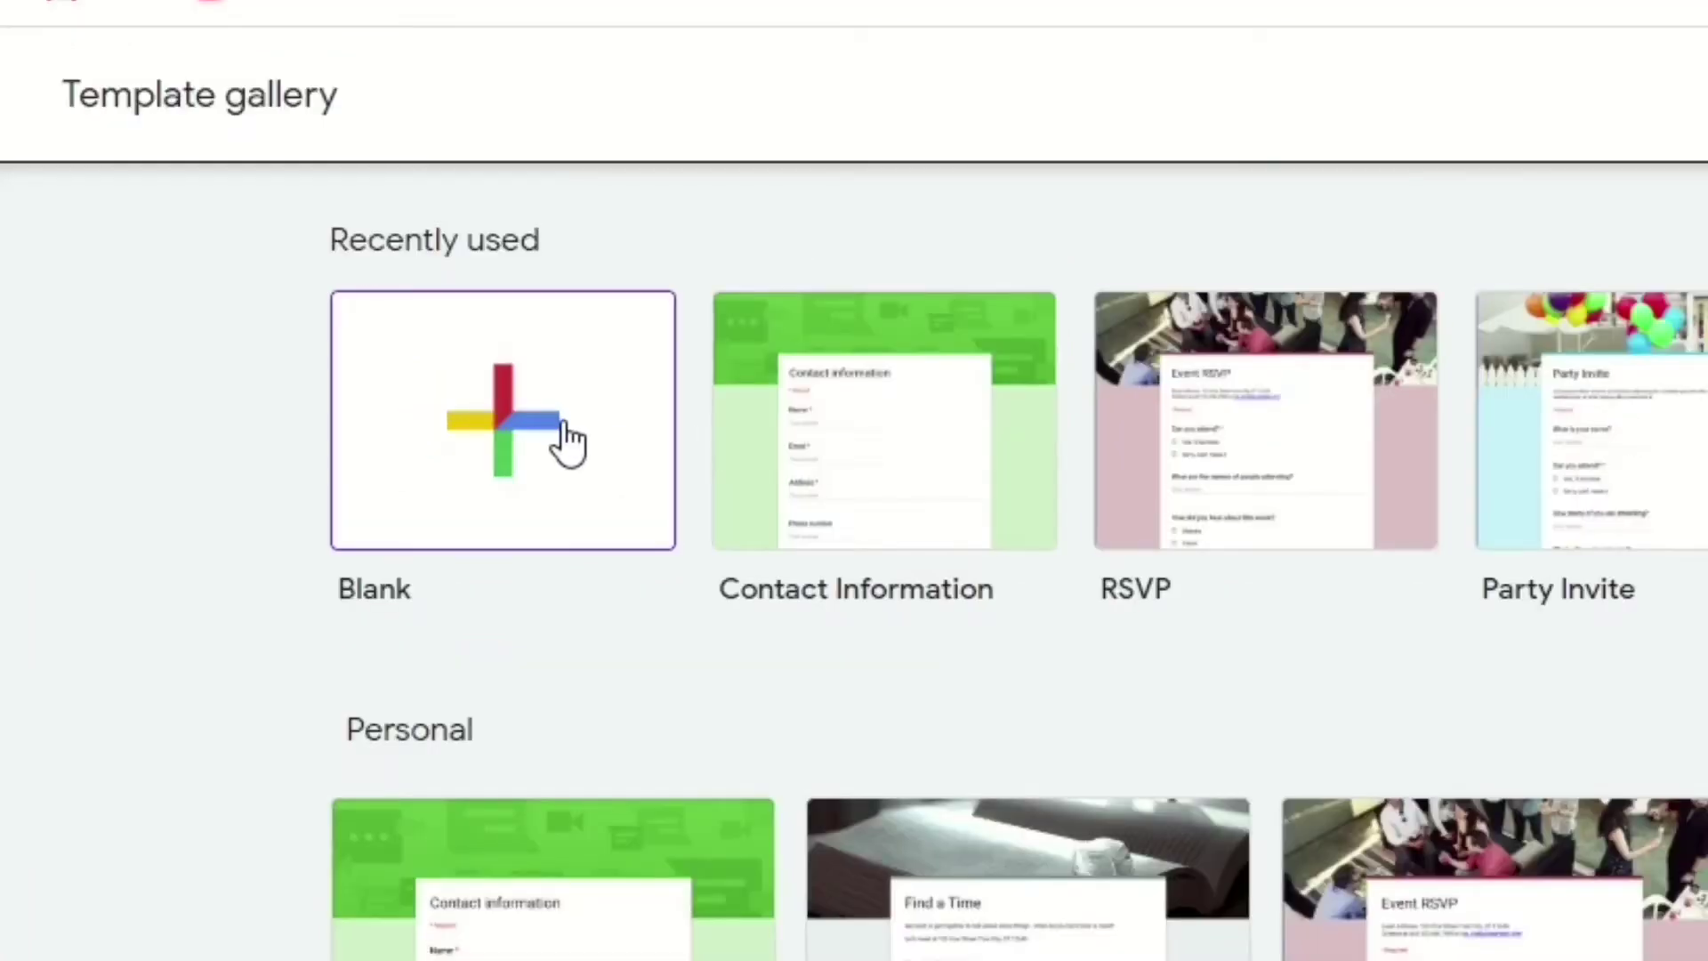
{"action": "left_click", "coordinate": [561, 420]}
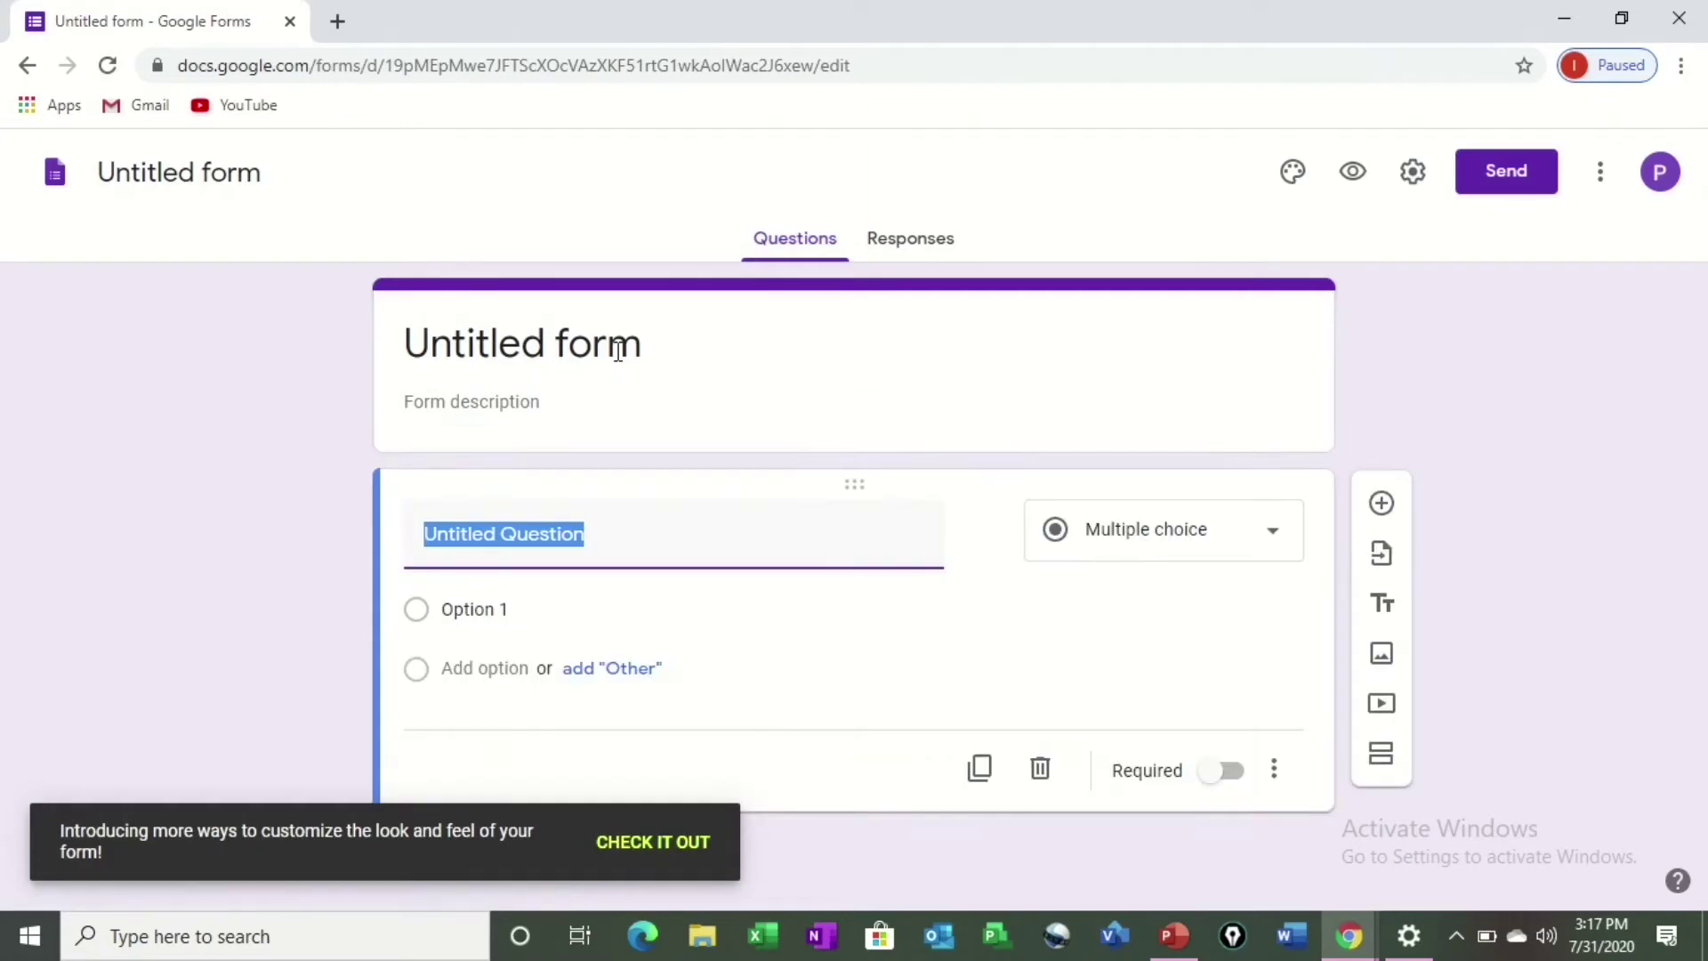
Replace 'Untitled form' with 'Science' and add the description 'Prince Sr.Sec School'.
{"action": "left_click", "coordinate": [619, 351]}
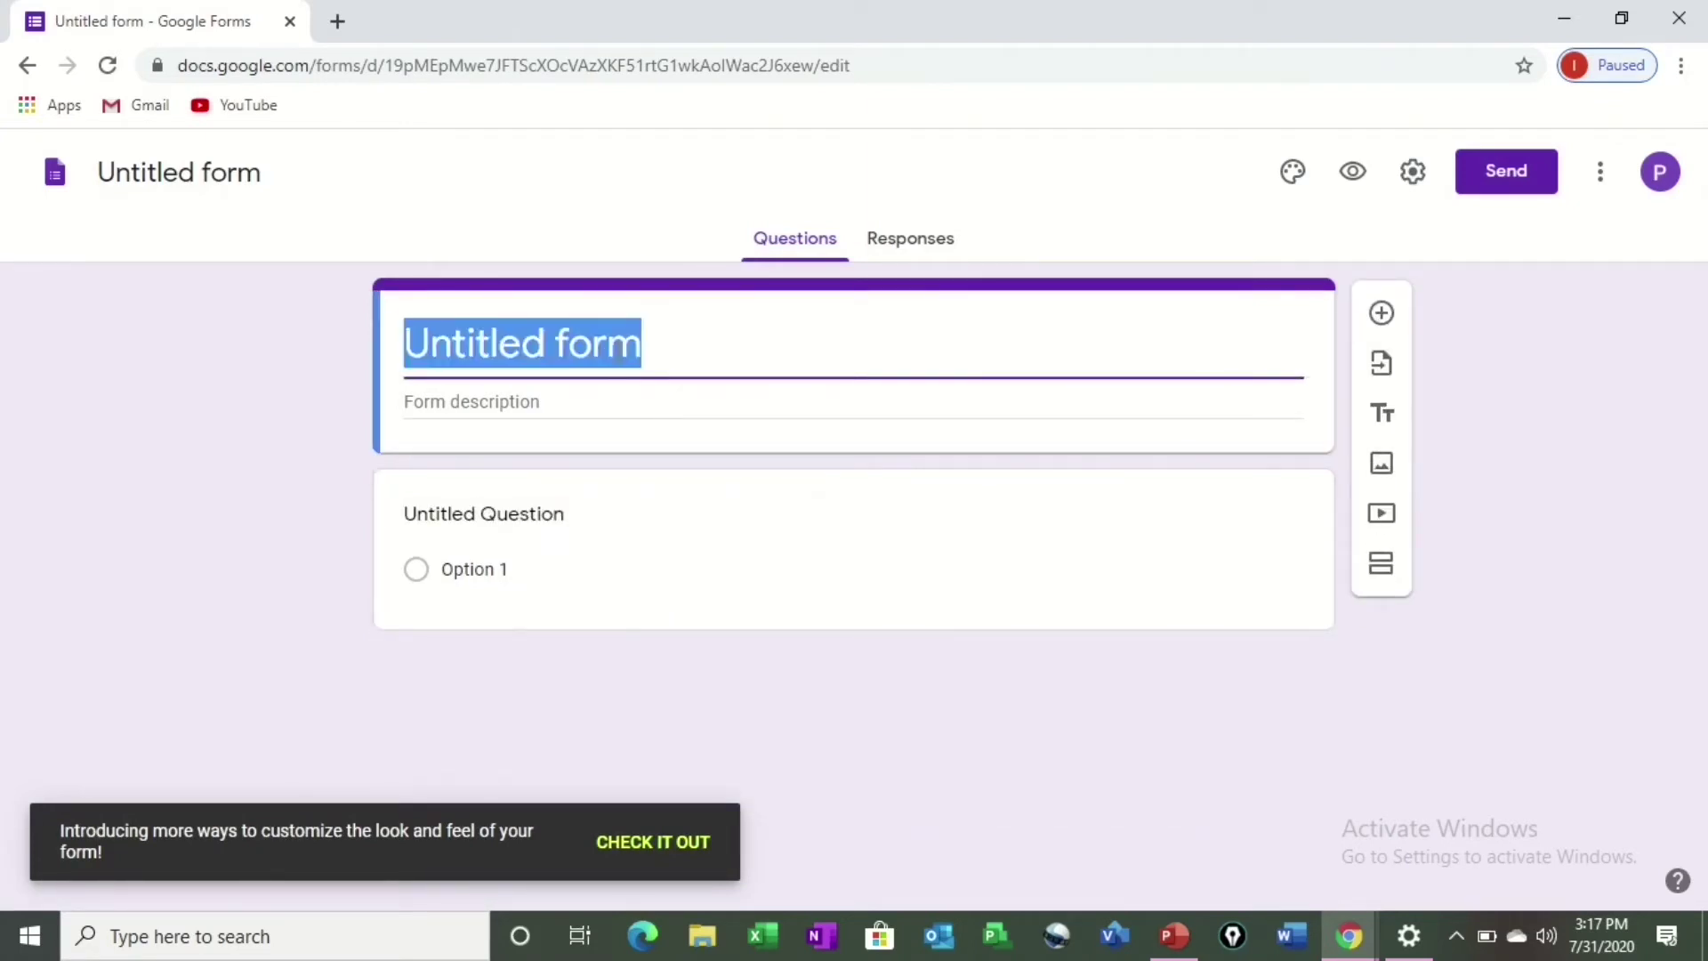
{"action": "left_click", "coordinate": [620, 348]}
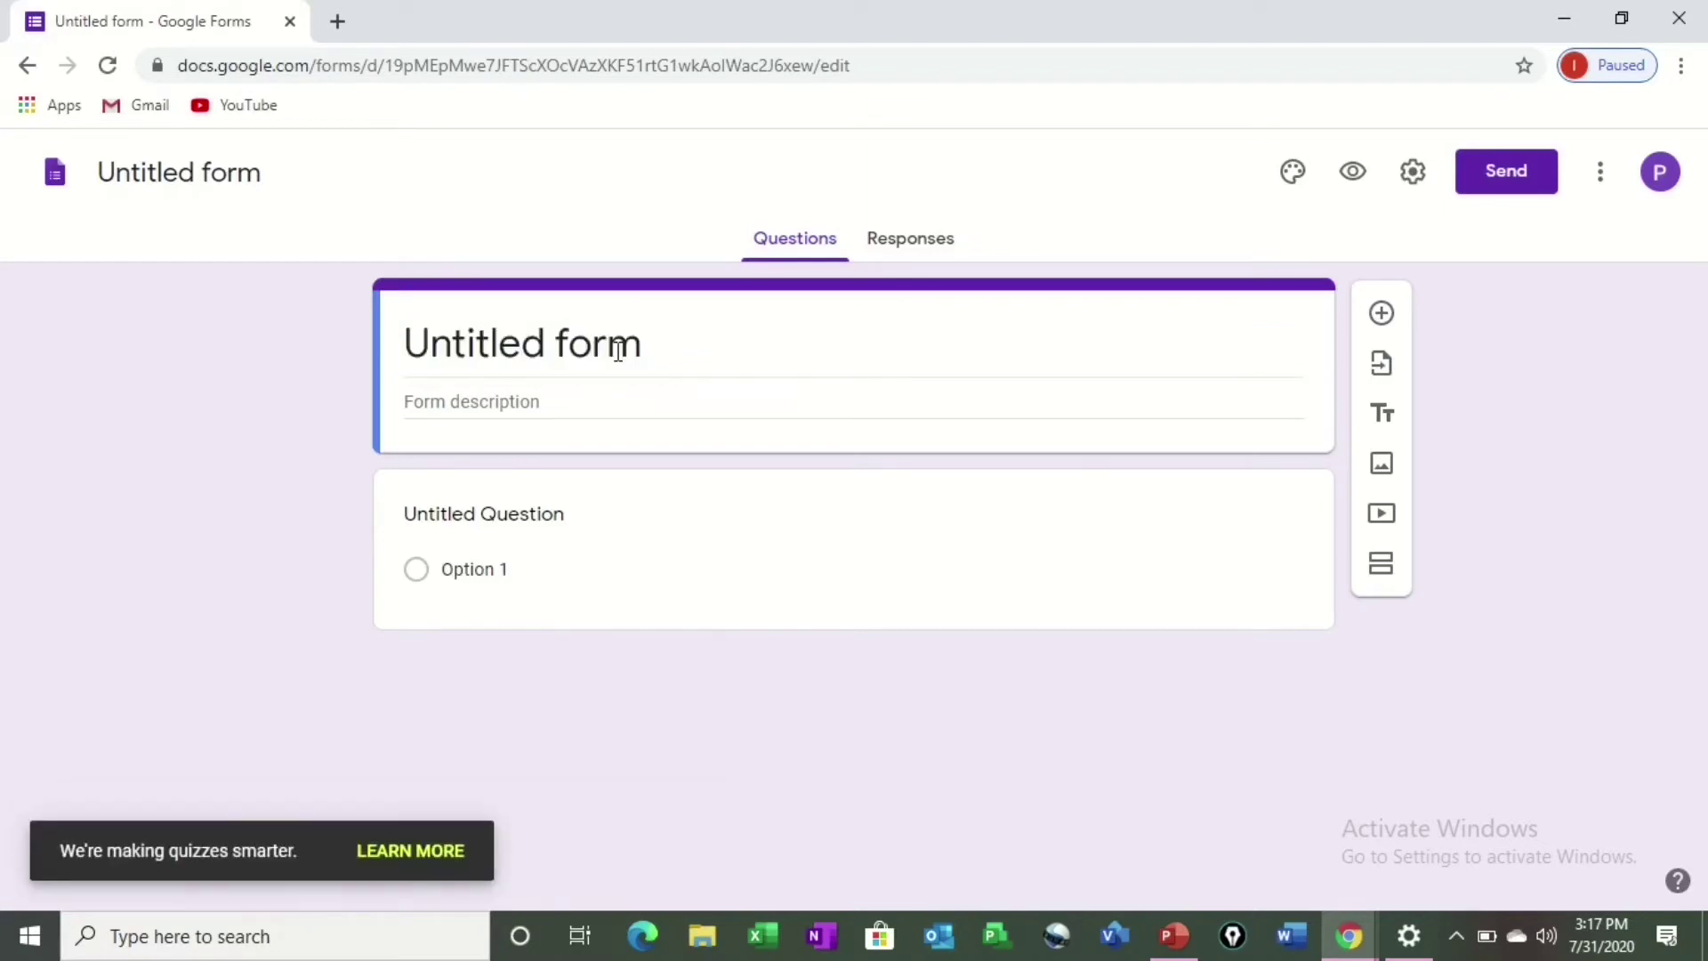
{"action": "triple_click", "coordinate": [619, 349]}
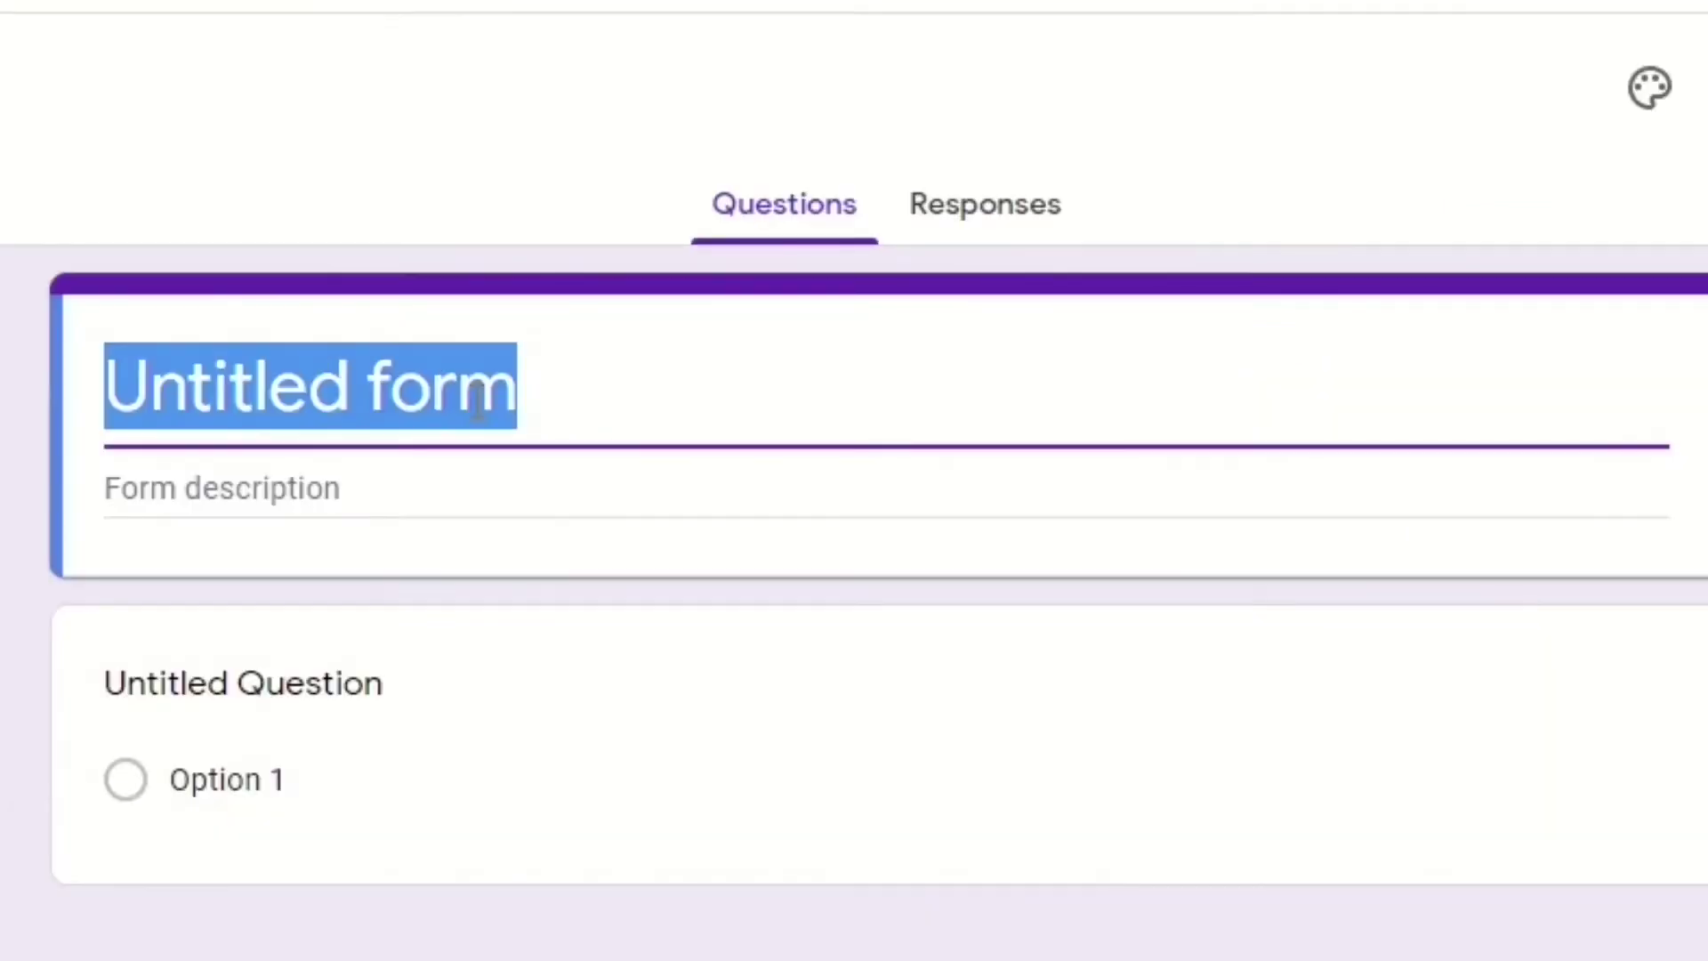
{"action": "type", "text": "Science"}
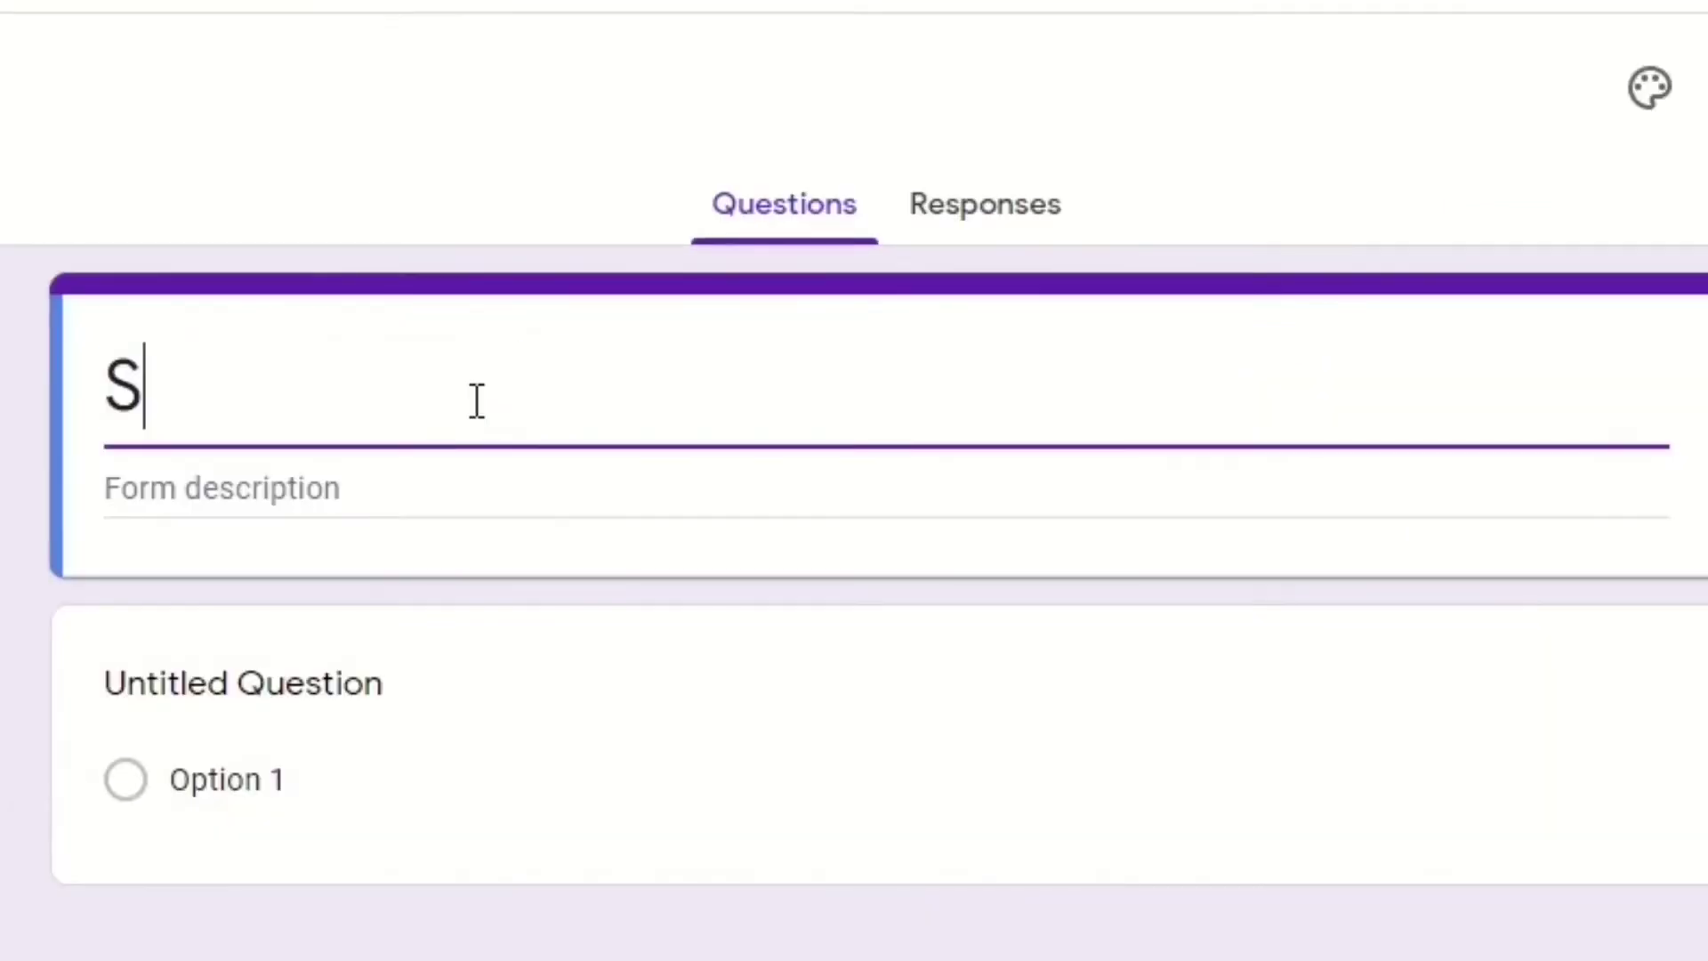
{"action": "left_click", "coordinate": [442, 493]}
{"action": "type", "text": "Prince "}
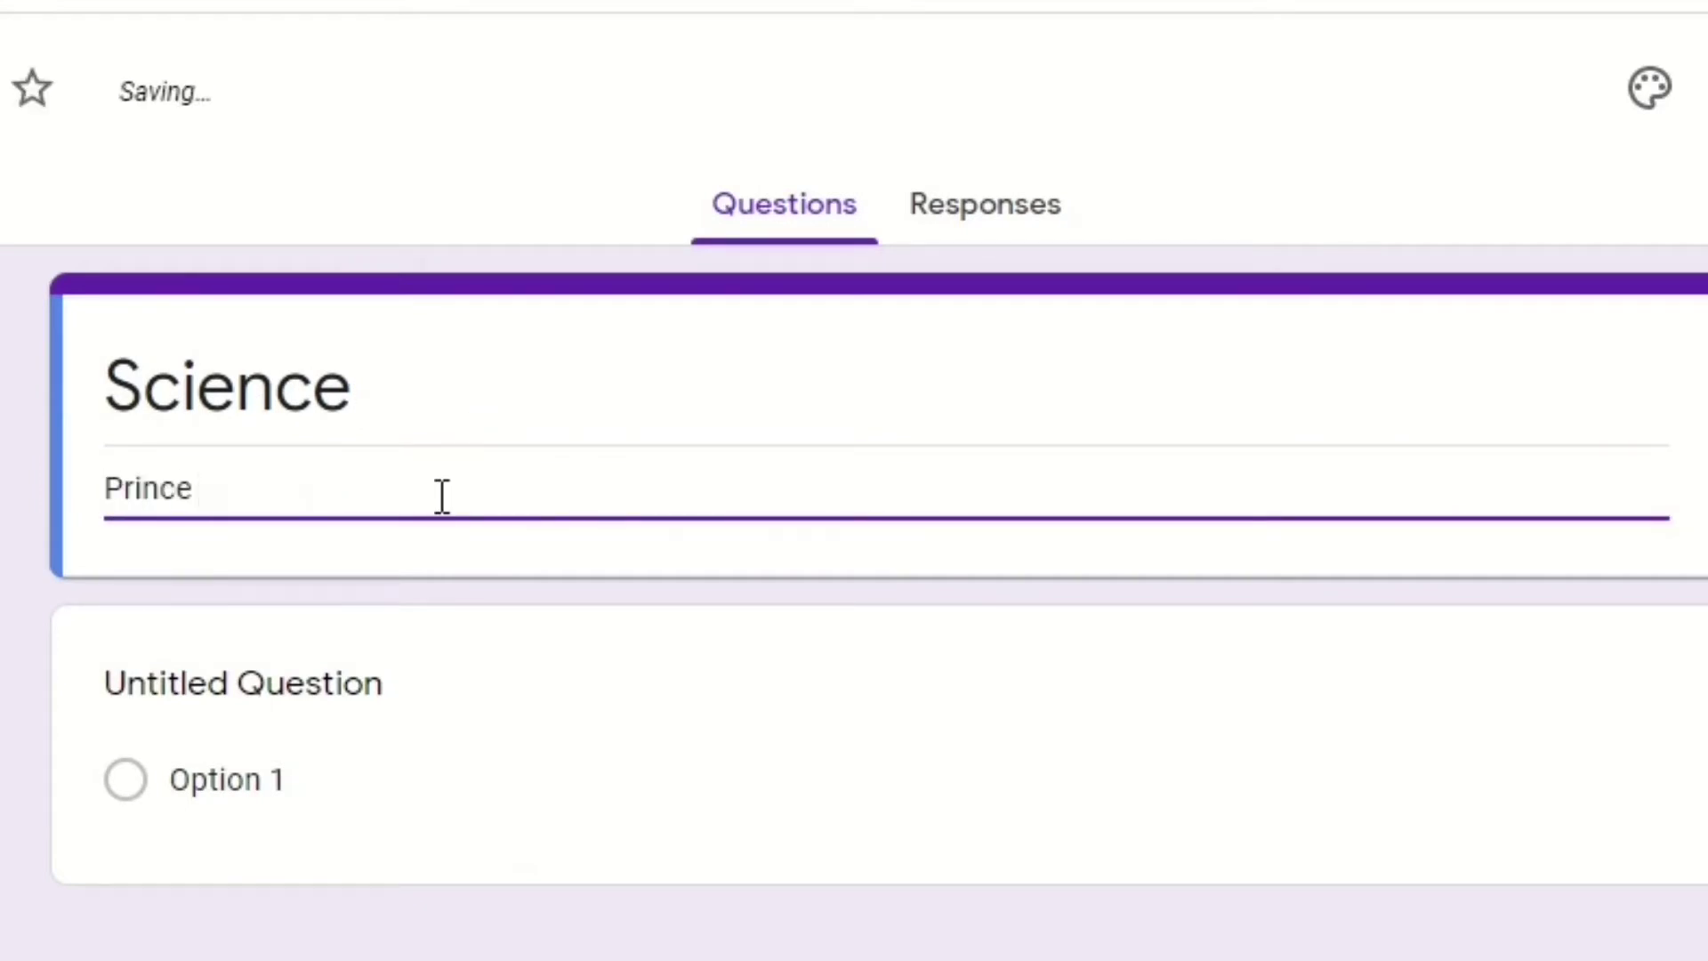
{"action": "type", "text": "Sr.Sec Sch"}
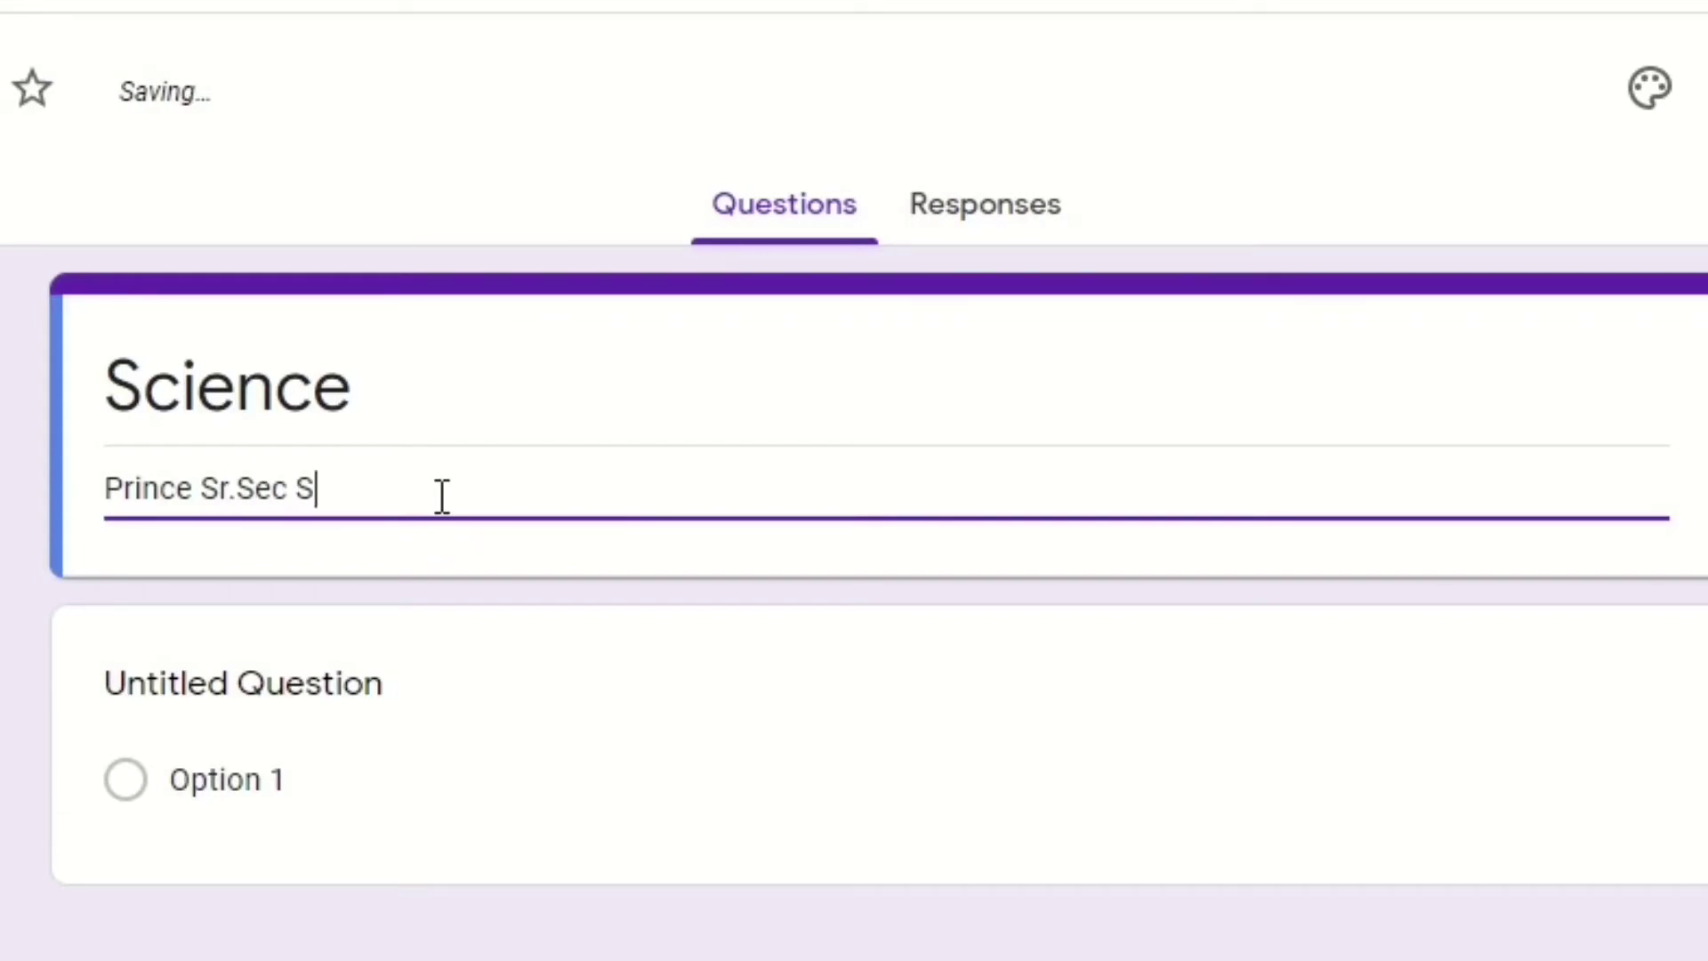
{"action": "type", "text": "ool"}
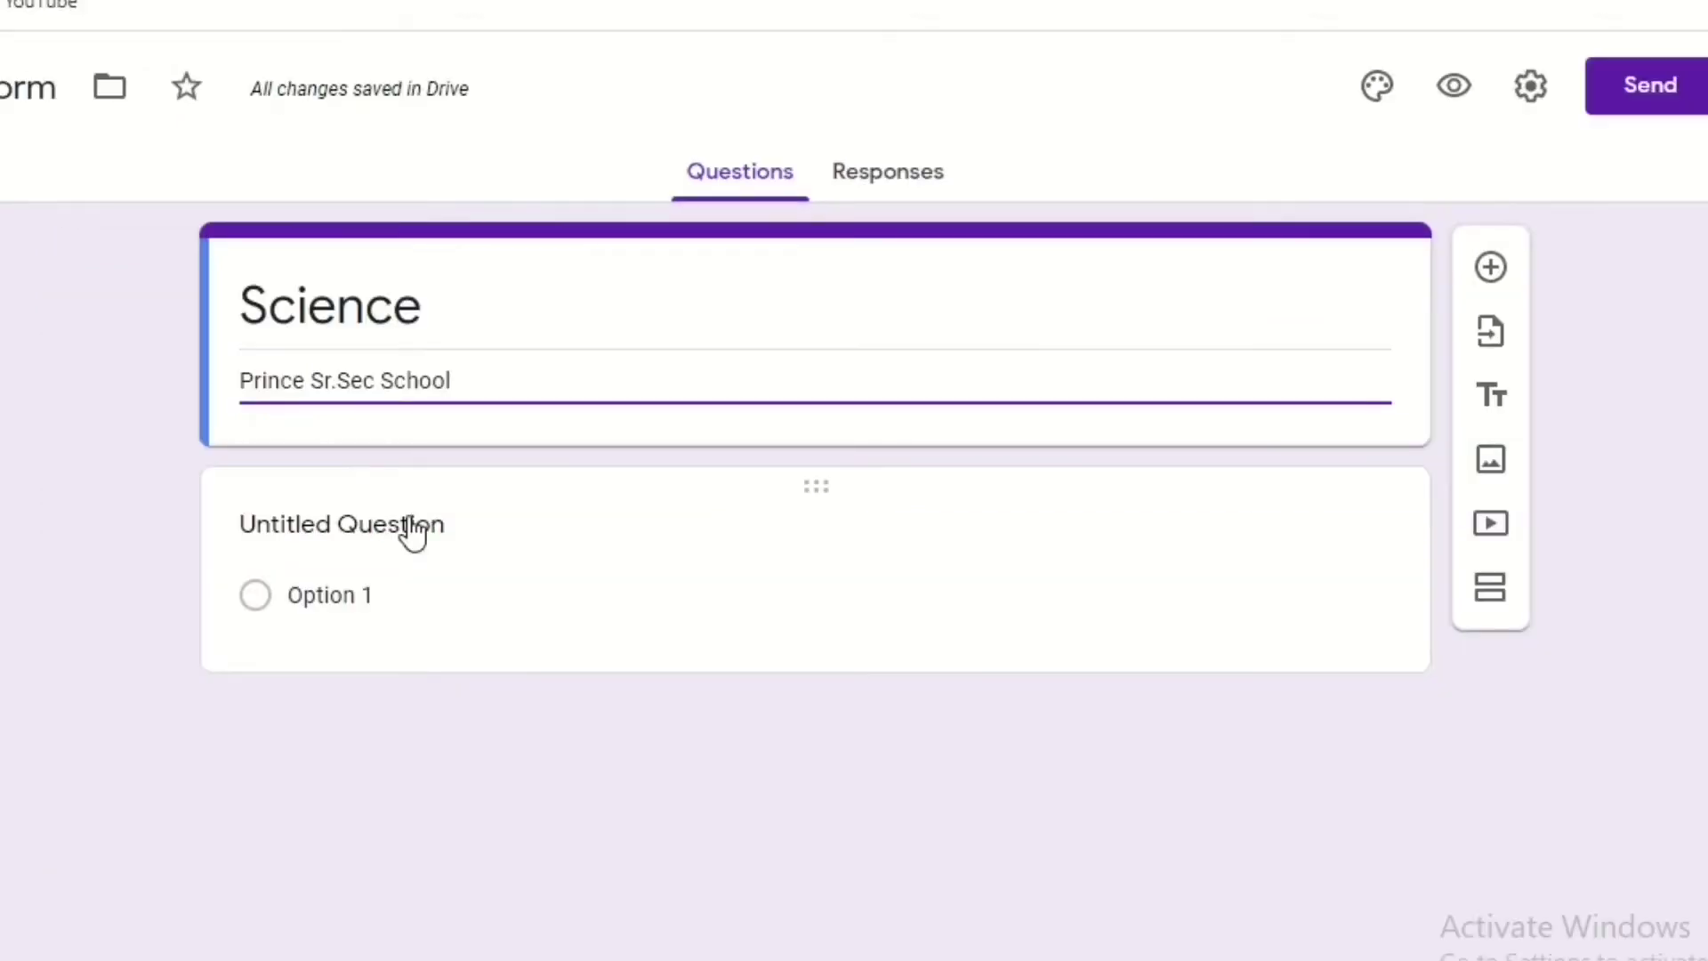
Rename the first question to 'Name' and make it required.
{"action": "left_click", "coordinate": [341, 693]}
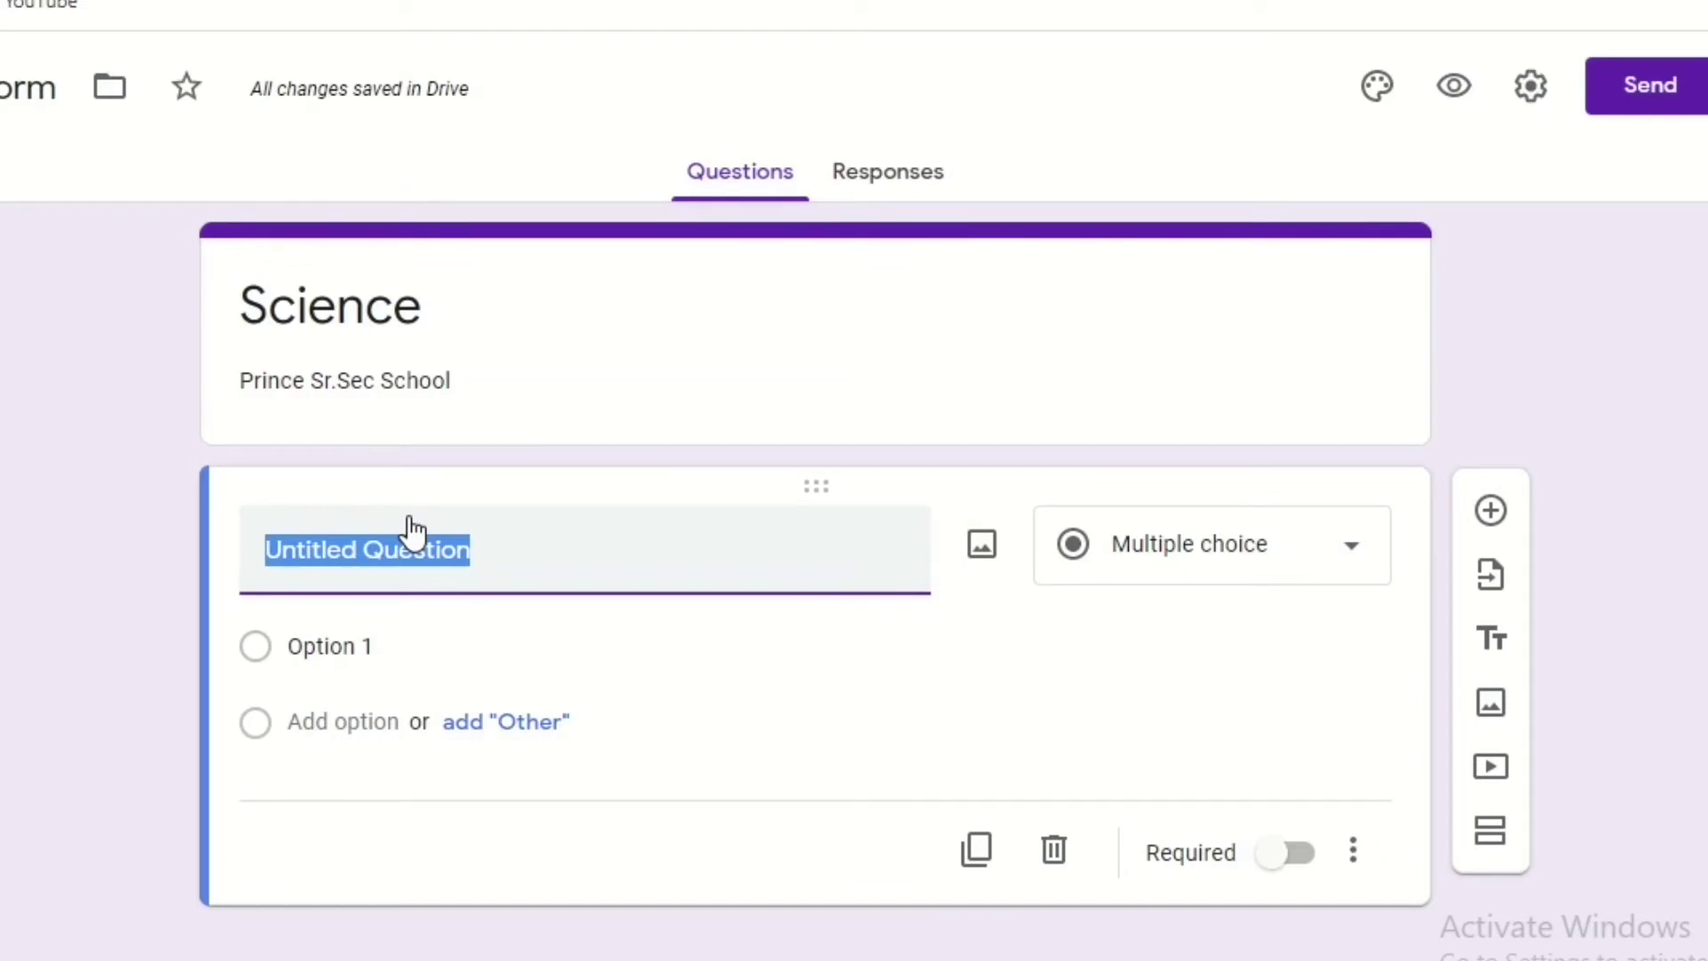
{"action": "type", "text": "Name"}
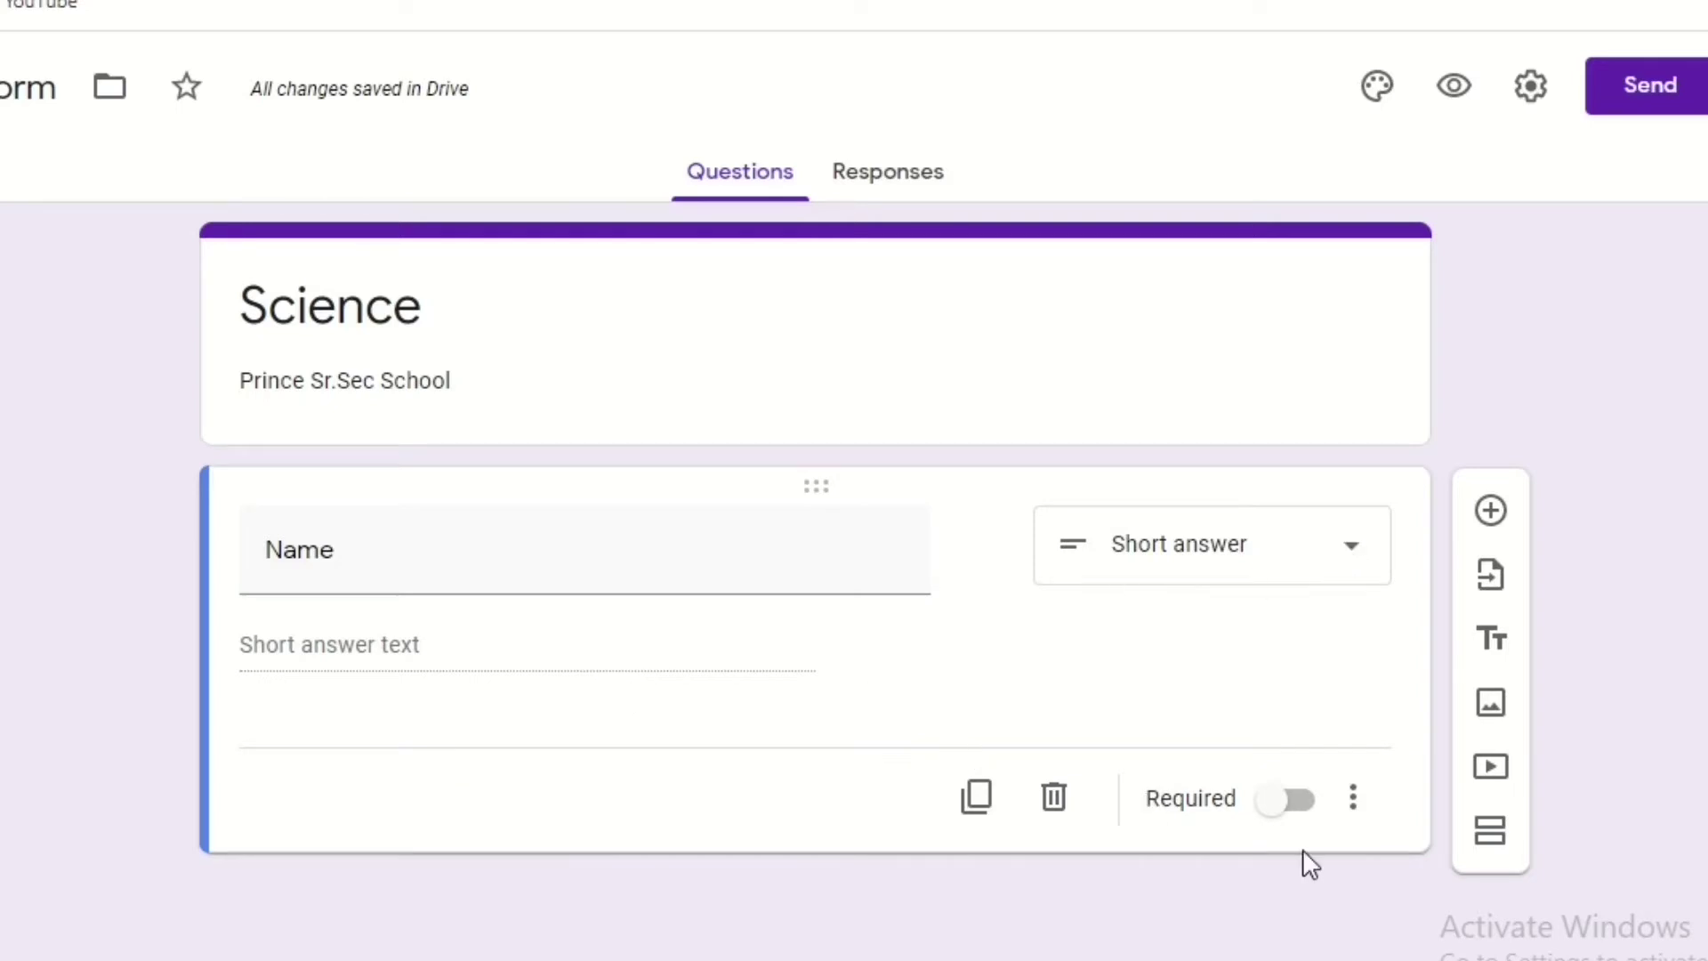
{"action": "left_click", "coordinate": [1295, 822]}
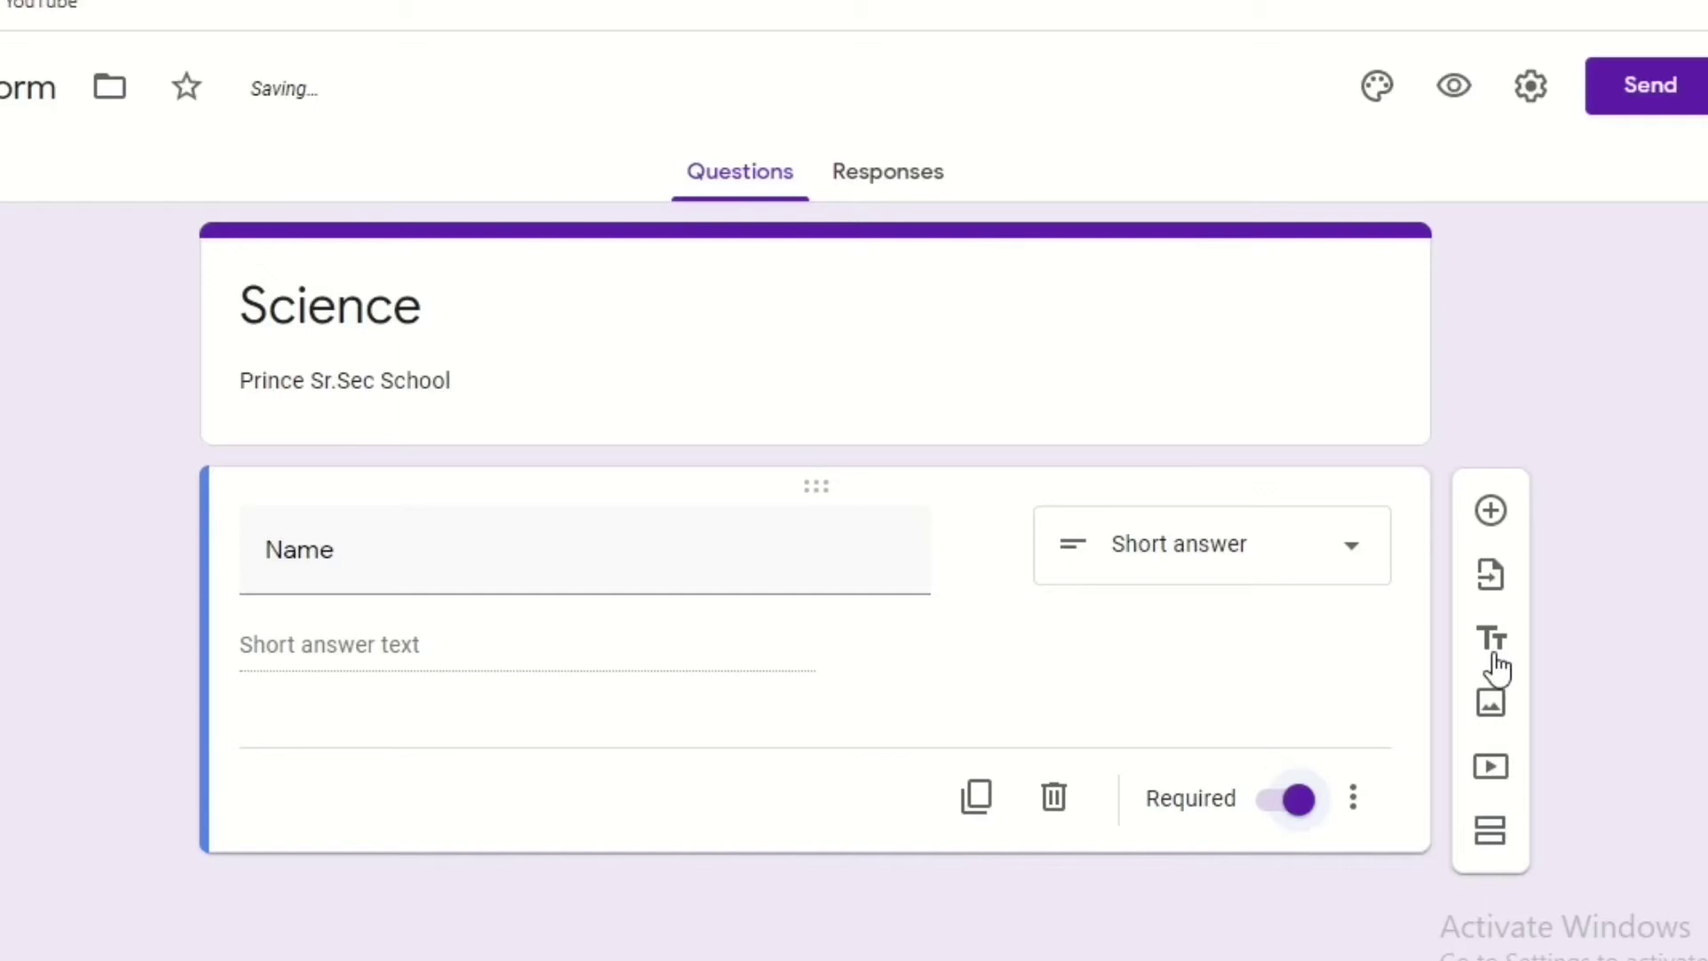
Add a required 'Father's Name' question, then a blank question below it.
{"action": "left_click", "coordinate": [1498, 527]}
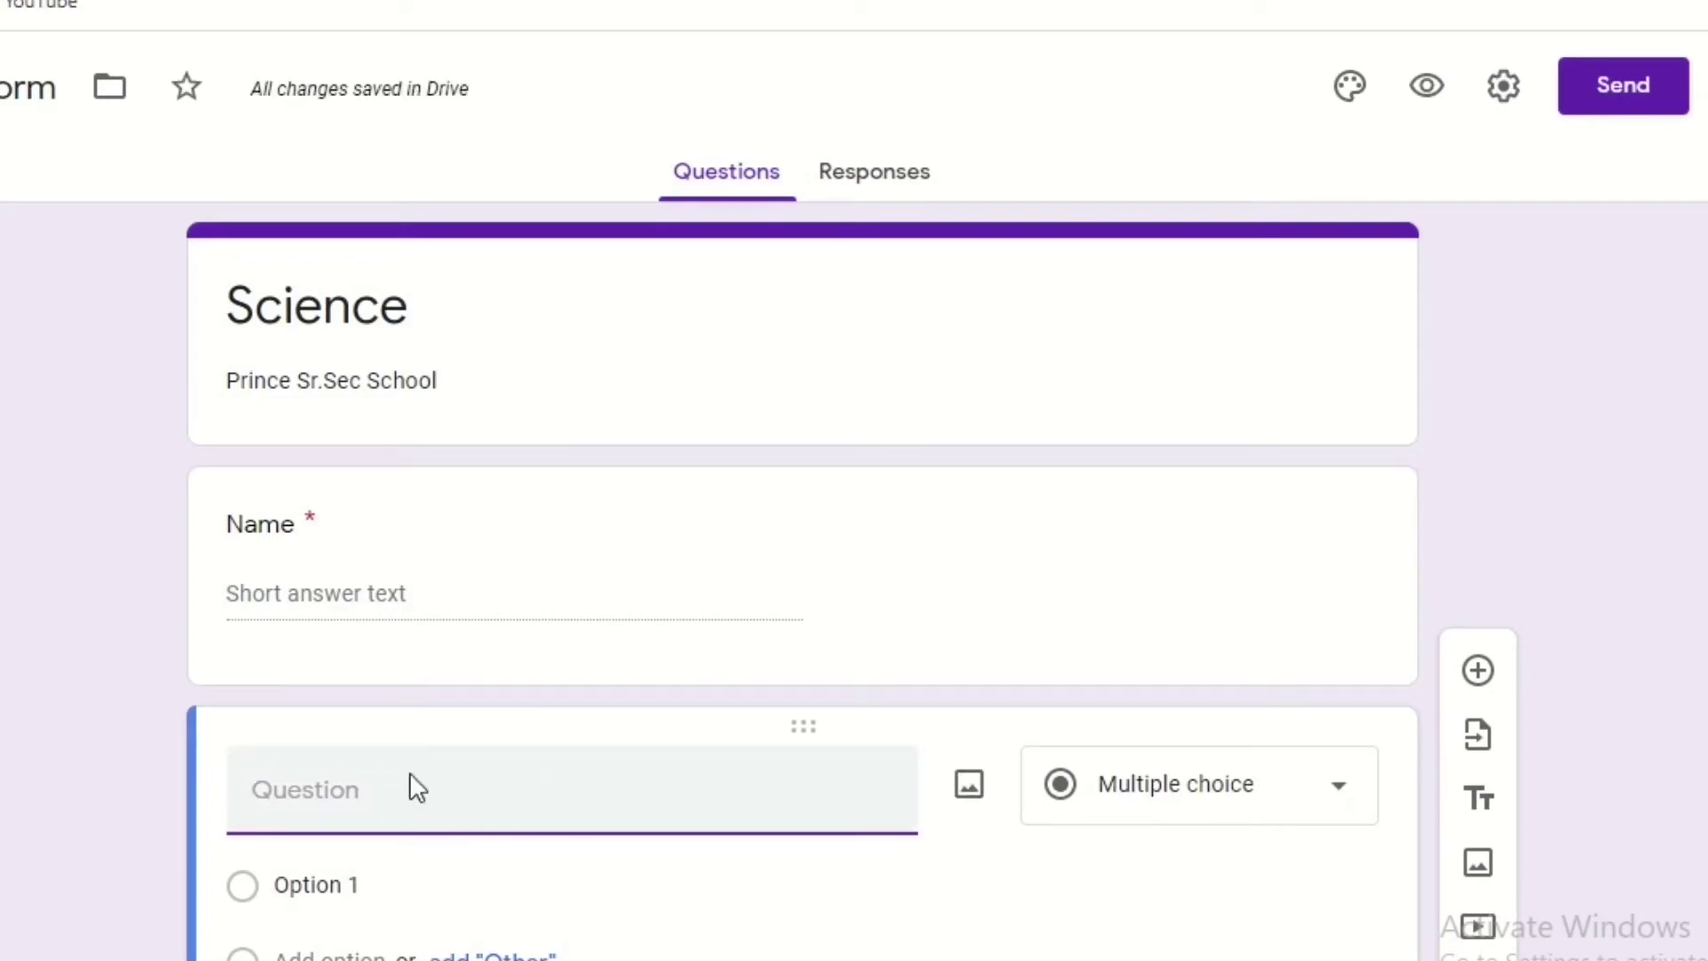
{"action": "type", "text": "Father's Name"}
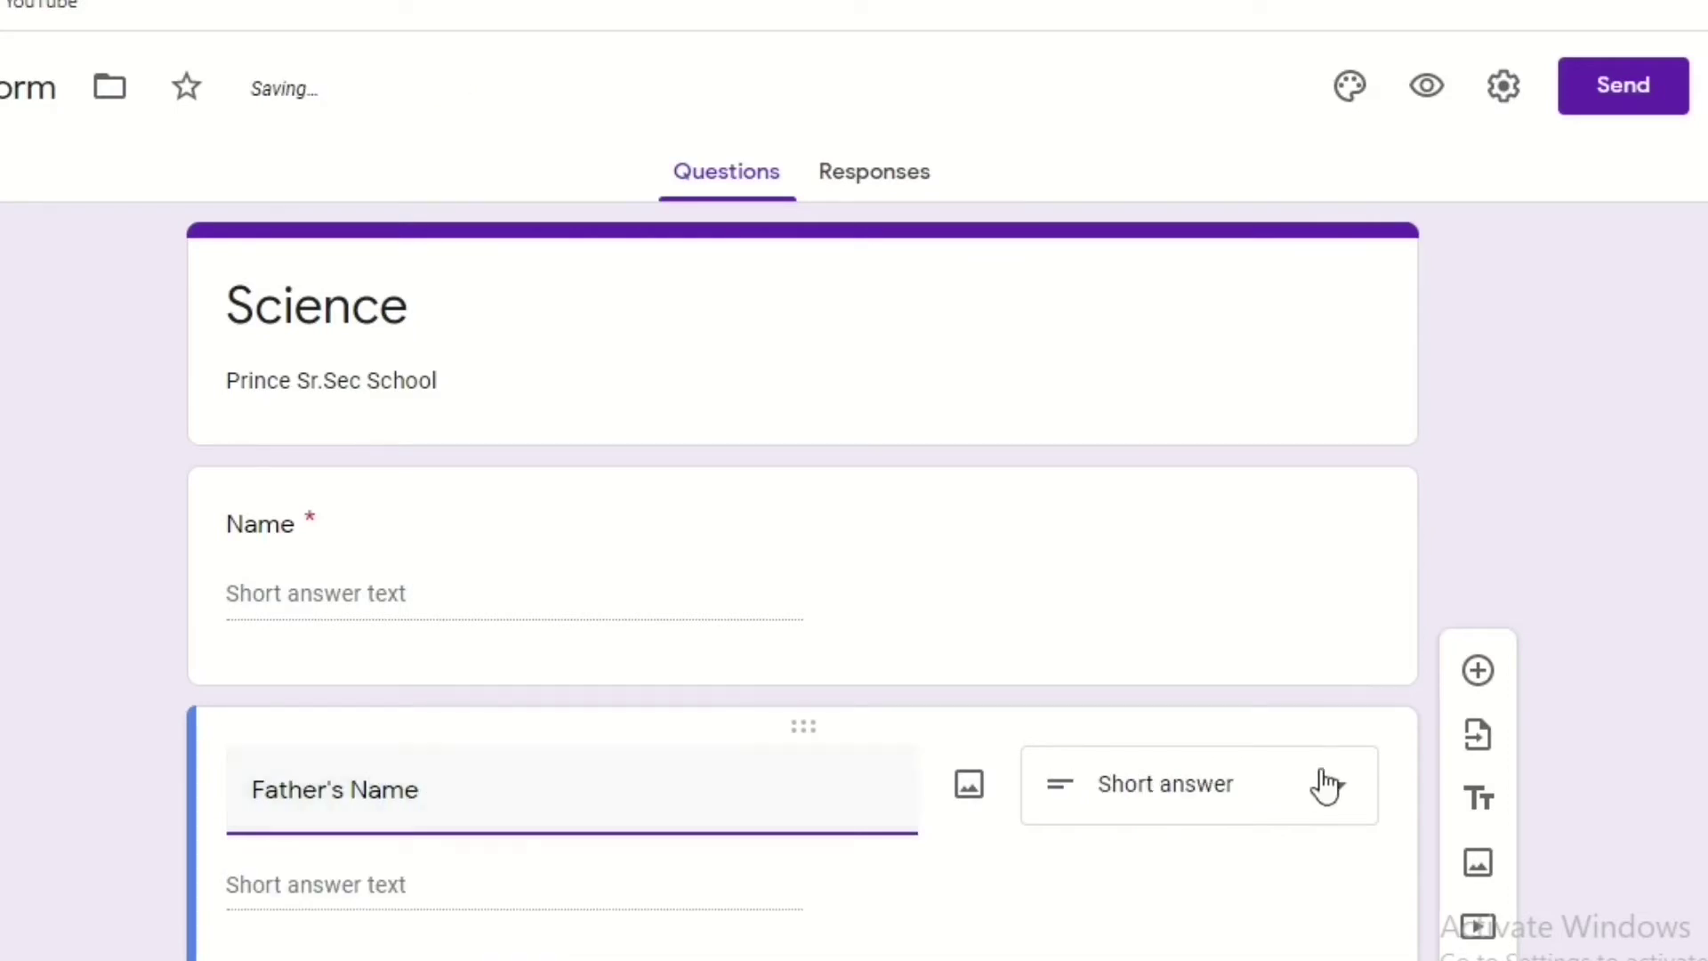
{"action": "scroll", "coordinate": [1343, 889], "scroll_direction": "down", "scroll_amount": 2}
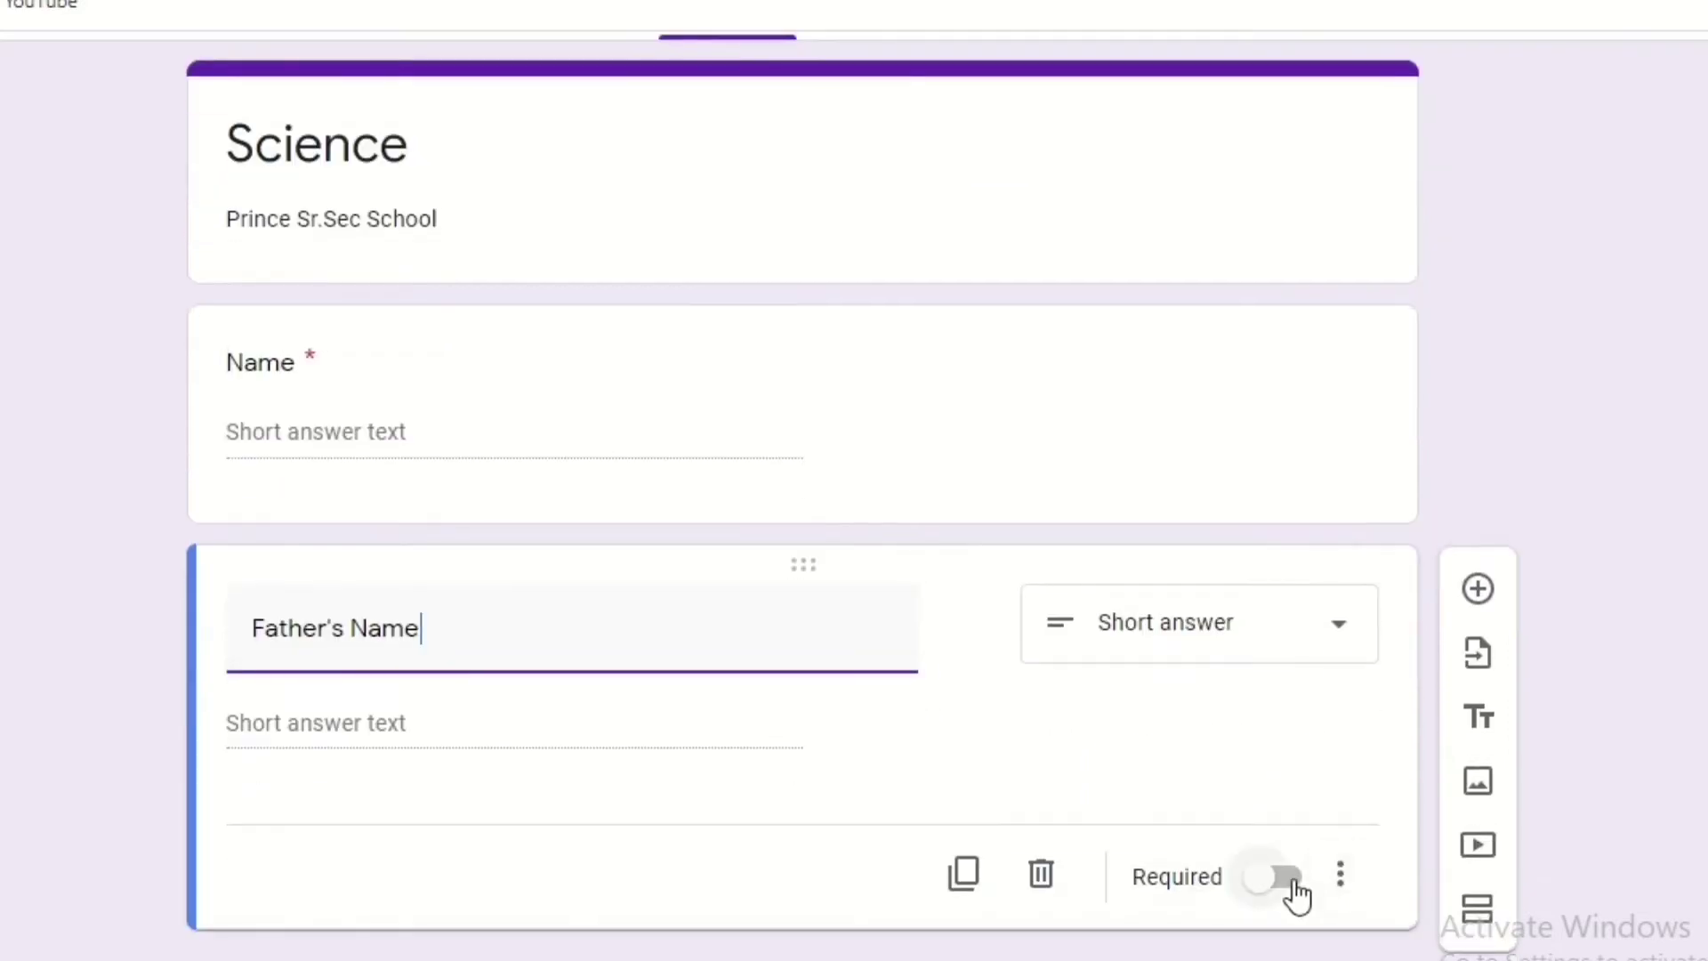
{"action": "left_click", "coordinate": [1287, 881]}
{"action": "left_click", "coordinate": [1477, 590]}
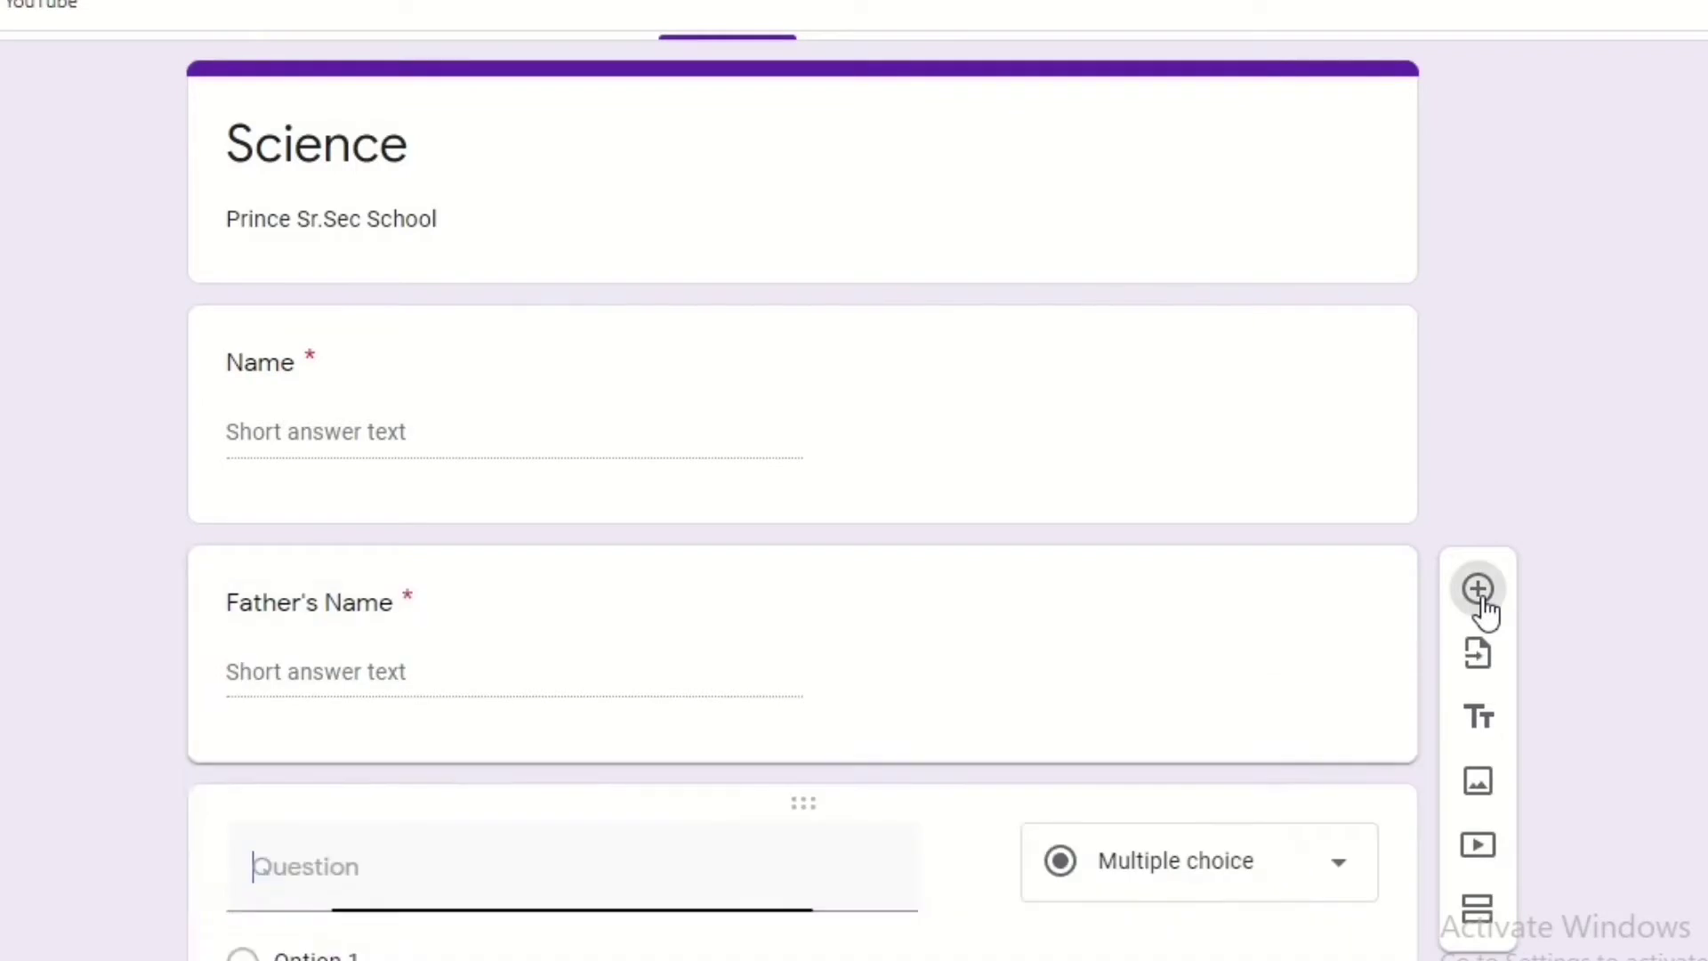
Name the new question 'Roll No.', make it required, and add another question below.
{"action": "type", "text": "Ro"}
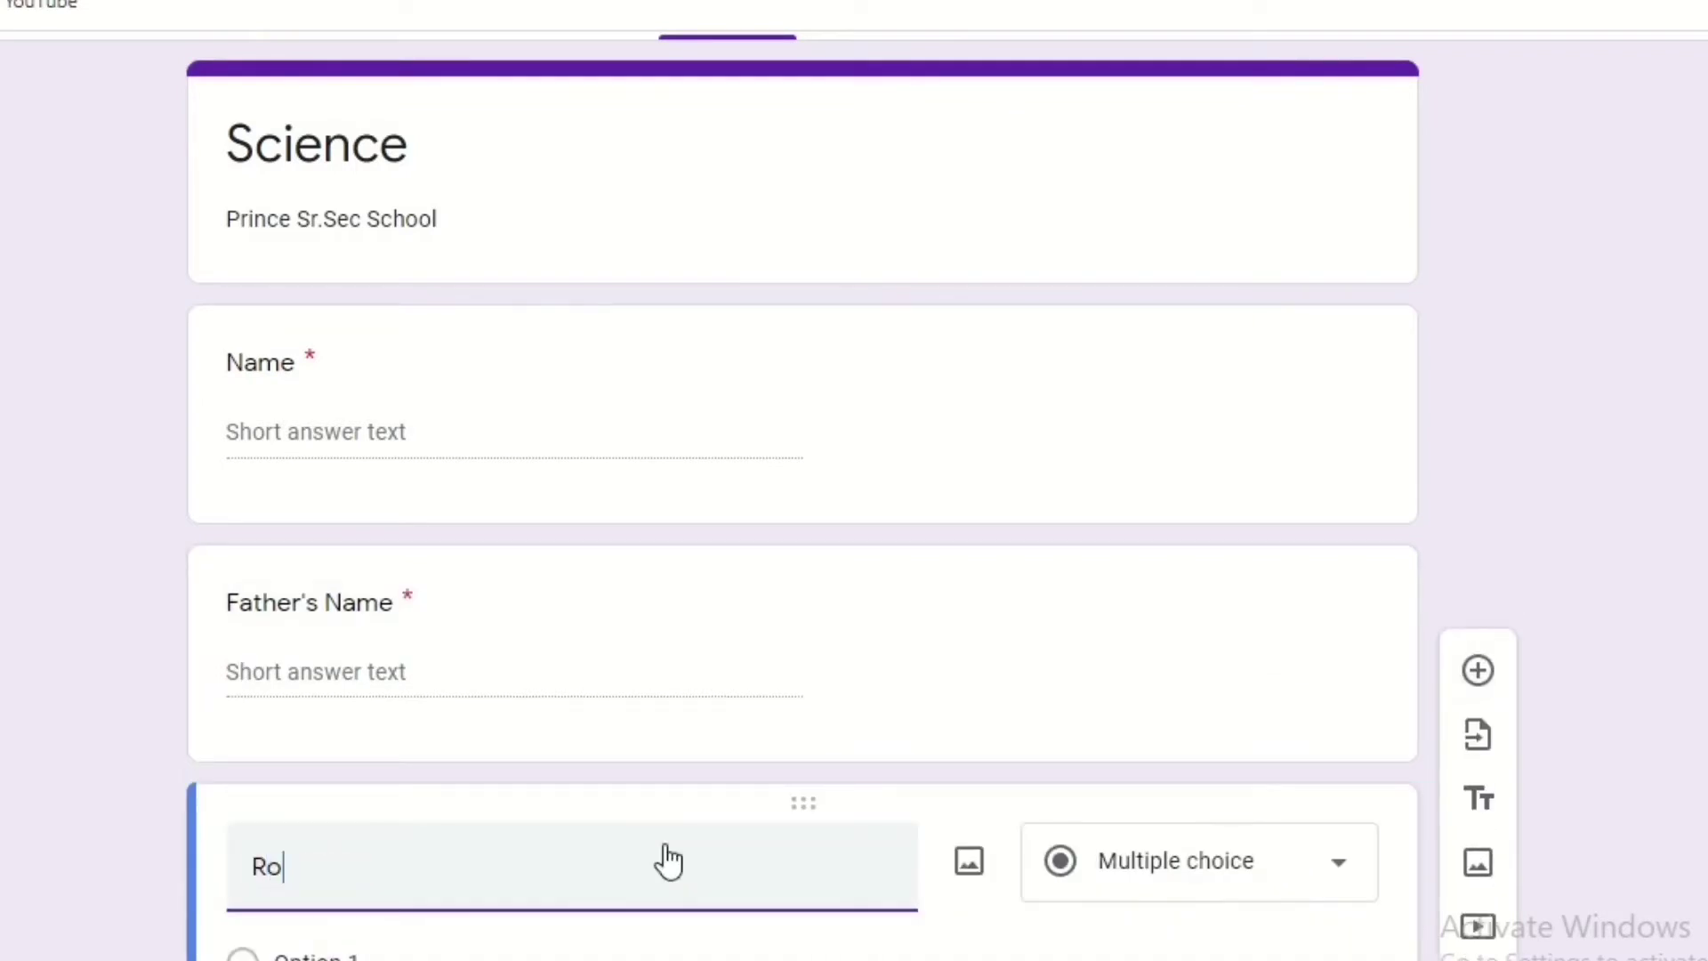
{"action": "type", "text": "ll No."}
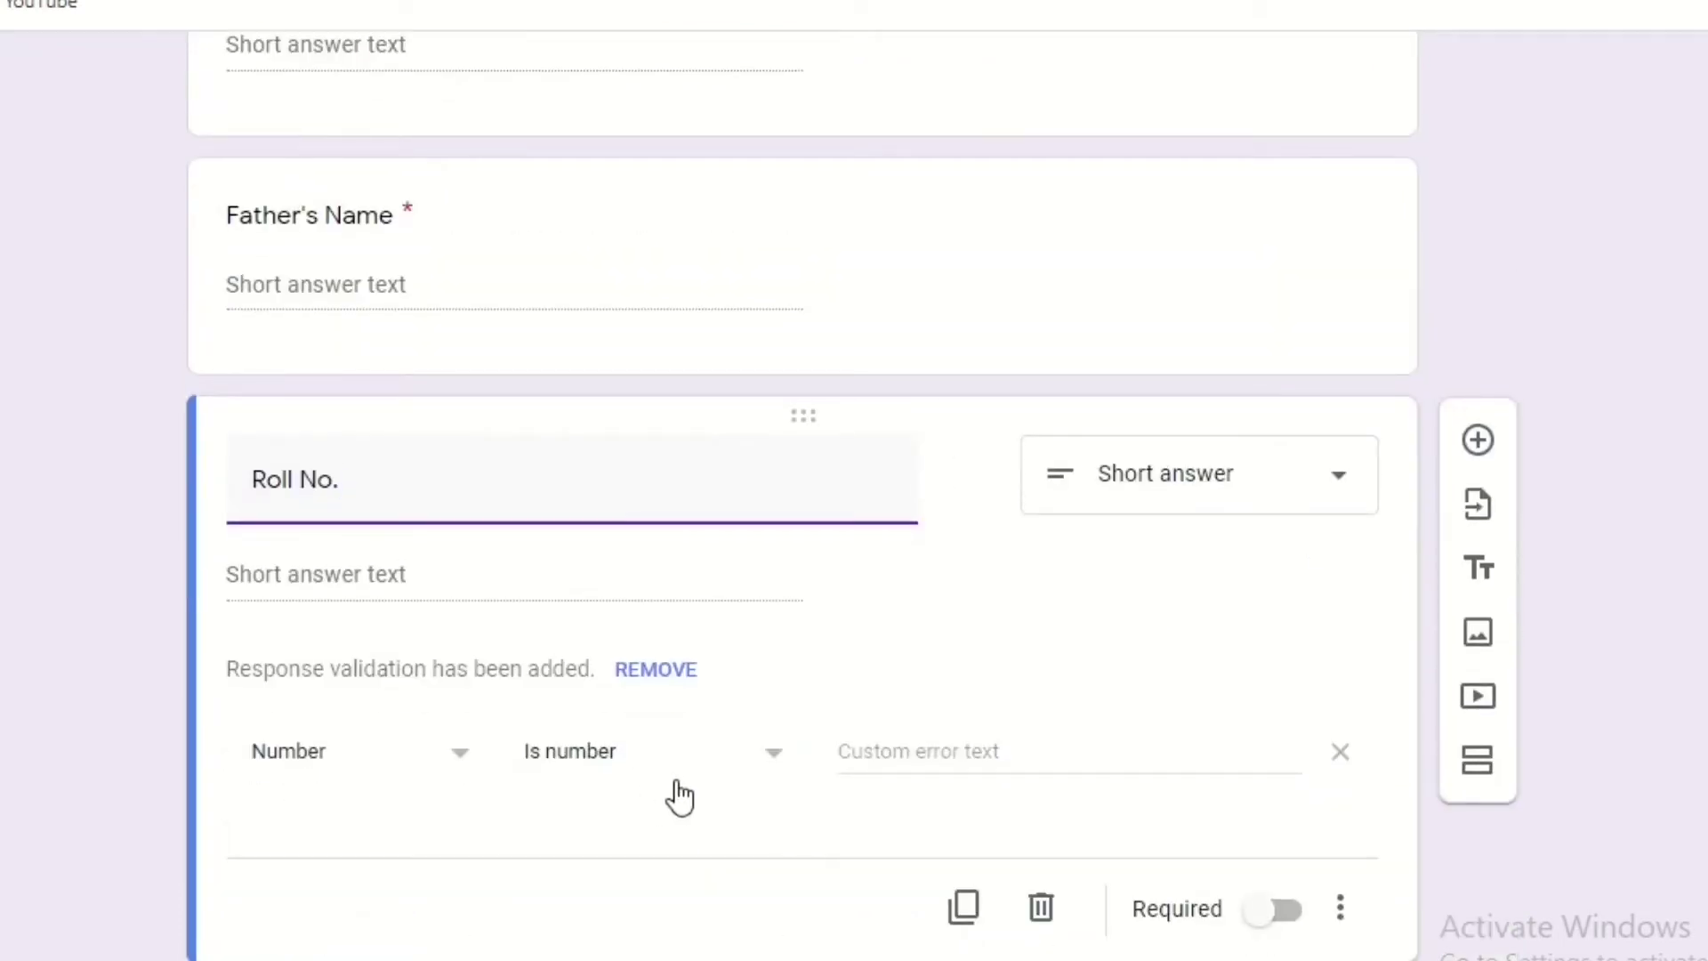
{"action": "left_click", "coordinate": [1281, 920]}
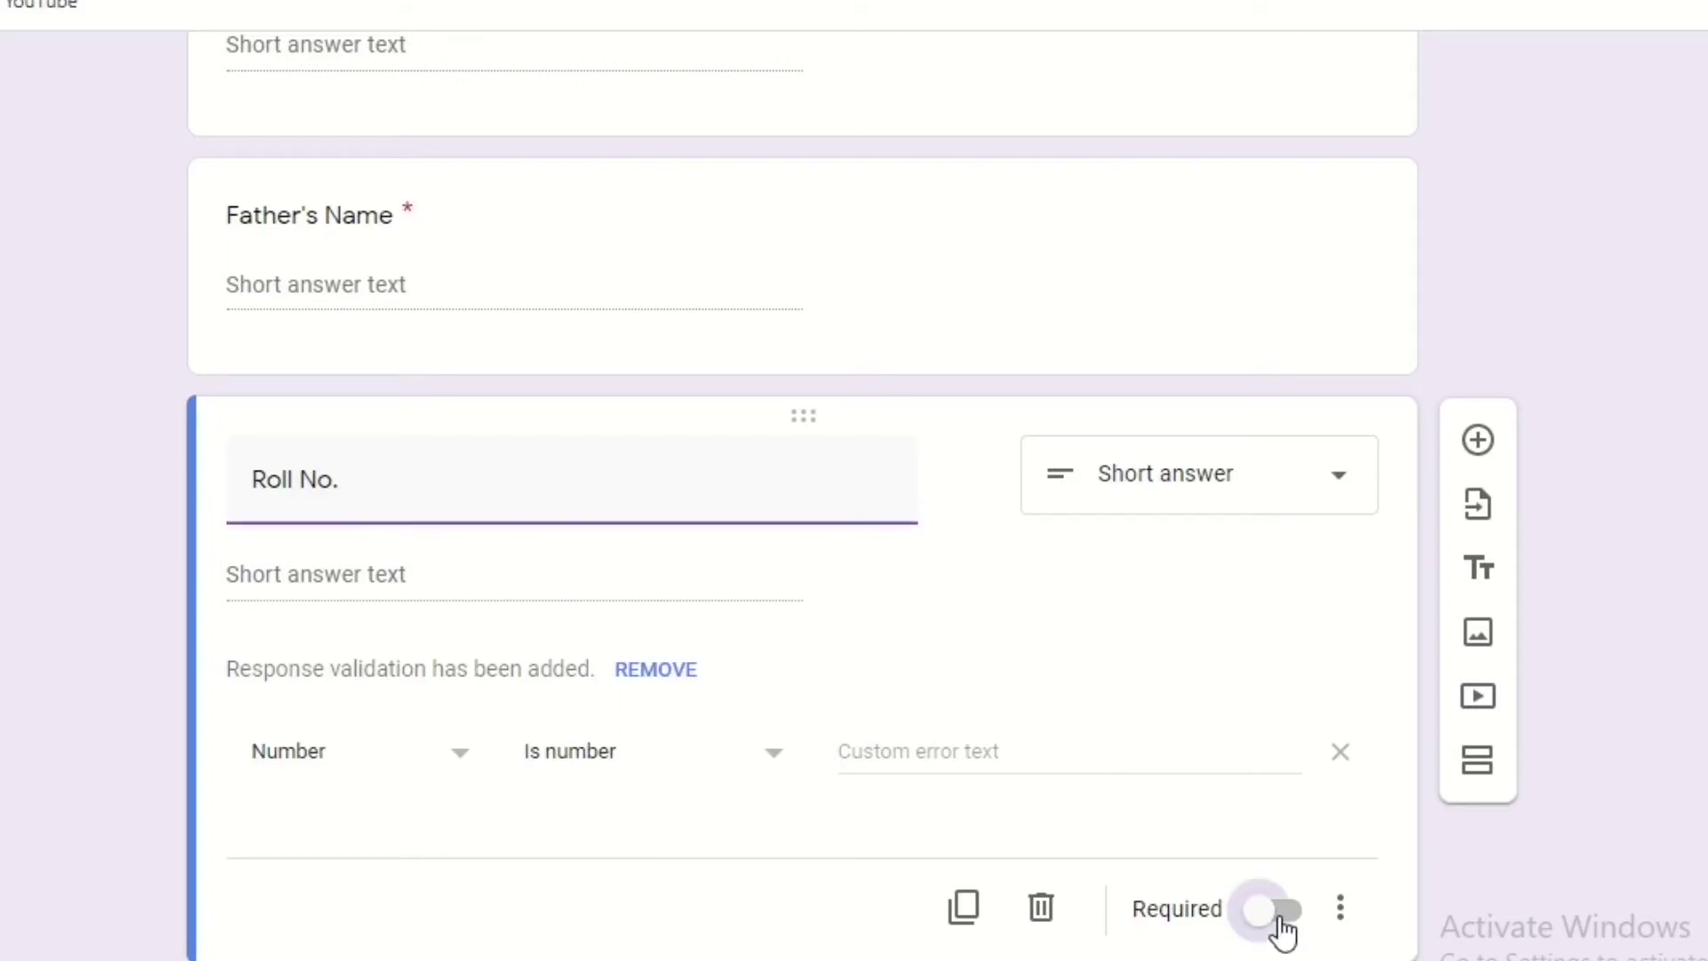
{"action": "left_click", "coordinate": [1476, 441]}
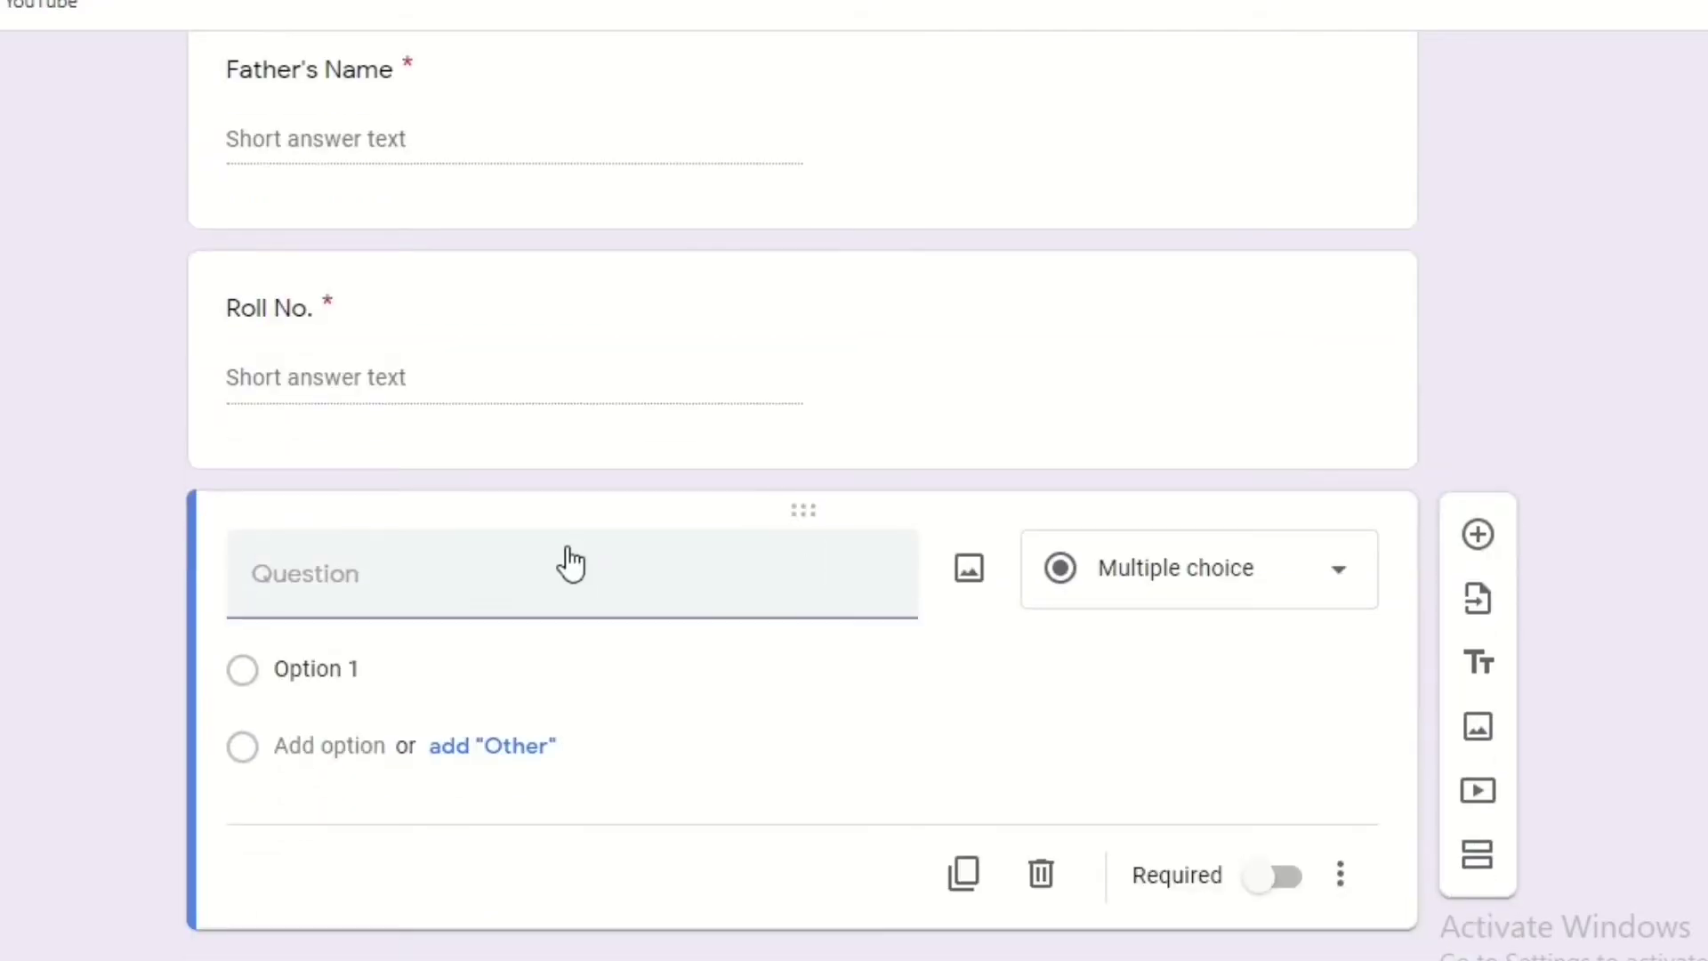
Make the new question a required short-answer 'Class' question.
{"action": "left_click", "coordinate": [443, 601]}
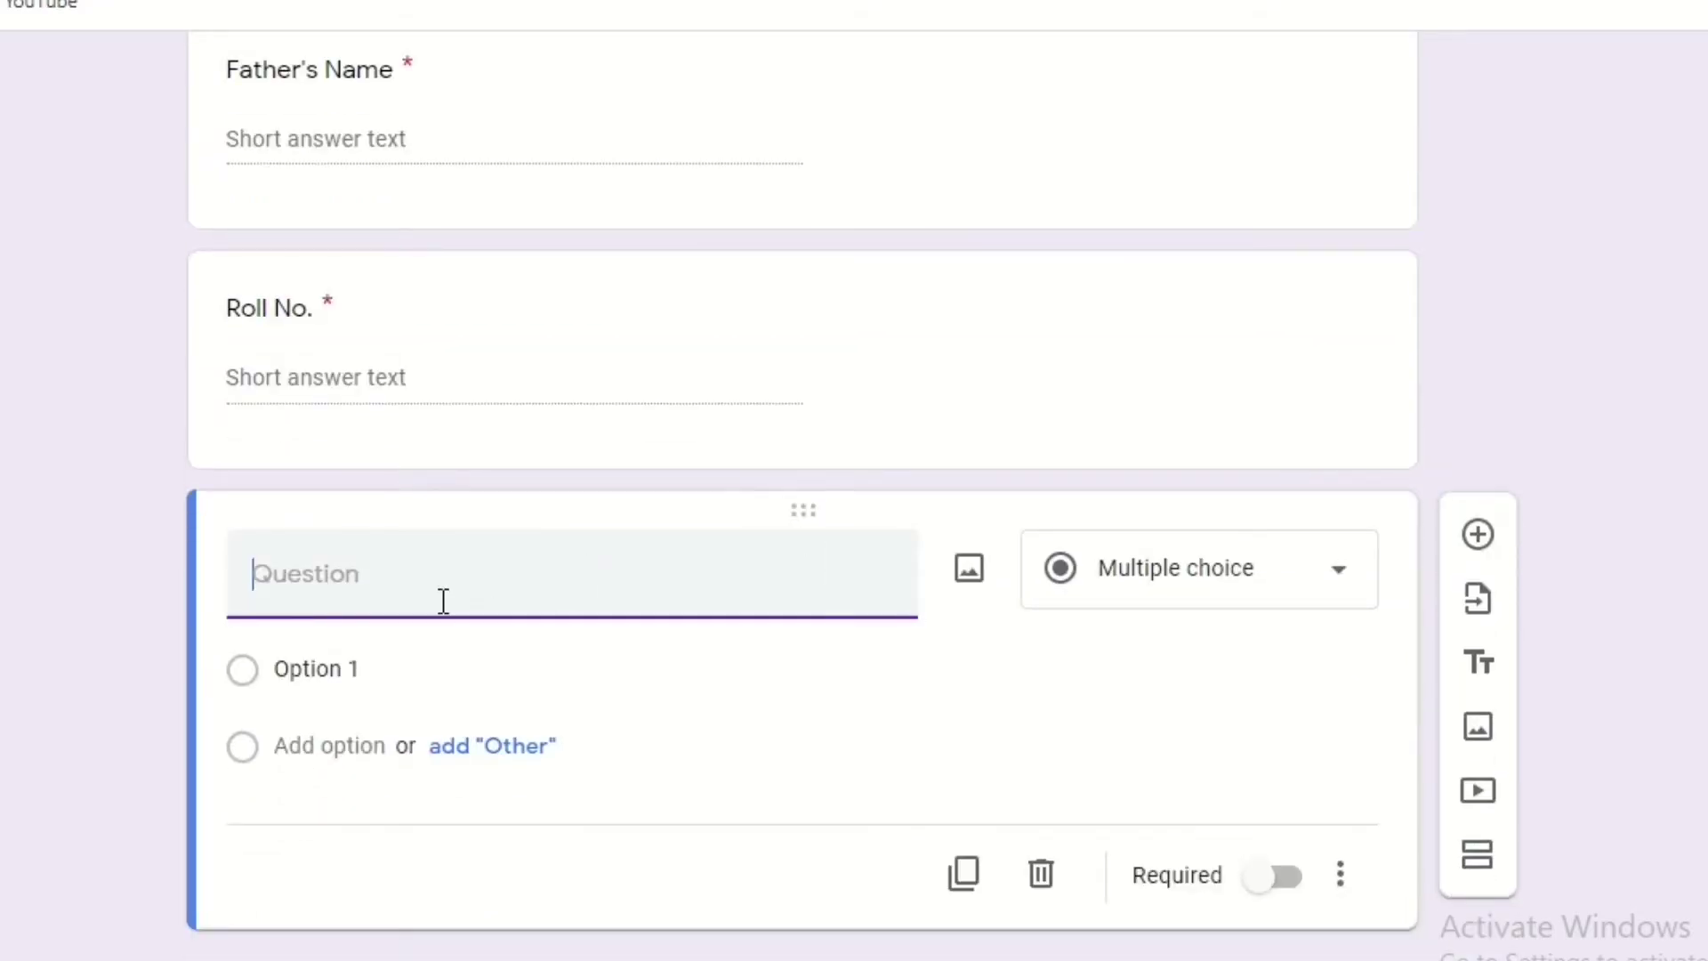
{"action": "type", "text": "Class"}
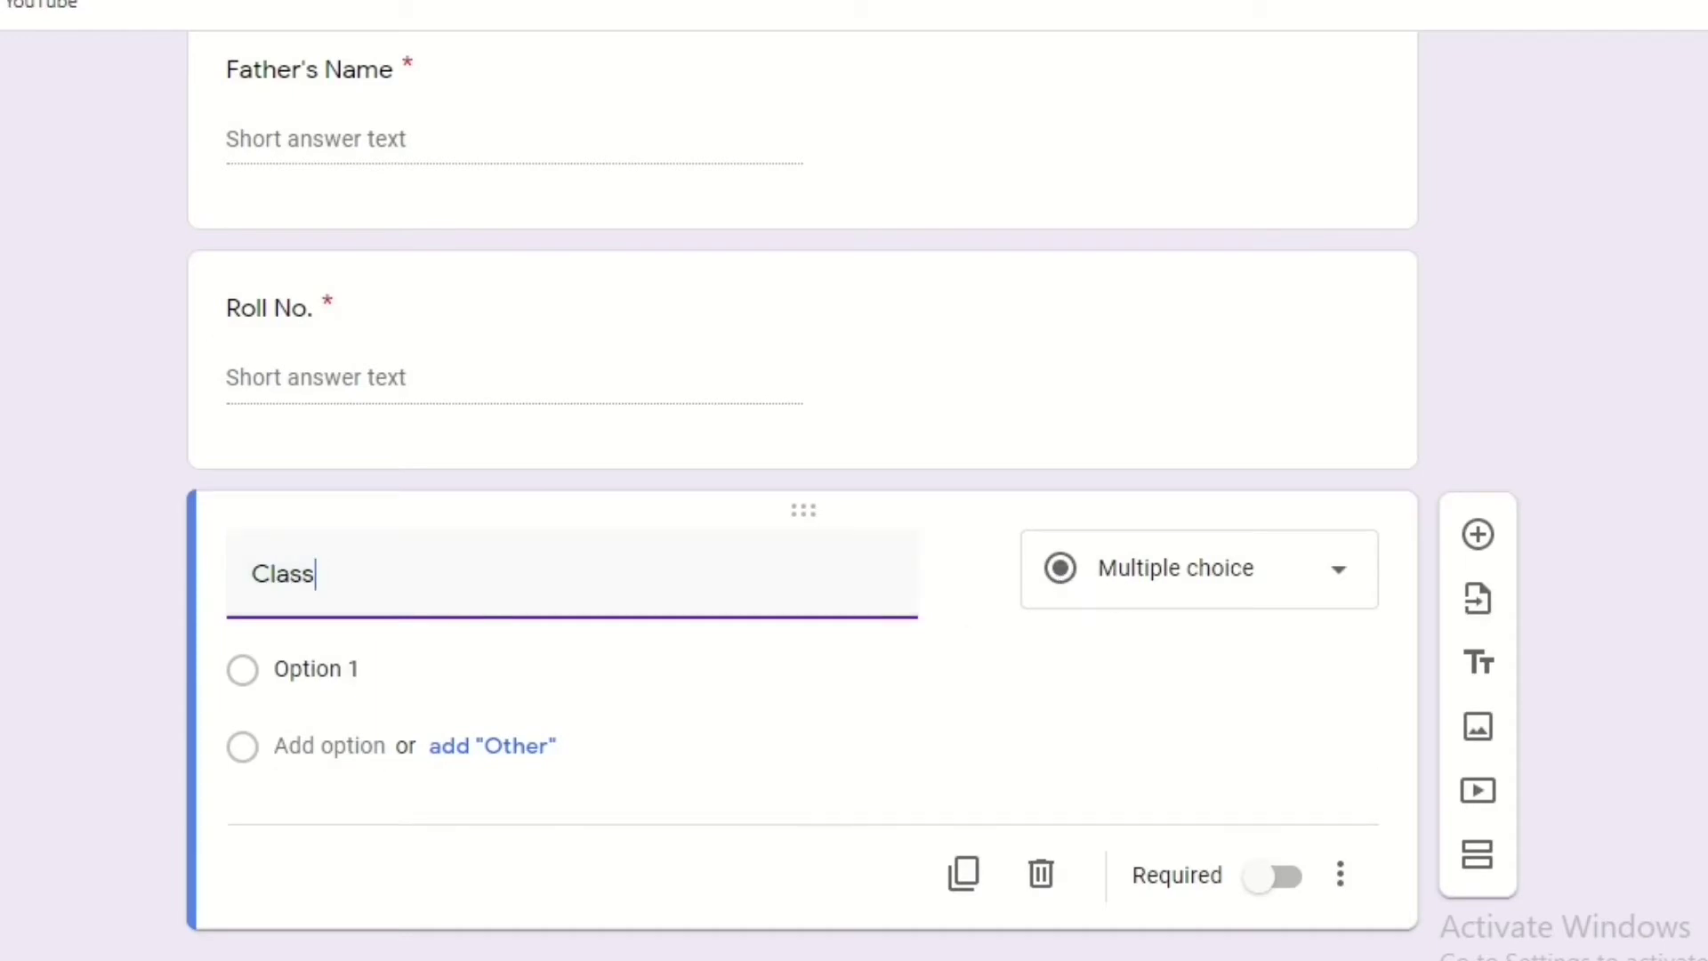
{"action": "left_click", "coordinate": [1228, 572]}
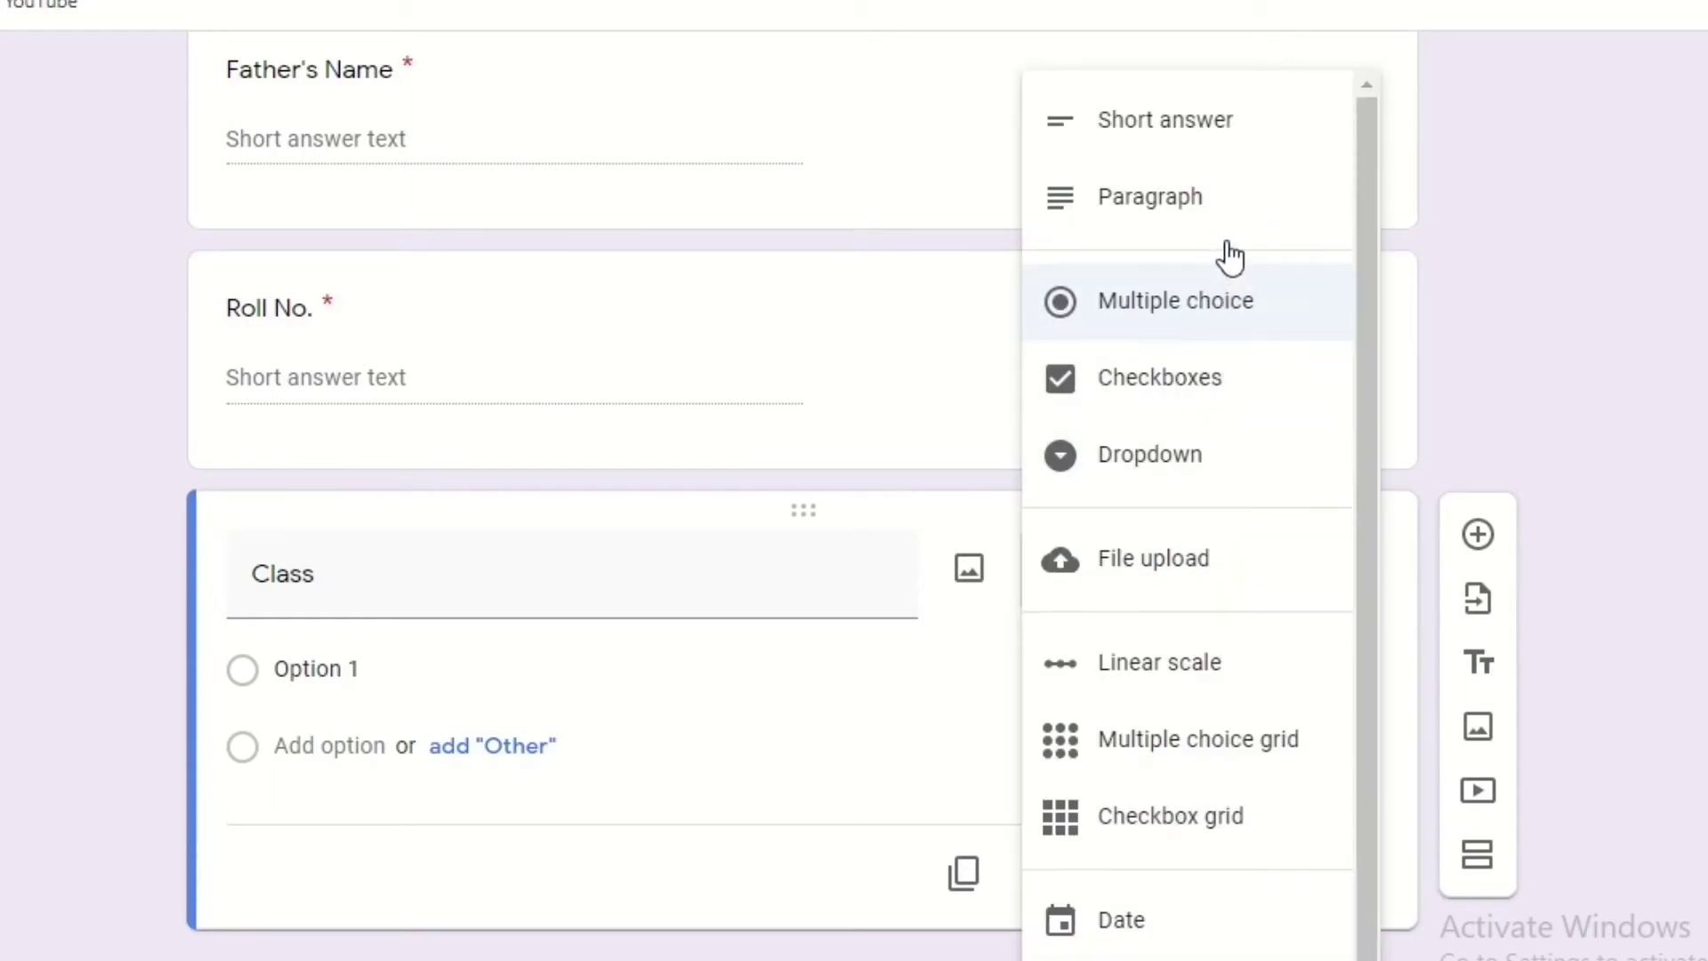
{"action": "left_click", "coordinate": [1231, 124]}
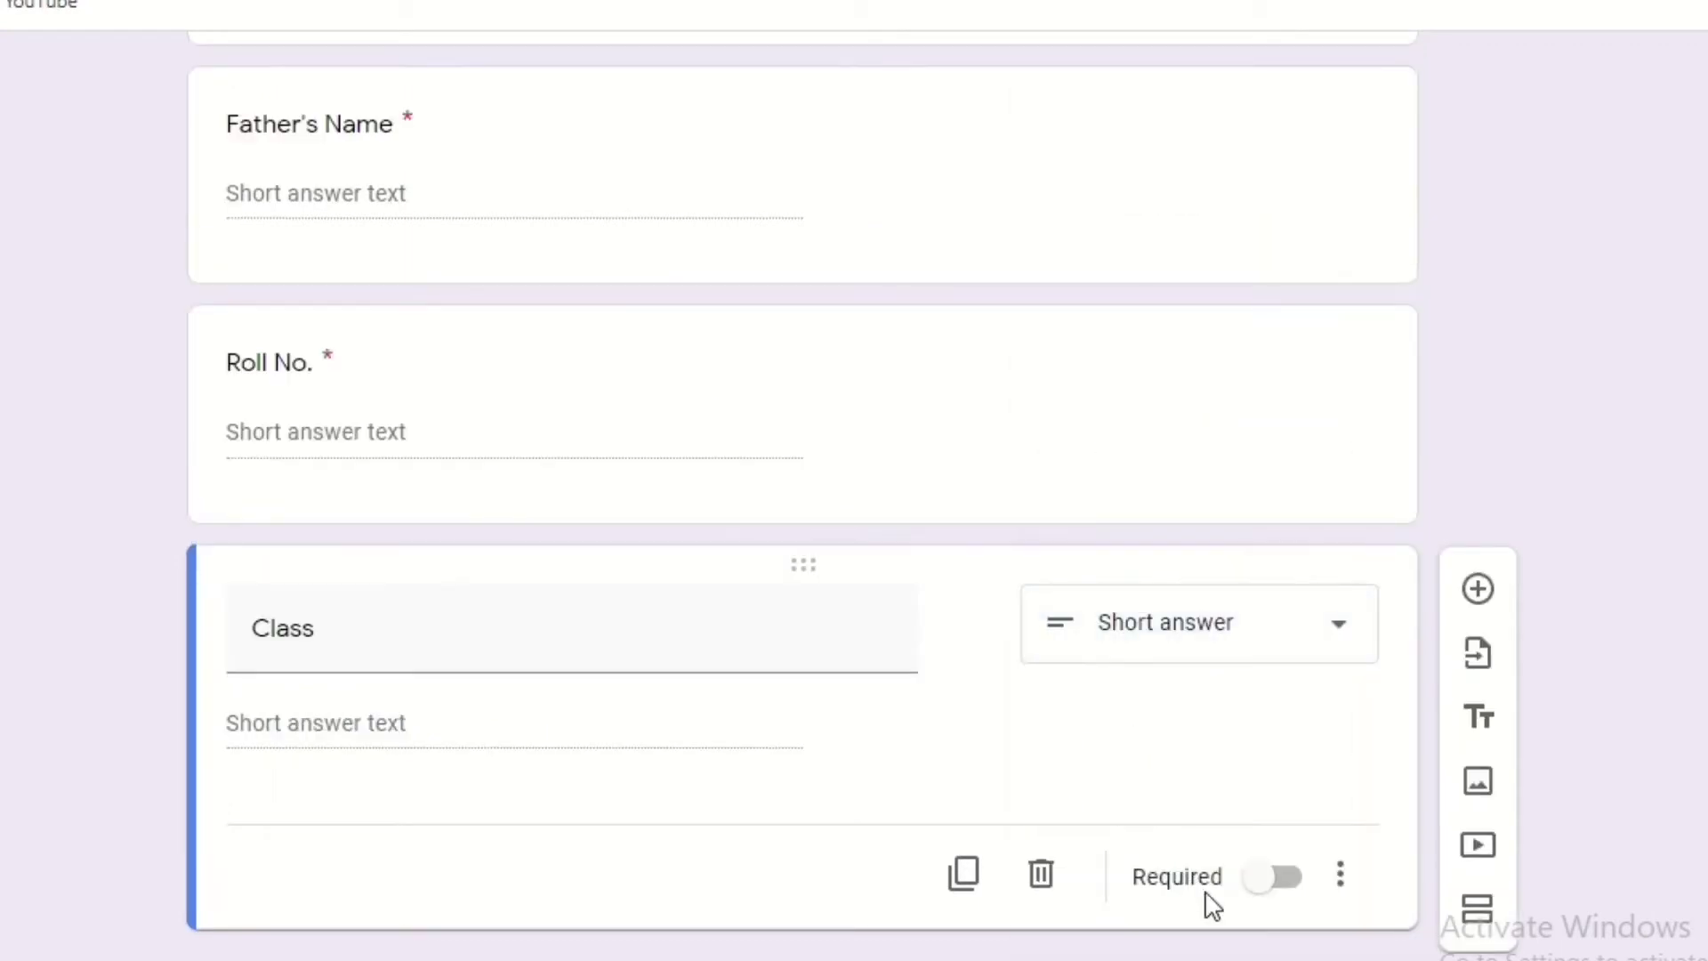
{"action": "left_click", "coordinate": [1278, 879]}
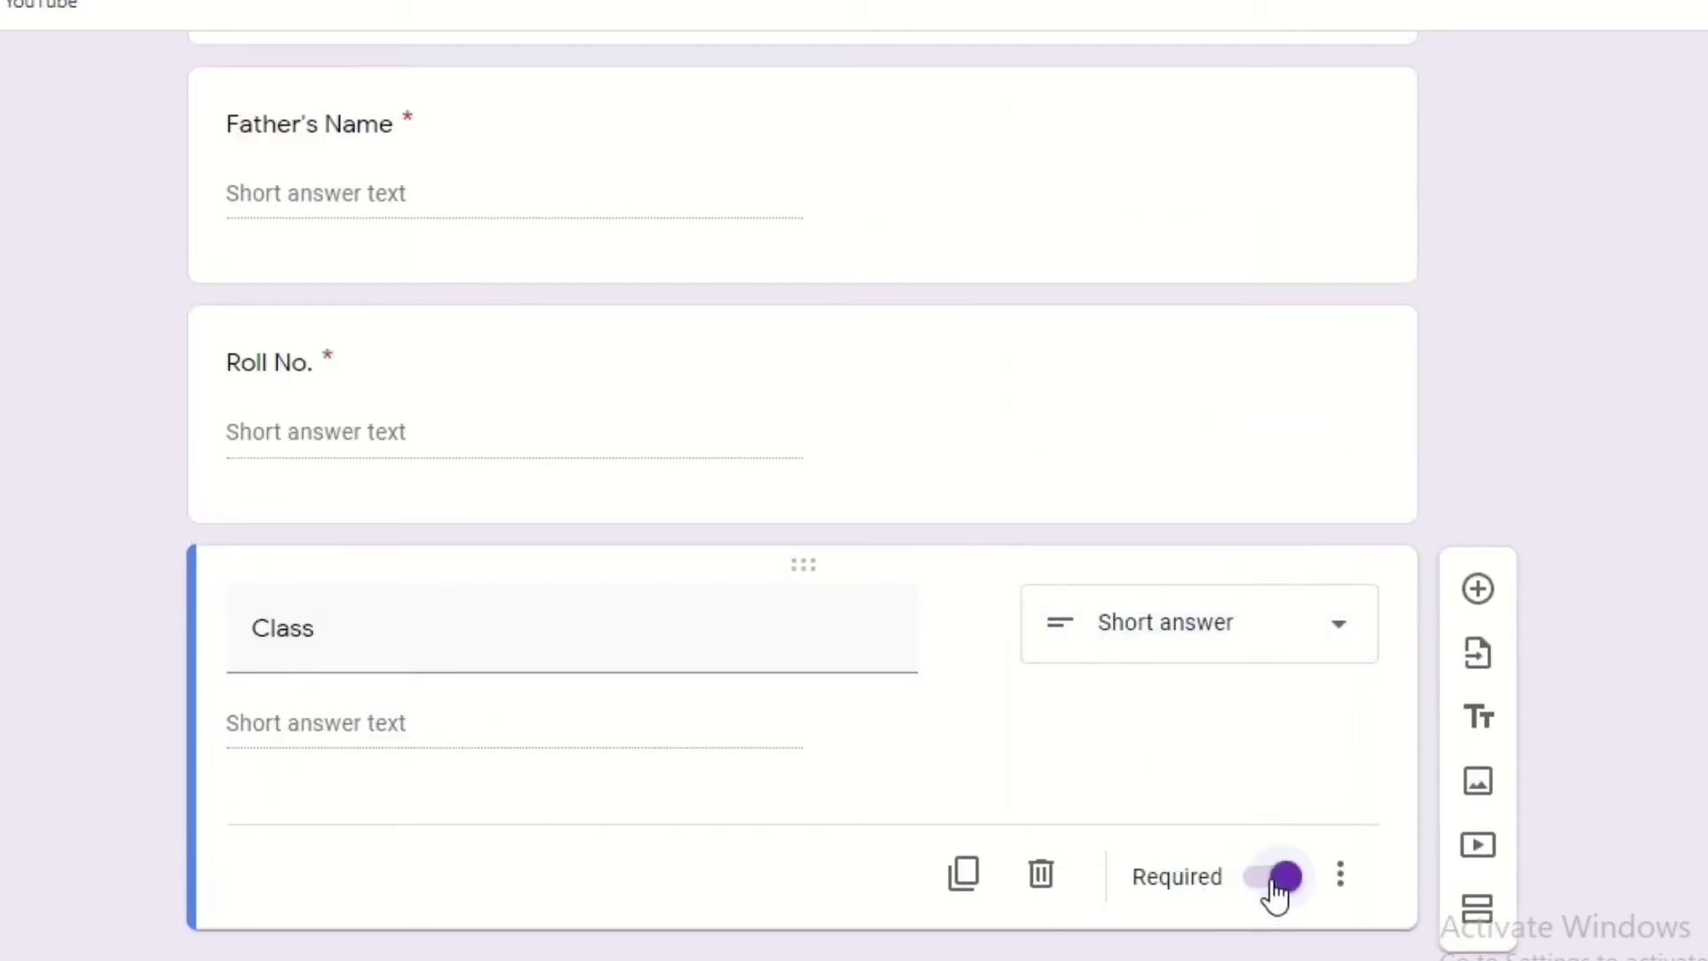
Add a 'Section' question below Class as a checkbox question.
{"action": "left_click", "coordinate": [1478, 591]}
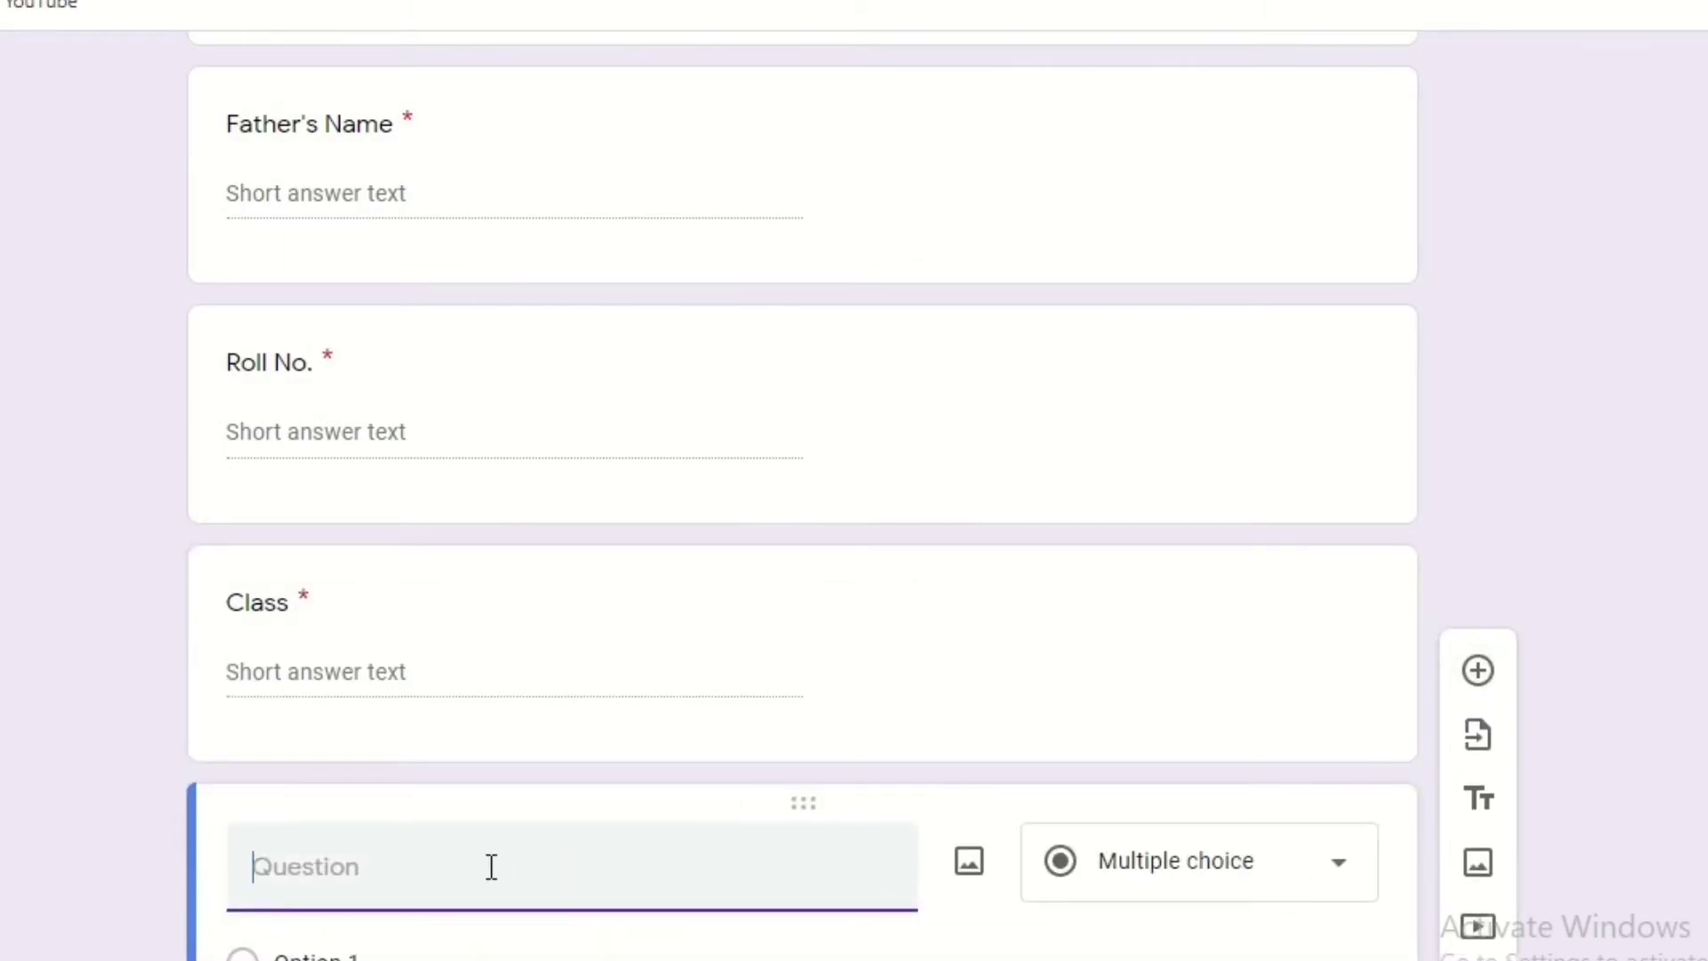
{"action": "type", "text": "Section"}
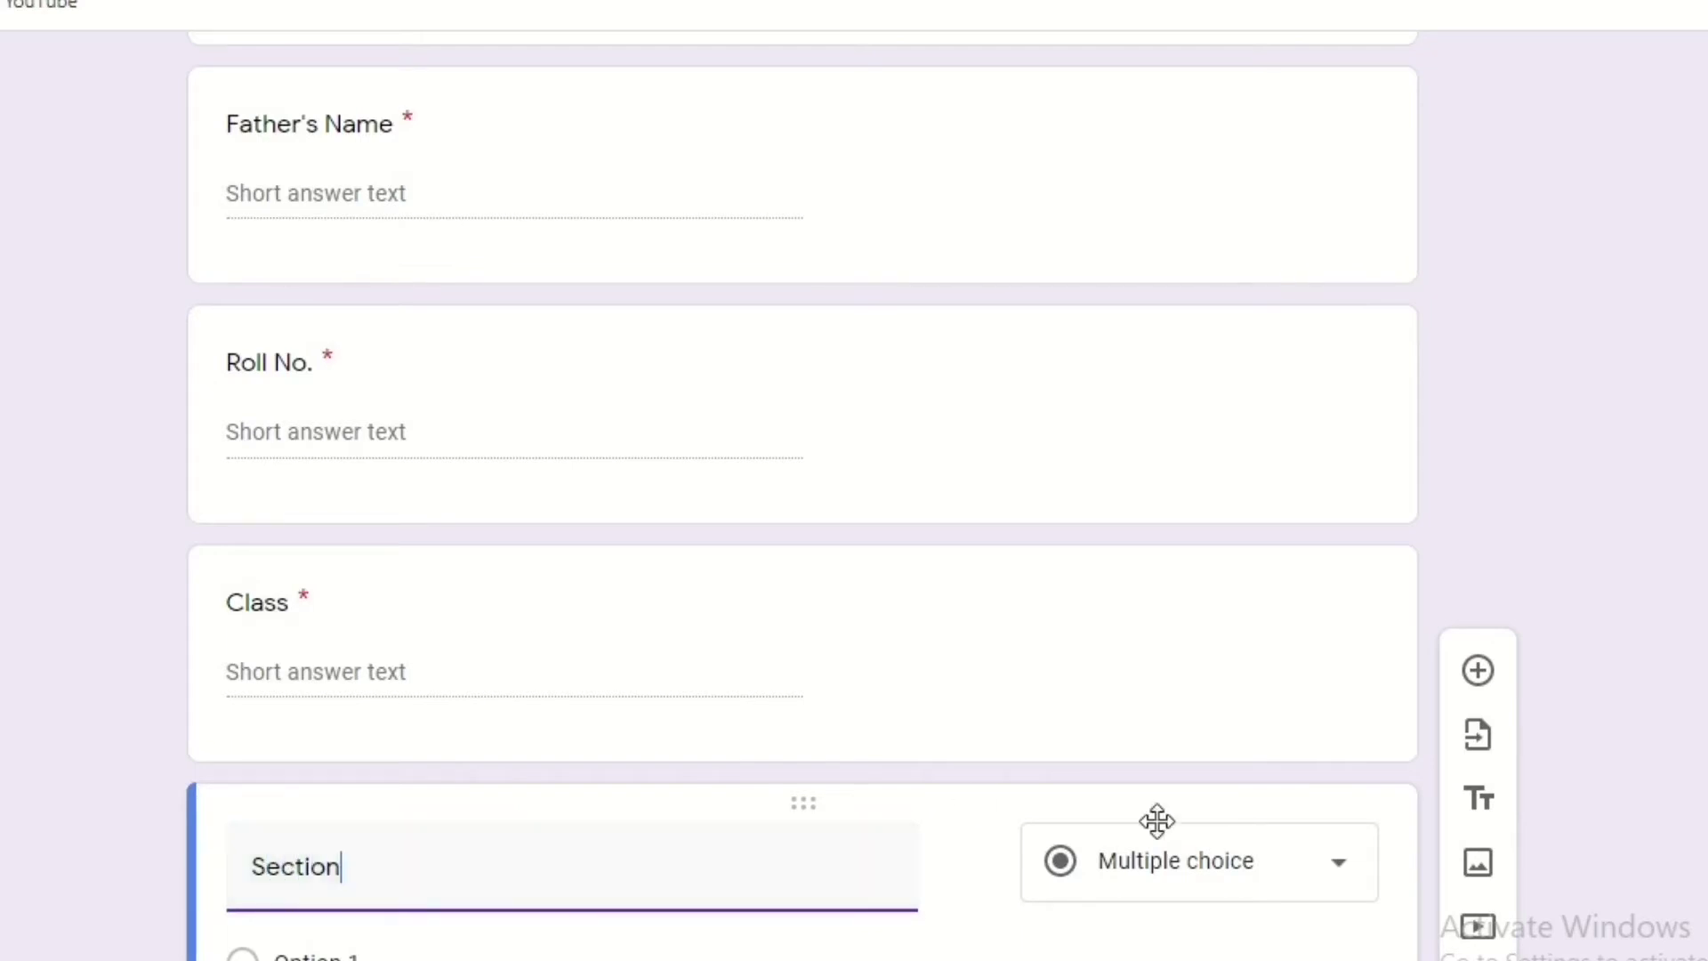
{"action": "left_click", "coordinate": [1322, 867]}
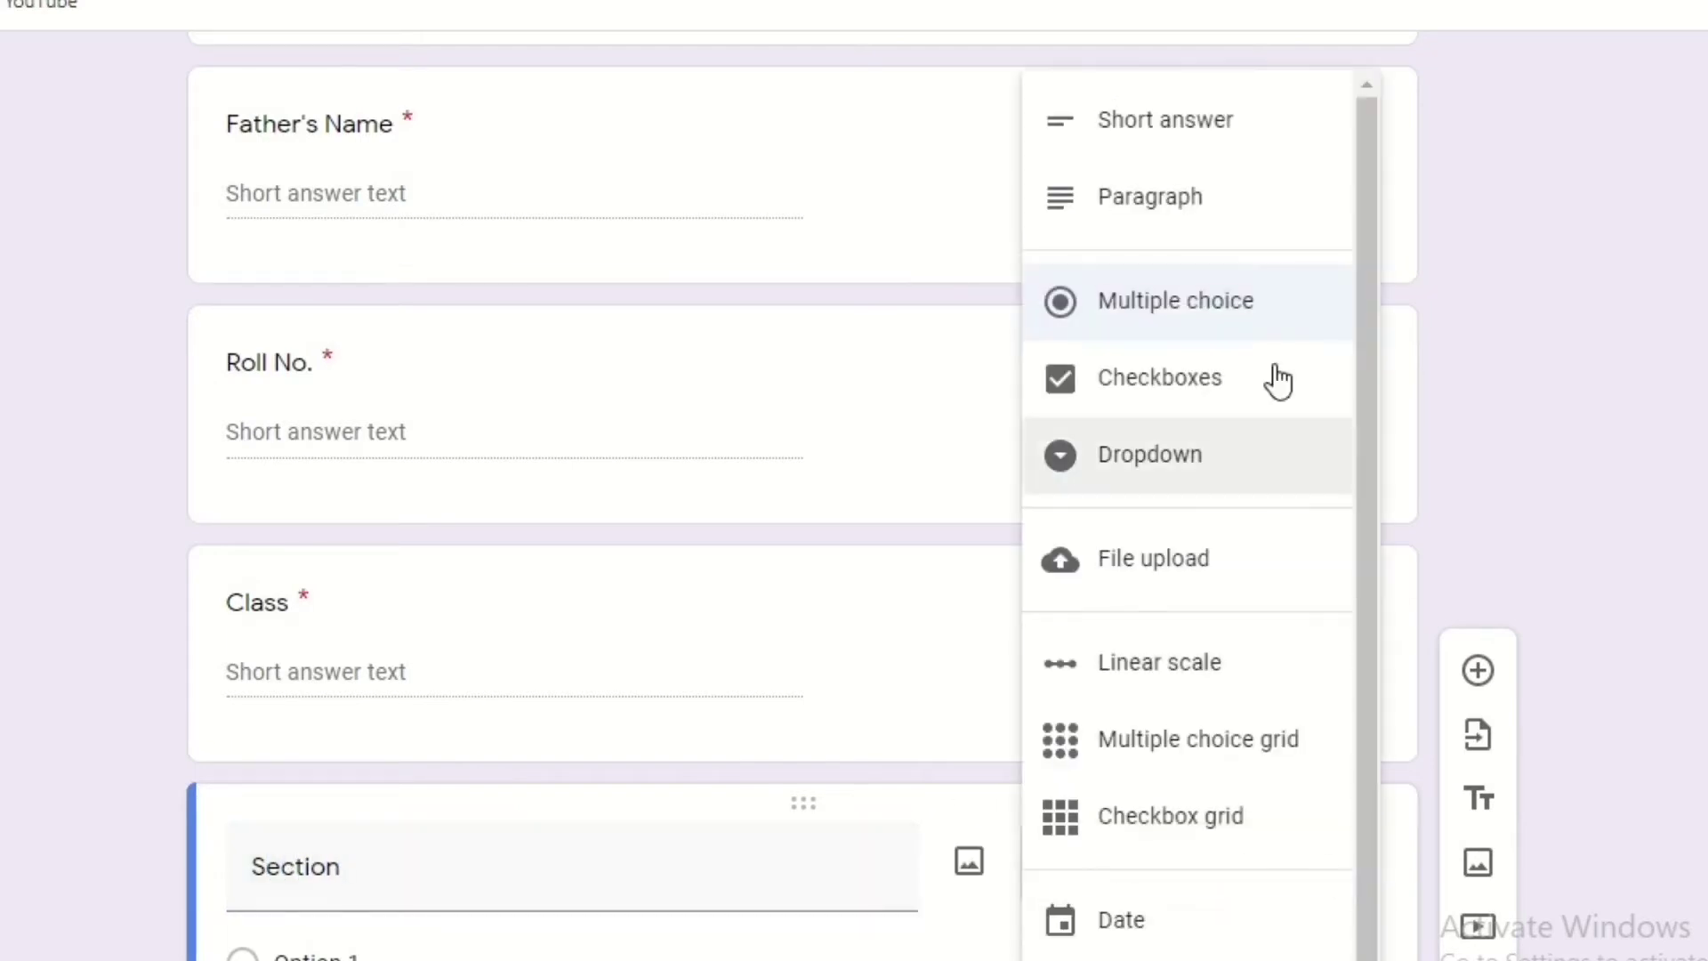
{"action": "left_click", "coordinate": [1256, 386]}
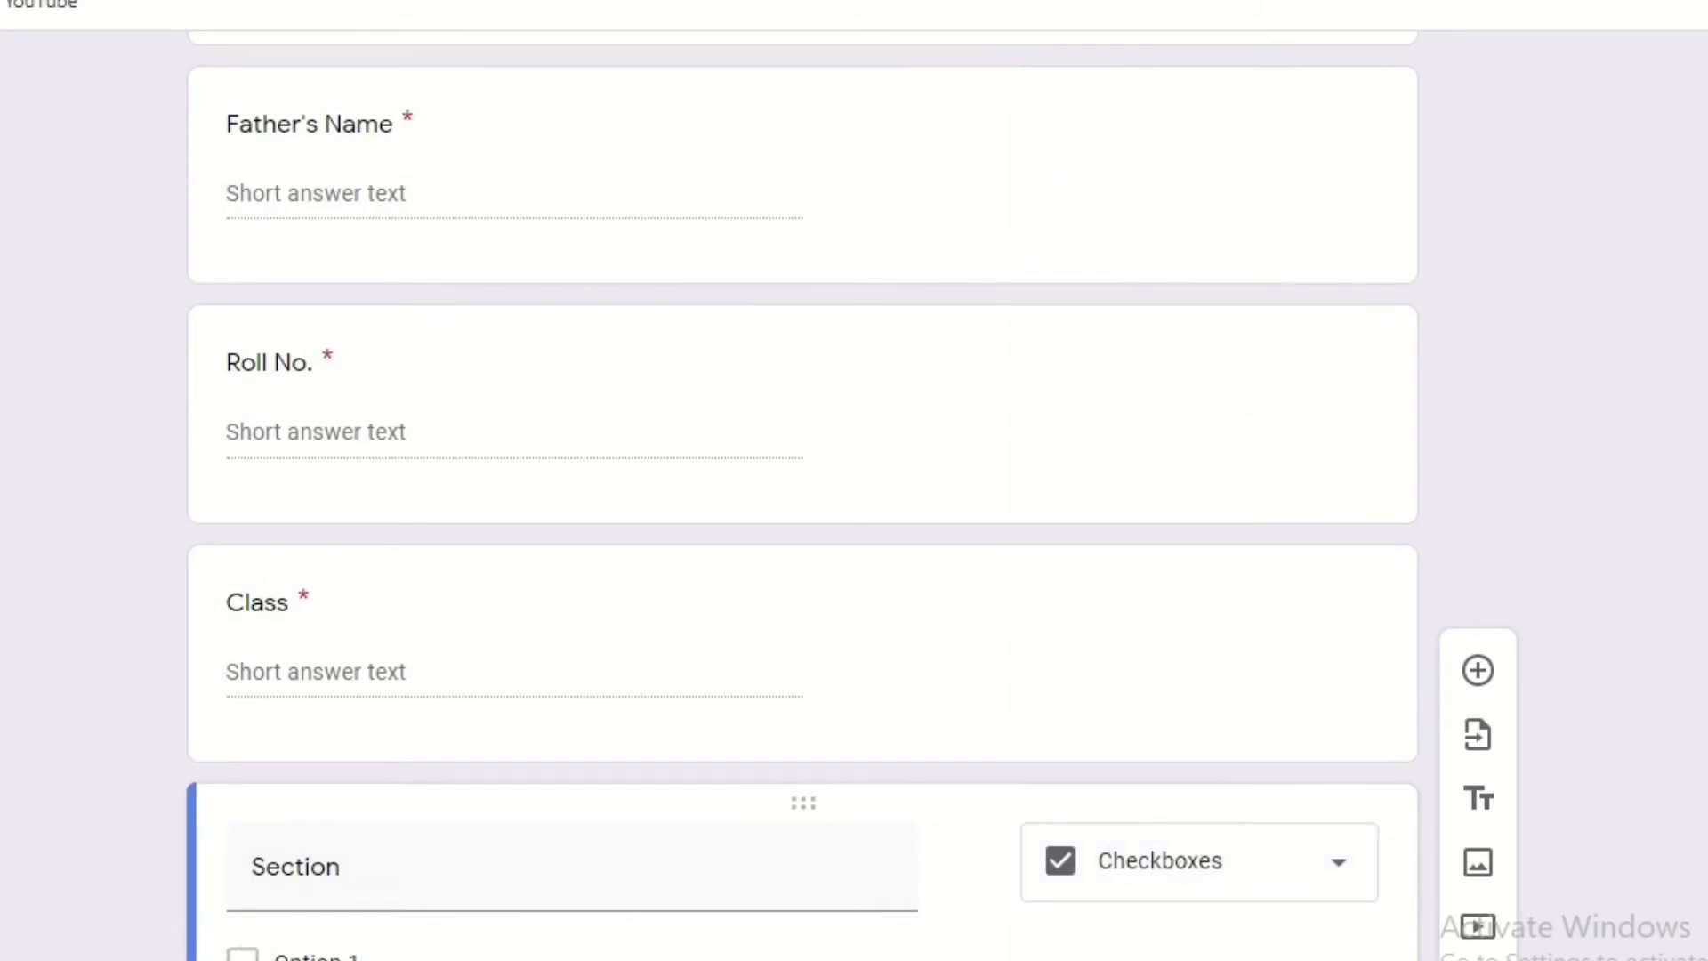
{"action": "scroll", "coordinate": [801, 498], "scroll_direction": "down", "scroll_amount": 3}
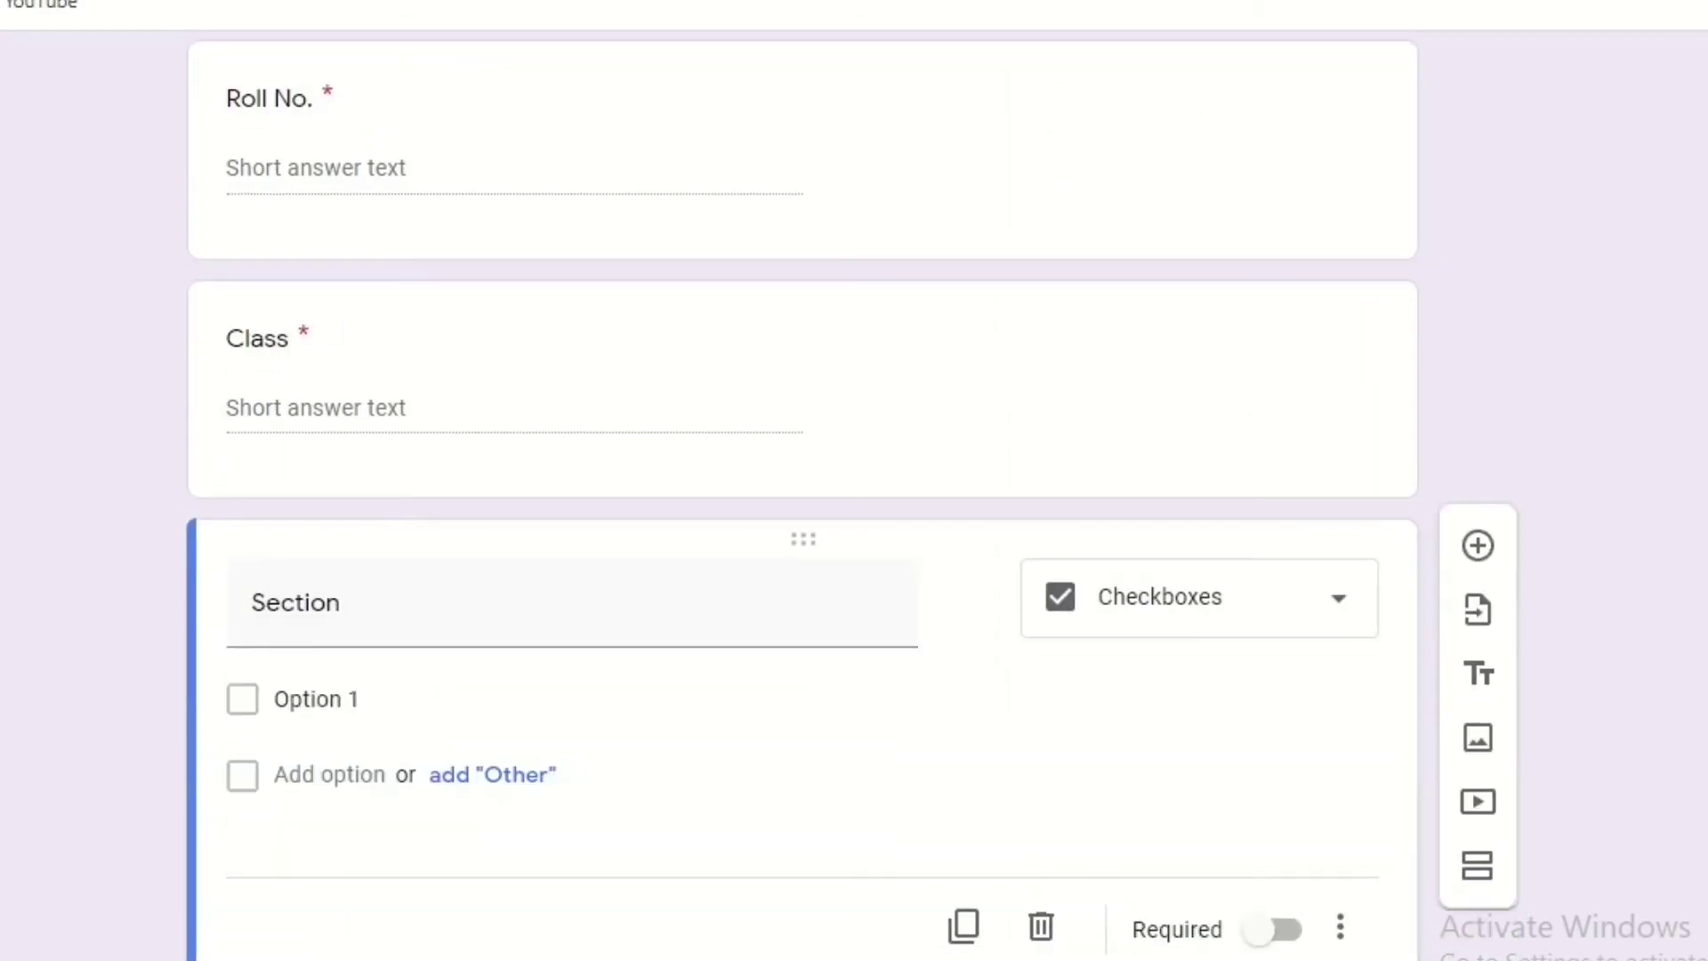
Give Section the options A, B and C and make it required.
{"action": "left_click", "coordinate": [277, 698]}
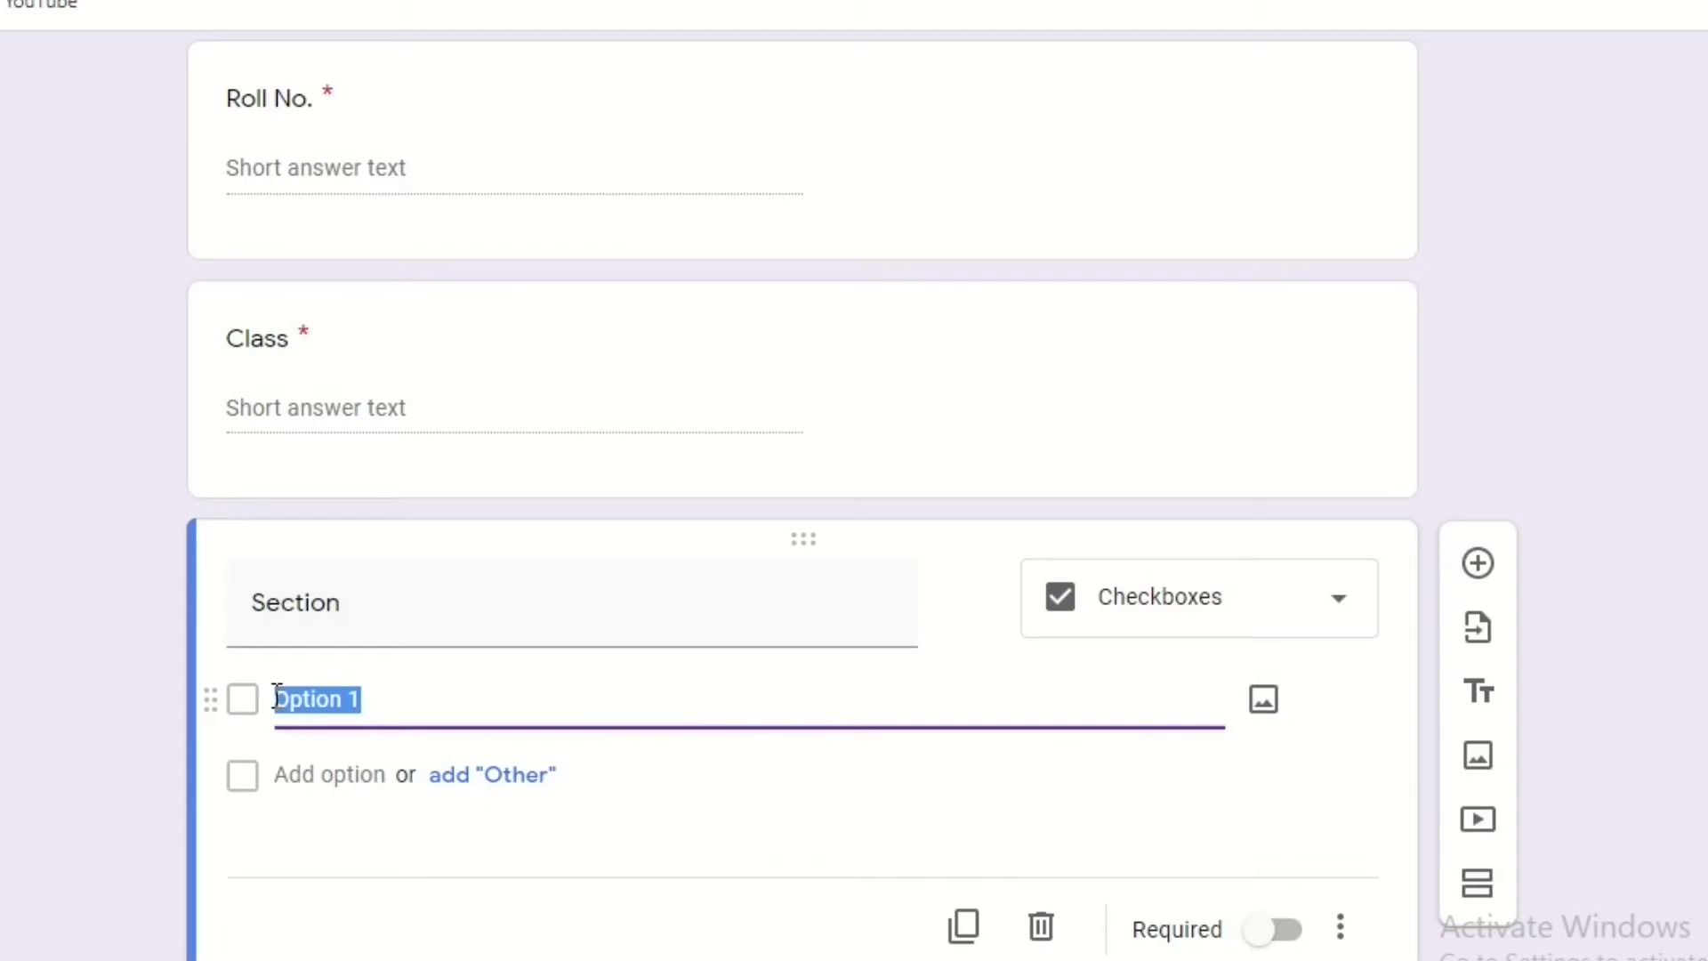
{"action": "type", "text": "A"}
{"action": "left_click", "coordinate": [305, 774]}
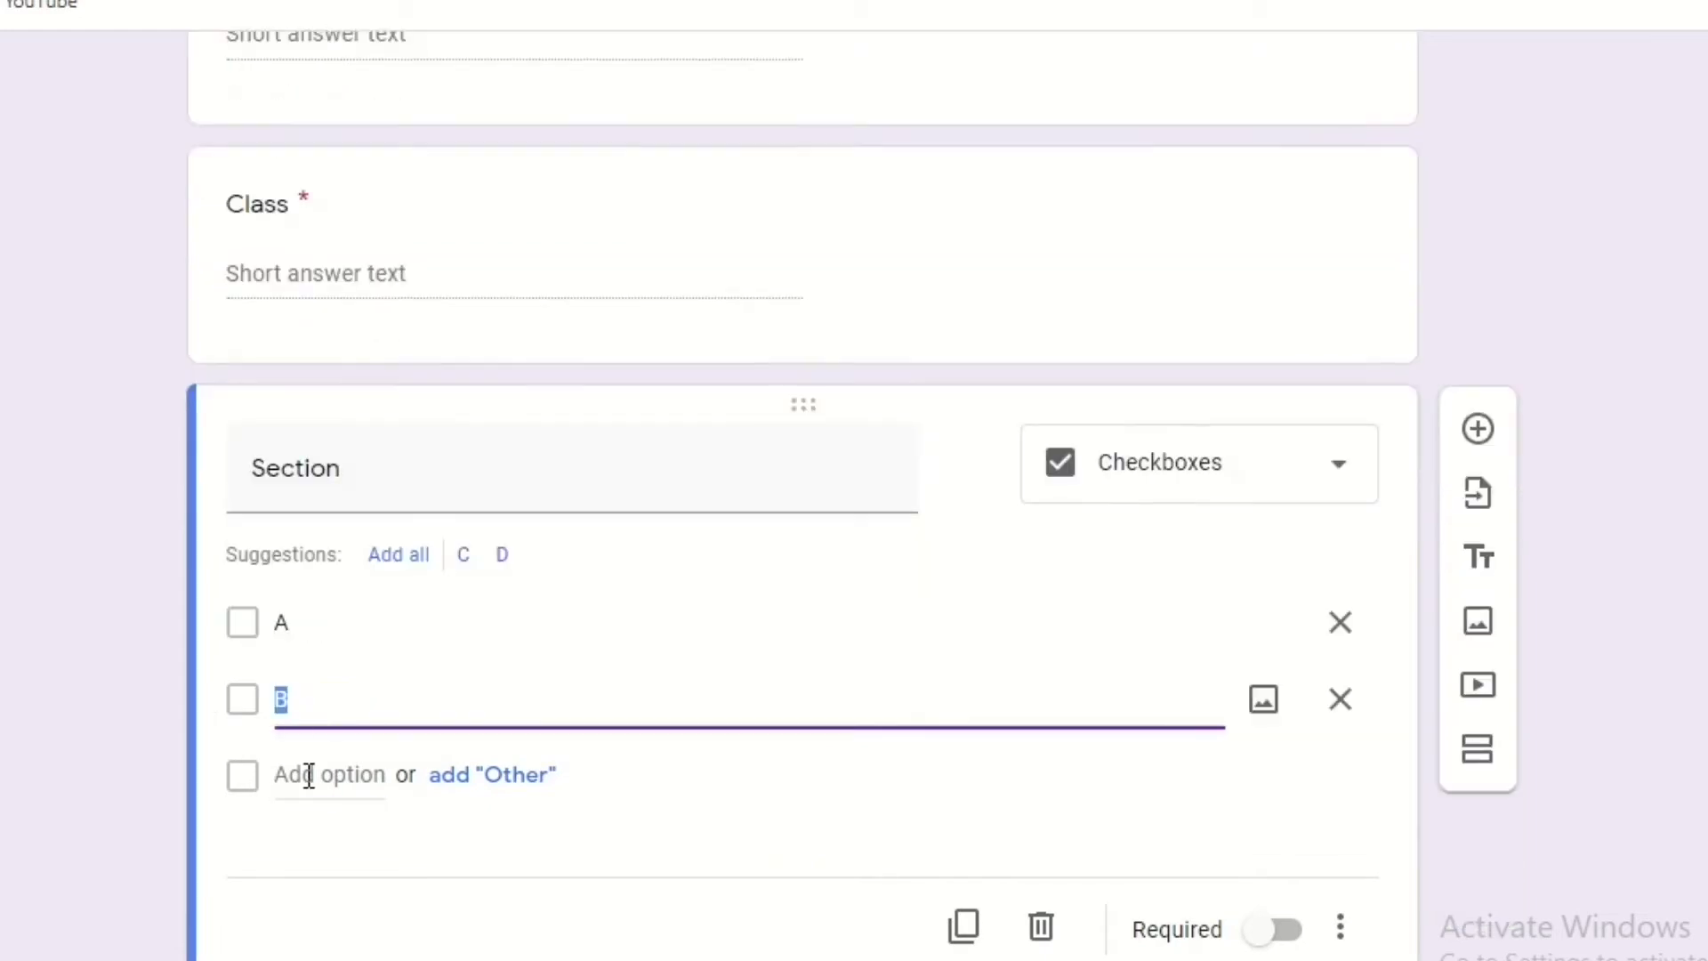
{"action": "type", "text": "B"}
{"action": "left_click", "coordinate": [299, 793]}
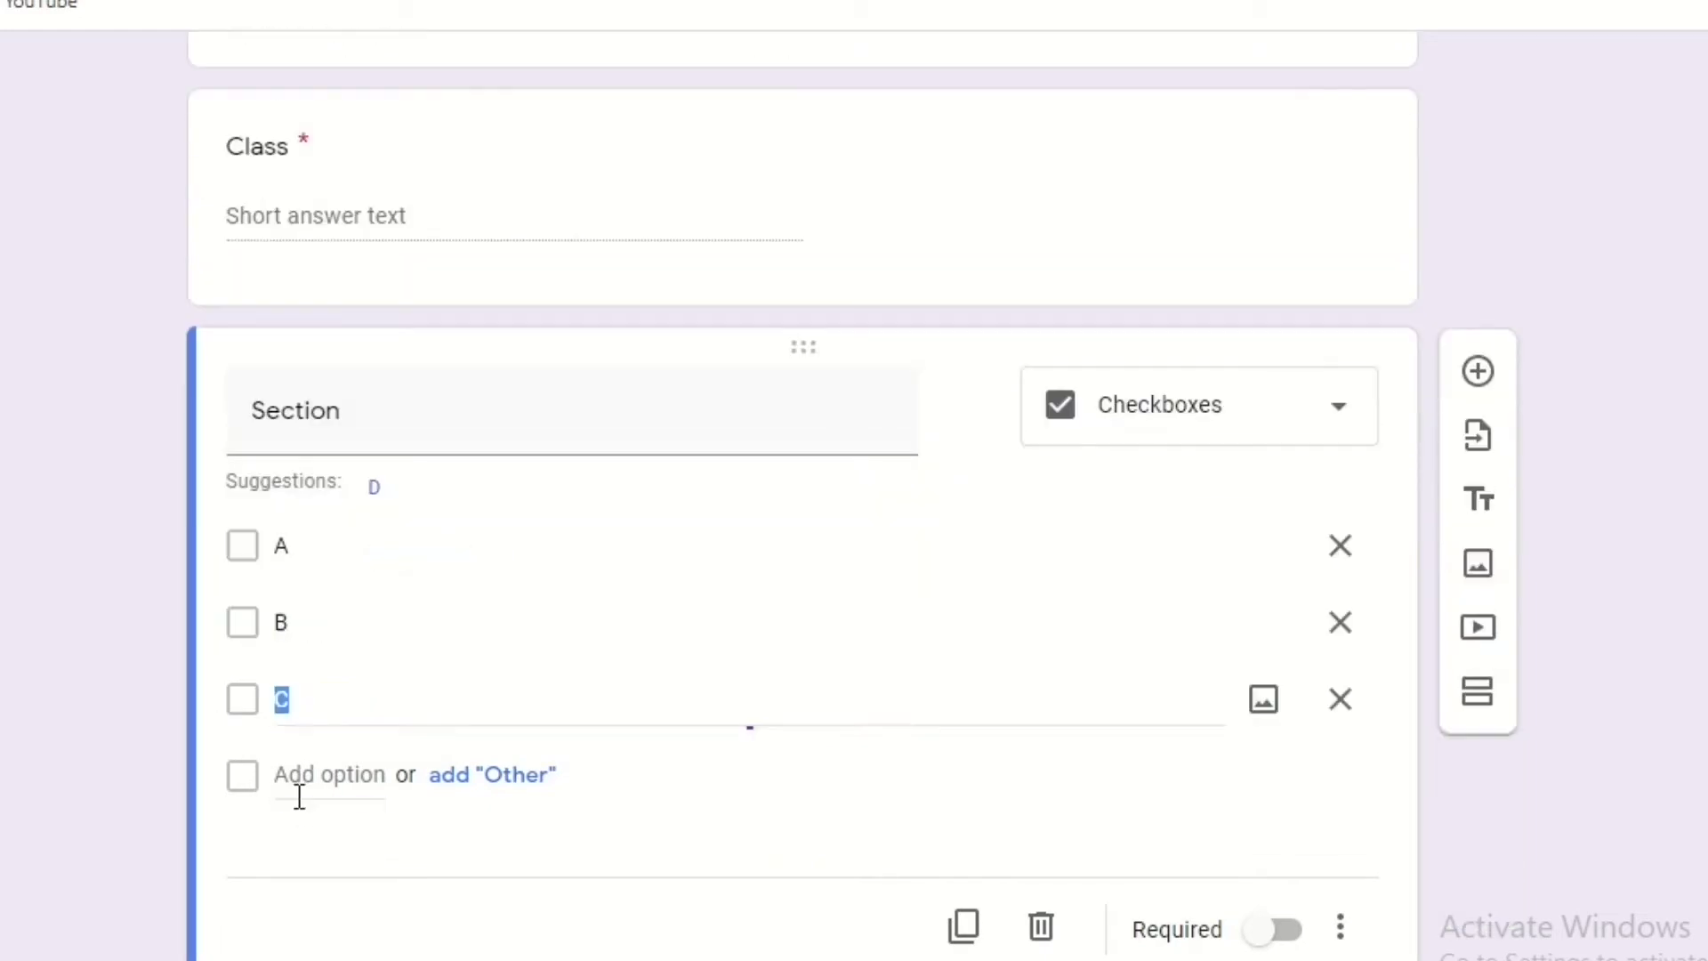
{"action": "type", "text": "C"}
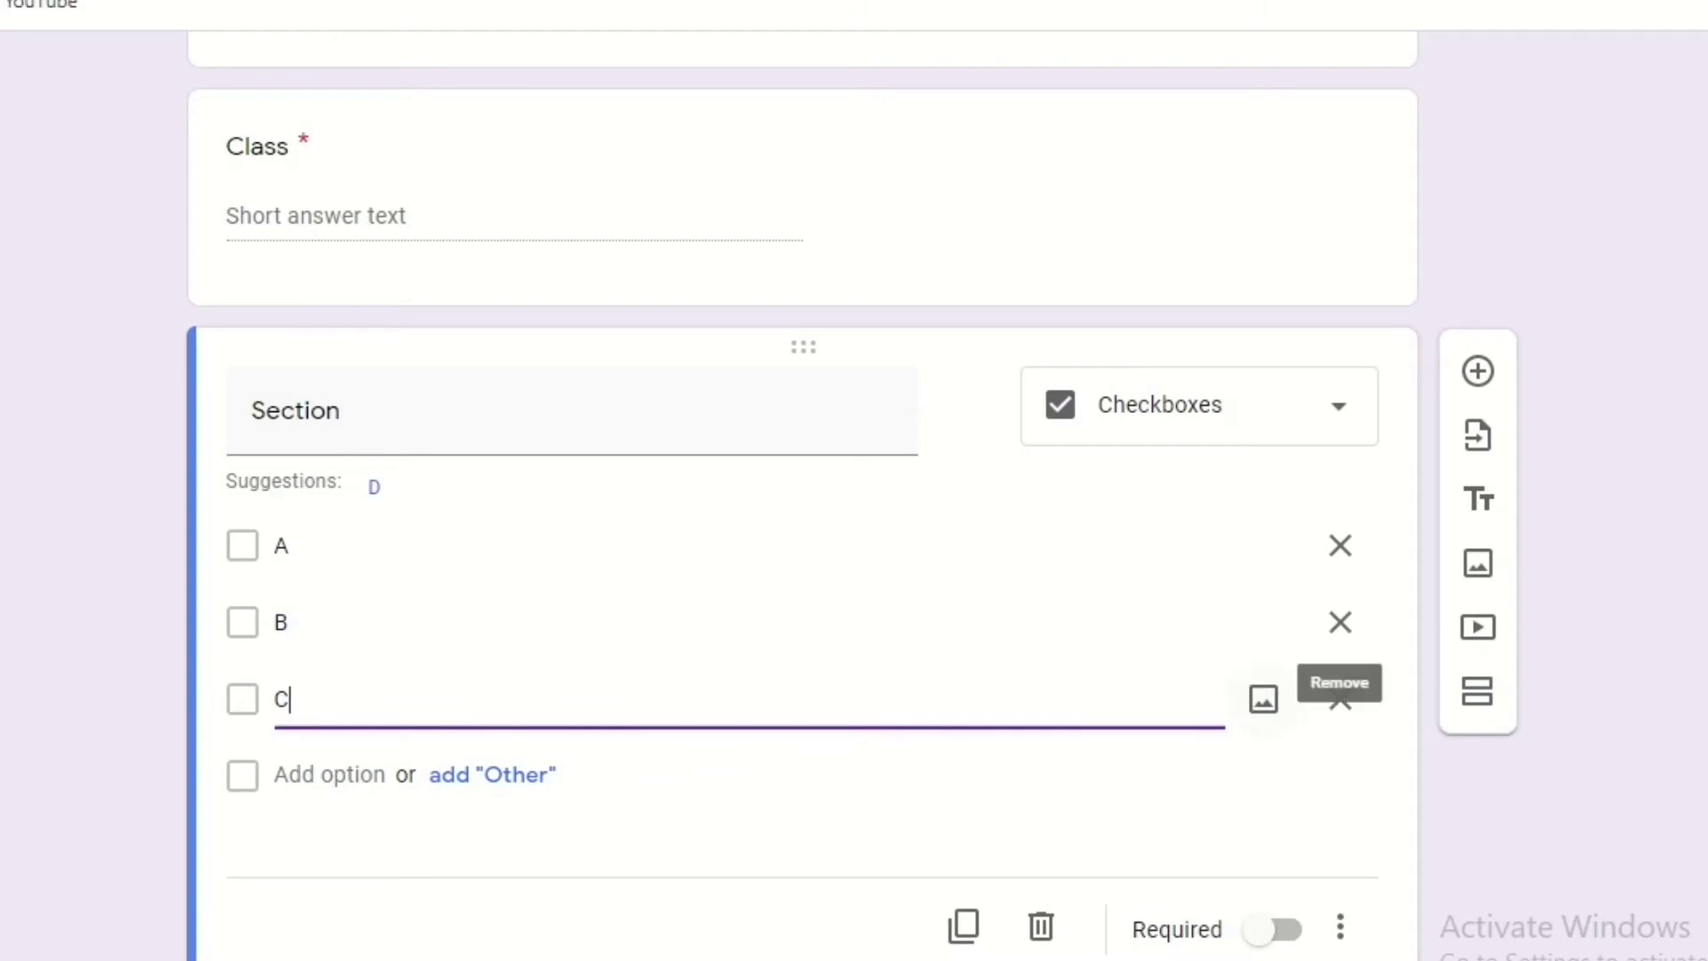
{"action": "left_click", "coordinate": [1294, 931]}
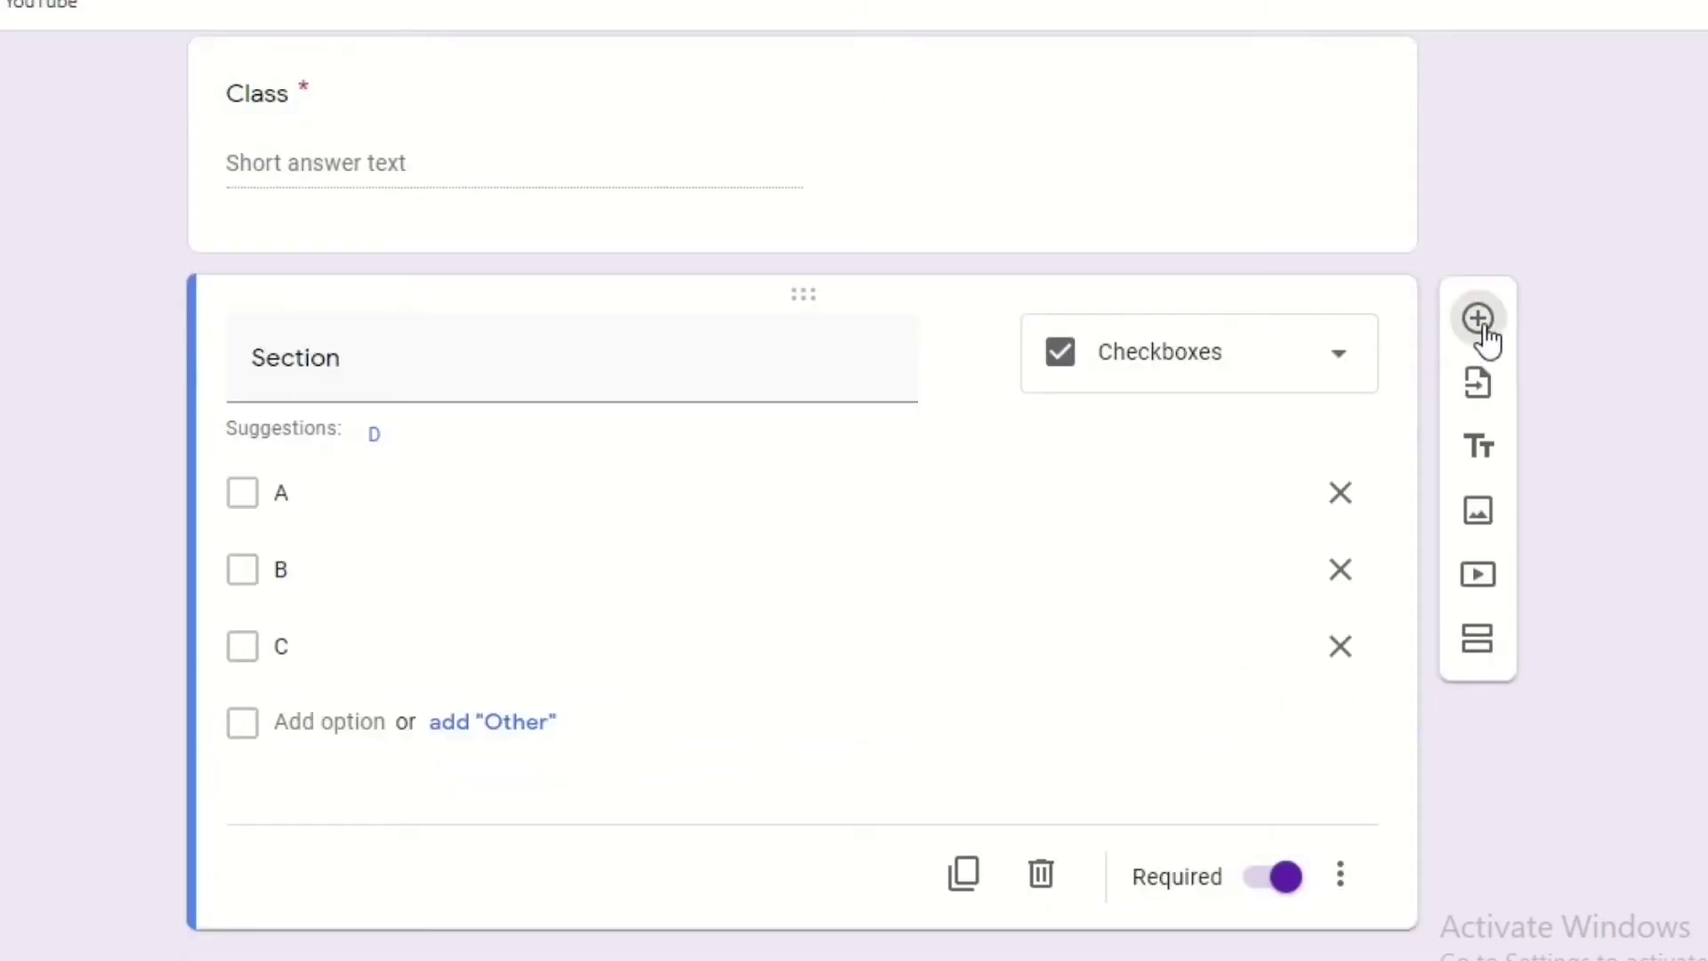
Add a required 'Mobile No,' question, then add a second section to the form.
{"action": "left_click", "coordinate": [1478, 321]}
{"action": "type", "text": "Mo"}
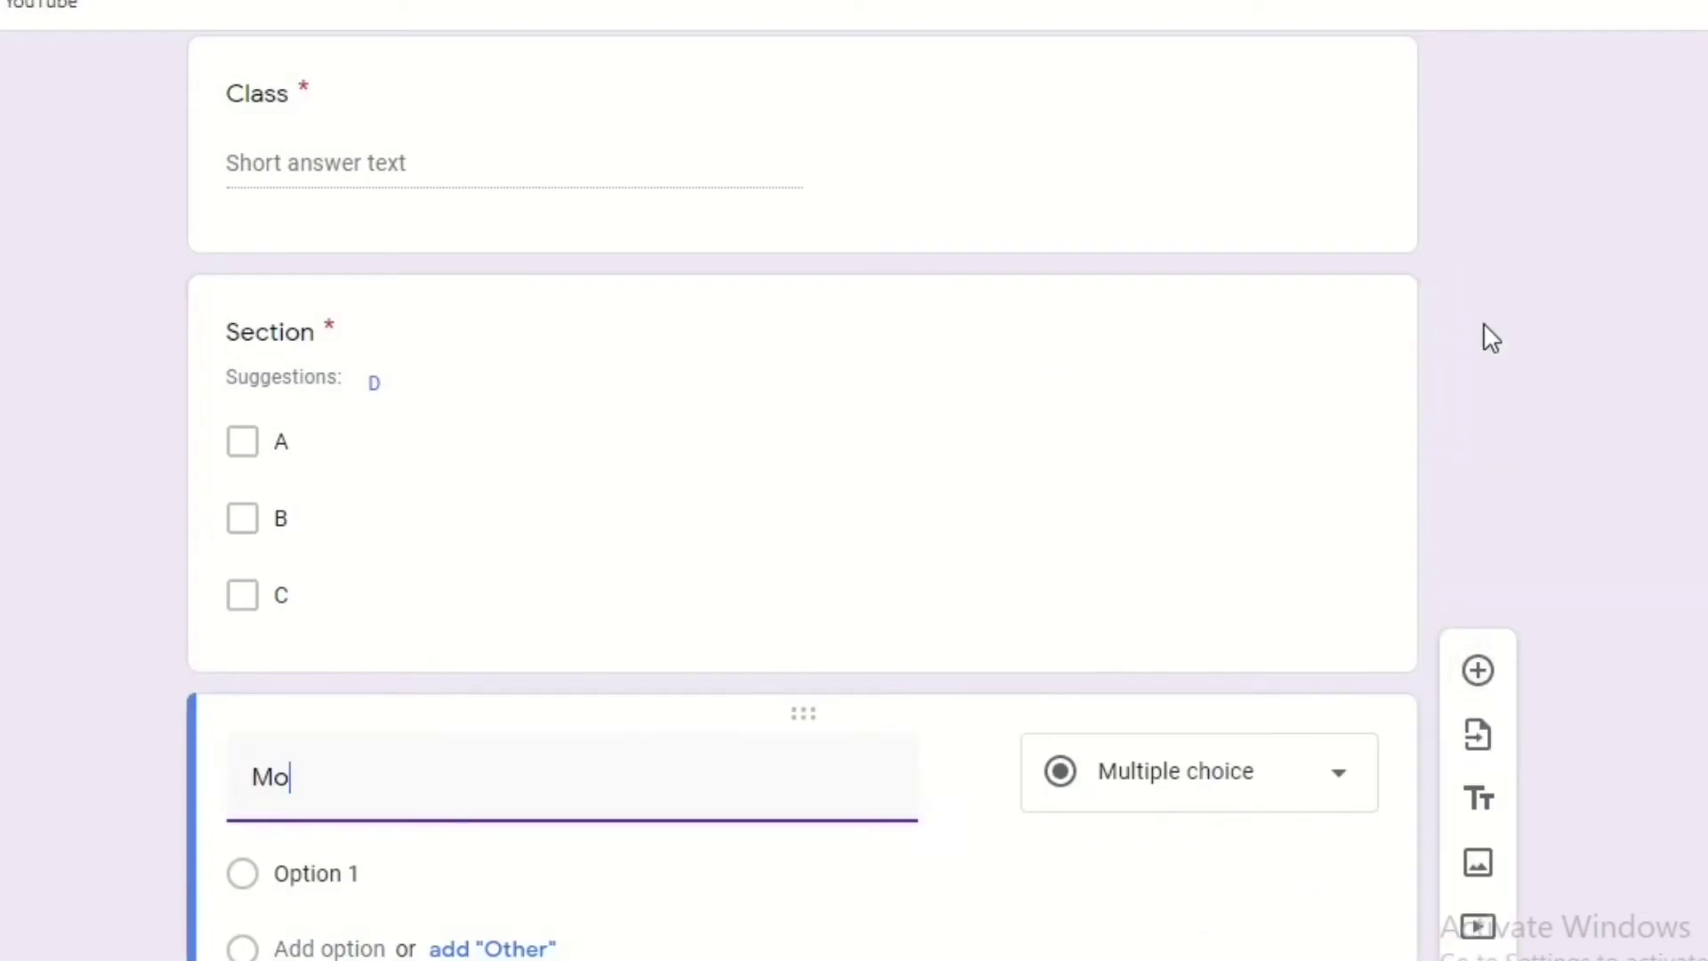
{"action": "type", "text": "bile No,"}
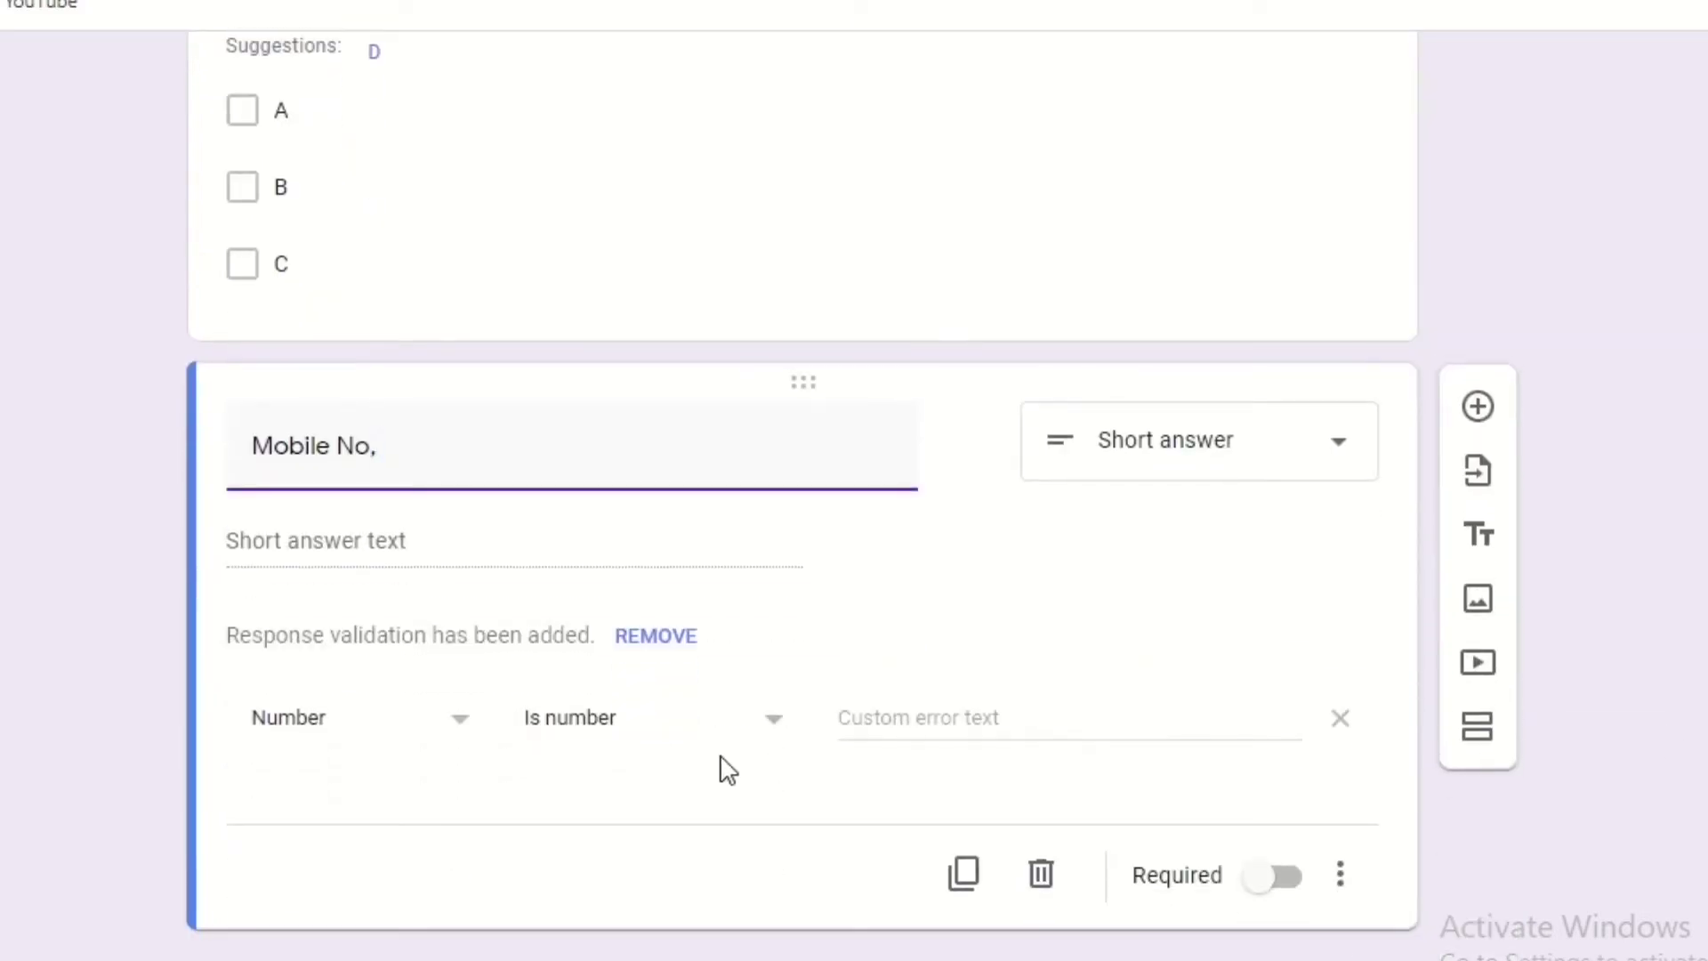
{"action": "left_click", "coordinate": [1288, 883]}
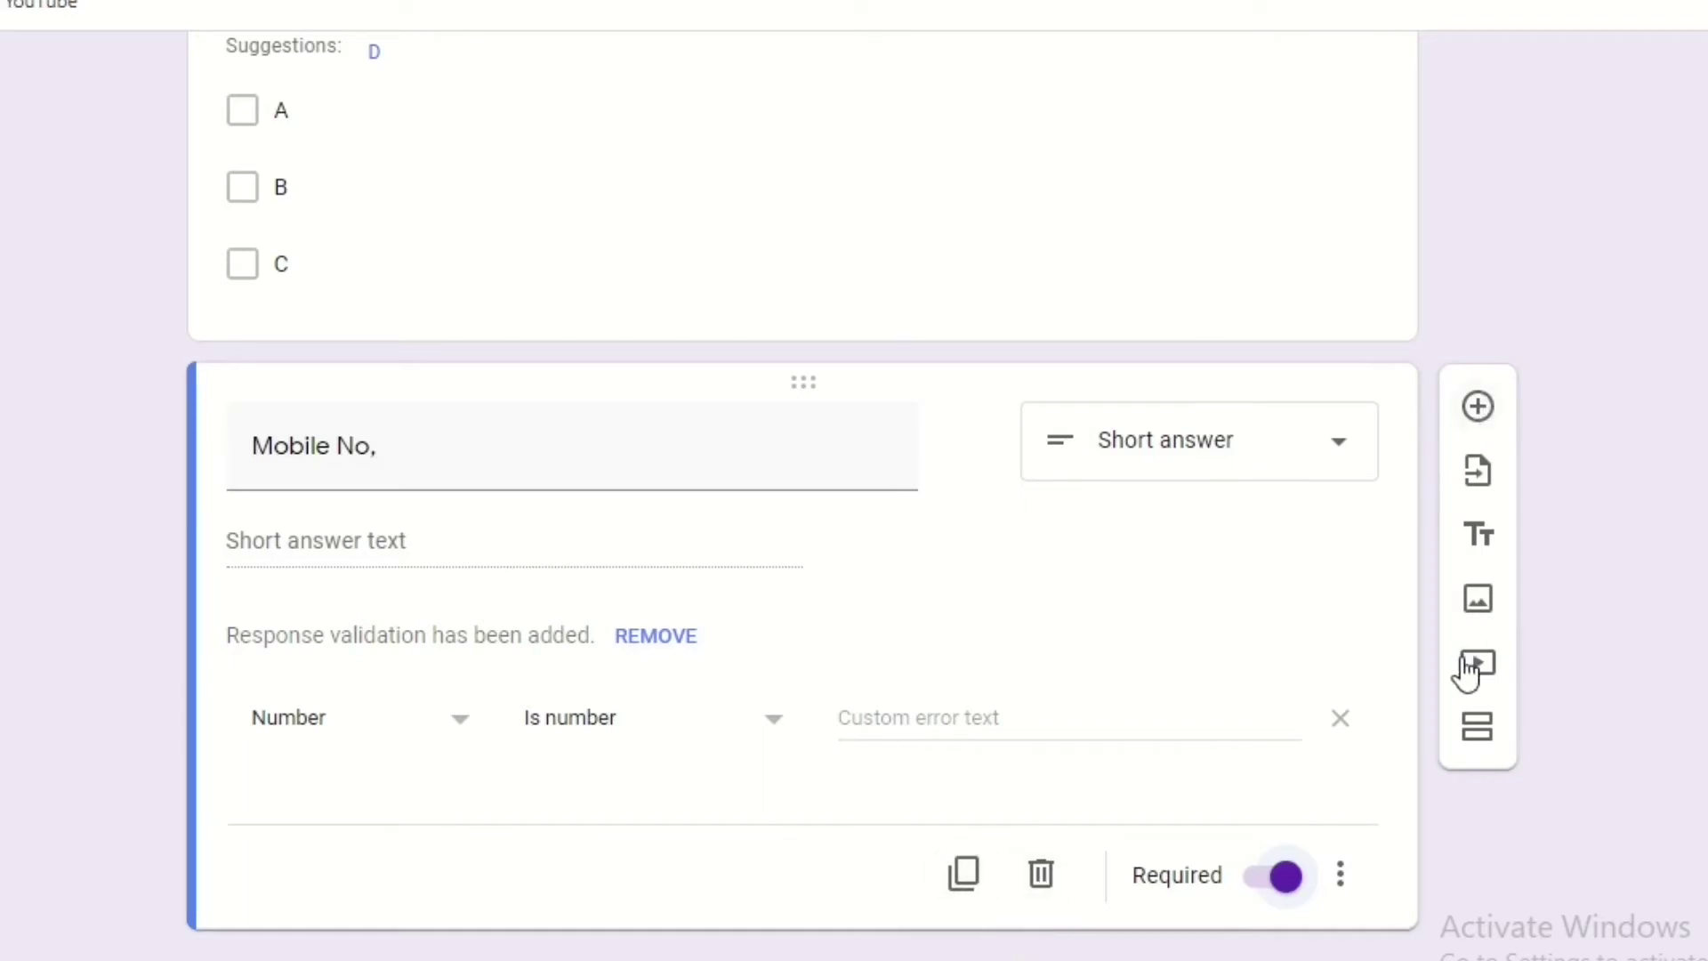
{"action": "left_click", "coordinate": [1481, 730]}
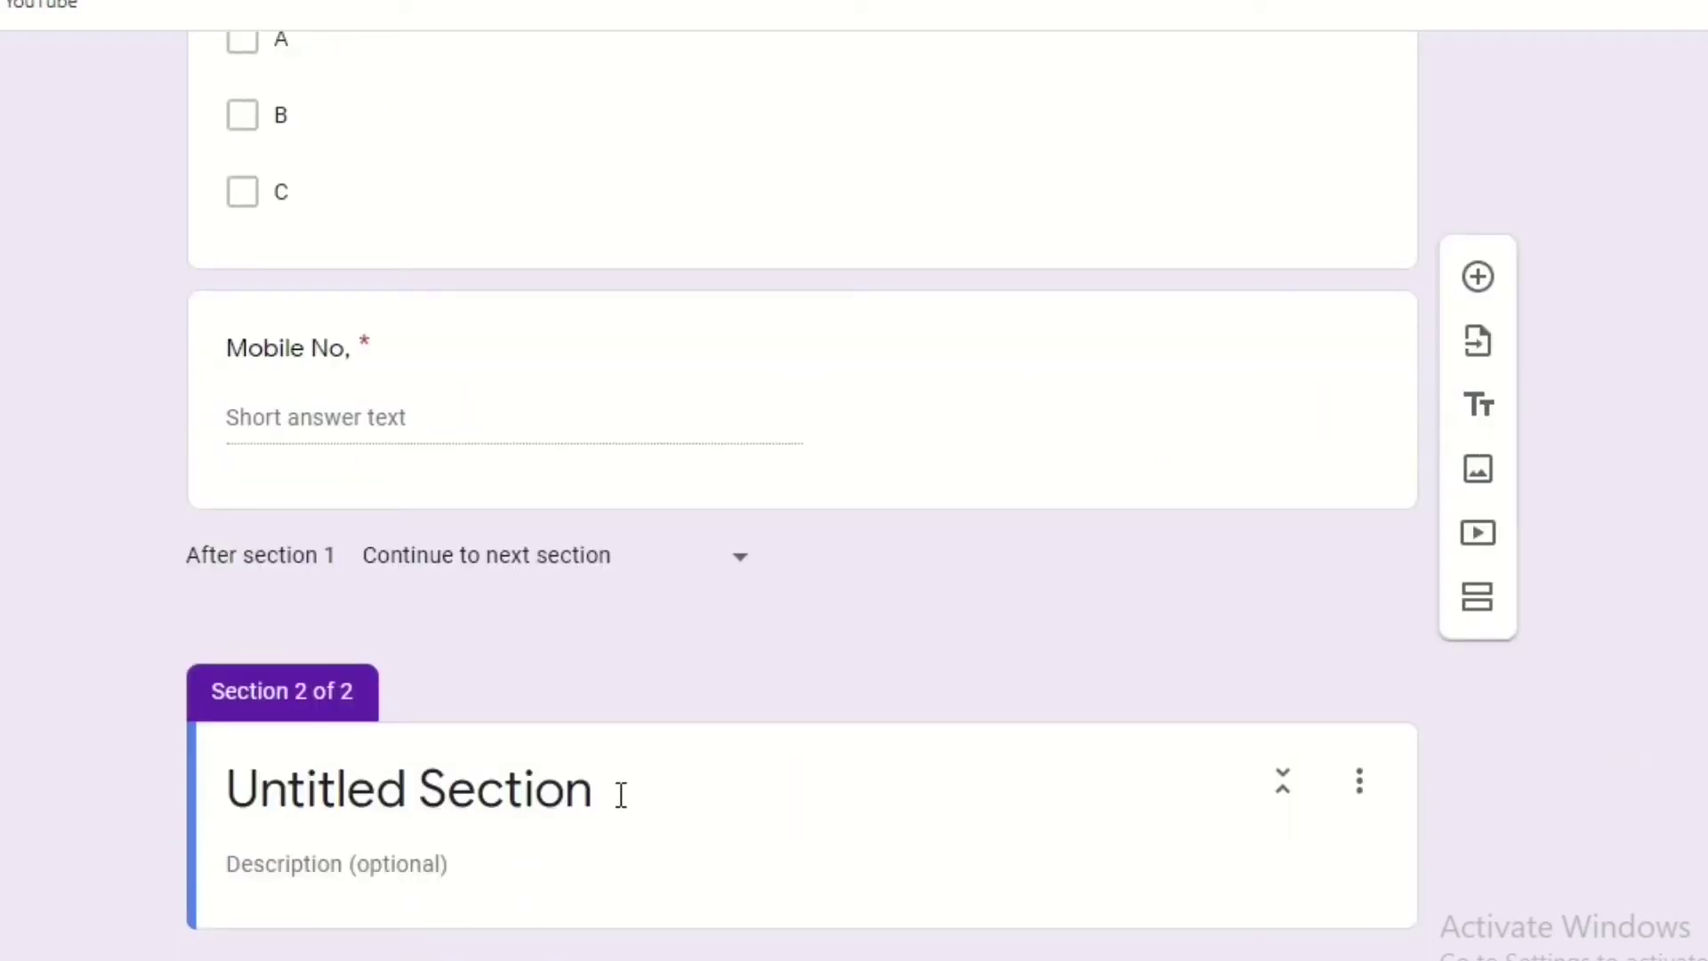
Title section 2 'Question', describe it 'All question are compulsory.', and add a question.
{"action": "left_click", "coordinate": [621, 794]}
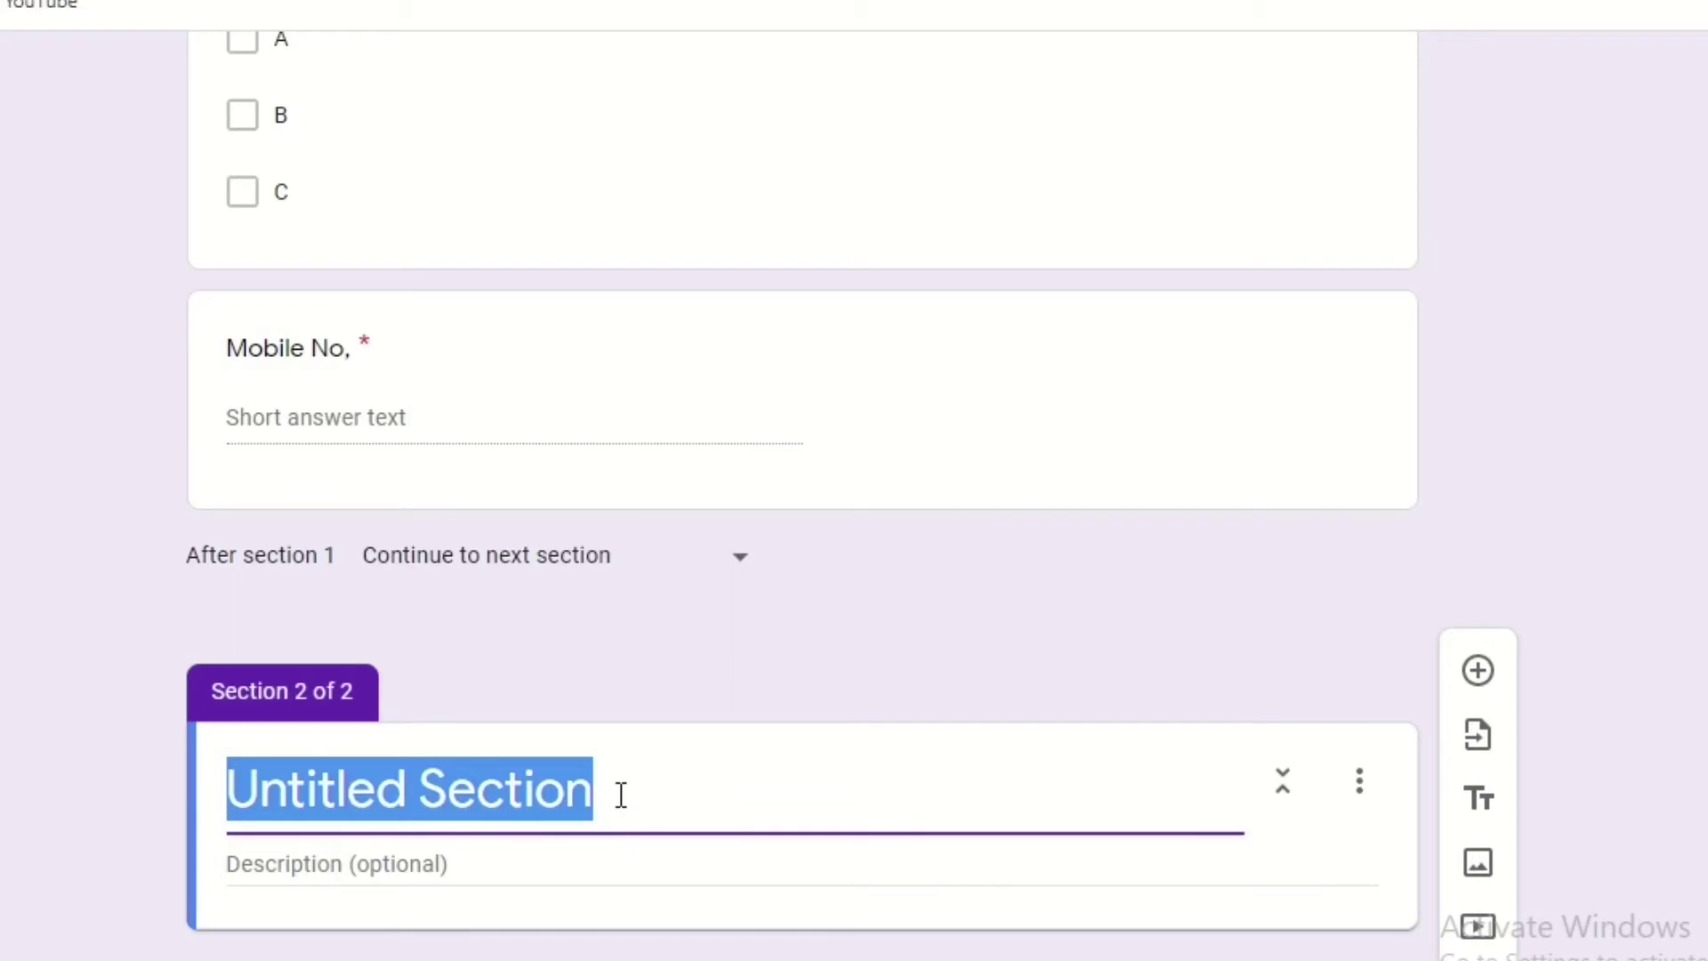
{"action": "type", "text": "Q"}
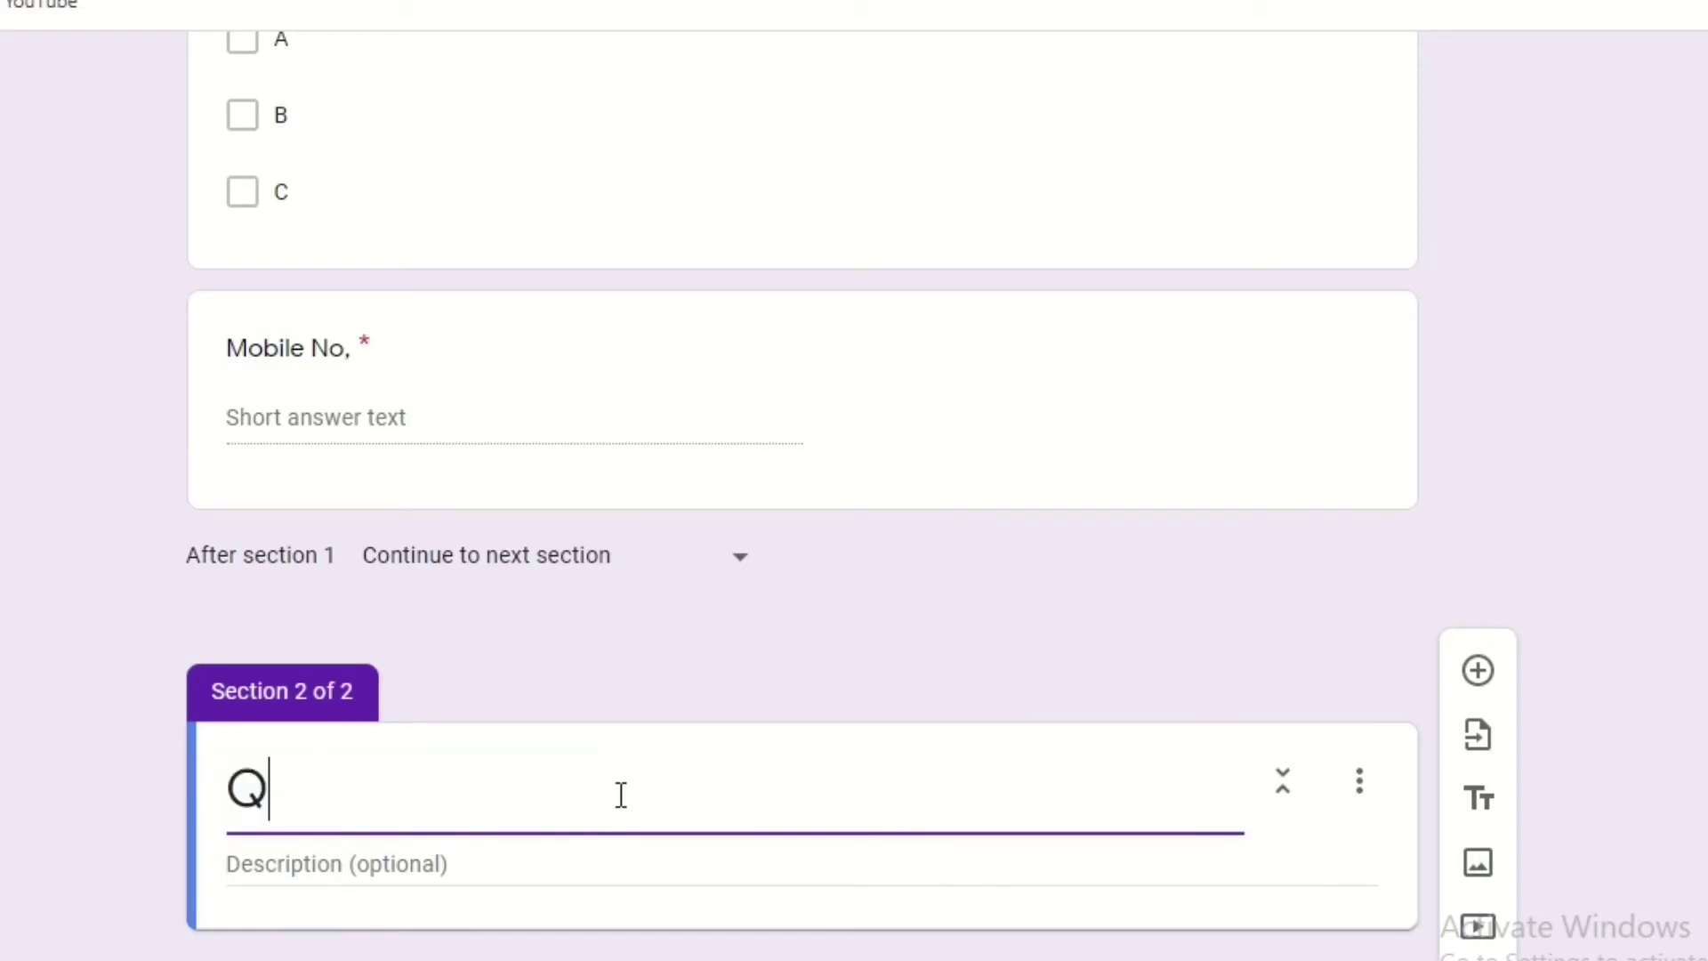
{"action": "type", "text": "uestion"}
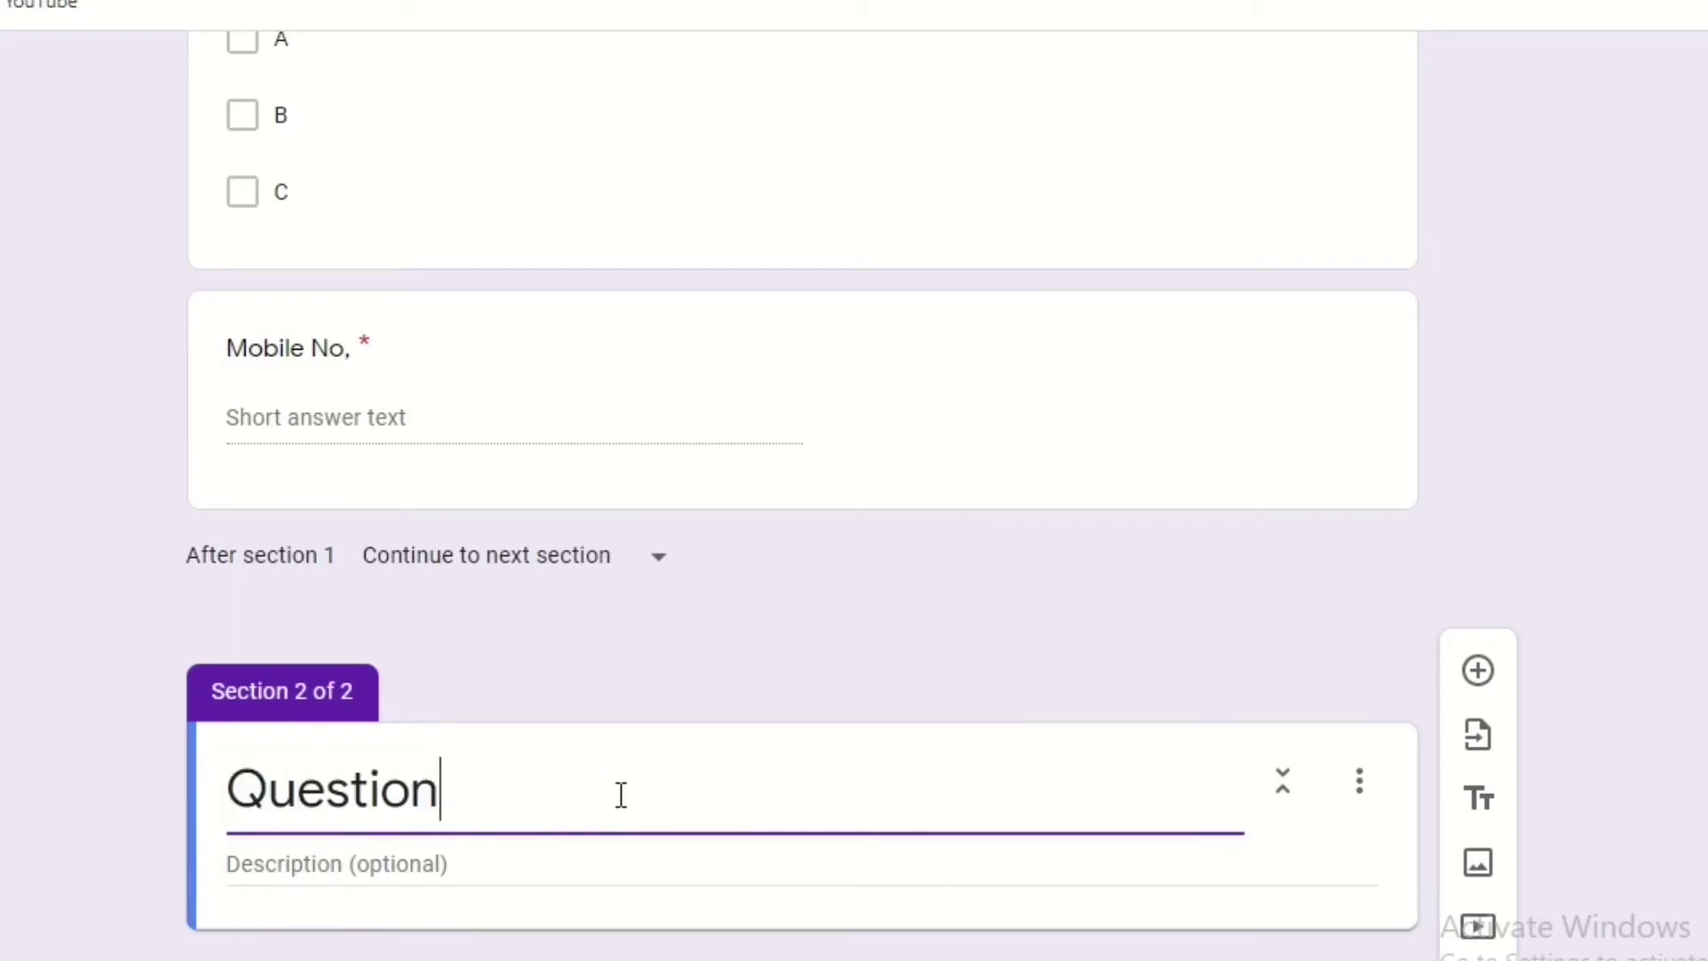
{"action": "left_click", "coordinate": [531, 876]}
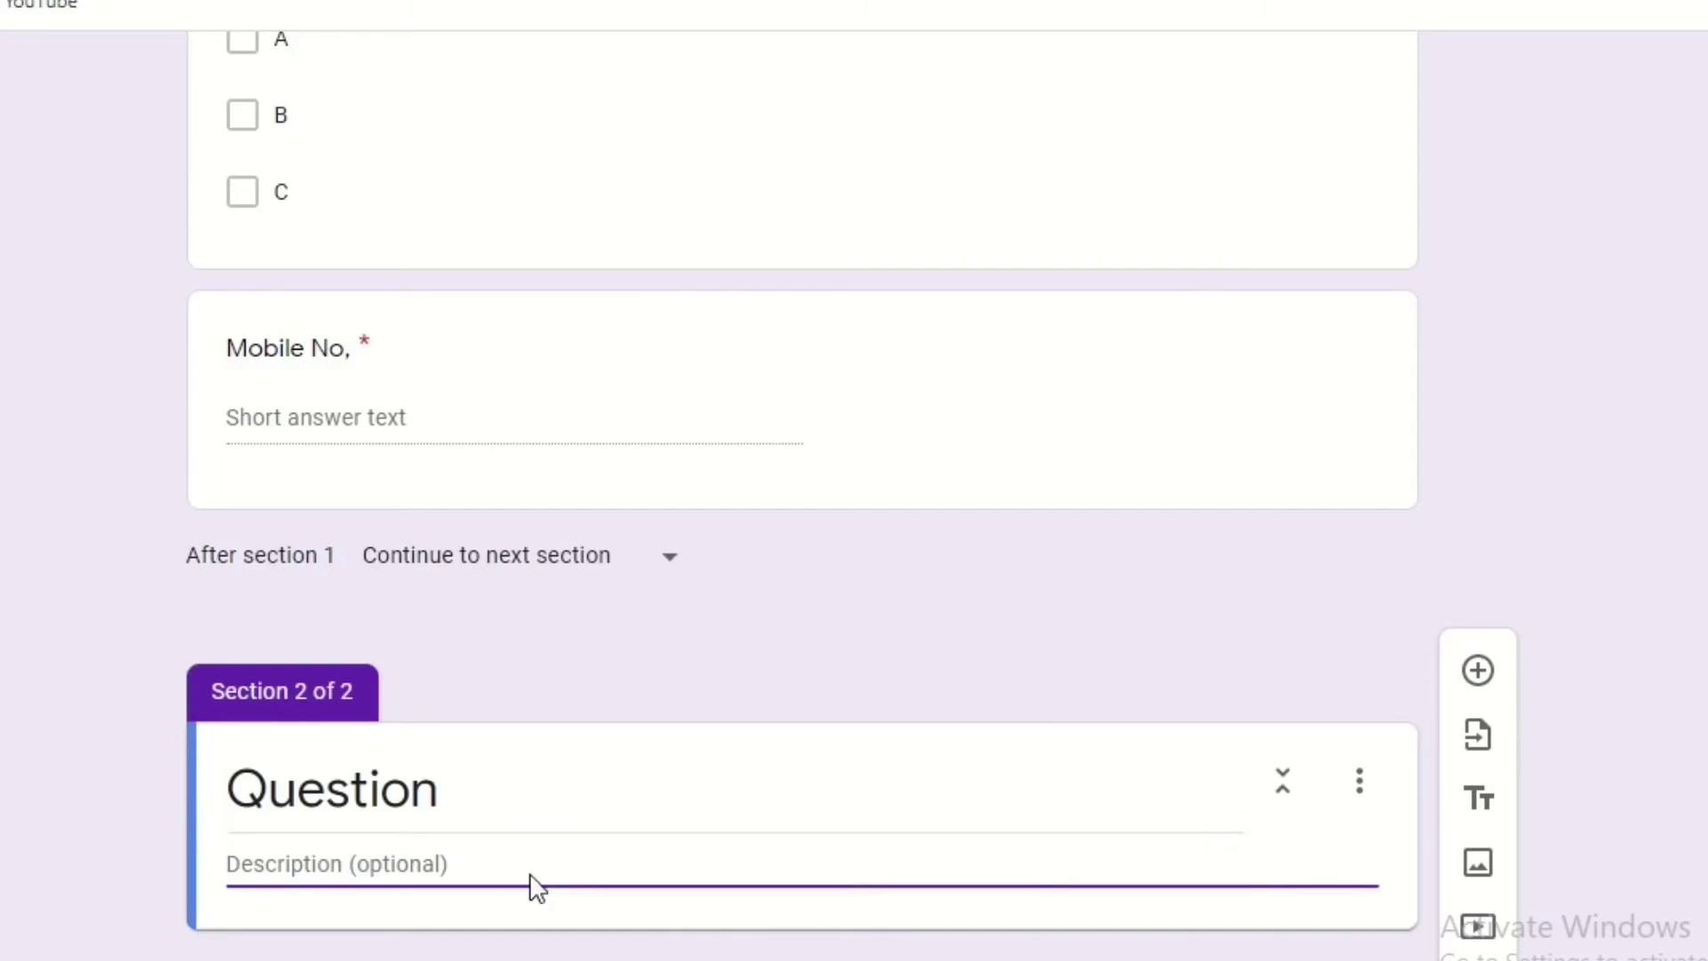
{"action": "type", "text": "All "}
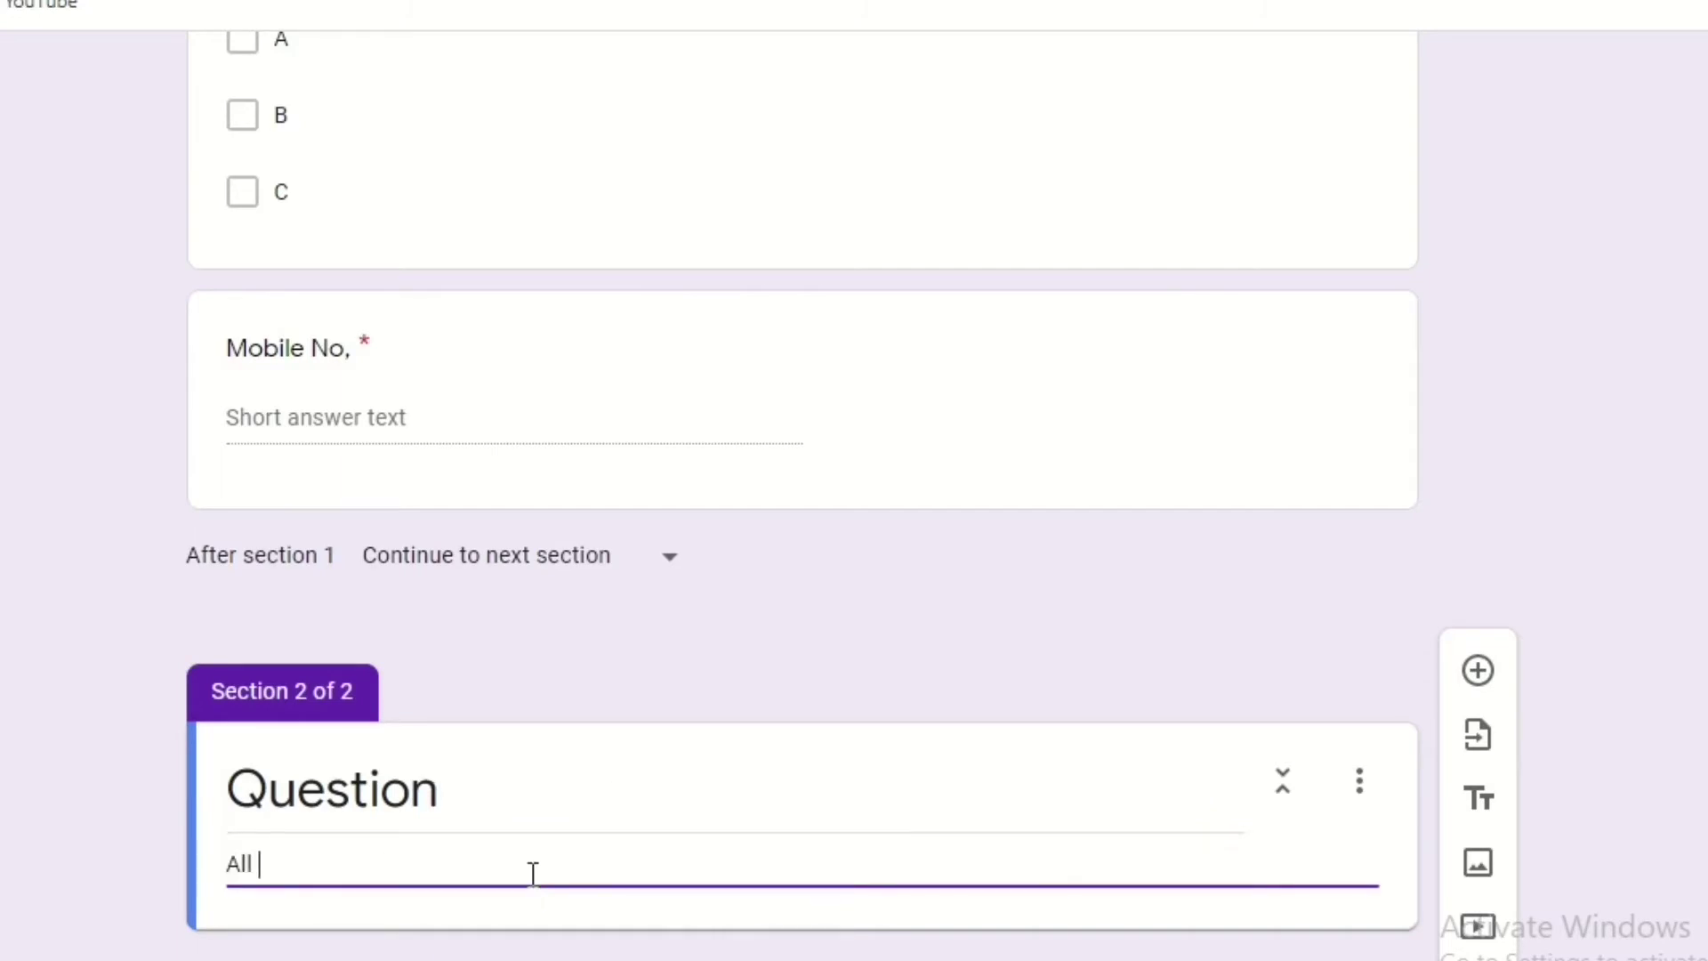
{"action": "type", "text": "question are co"}
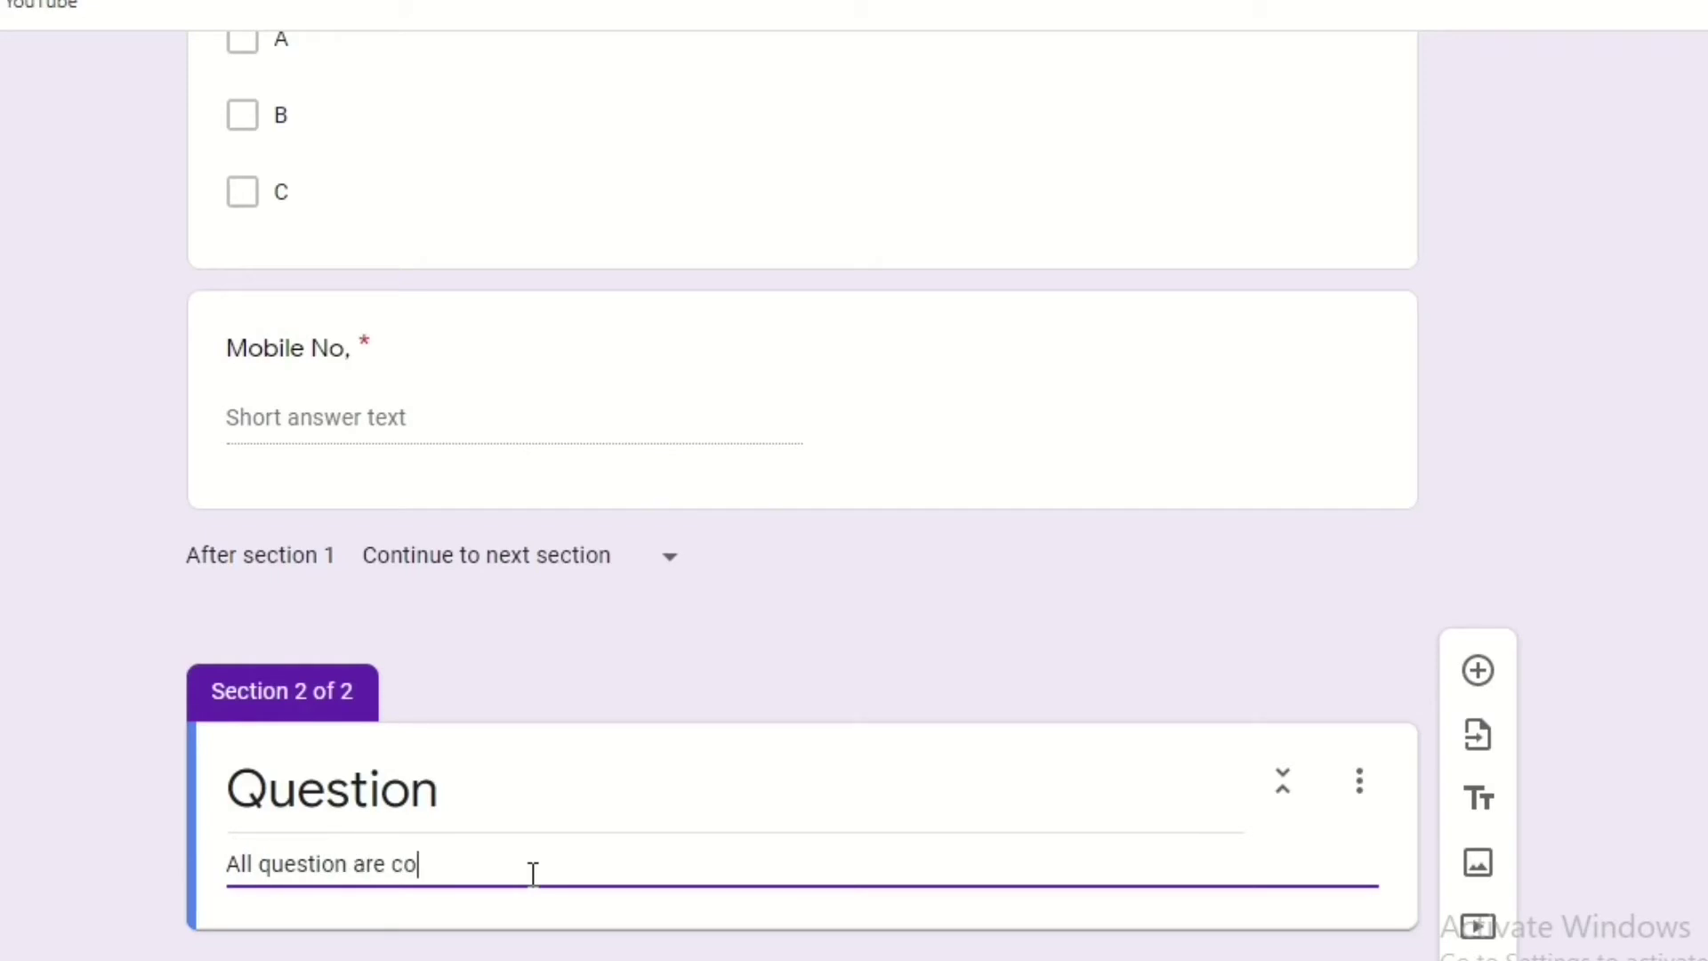
{"action": "type", "text": "mpulsory."}
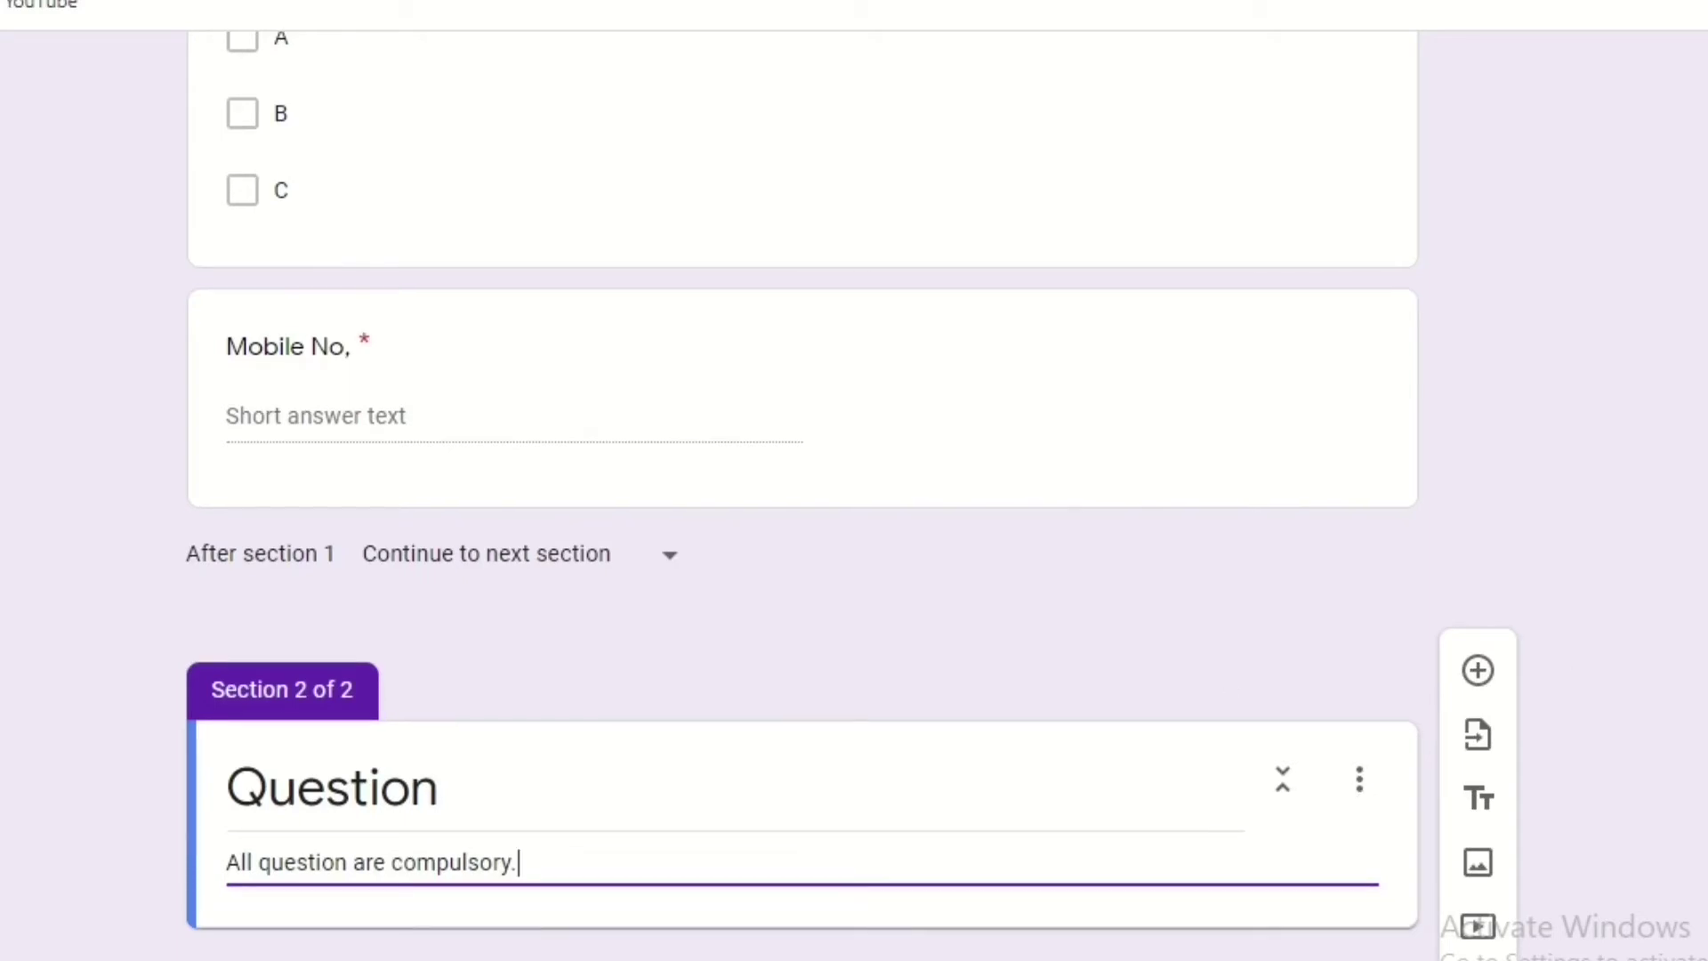
{"action": "left_click", "coordinate": [1479, 675]}
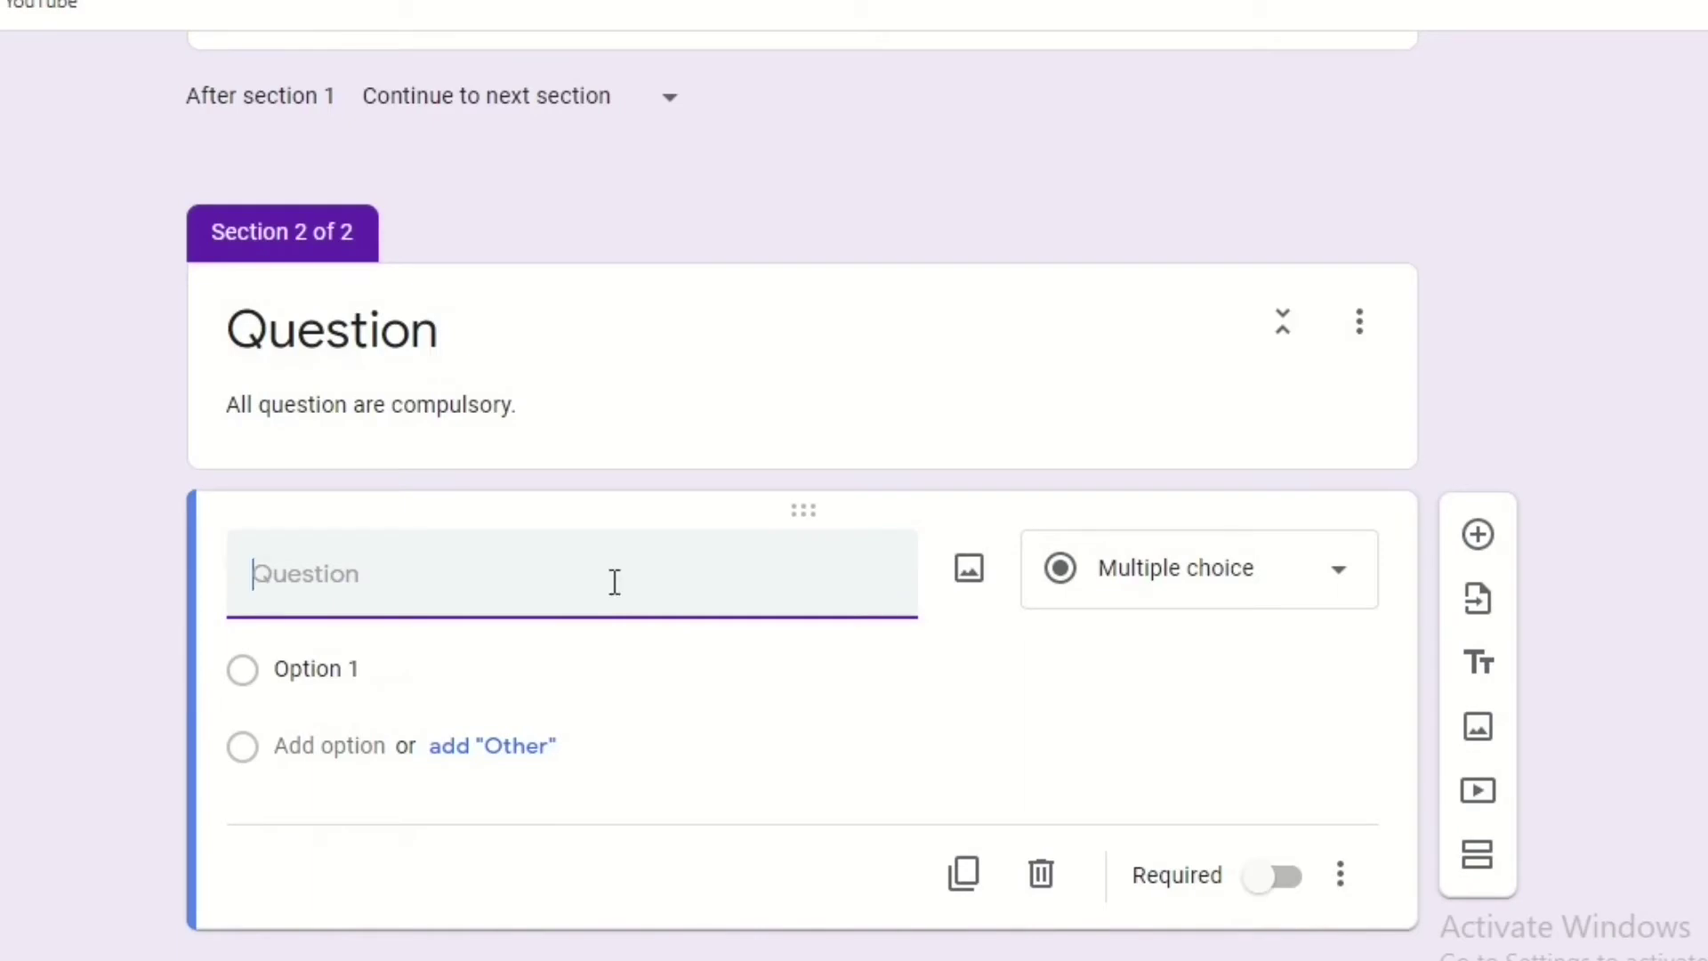
Enter the question 'Electric bulb filament is made of' with Copper as the first option.
{"action": "type", "text": "T"}
{"action": "key", "text": "BackSpace"}
{"action": "type", "text": "Electric bulb filament is made o"}
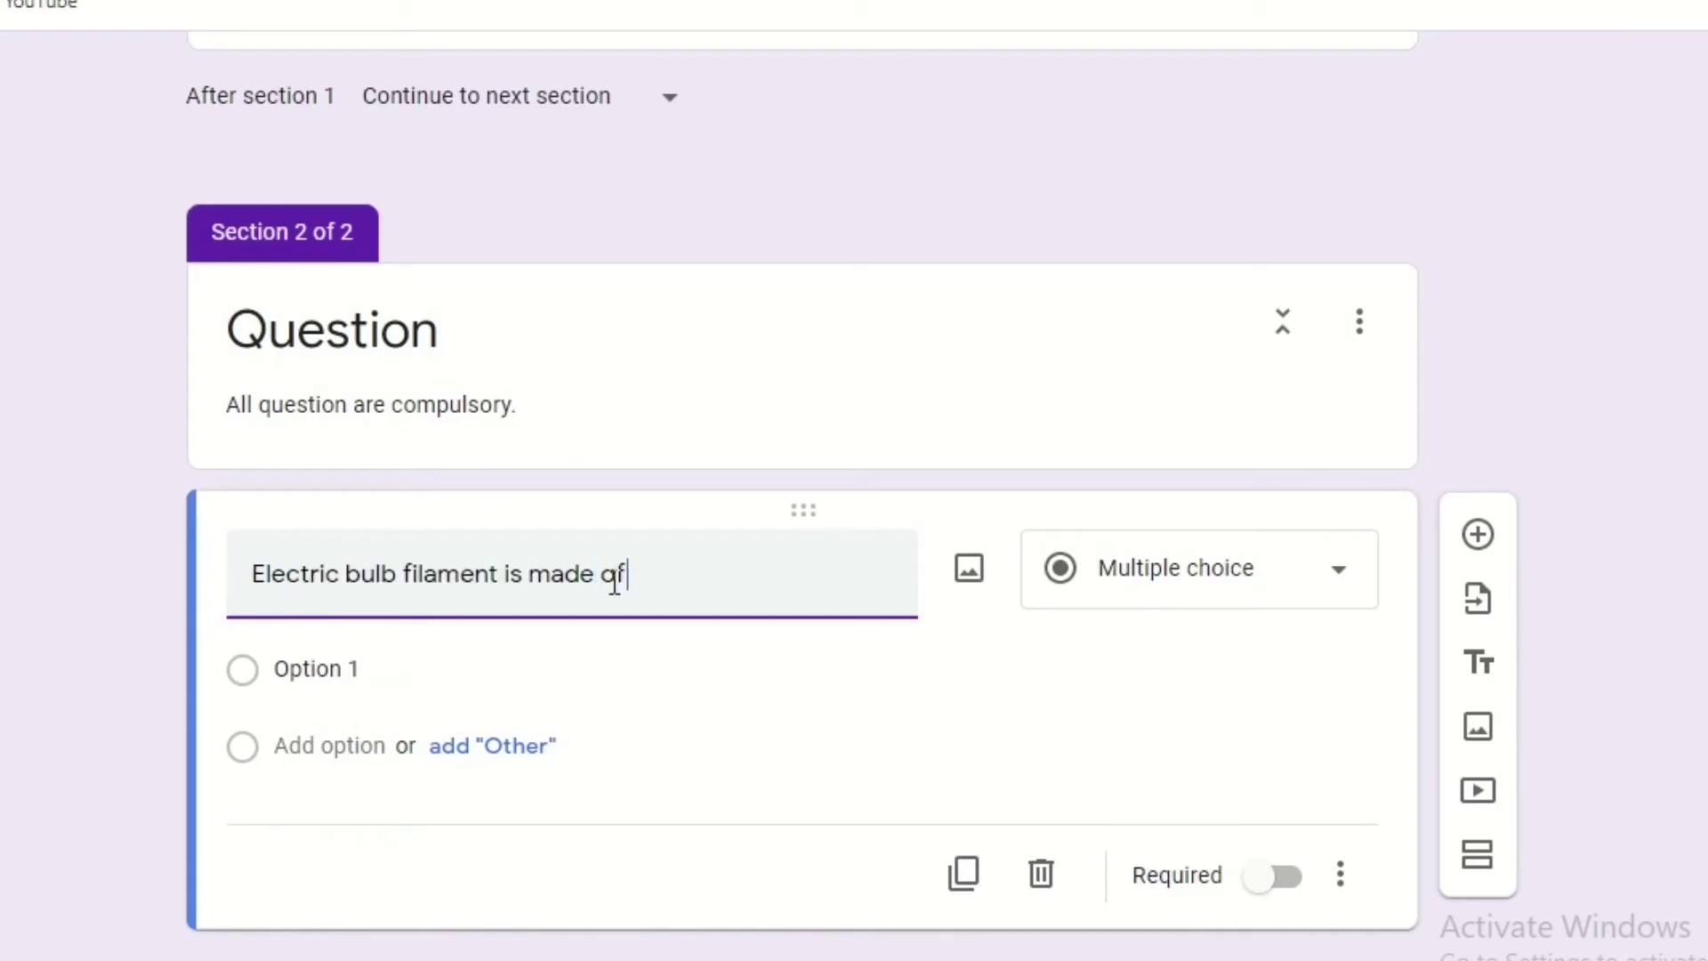
{"action": "type", "text": "f"}
{"action": "left_click", "coordinate": [496, 654]}
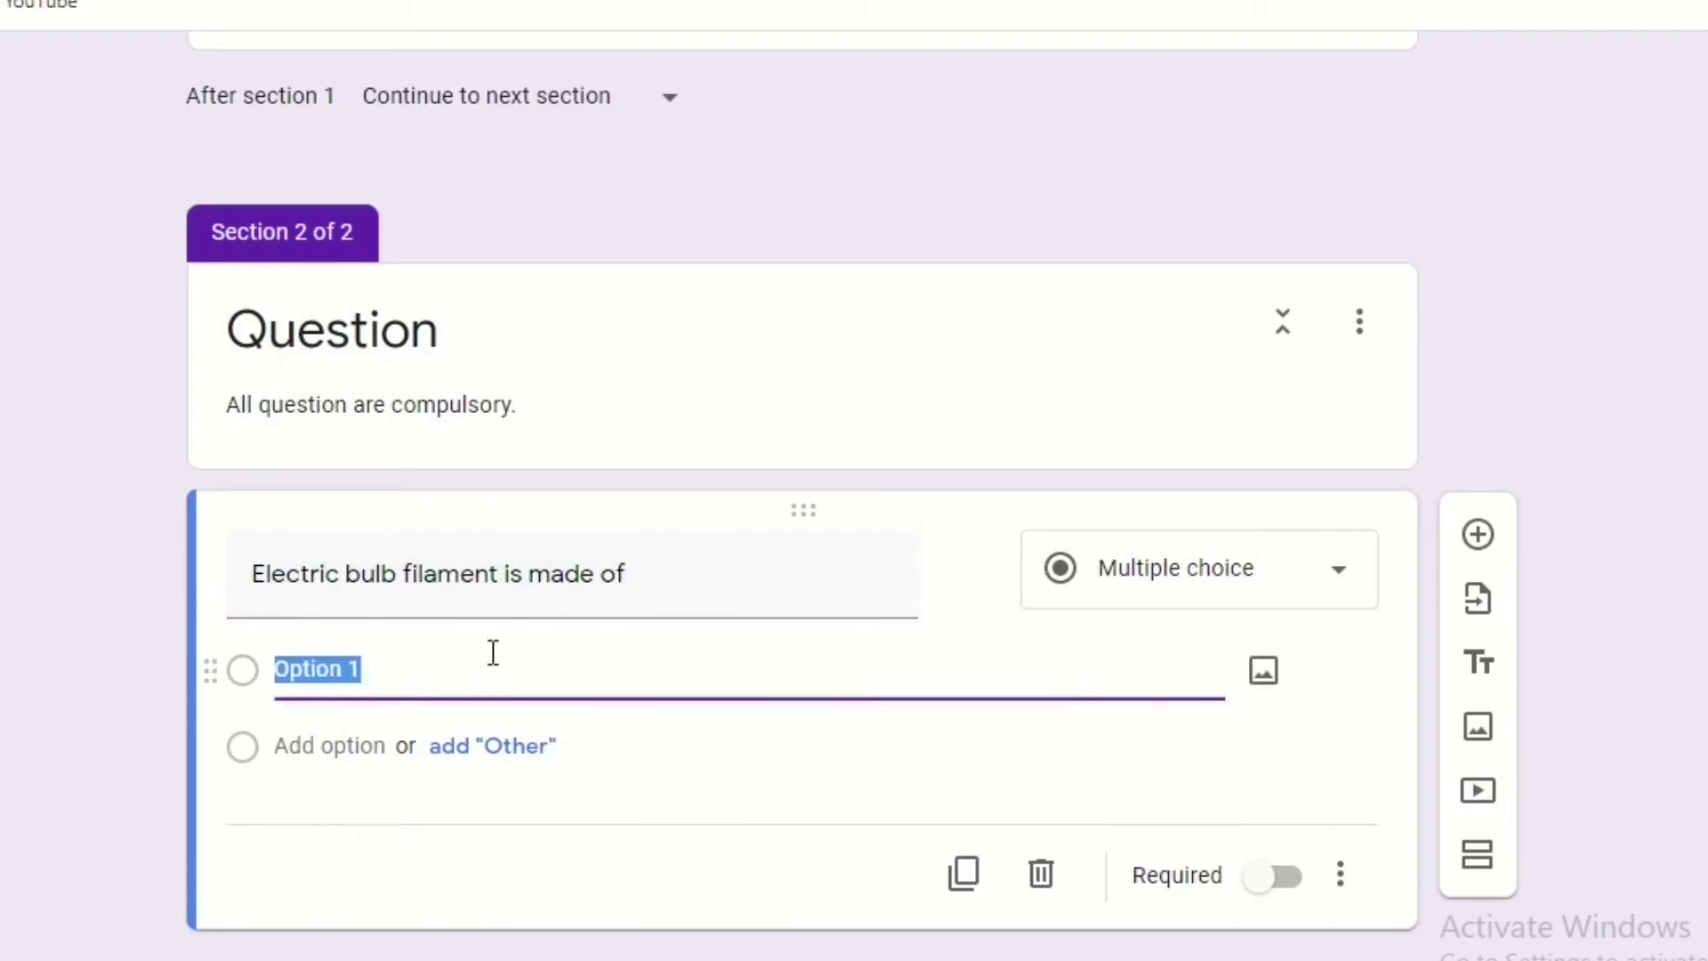
{"action": "type", "text": "Copper"}
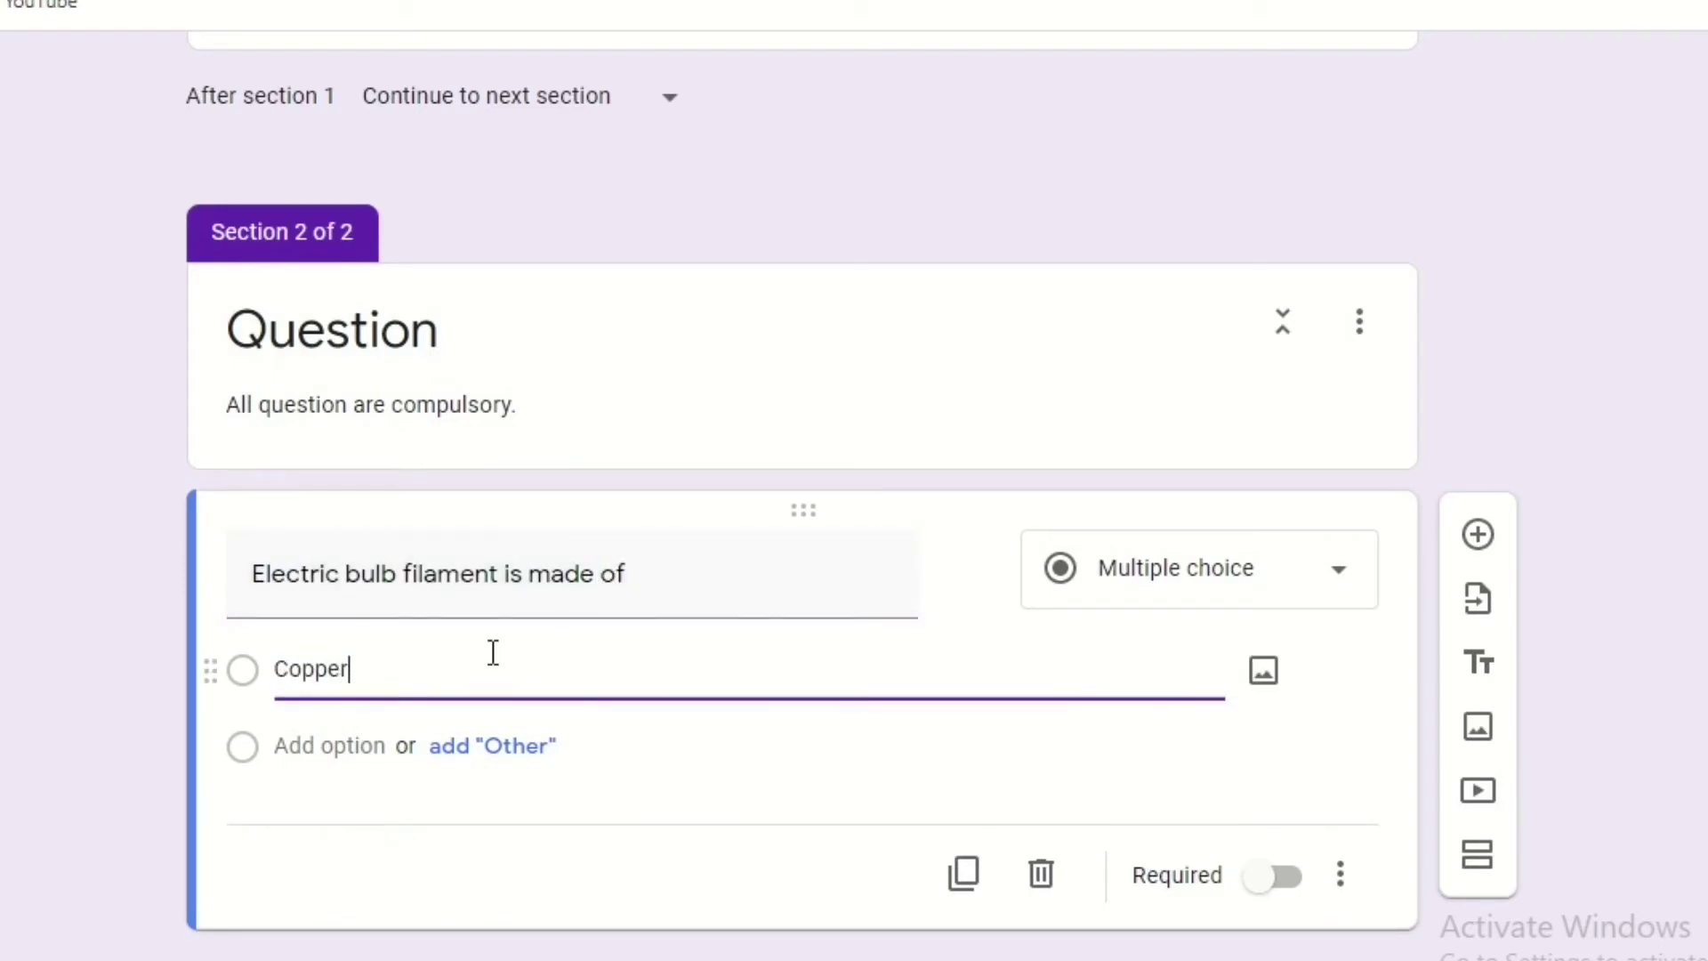
Add the options Aluminum, Lead and Tungsten, and make the question required.
{"action": "left_click", "coordinate": [366, 745]}
{"action": "type", "text": "A"}
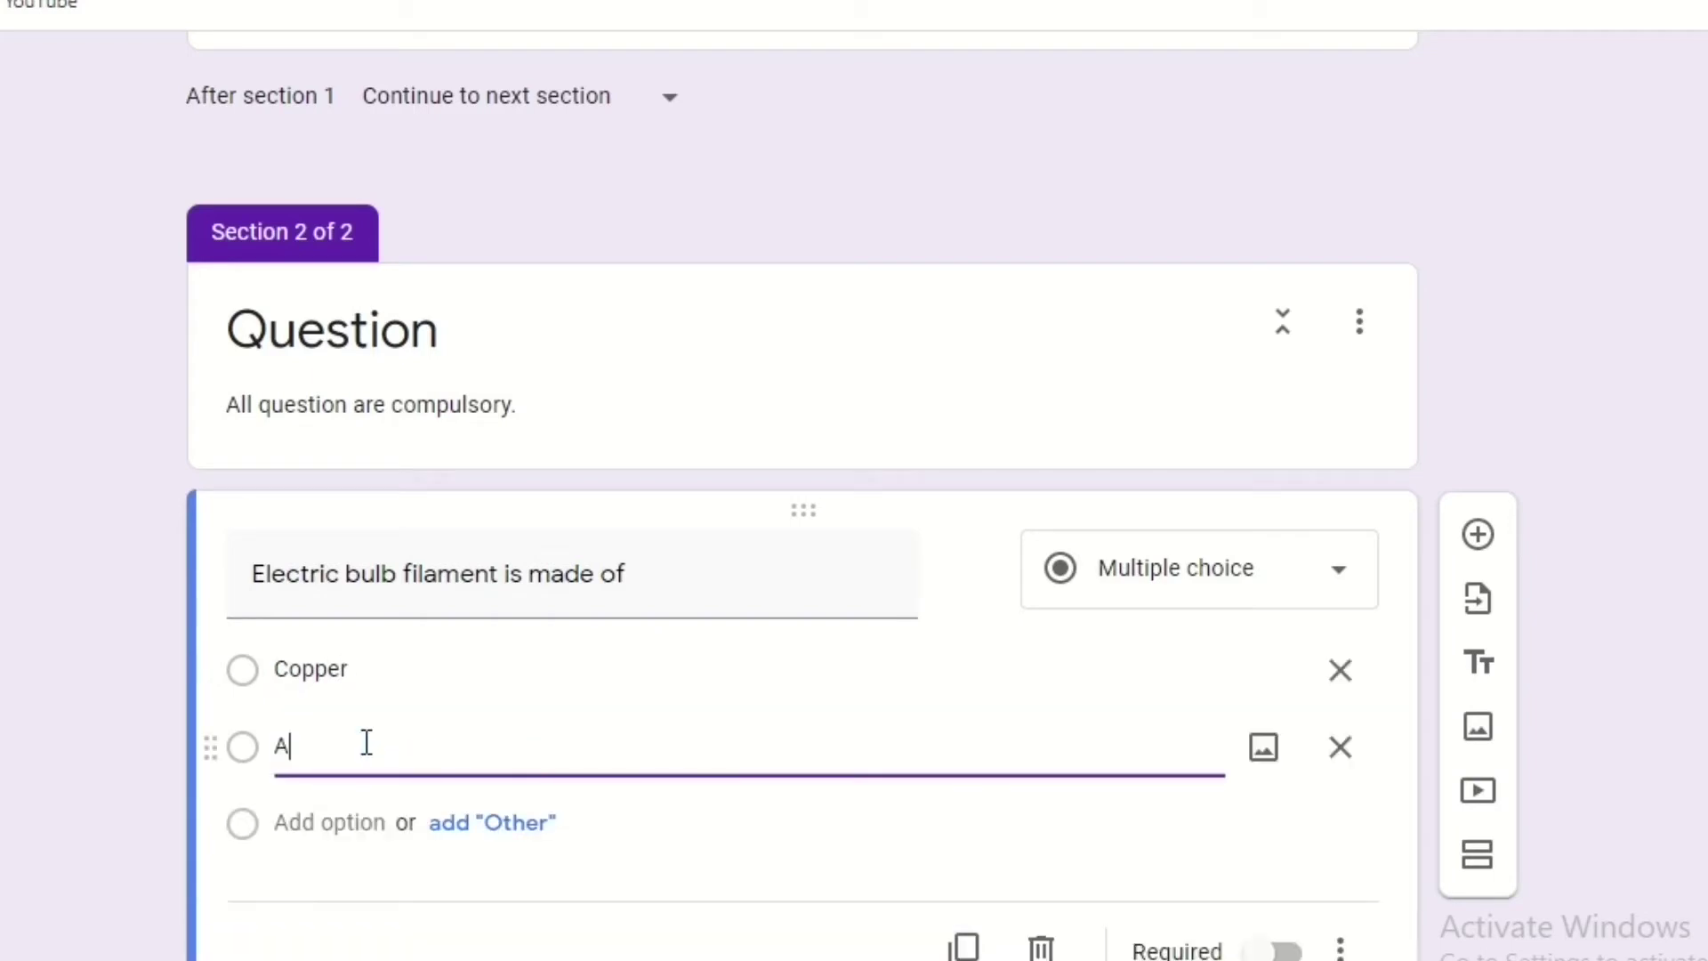
{"action": "type", "text": "luminum"}
{"action": "left_click", "coordinate": [293, 822]}
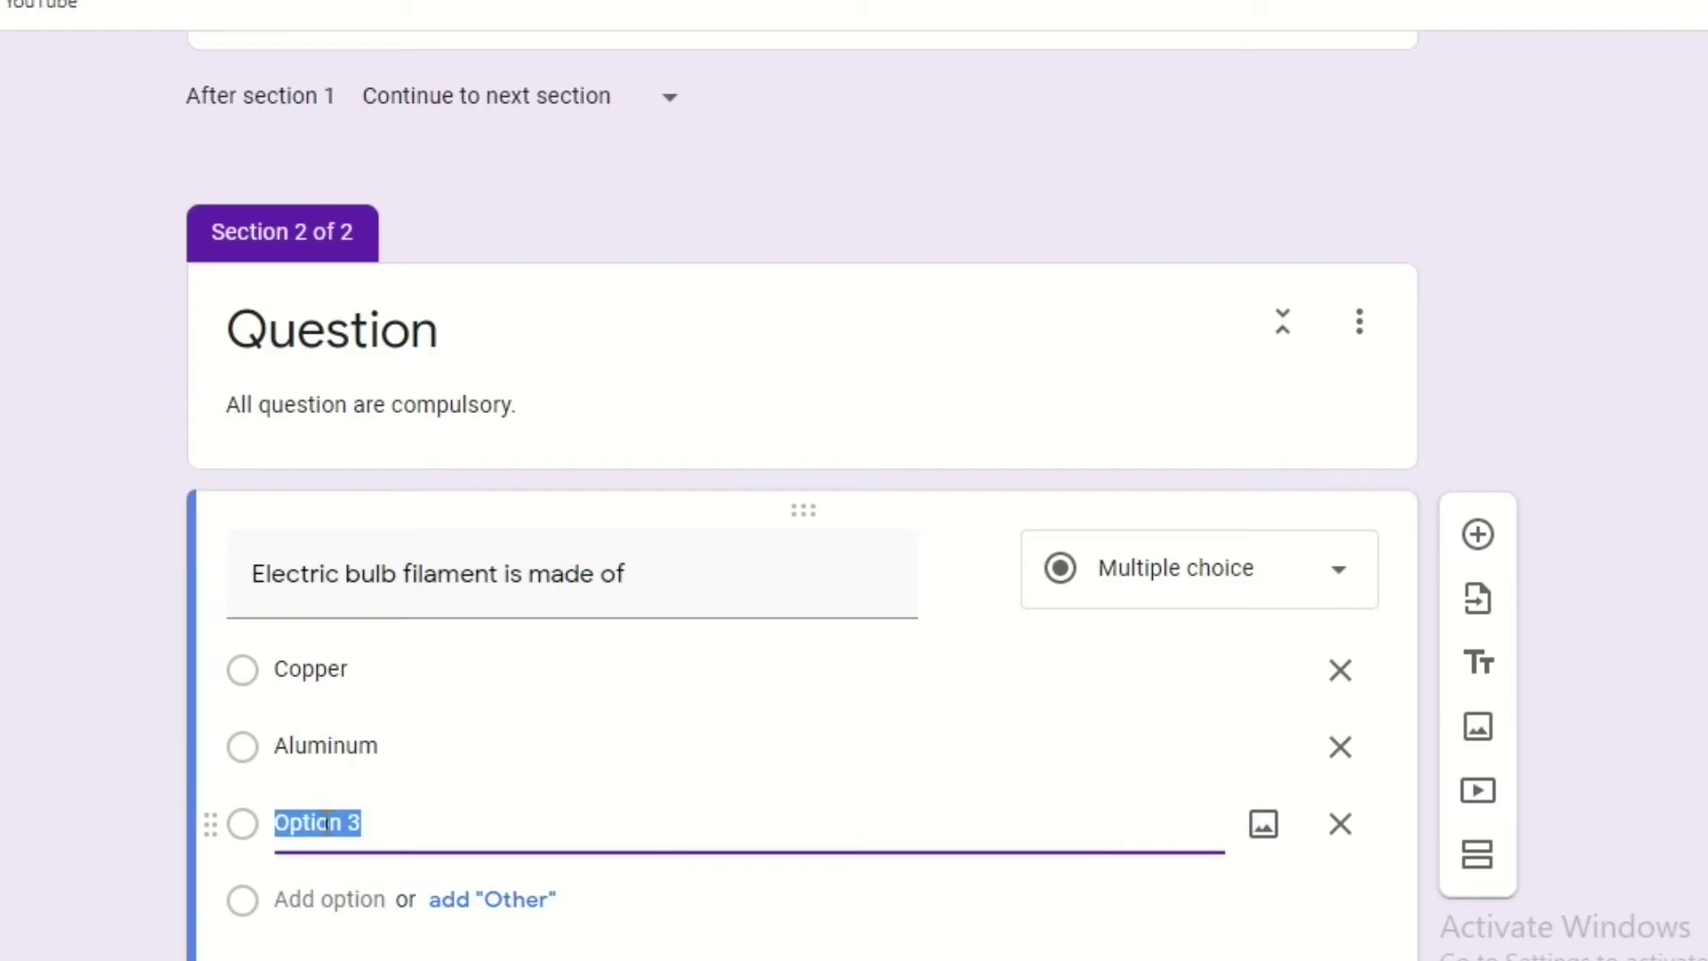
{"action": "type", "text": "Lead"}
{"action": "left_click", "coordinate": [298, 899]}
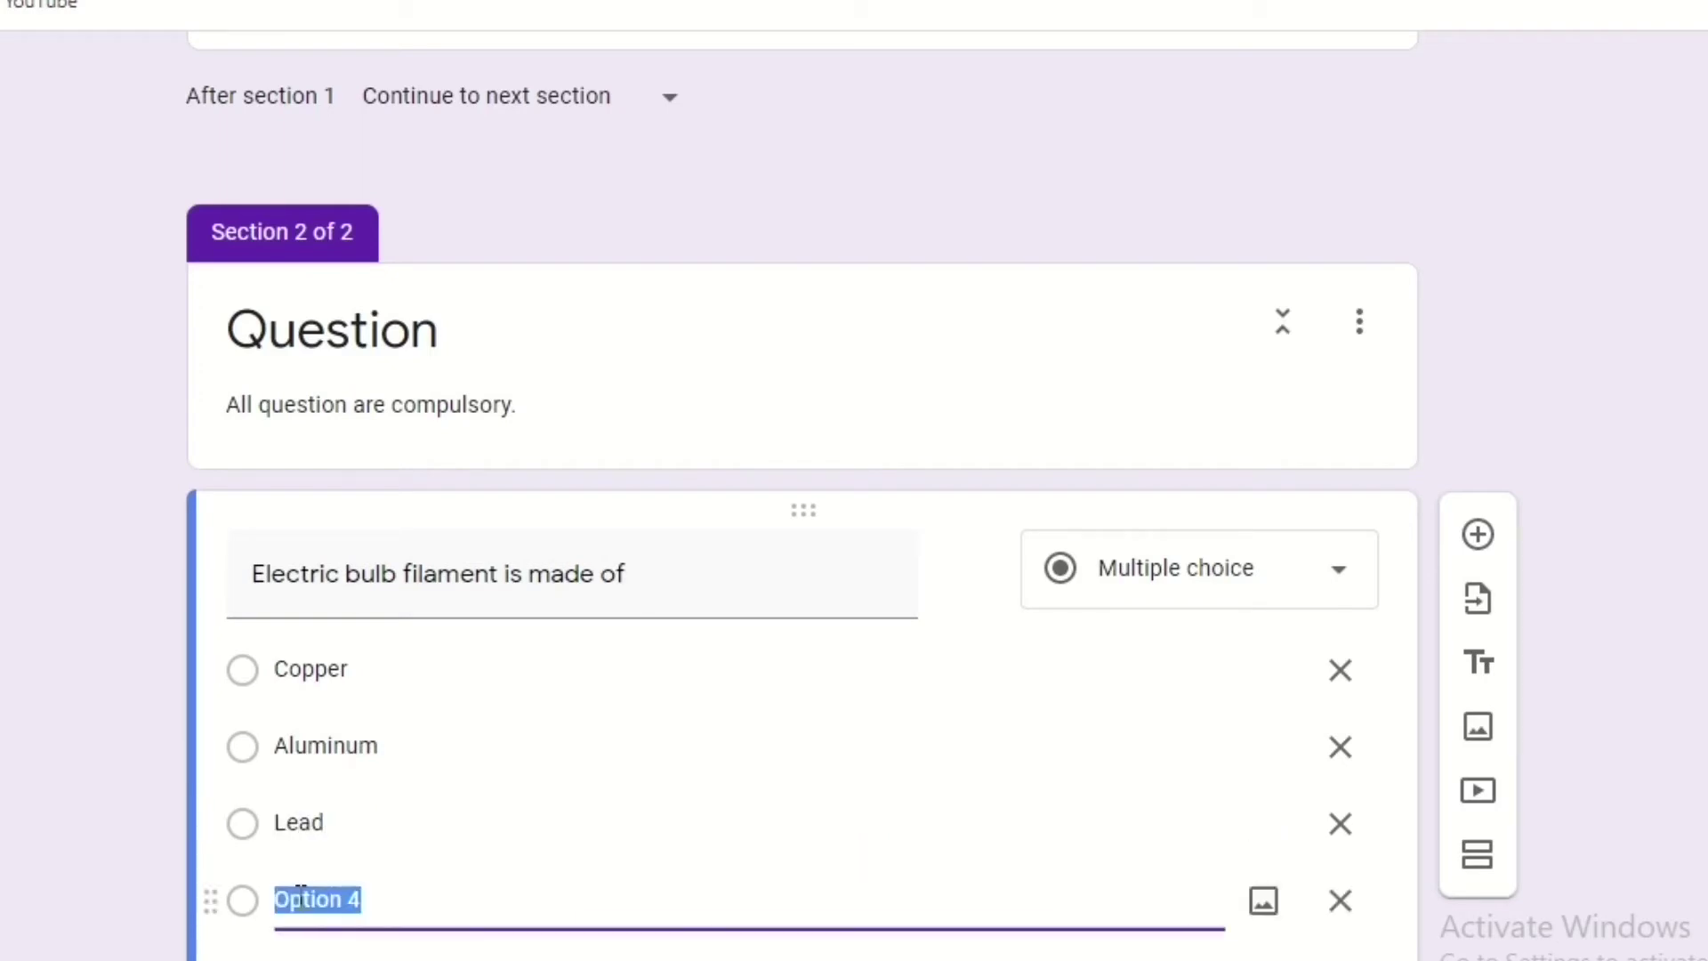
{"action": "type", "text": "Tungsten"}
{"action": "scroll", "coordinate": [1495, 834], "scroll_direction": "down", "scroll_amount": 3}
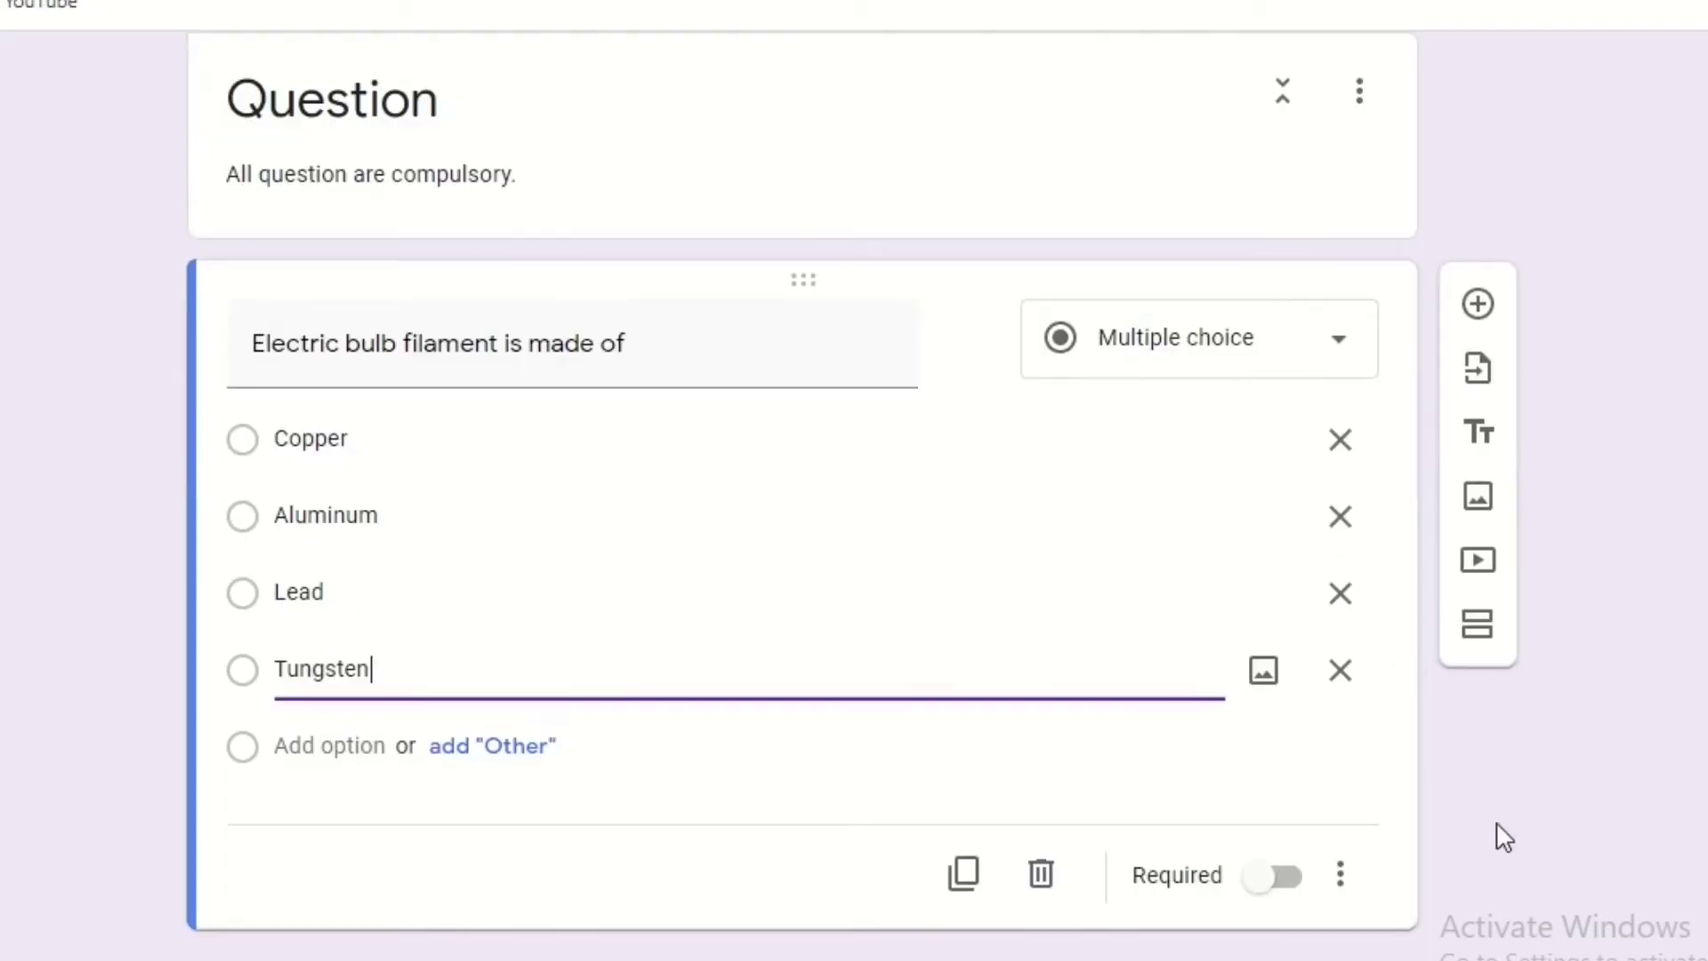
{"action": "left_click", "coordinate": [1276, 879]}
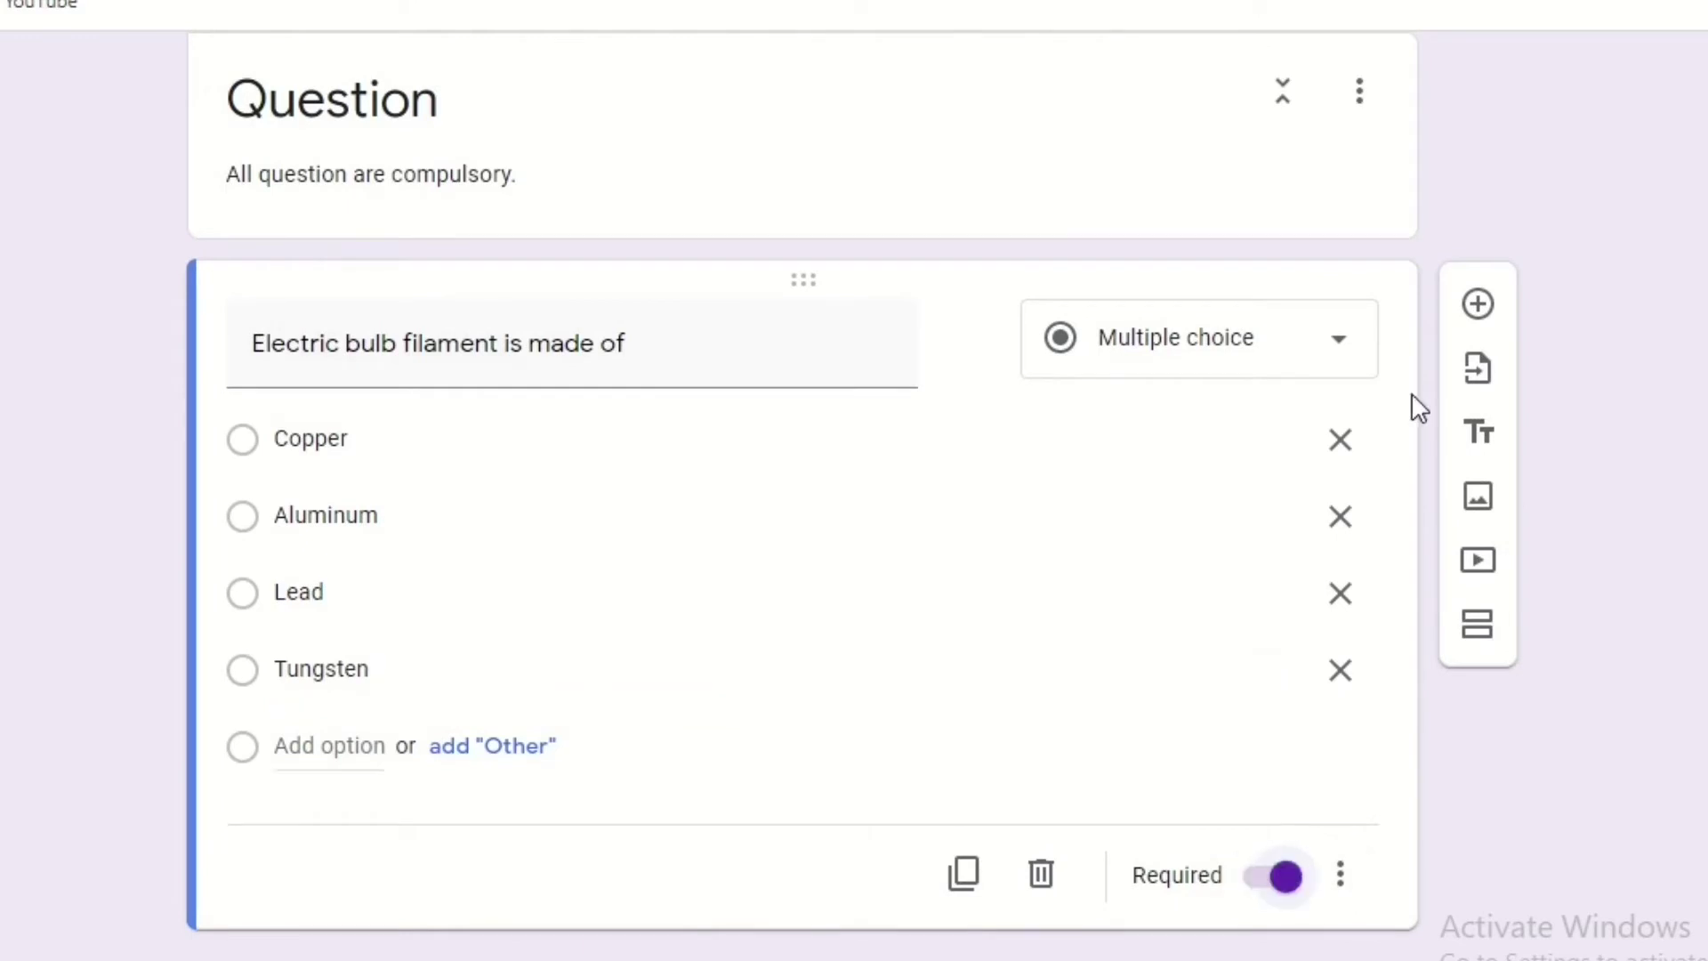
Add the required question 'The tree sends down roots from its branches…' with choices Oak, Pine, Banyan, Palm.
{"action": "left_click", "coordinate": [1473, 305]}
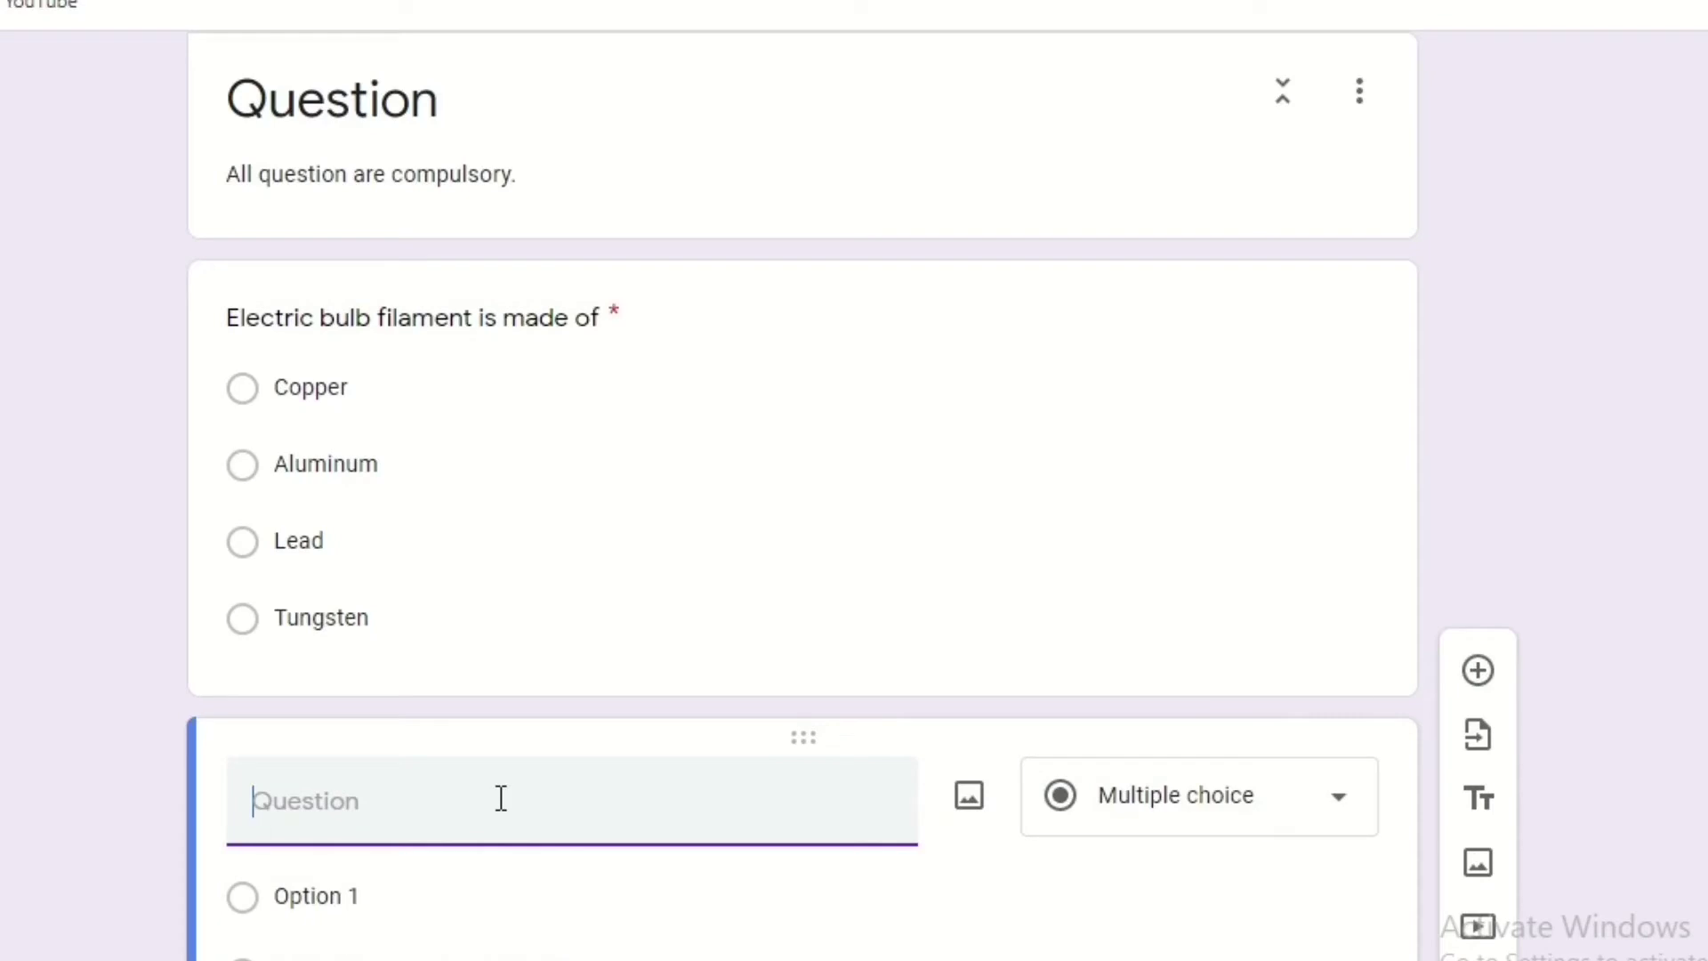
{"action": "type", "text": "The tree sends down roots from its branches to t"}
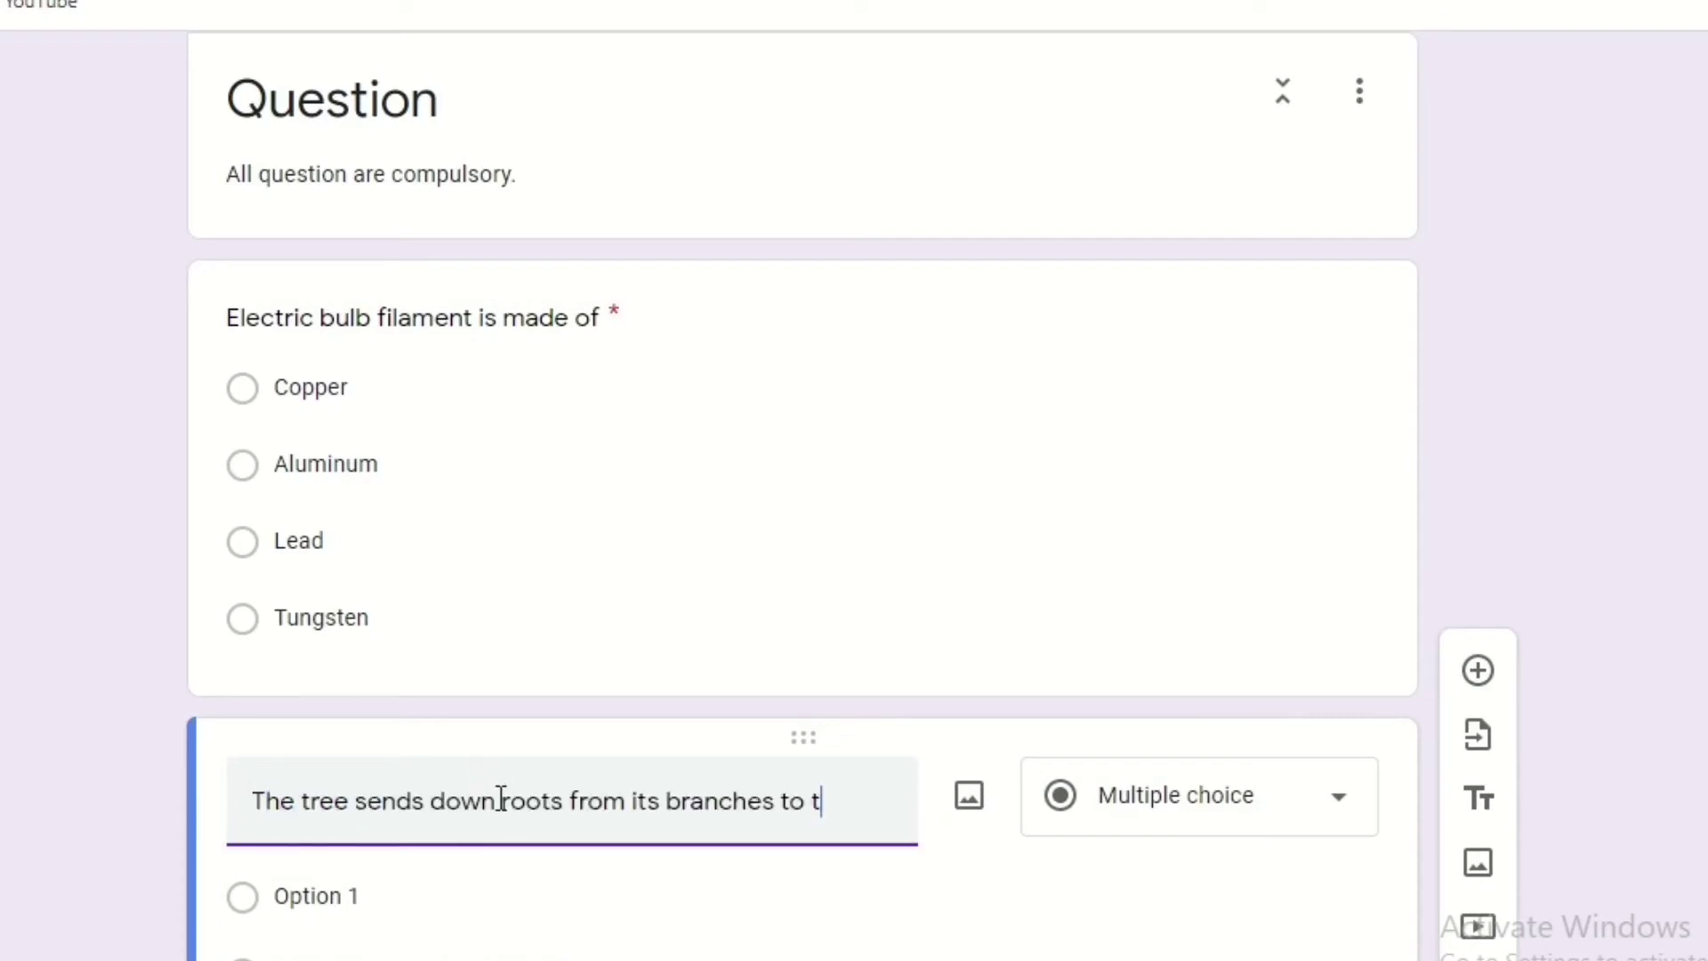
{"action": "type", "text": "he soil"}
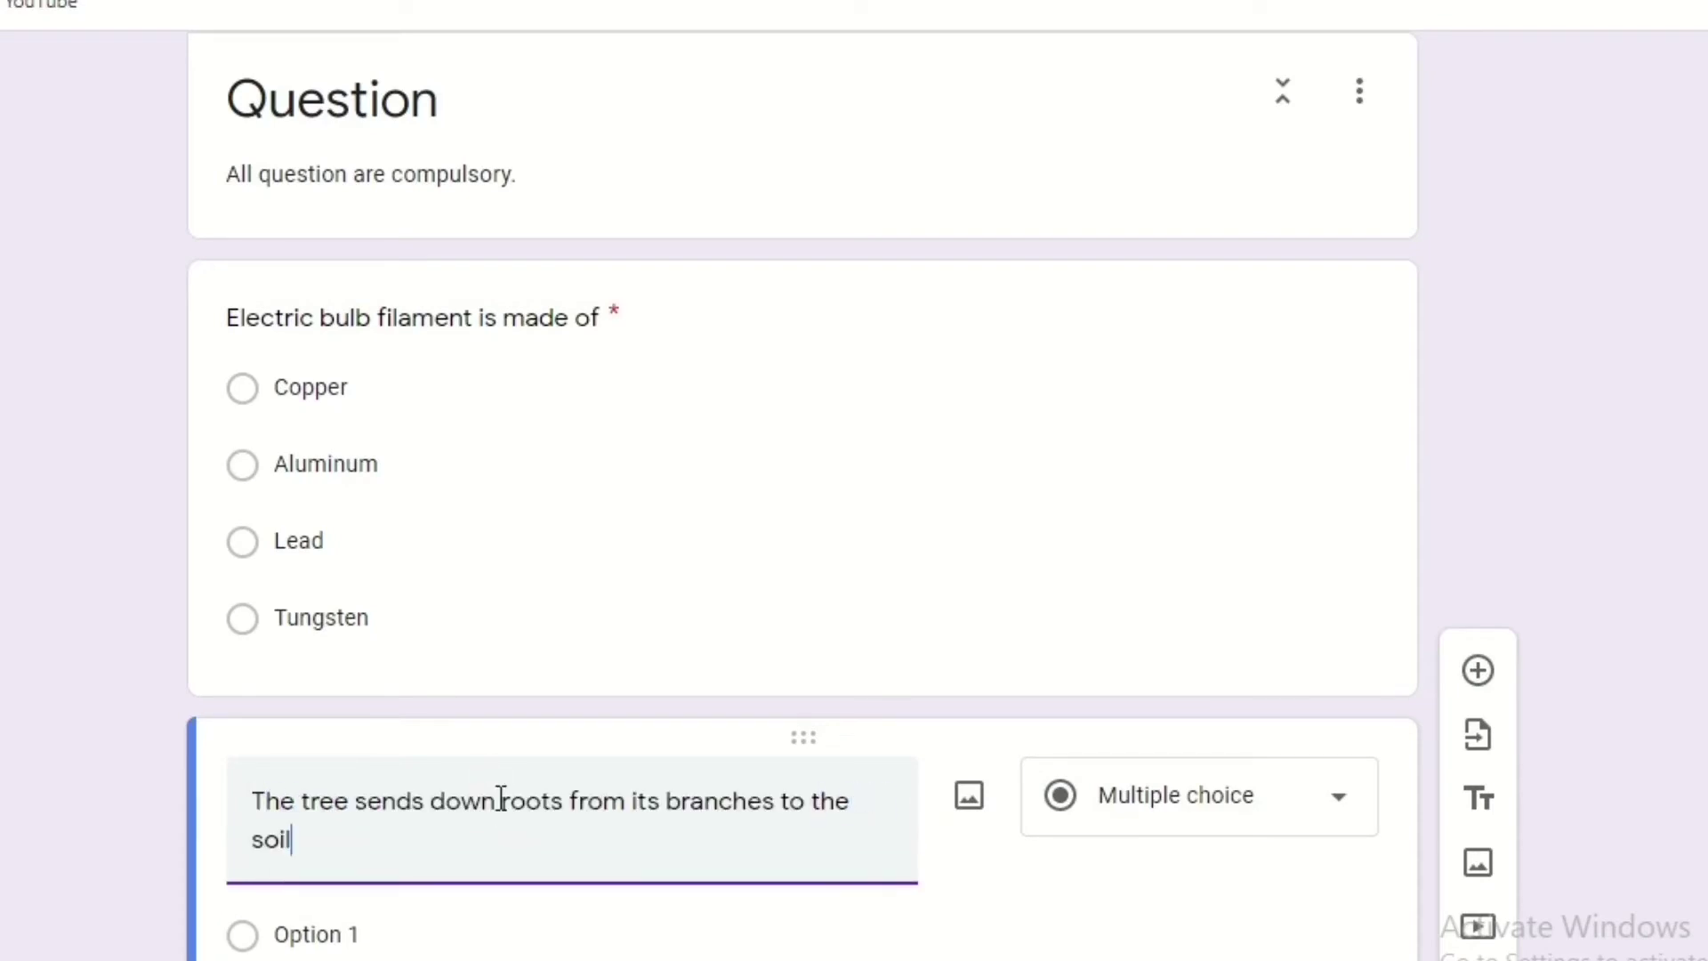
{"action": "type", "text": " is know as"}
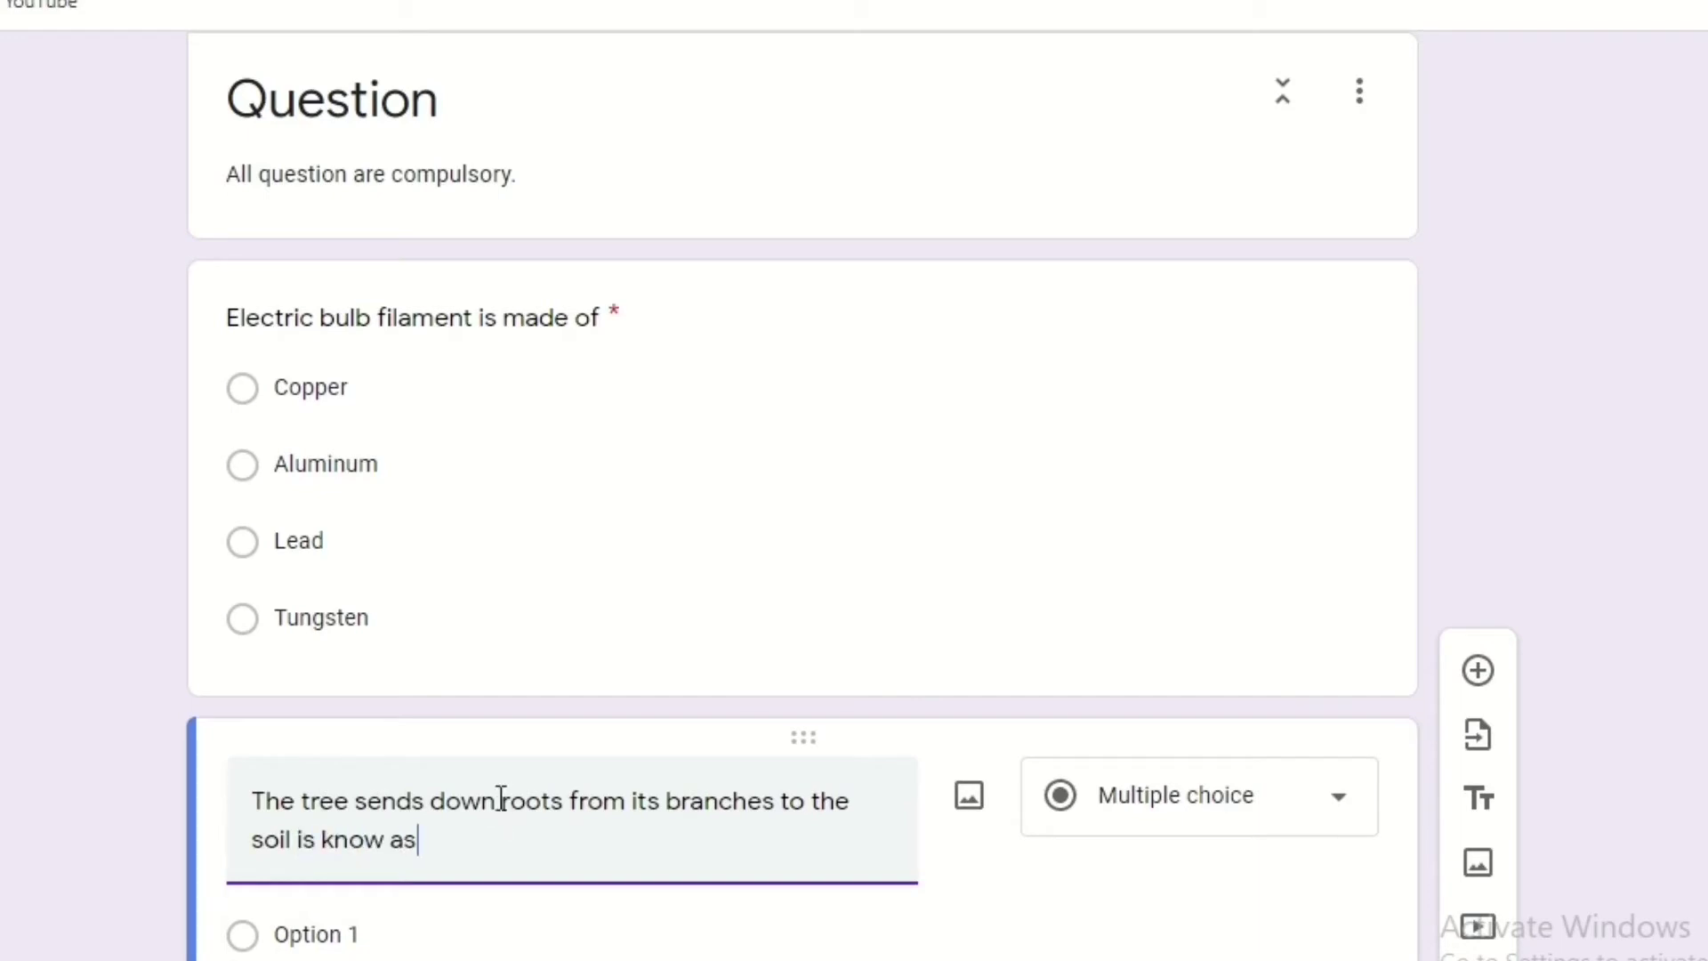
{"action": "scroll", "coordinate": [1257, 831], "scroll_direction": "down", "scroll_amount": 2}
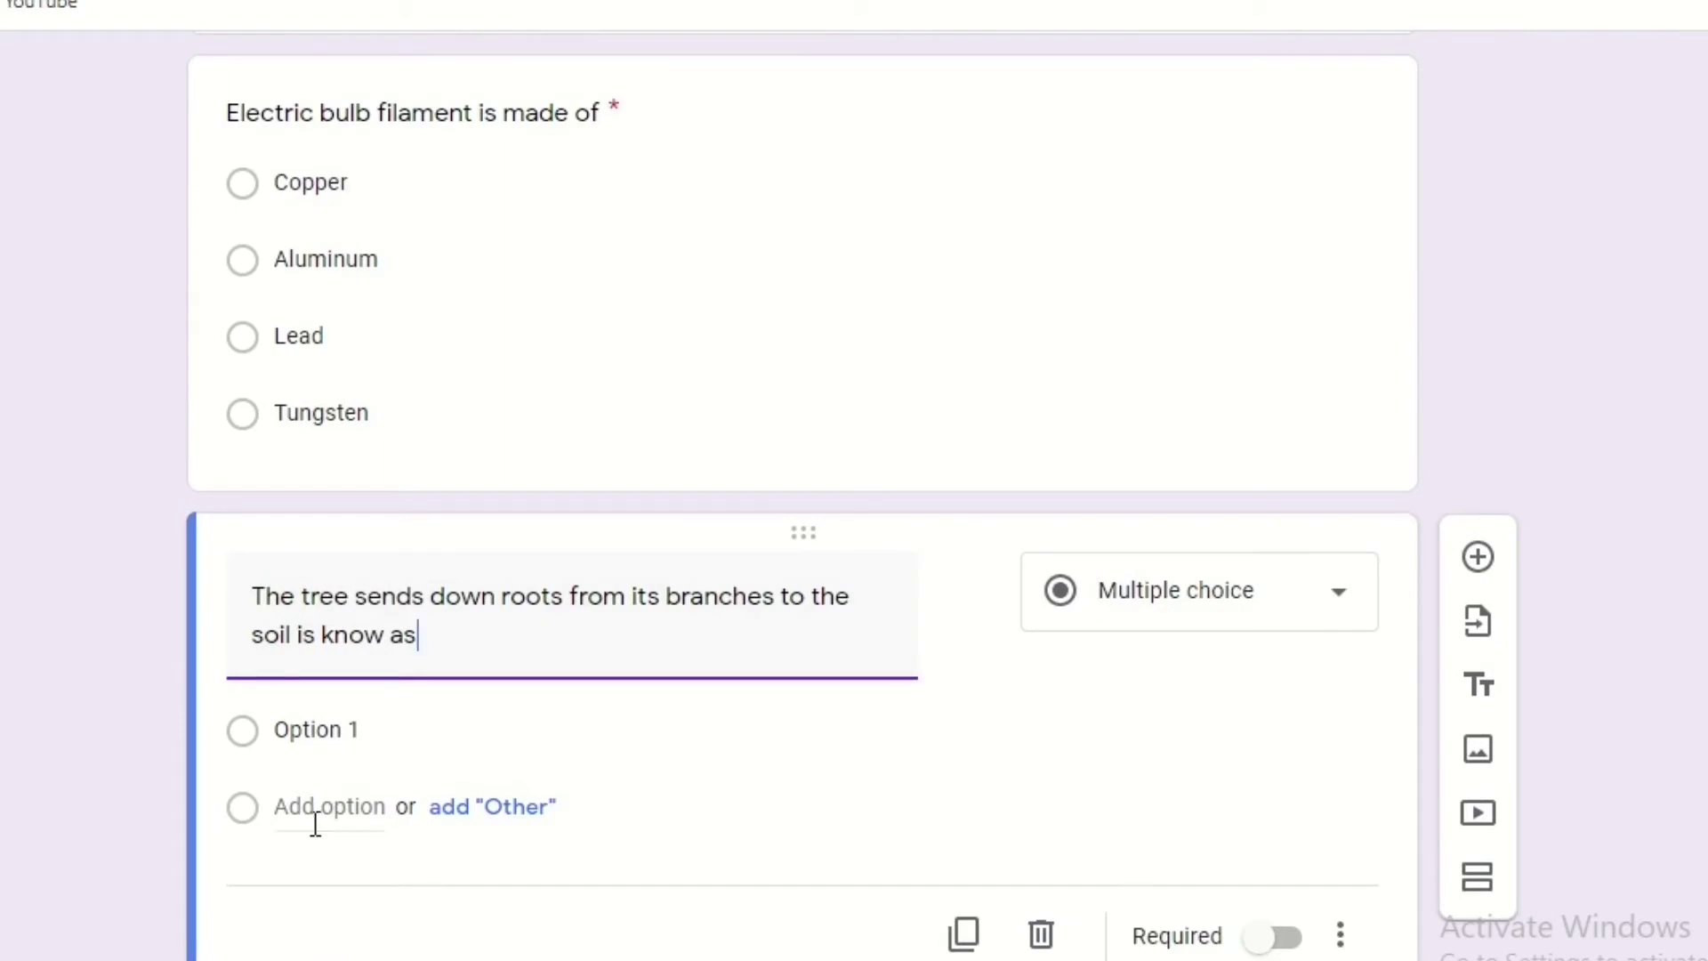
{"action": "left_click", "coordinate": [278, 808]}
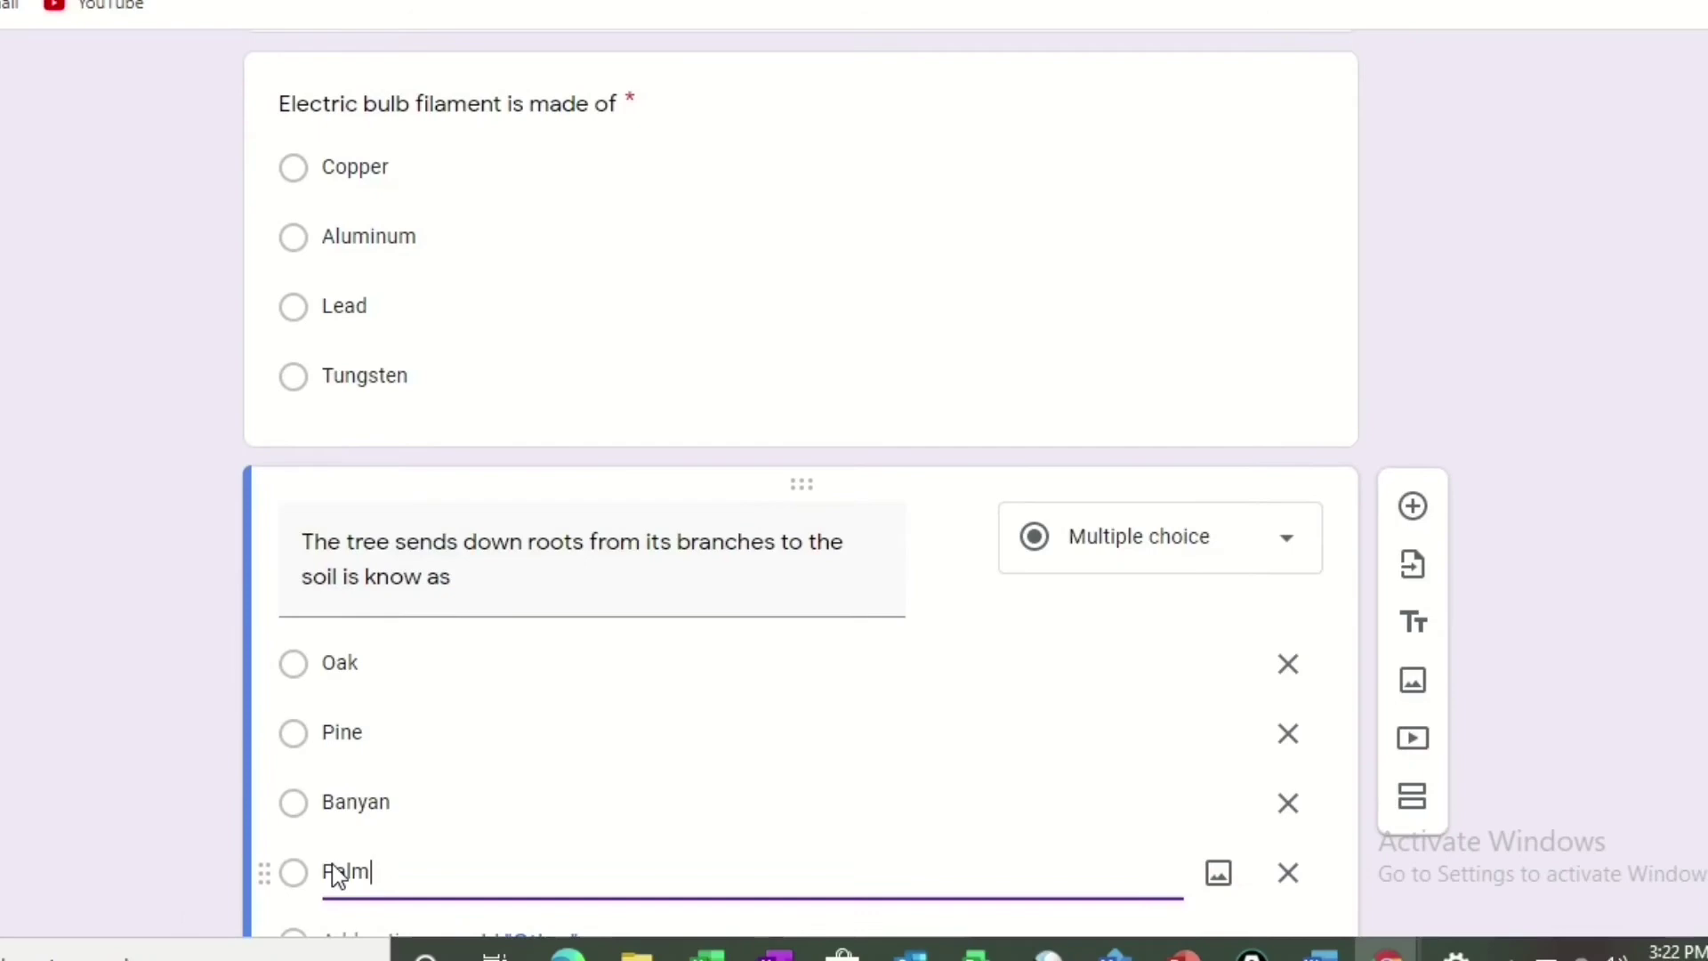
{"action": "scroll", "coordinate": [1342, 796], "scroll_direction": "down", "scroll_amount": 3}
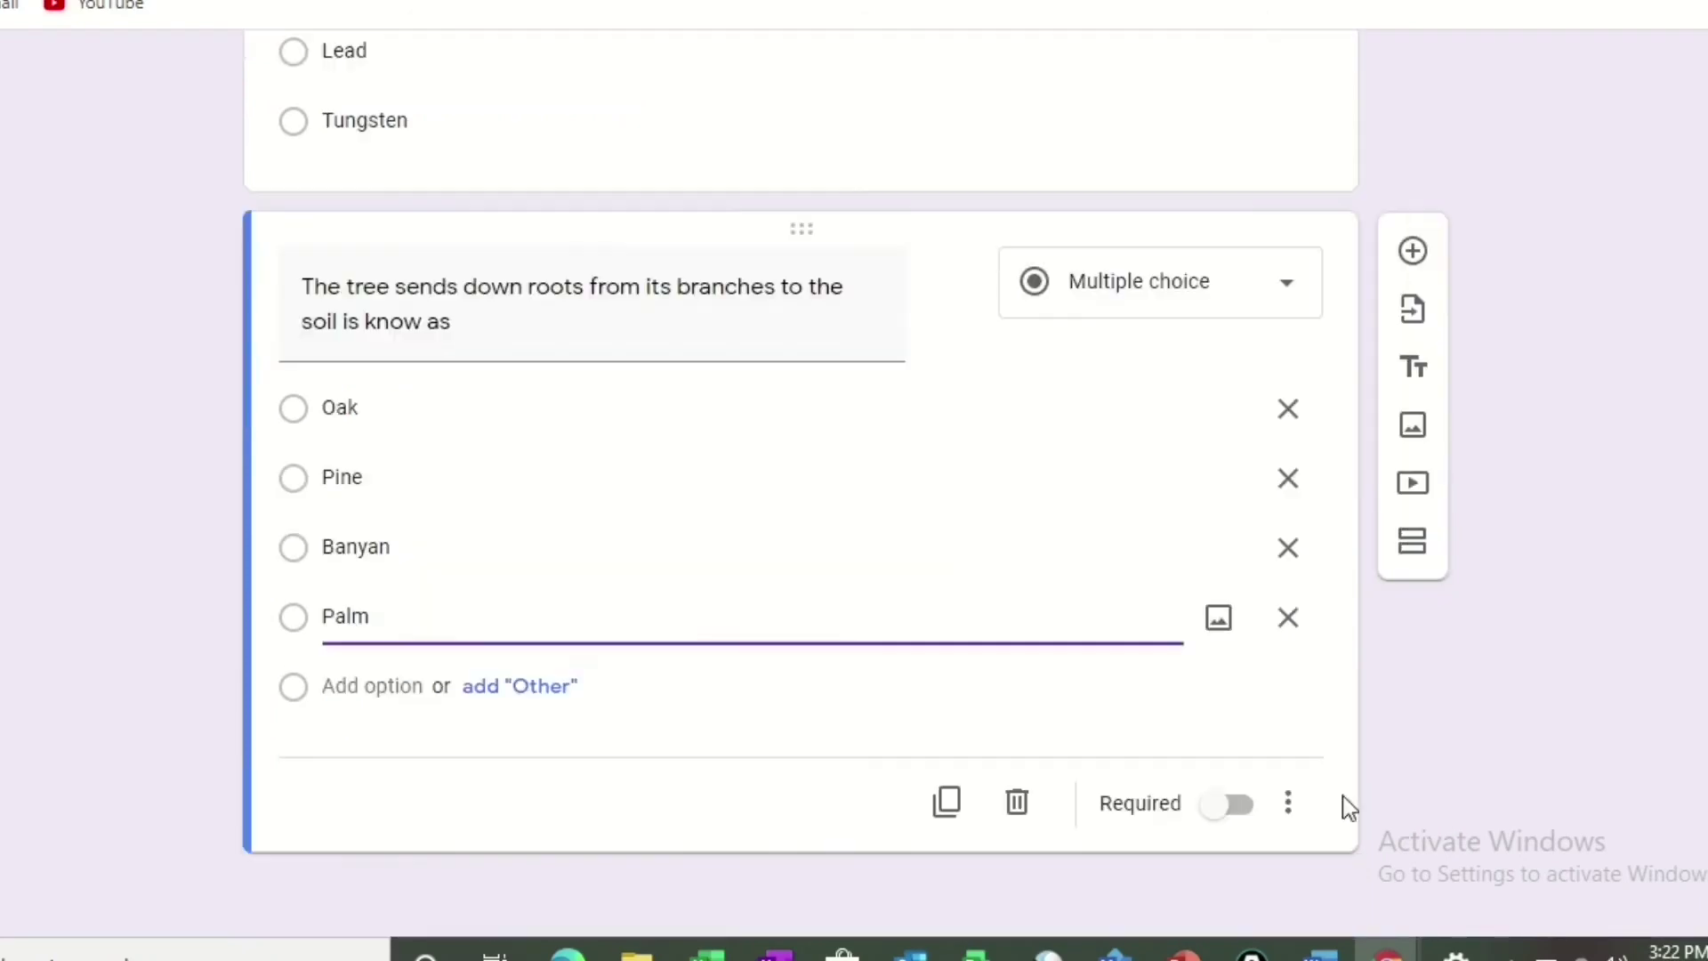
{"action": "left_click", "coordinate": [1239, 805]}
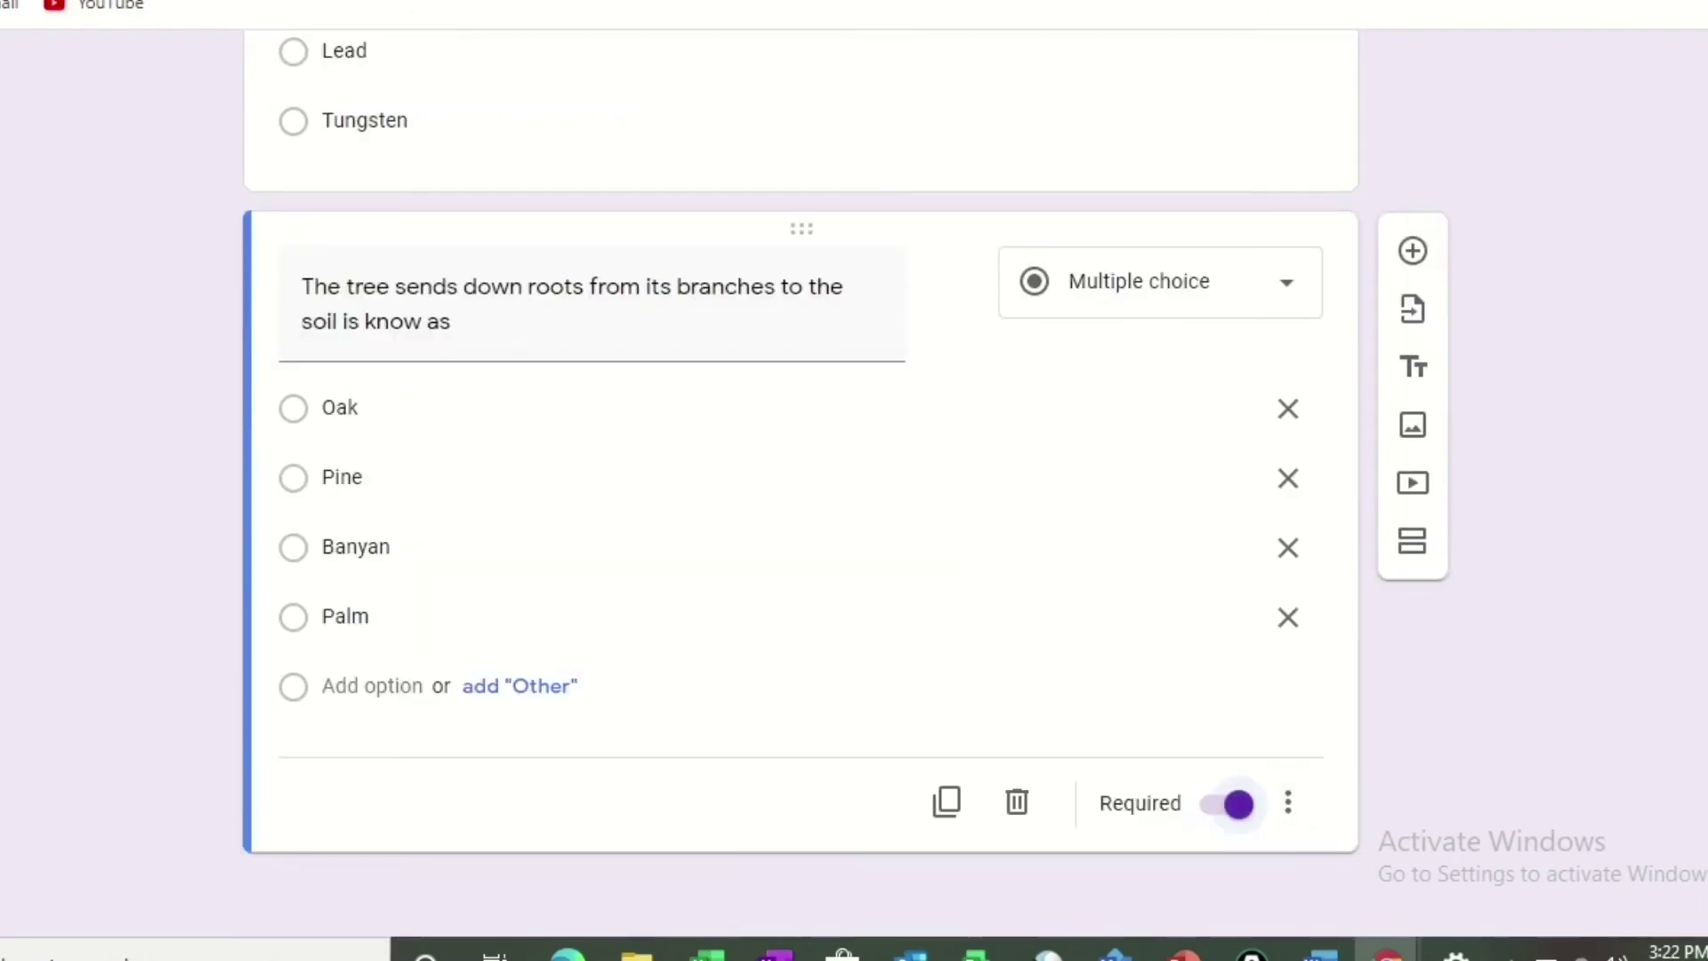
{"action": "scroll", "coordinate": [801, 480], "scroll_direction": "up", "scroll_amount": 9}
{"action": "scroll", "coordinate": [801, 480], "scroll_direction": "down", "scroll_amount": 4}
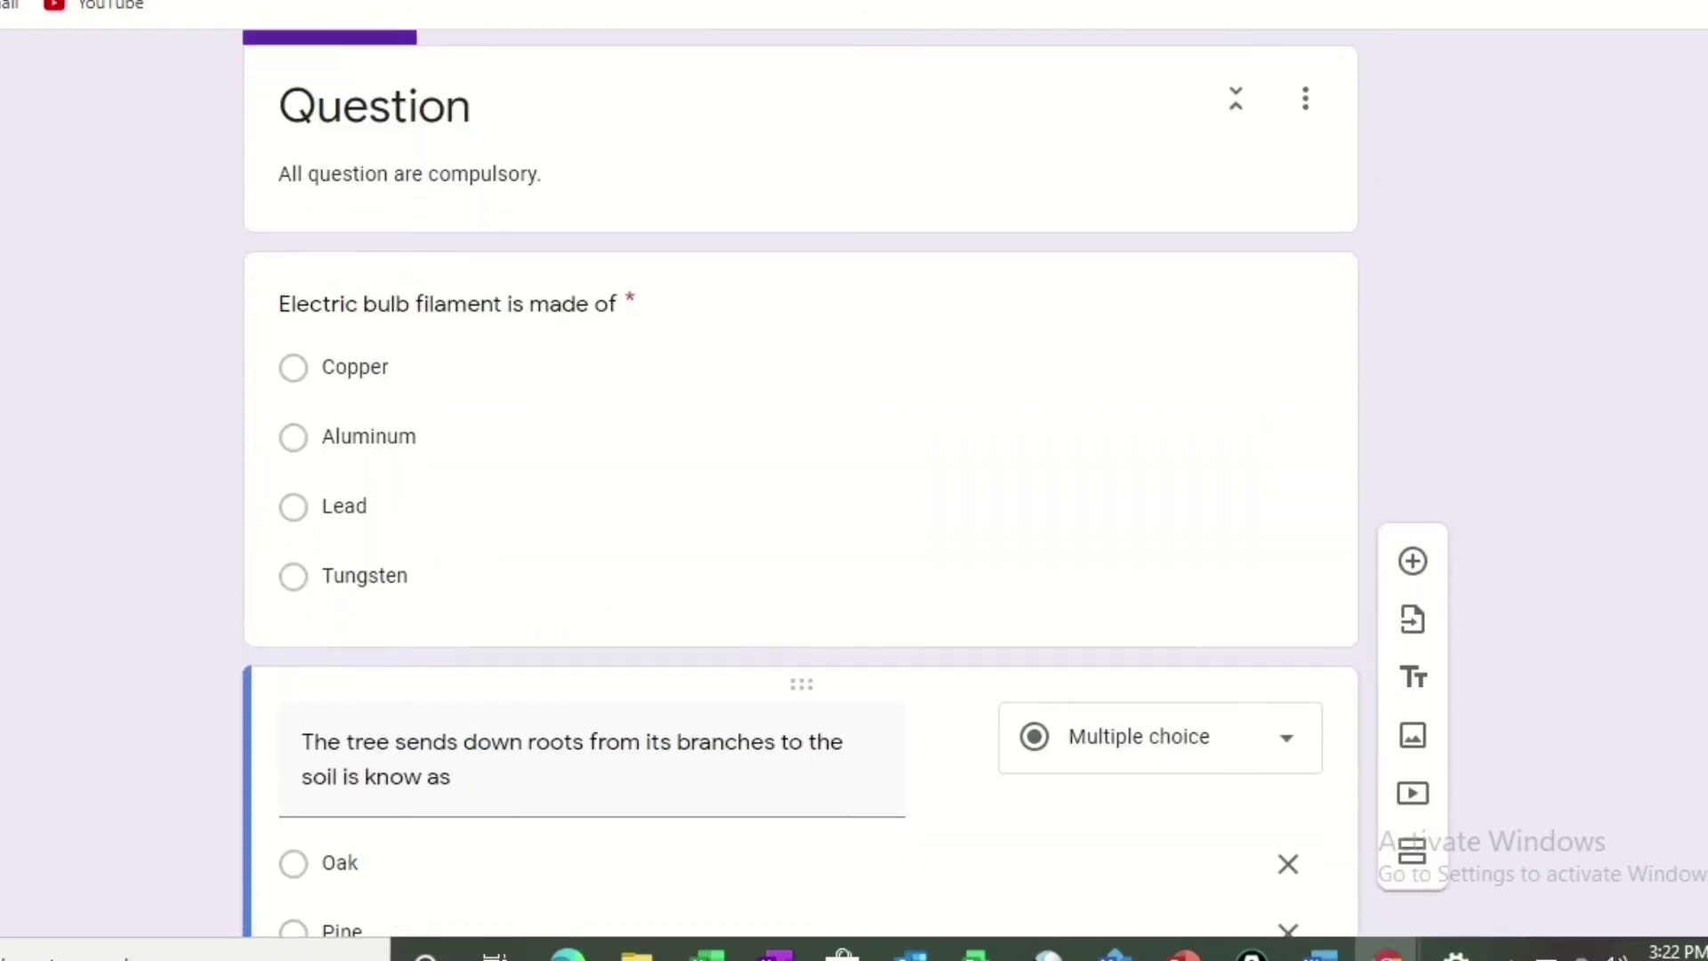
{"action": "left_click", "coordinate": [1174, 545]}
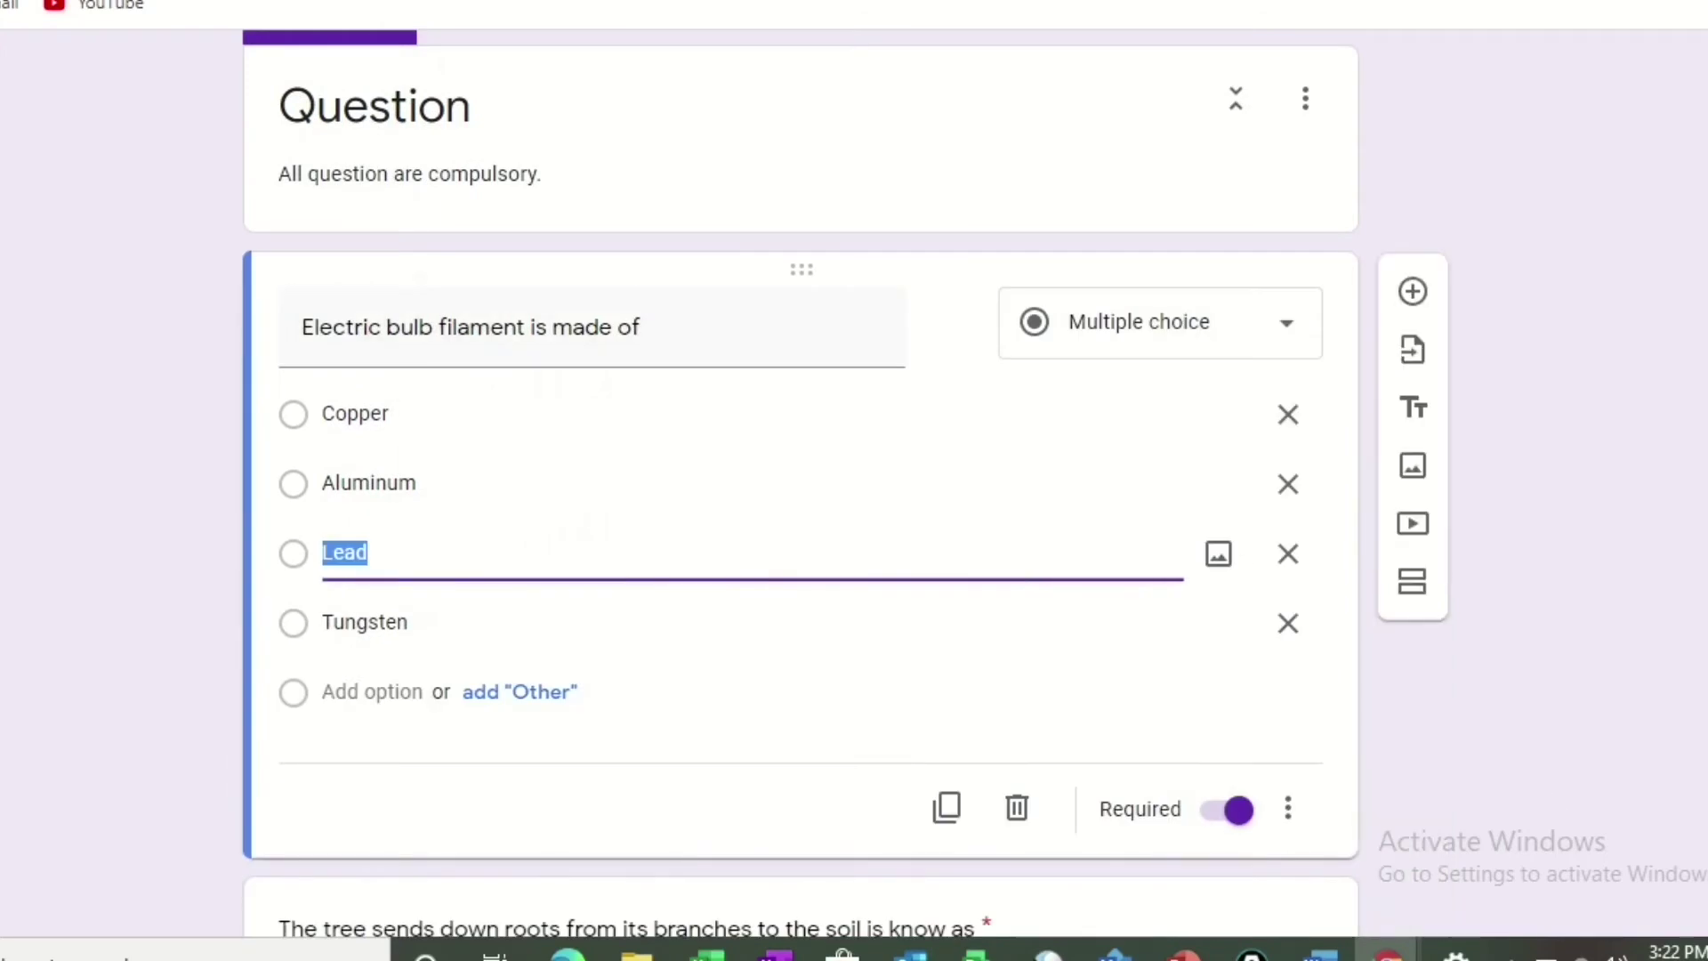
{"action": "scroll", "coordinate": [801, 480], "scroll_direction": "down", "scroll_amount": 5}
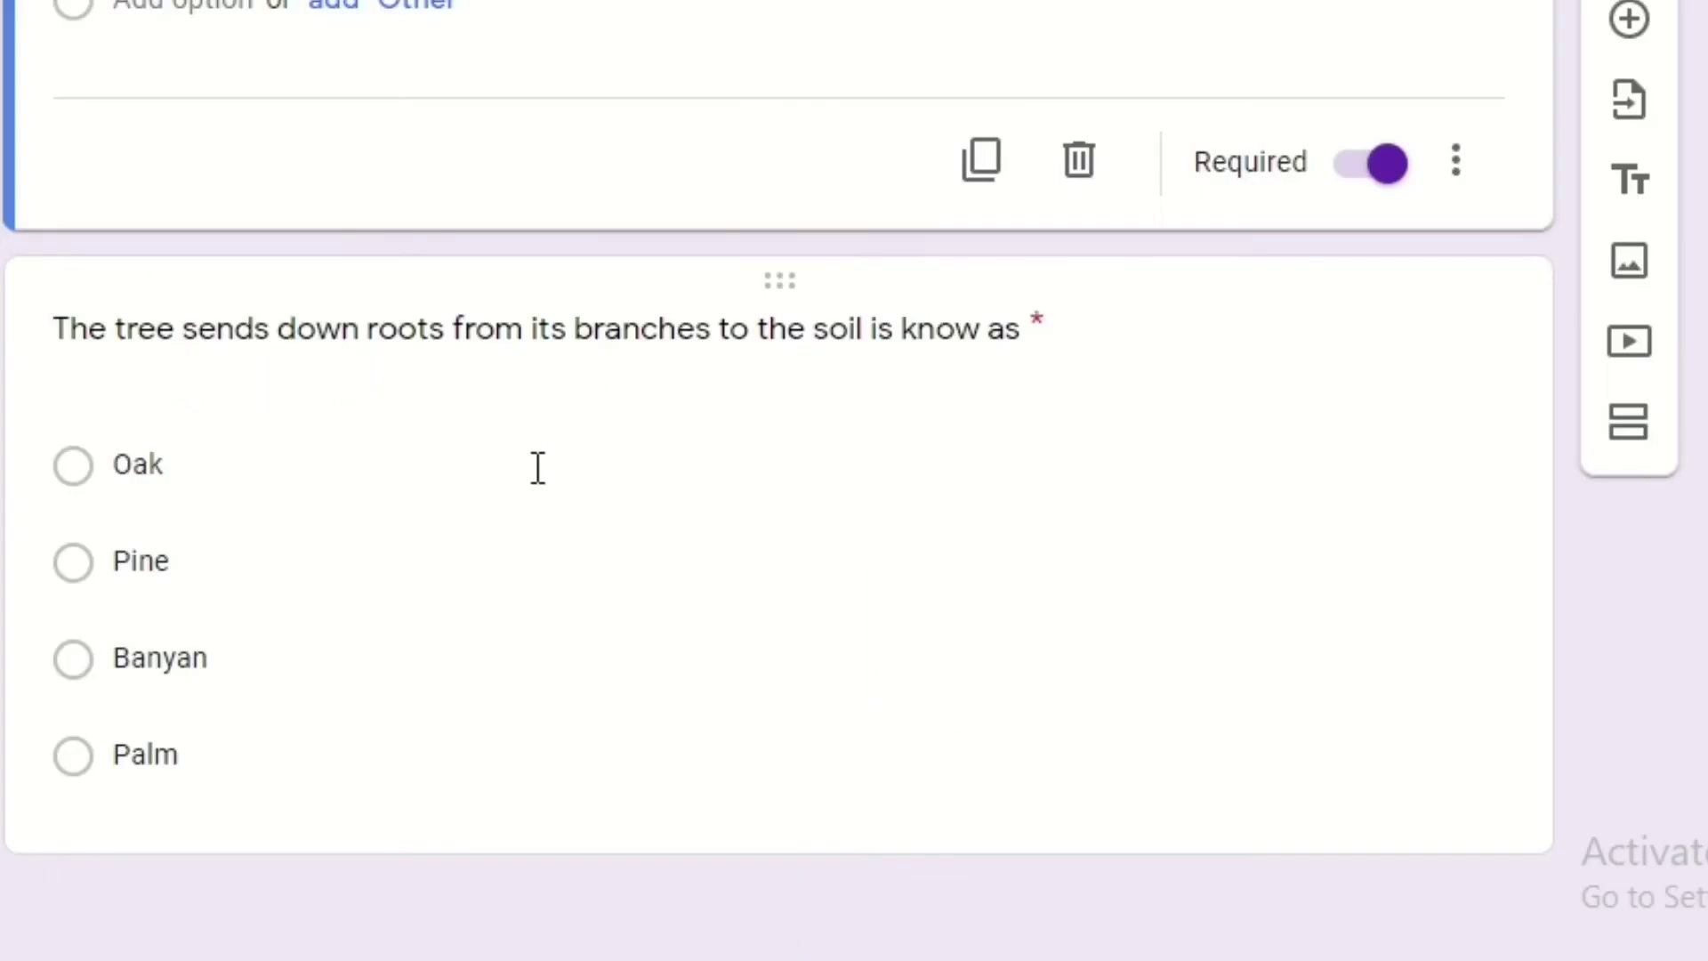
{"action": "left_click", "coordinate": [534, 466]}
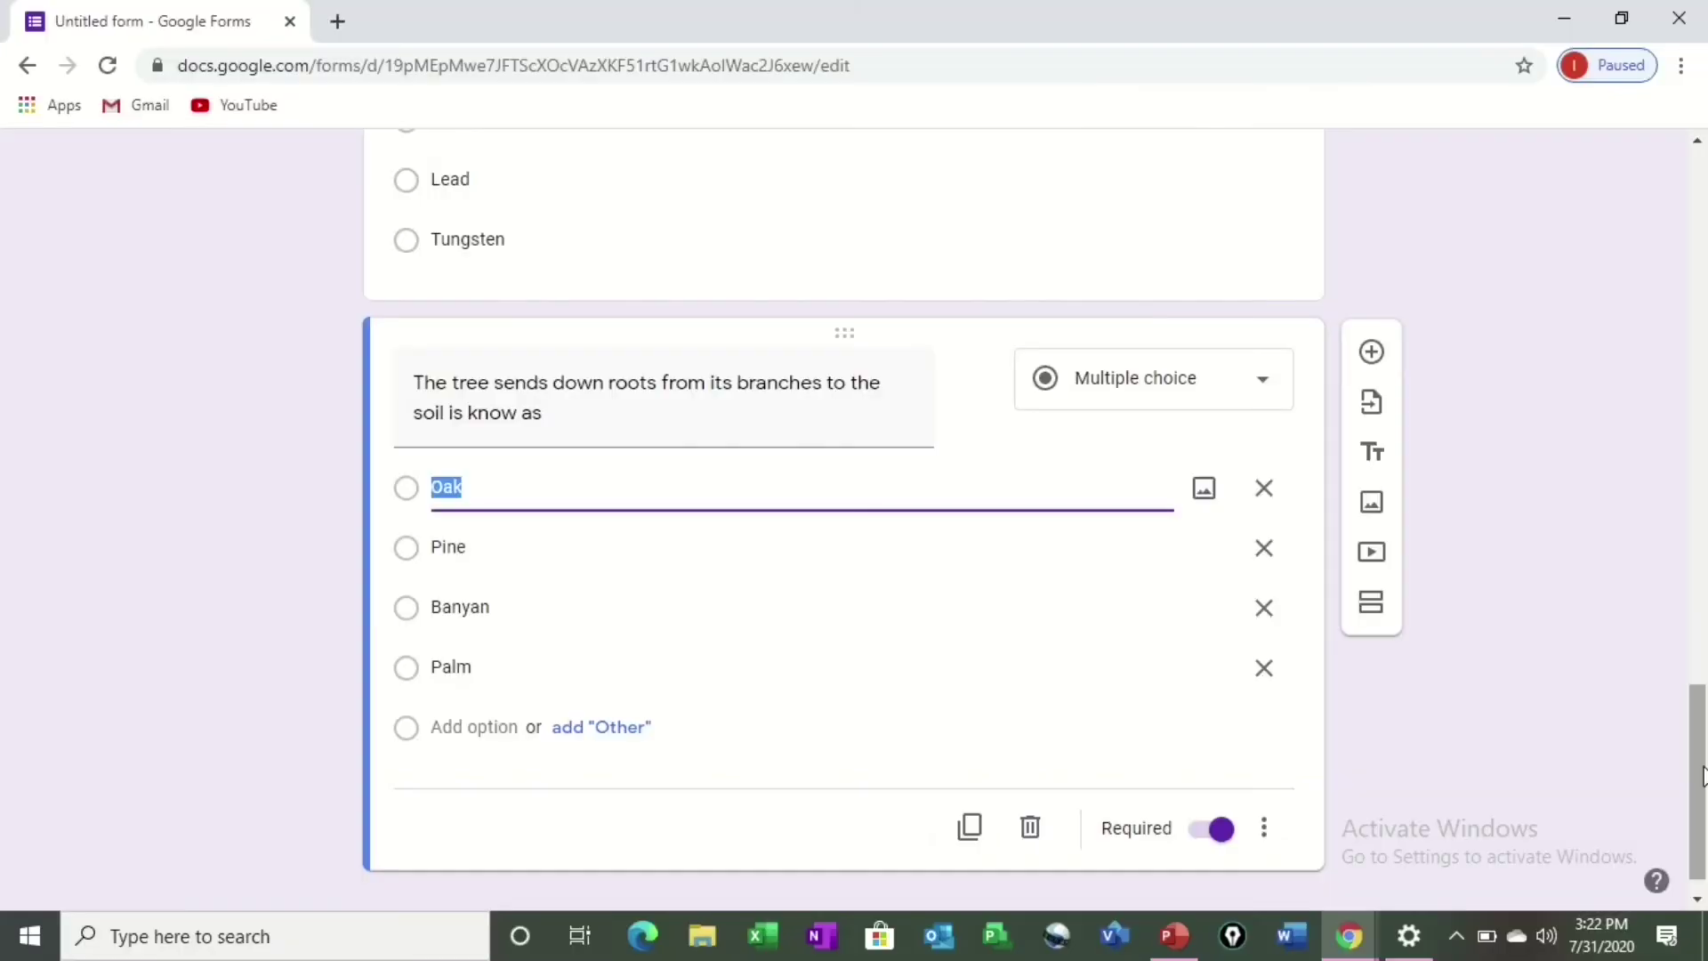
{"action": "left_click_drag", "start_coordinate": [1699, 720], "coordinate": [1699, 189]}
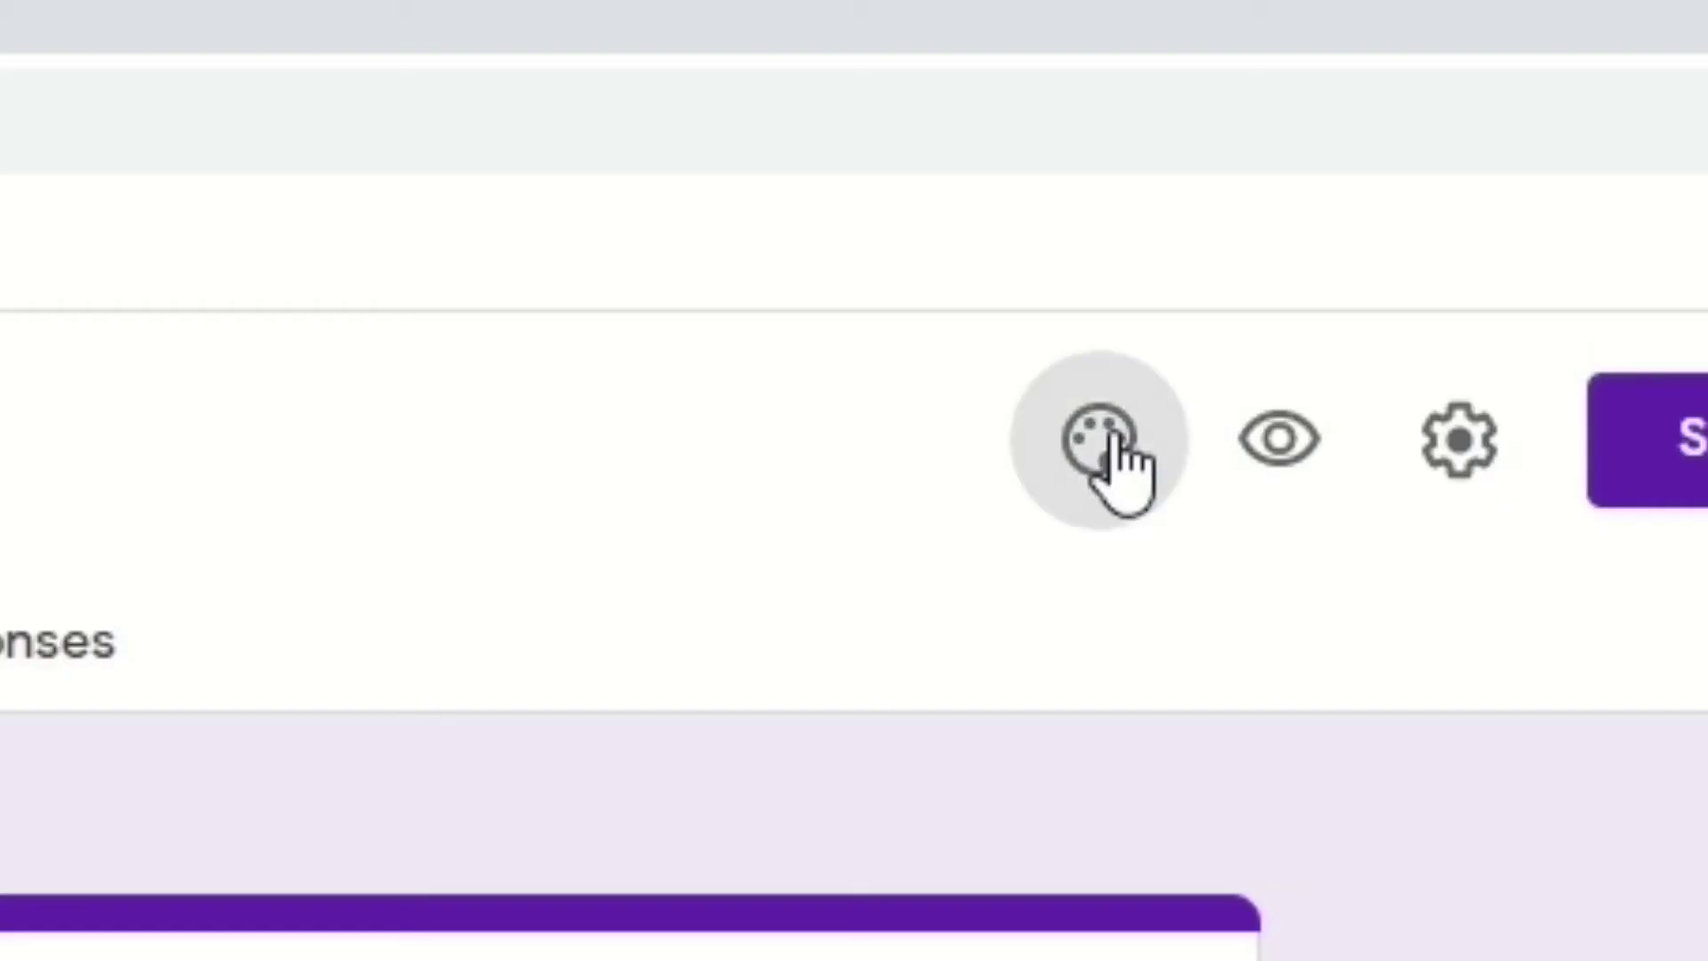
Set a Purple theme colour with the dark lavender #d1c4e9 background, then bring up header image choices.
{"action": "left_click", "coordinate": [1278, 175]}
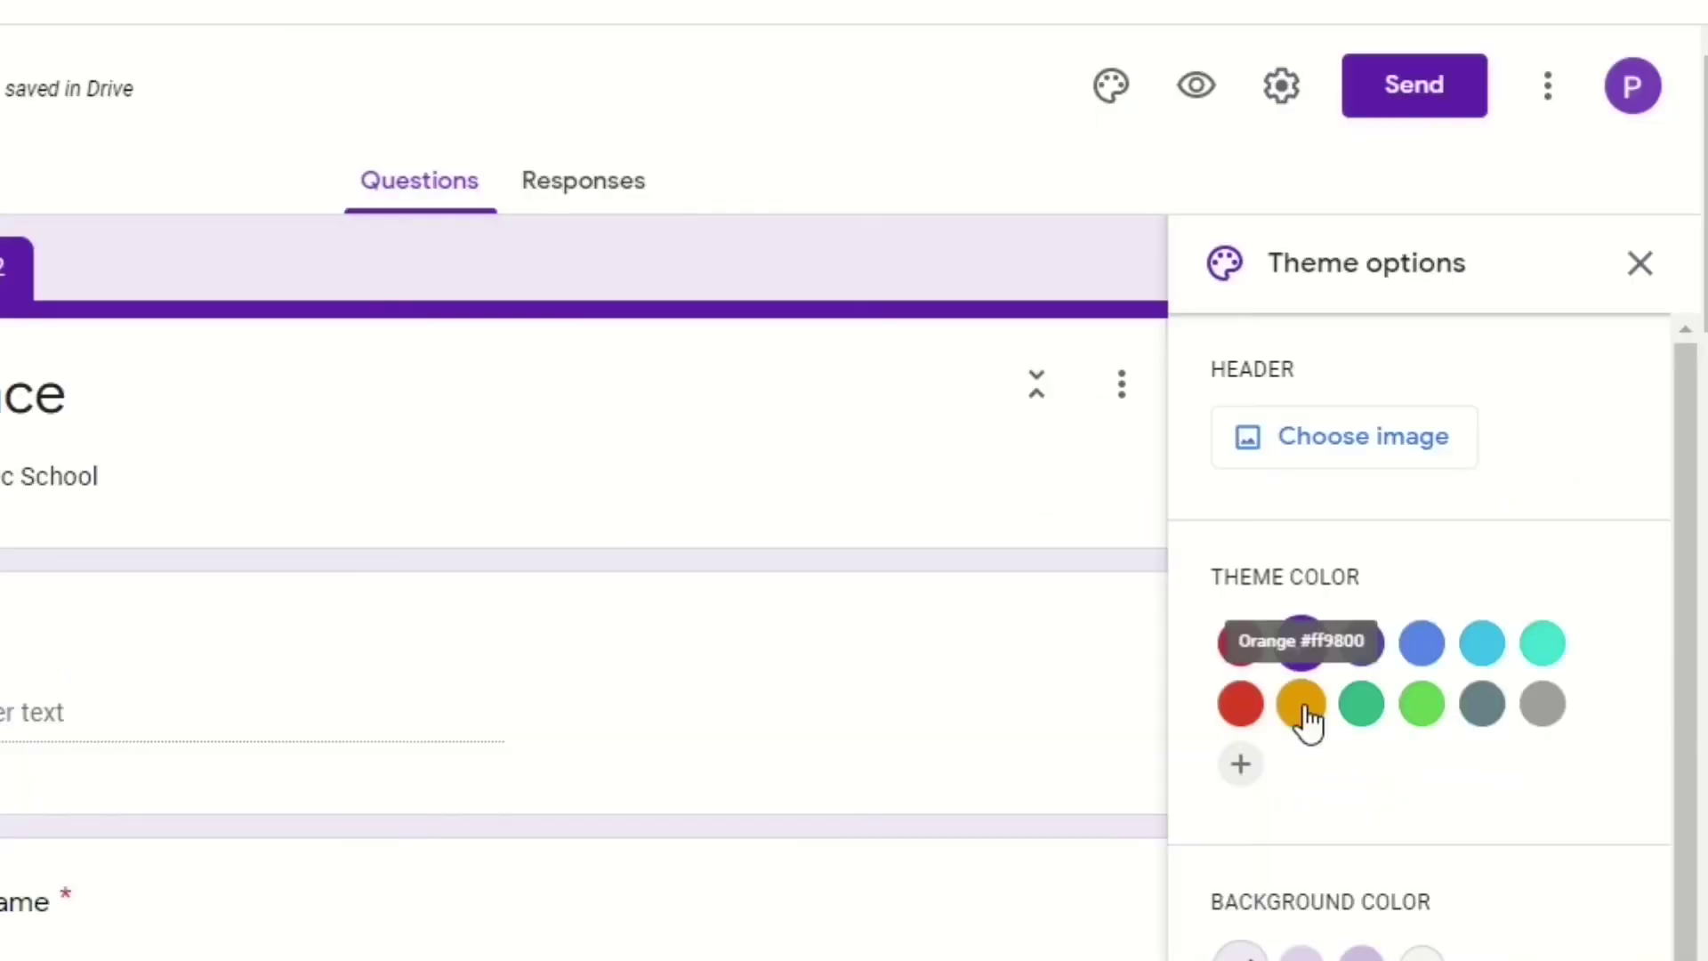
{"action": "left_click", "coordinate": [1304, 702]}
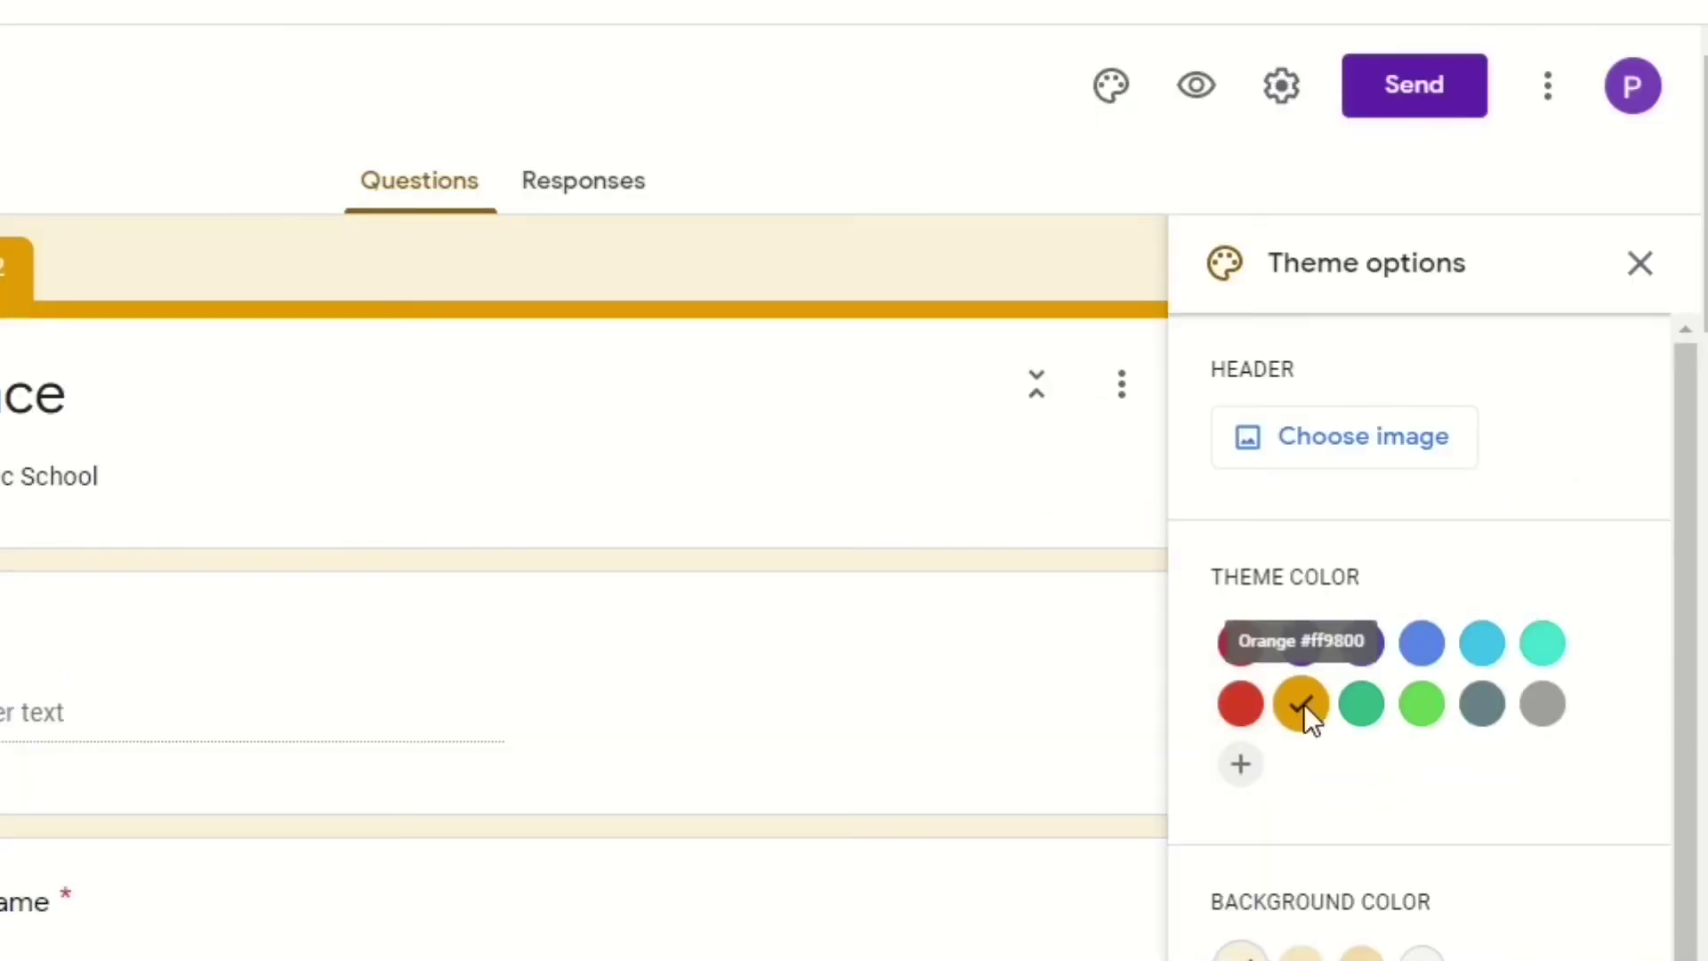
{"action": "left_click", "coordinate": [1423, 718]}
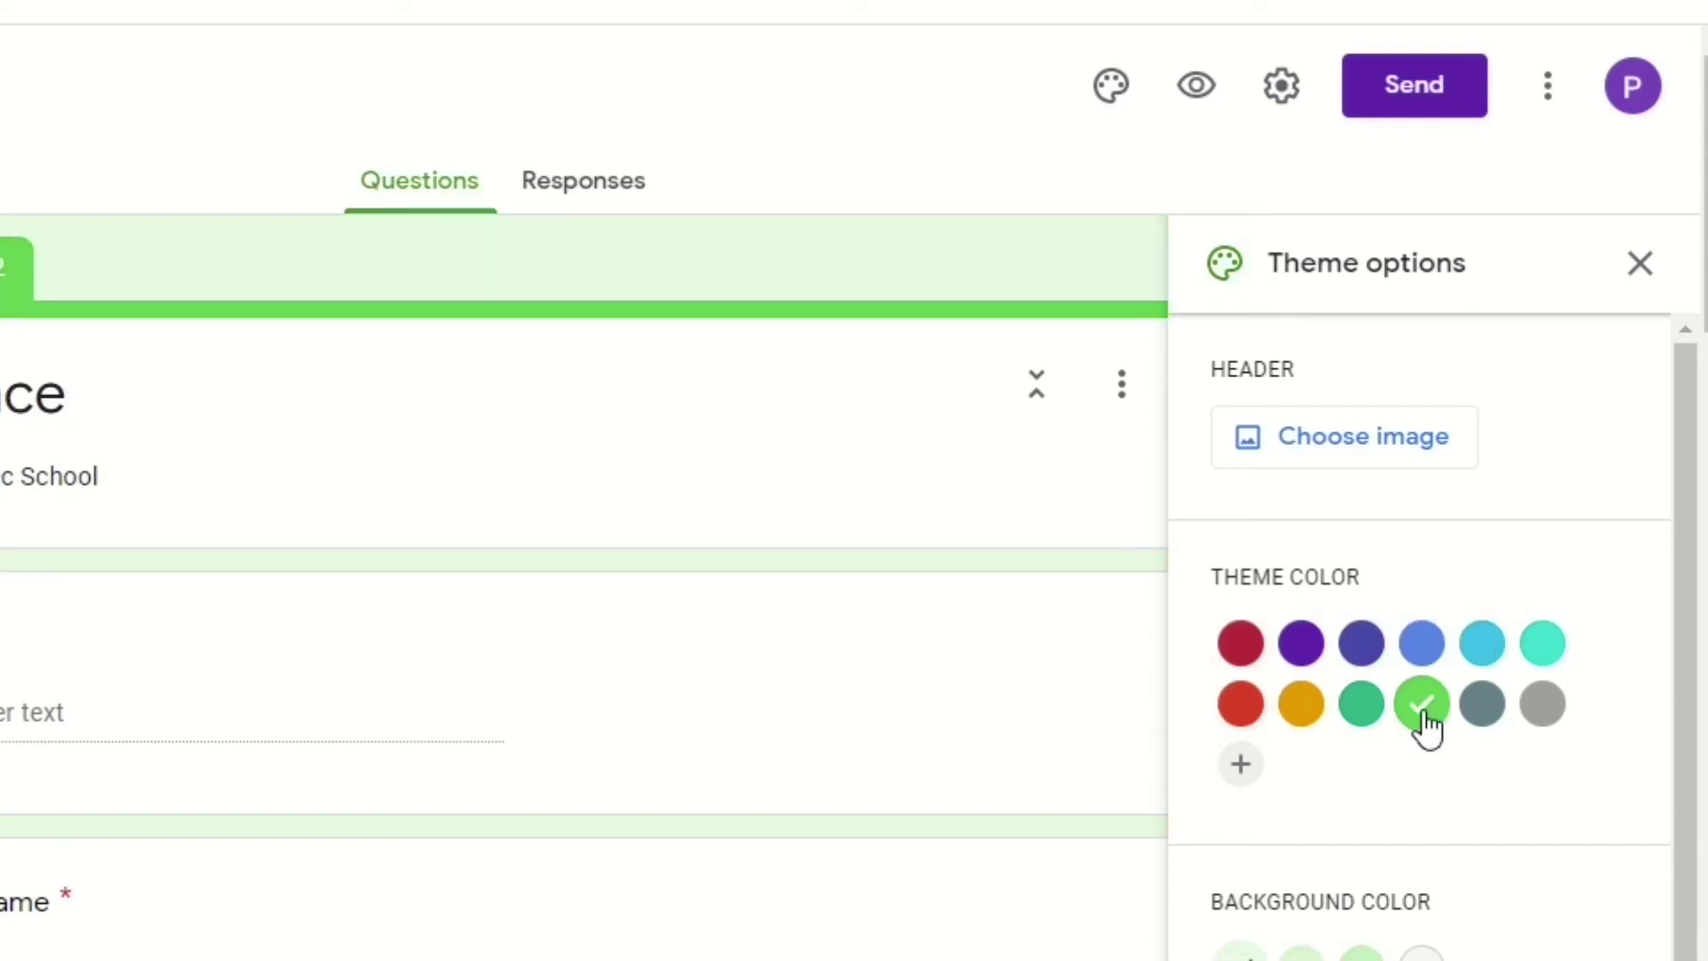
{"action": "left_click", "coordinate": [1303, 646]}
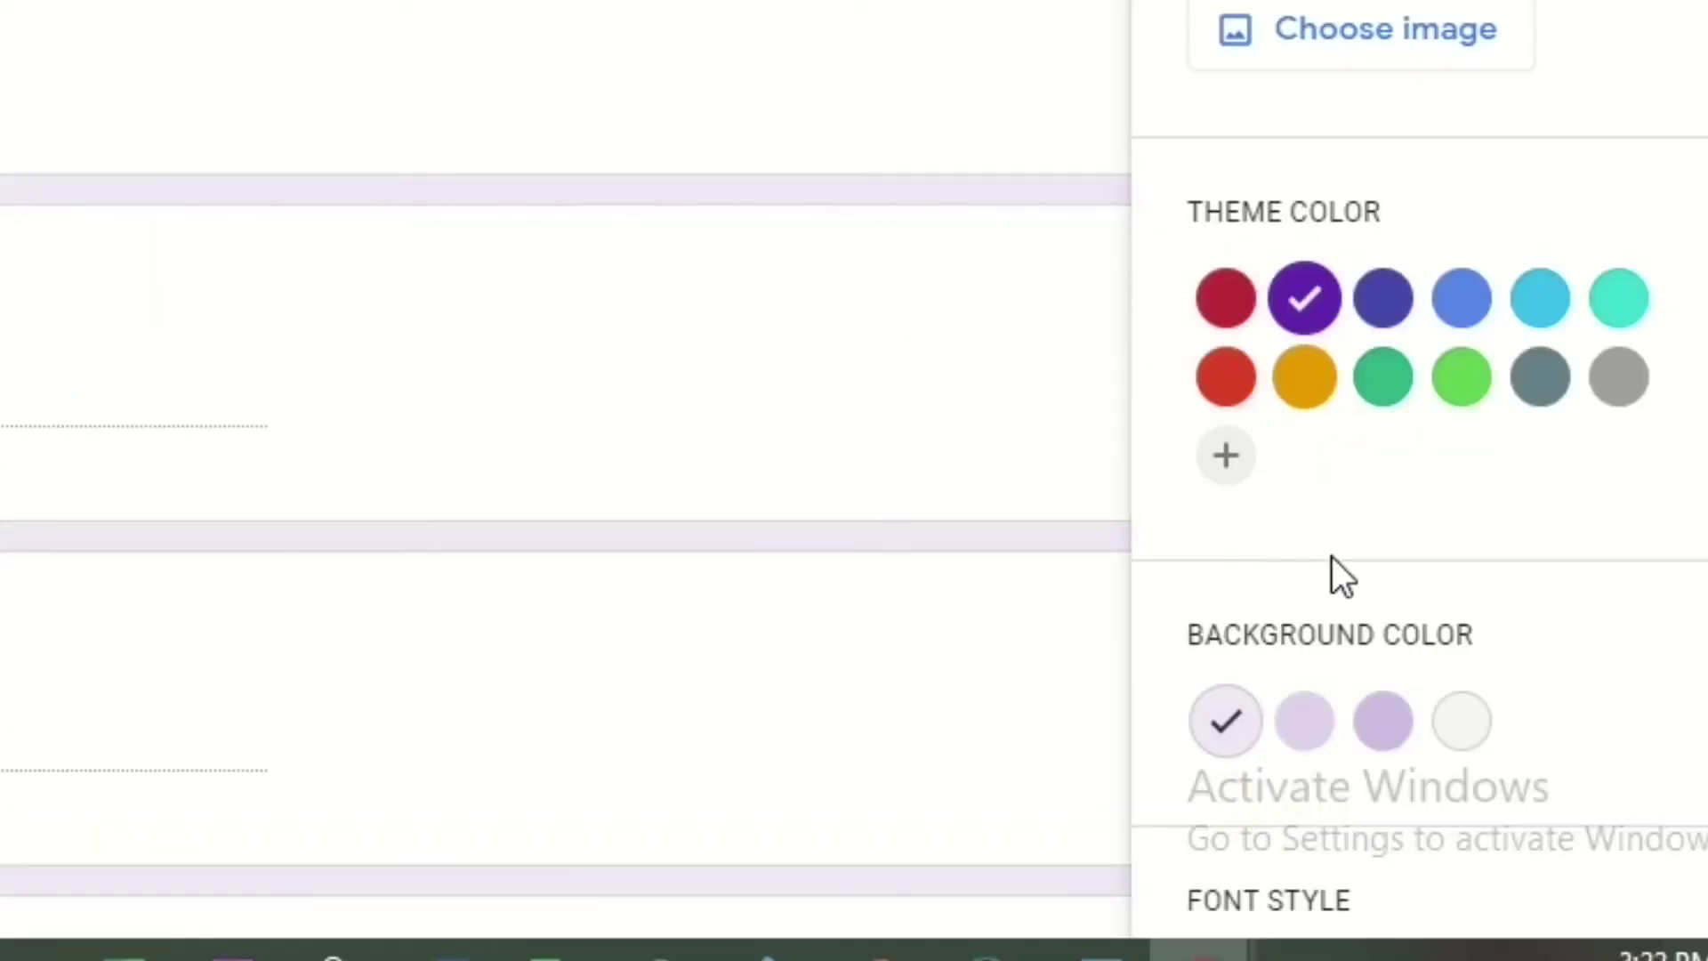
{"action": "left_click", "coordinate": [1392, 742]}
{"action": "left_click", "coordinate": [1388, 729]}
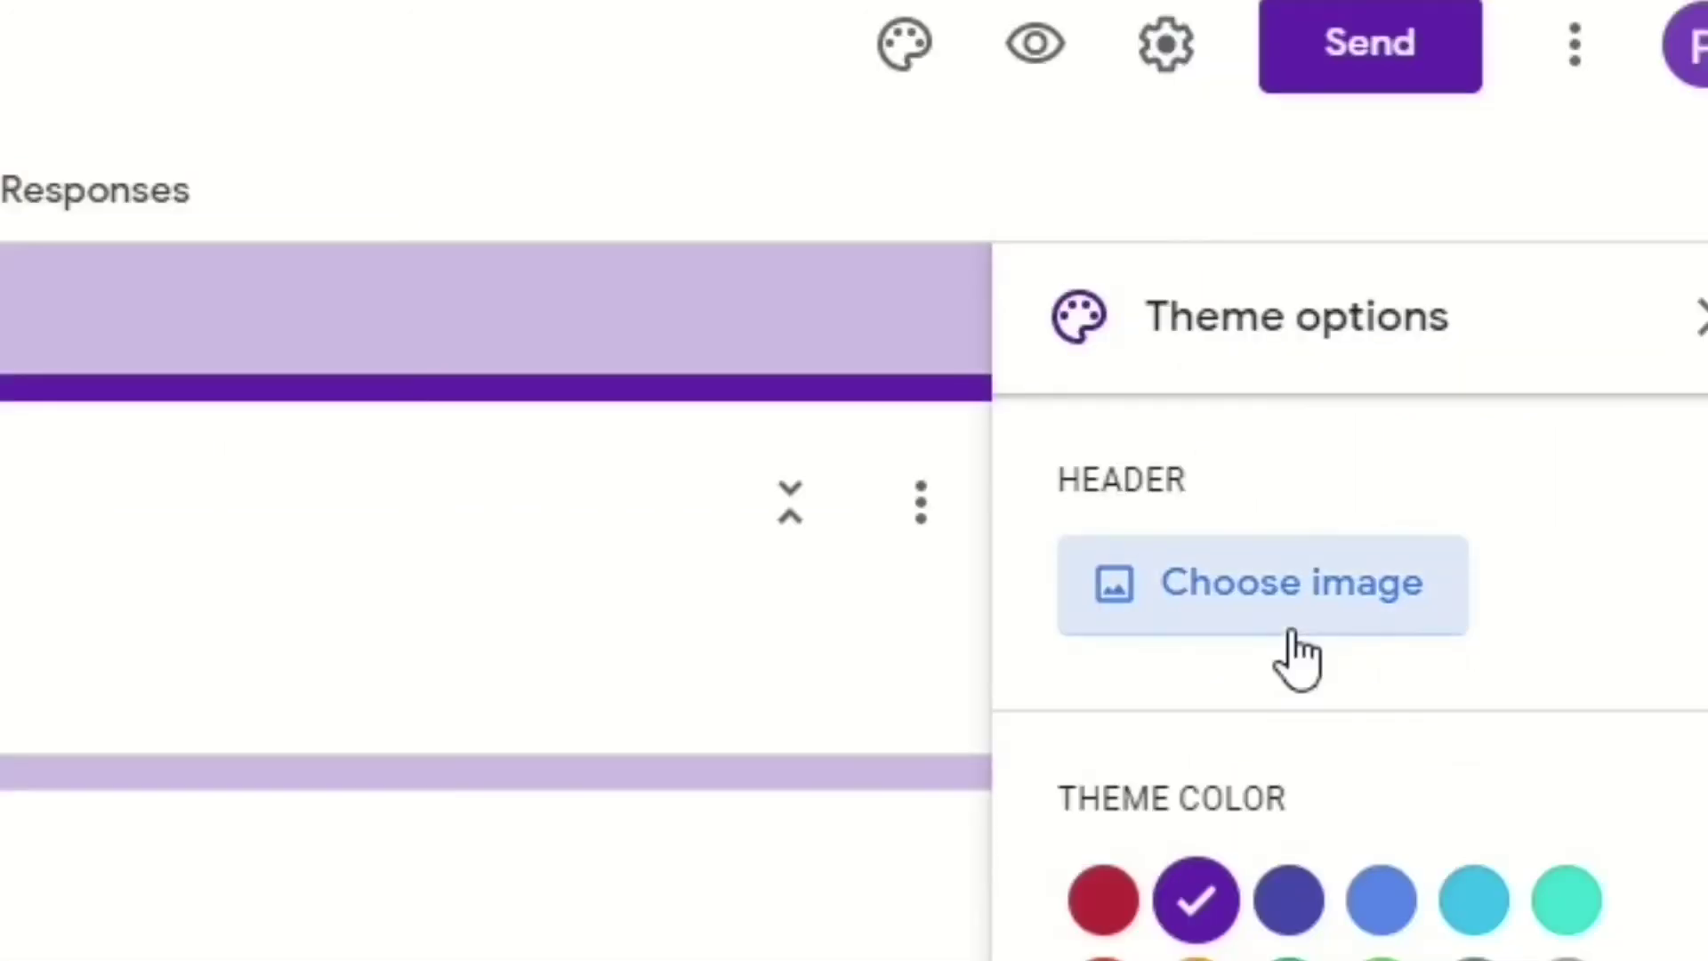
{"action": "left_click", "coordinate": [1383, 62]}
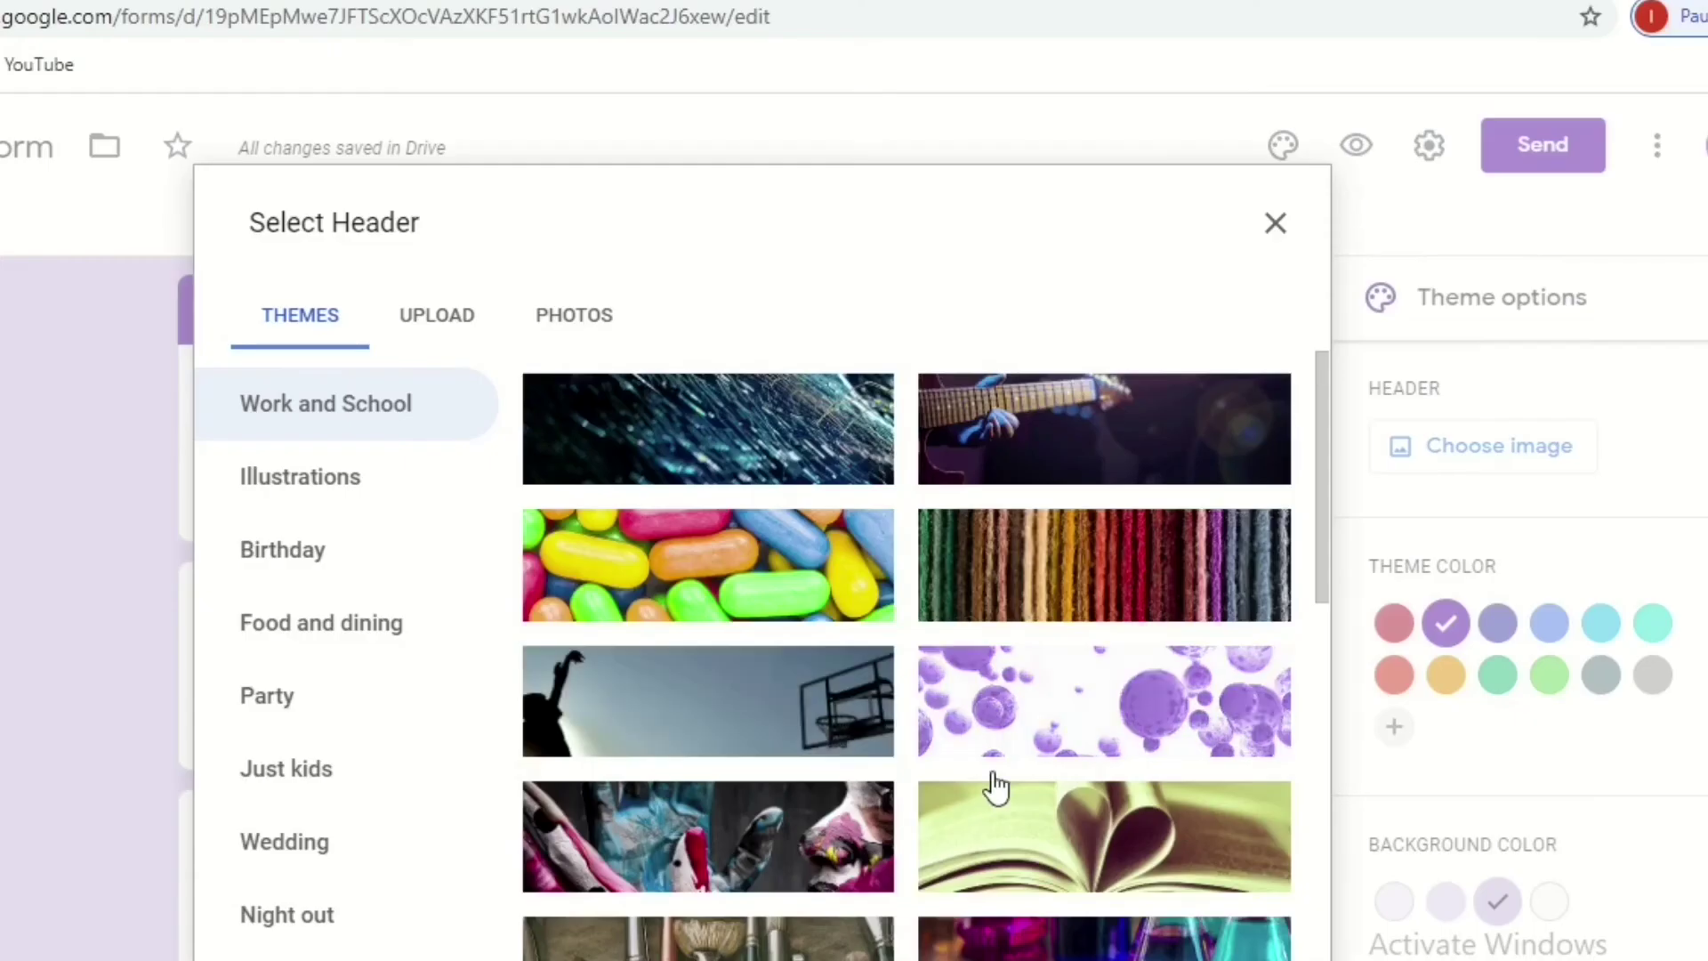
{"action": "left_click", "coordinate": [1067, 715]}
{"action": "left_click", "coordinate": [1250, 941]}
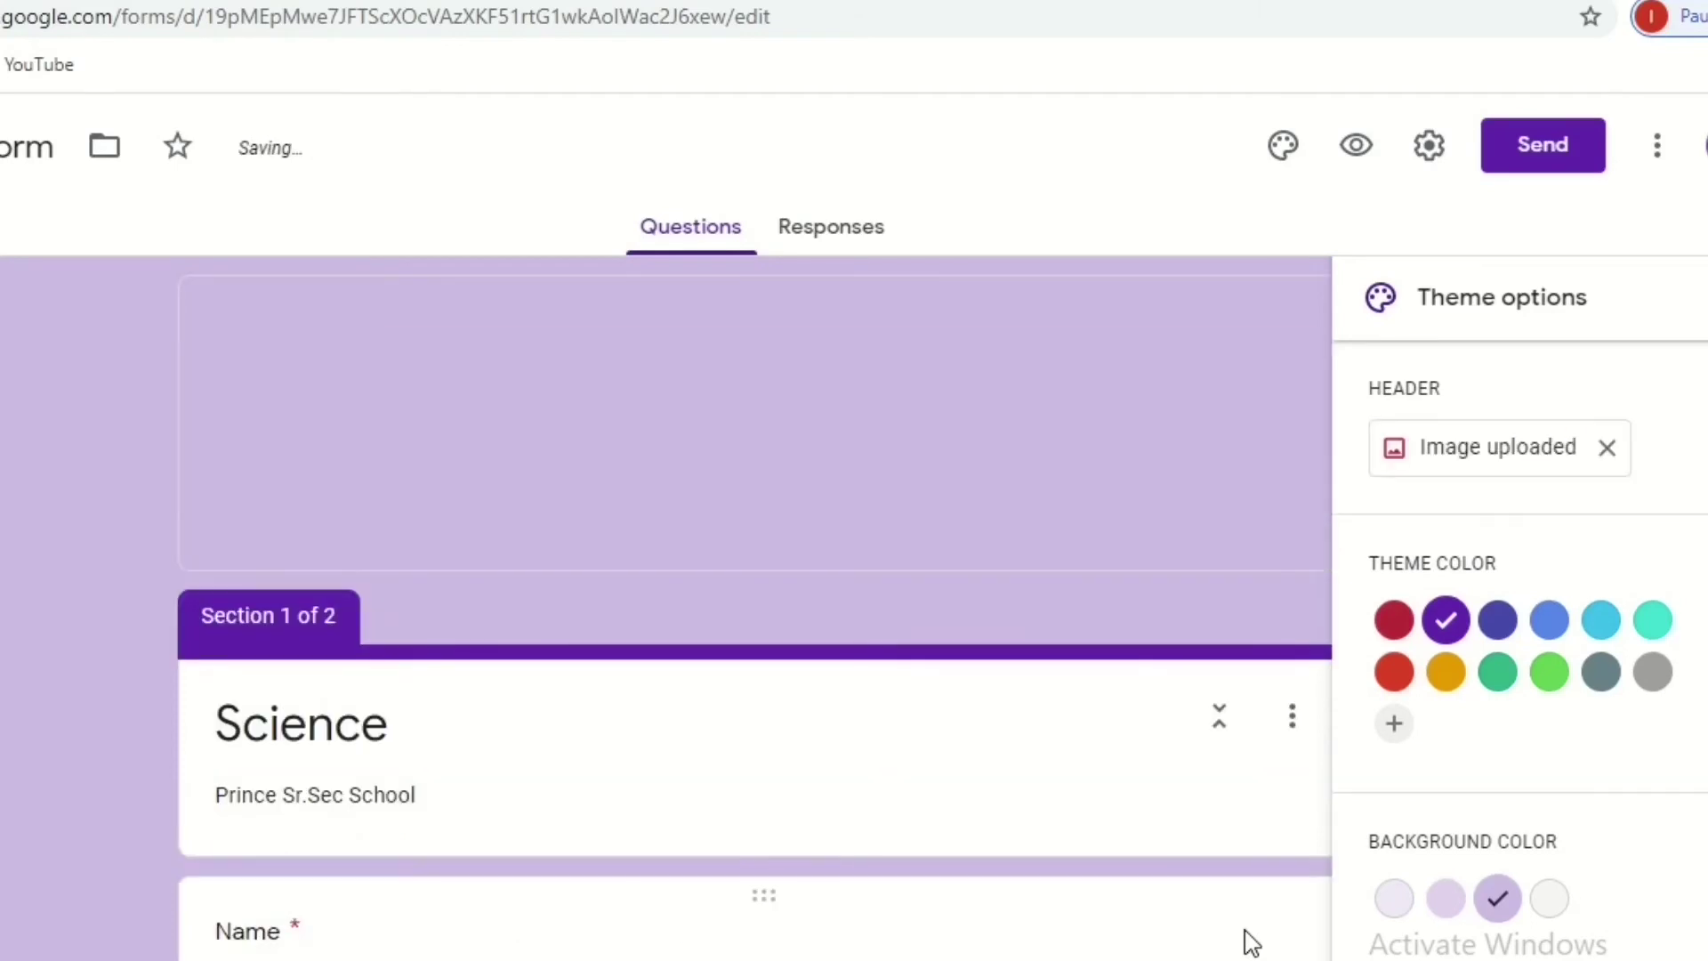
{"action": "scroll", "coordinate": [667, 534], "scroll_direction": "down", "scroll_amount": 9}
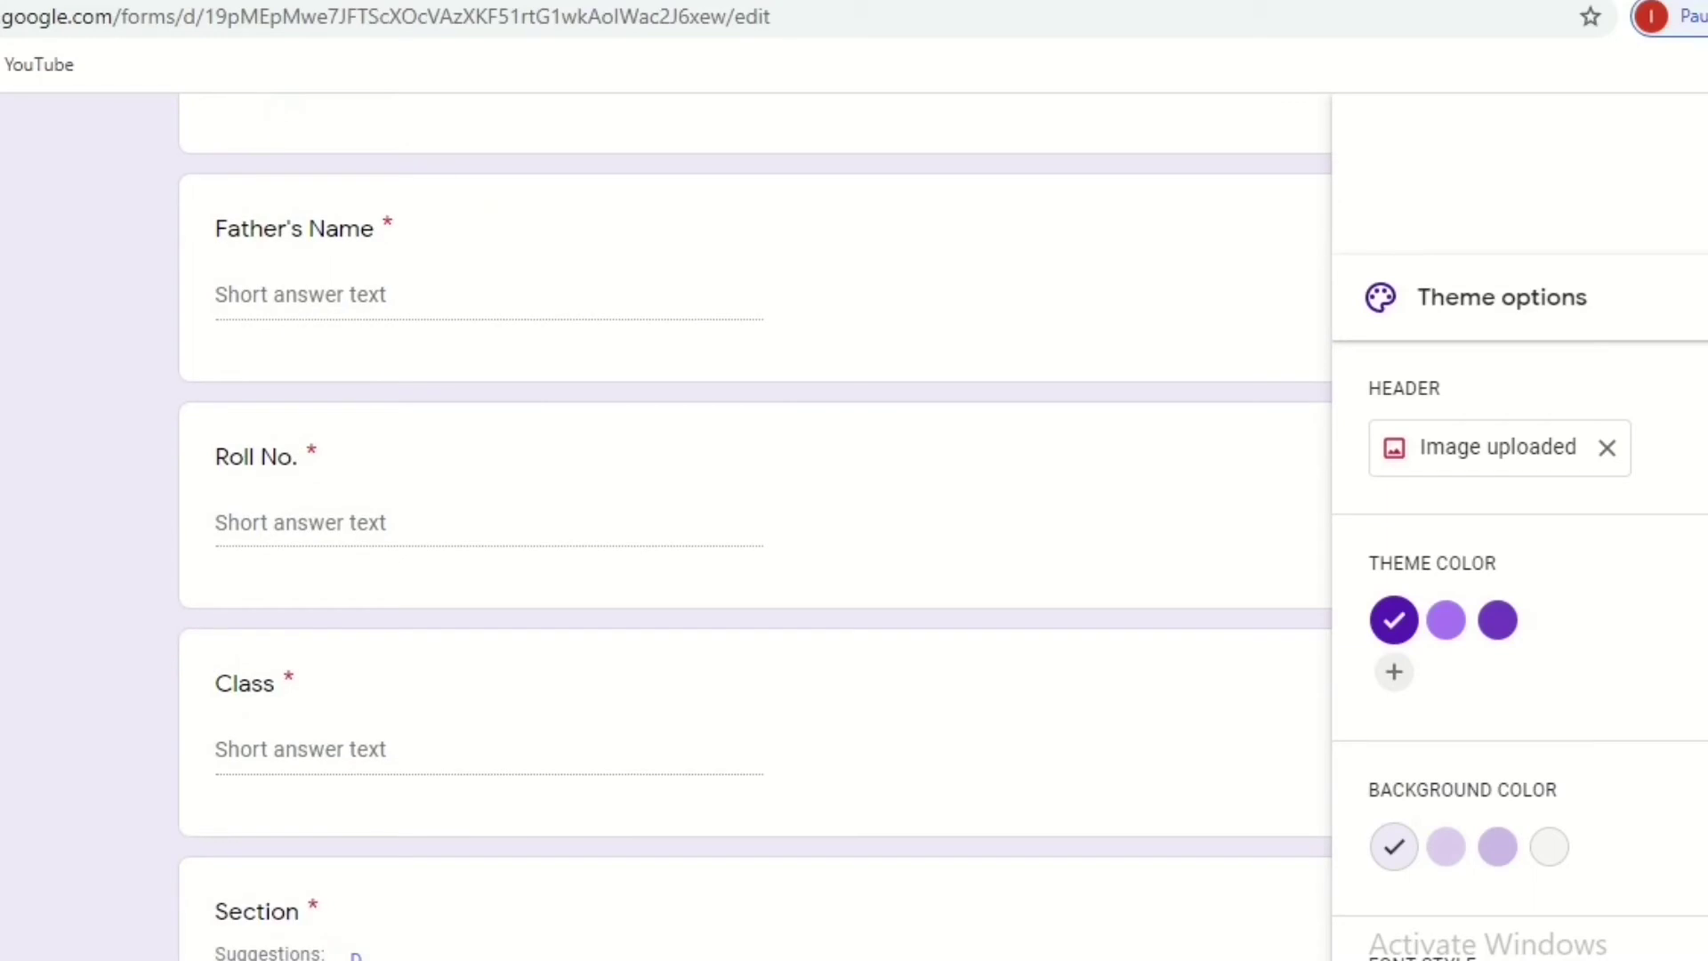
{"action": "scroll", "coordinate": [668, 533], "scroll_direction": "up", "scroll_amount": 10}
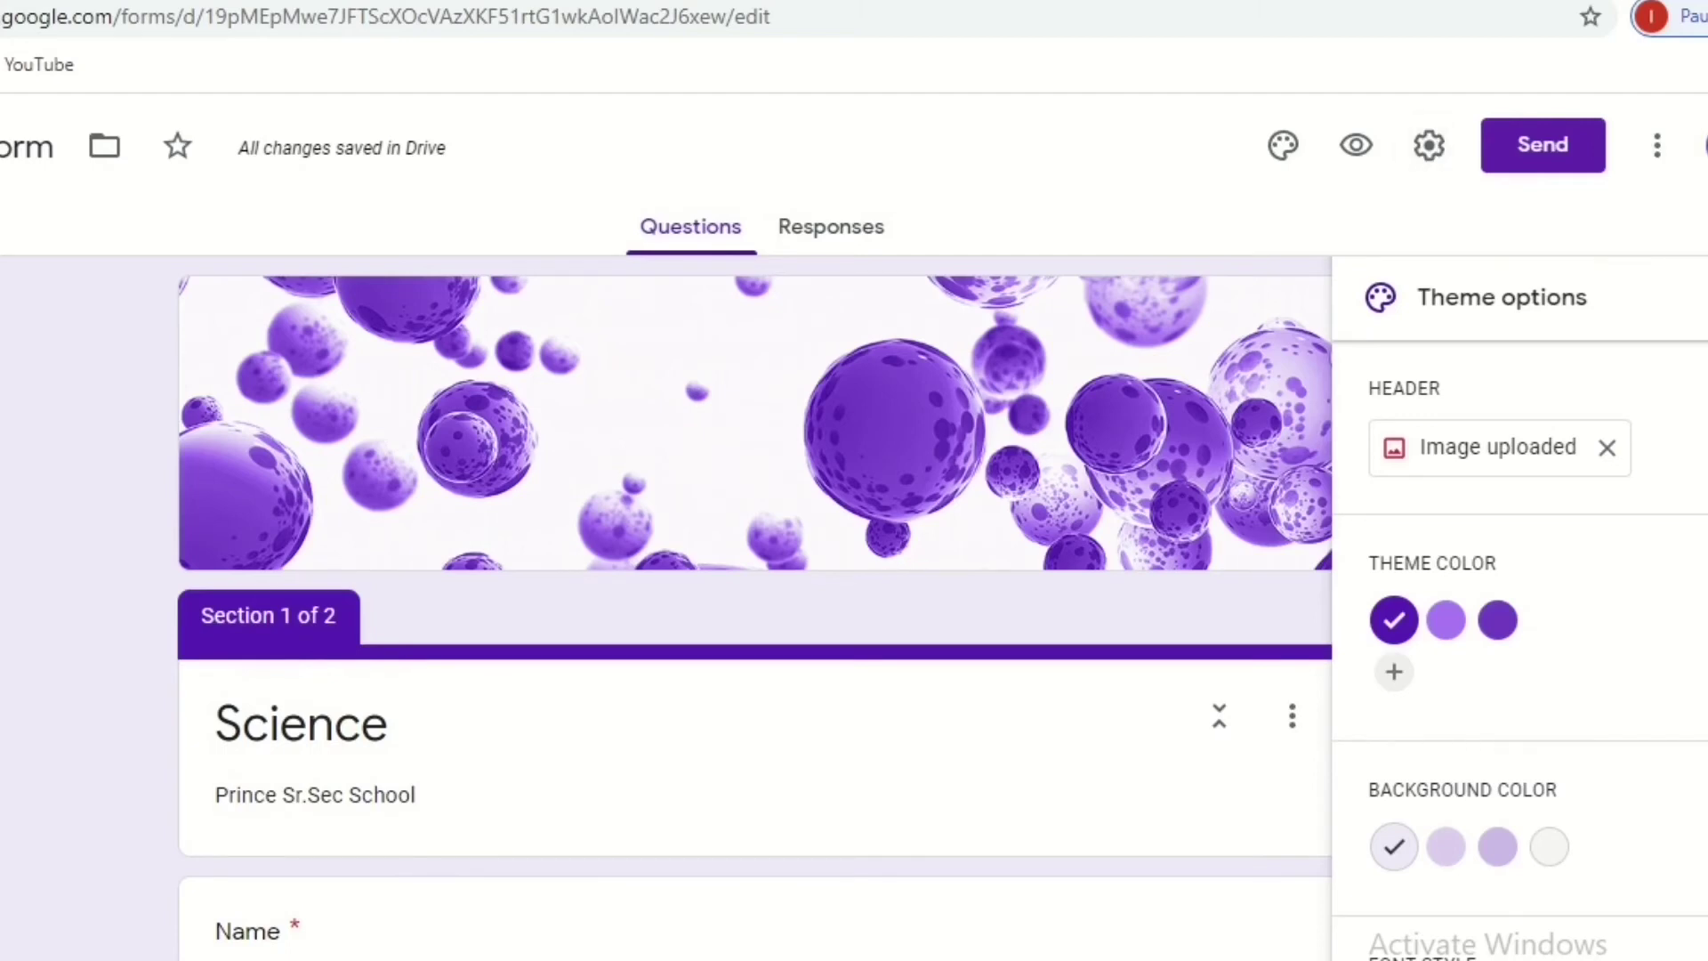
{"action": "scroll", "coordinate": [756, 533], "scroll_direction": "down", "scroll_amount": 20}
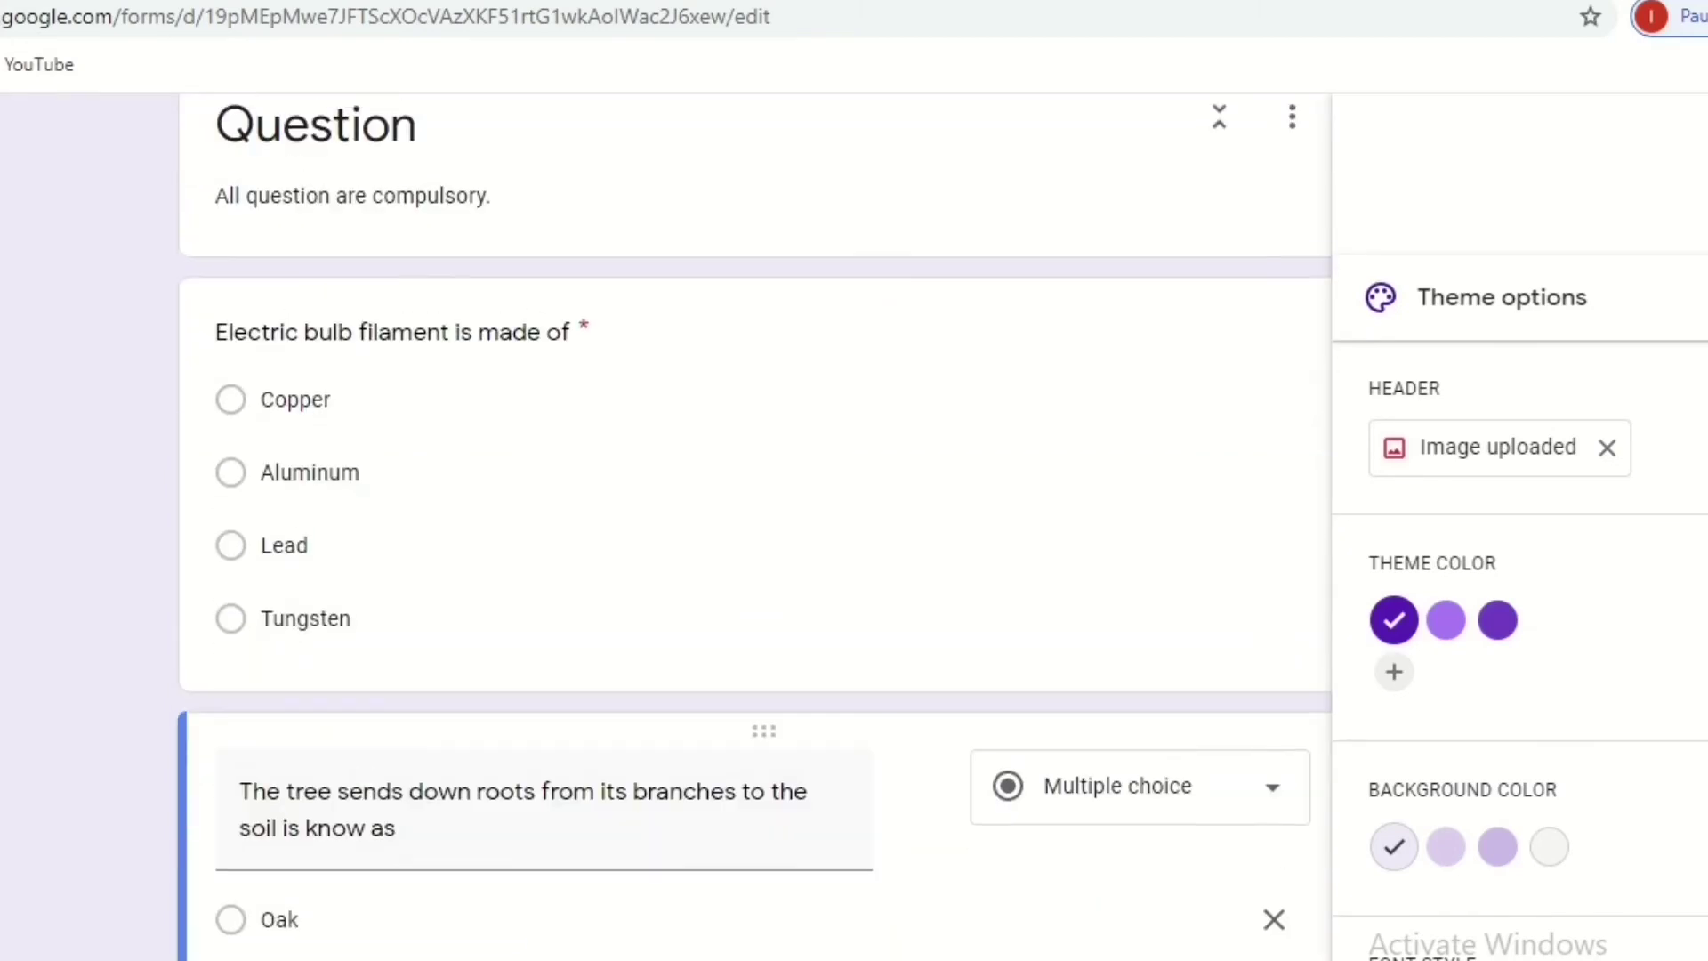
{"action": "scroll", "coordinate": [754, 515], "scroll_direction": "up", "scroll_amount": 8}
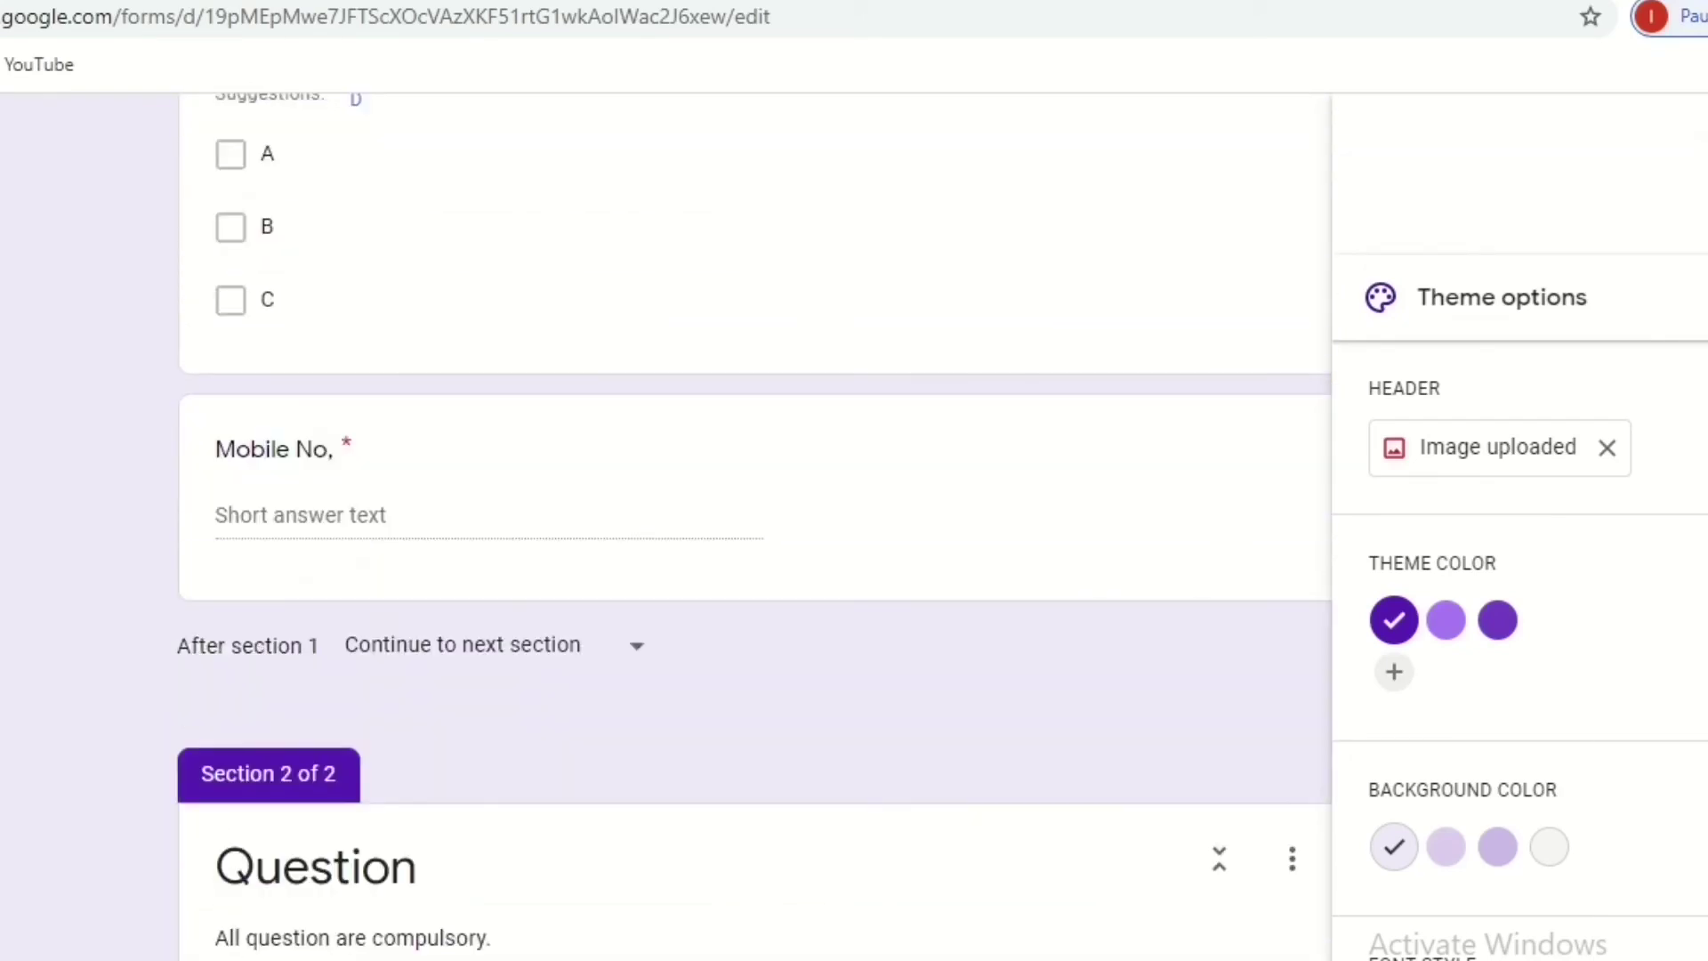
{"action": "scroll", "coordinate": [756, 534], "scroll_direction": "up", "scroll_amount": 10}
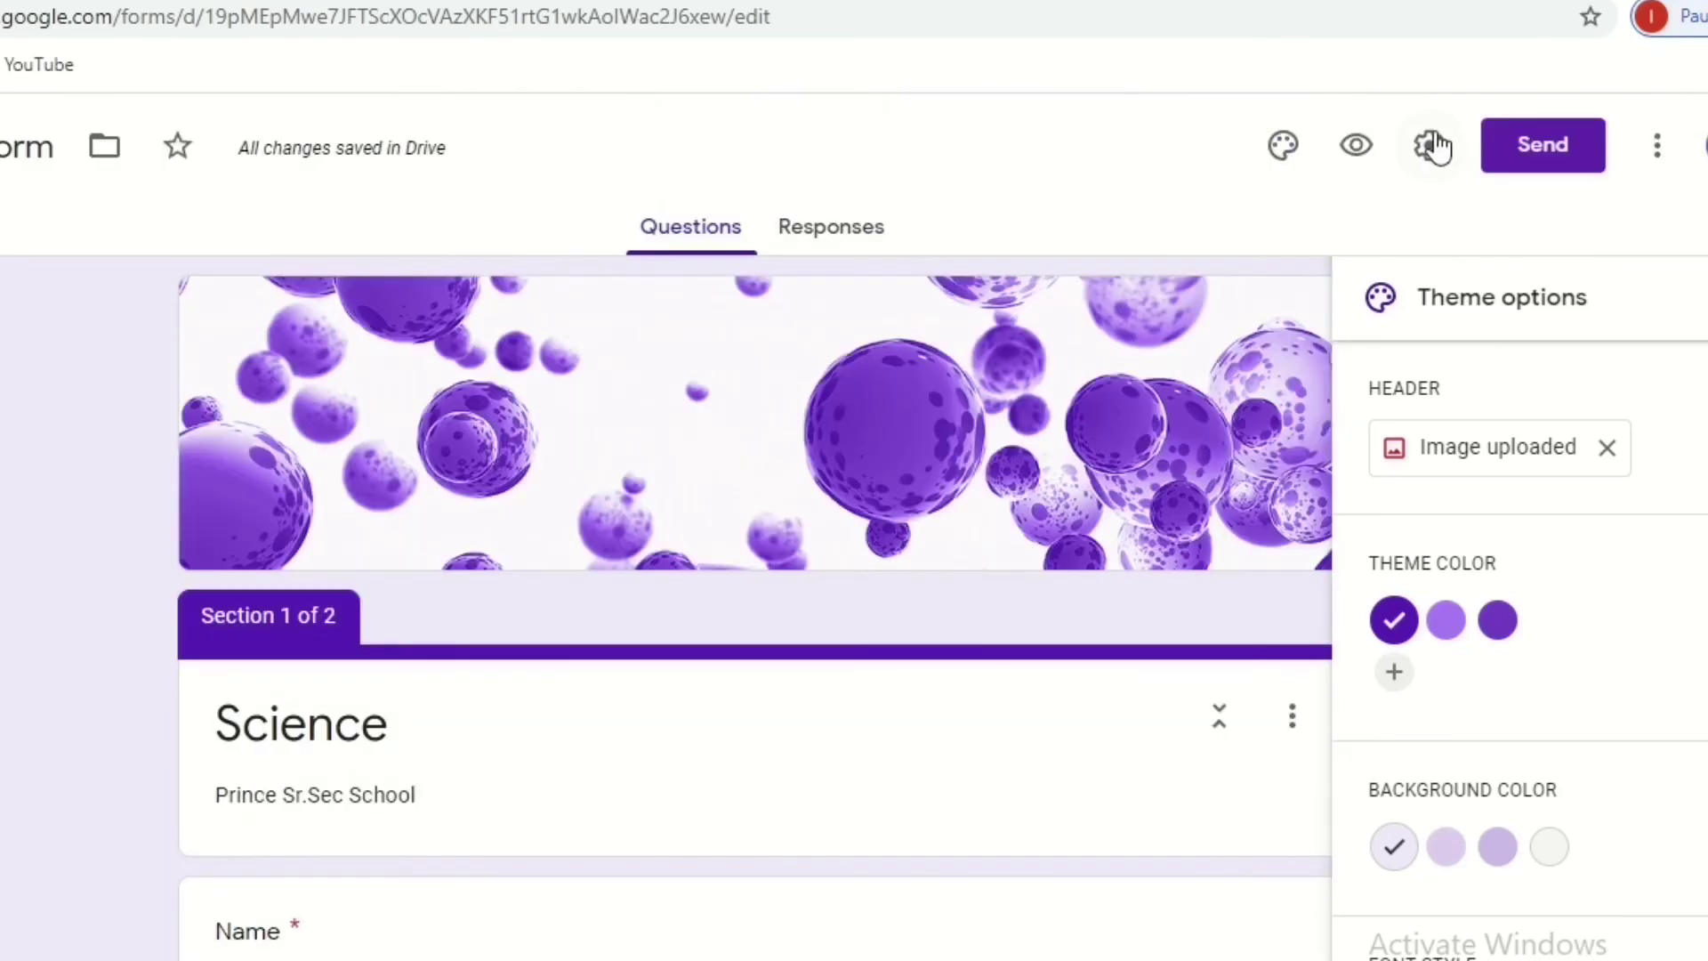
{"action": "left_click", "coordinate": [1432, 143]}
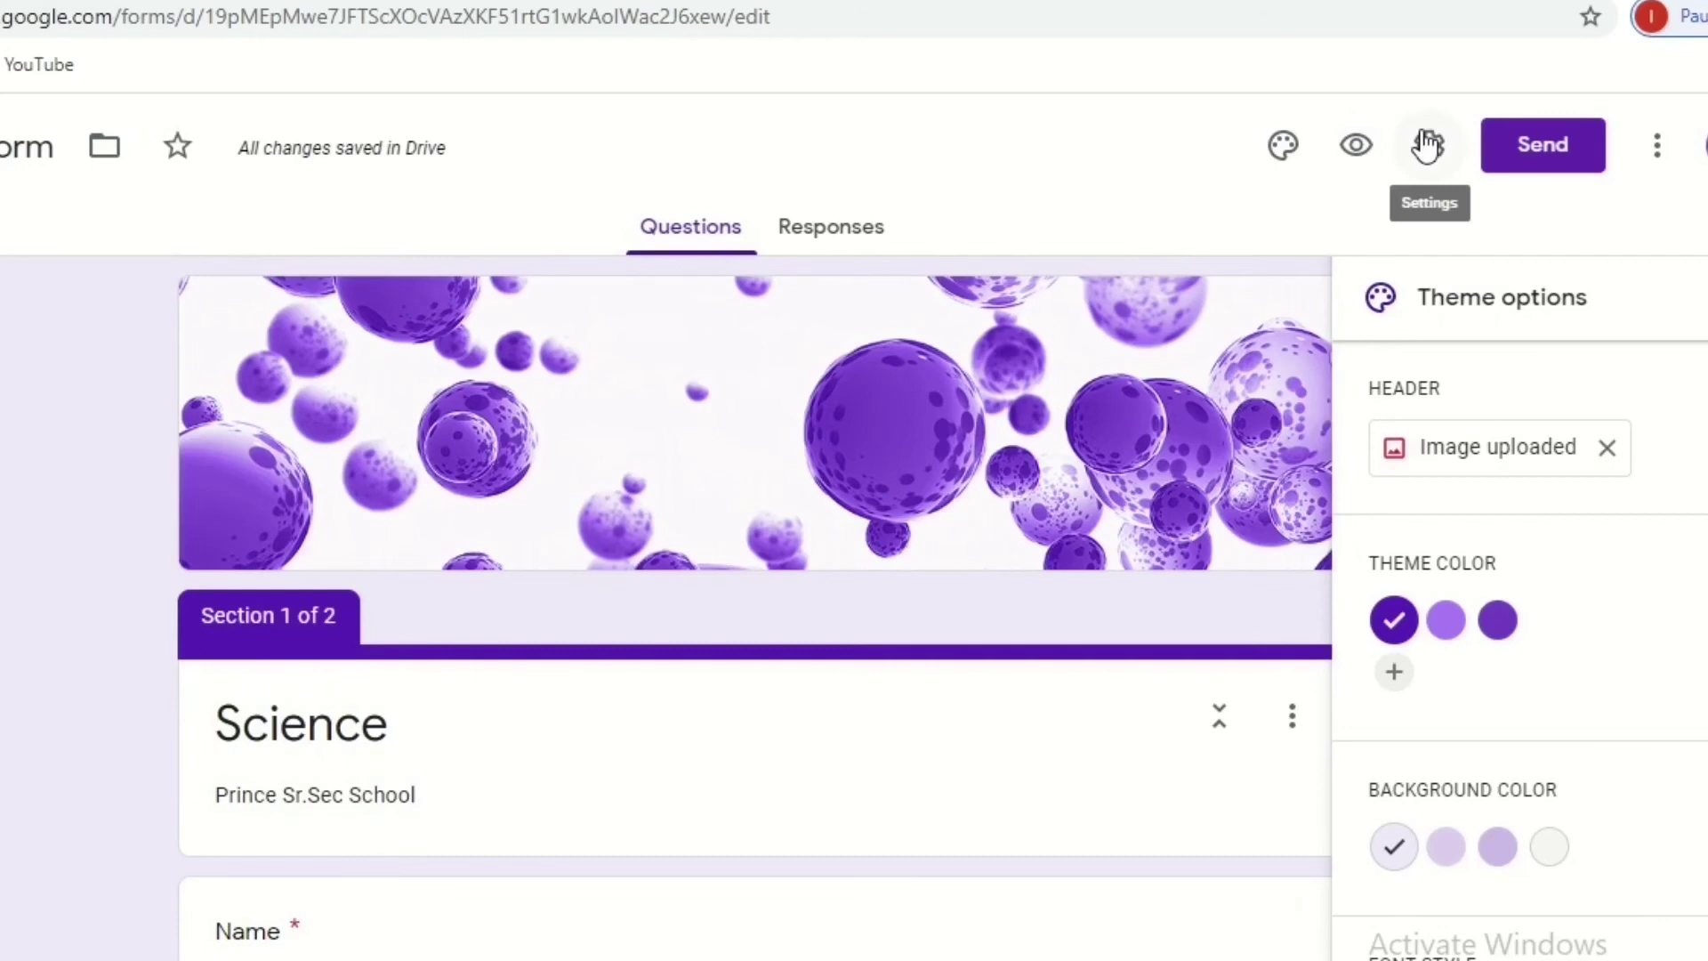
Switch on Make this a quiz in the Quizzes settings, releasing grades immediately, and save.
{"action": "left_click", "coordinate": [1428, 142]}
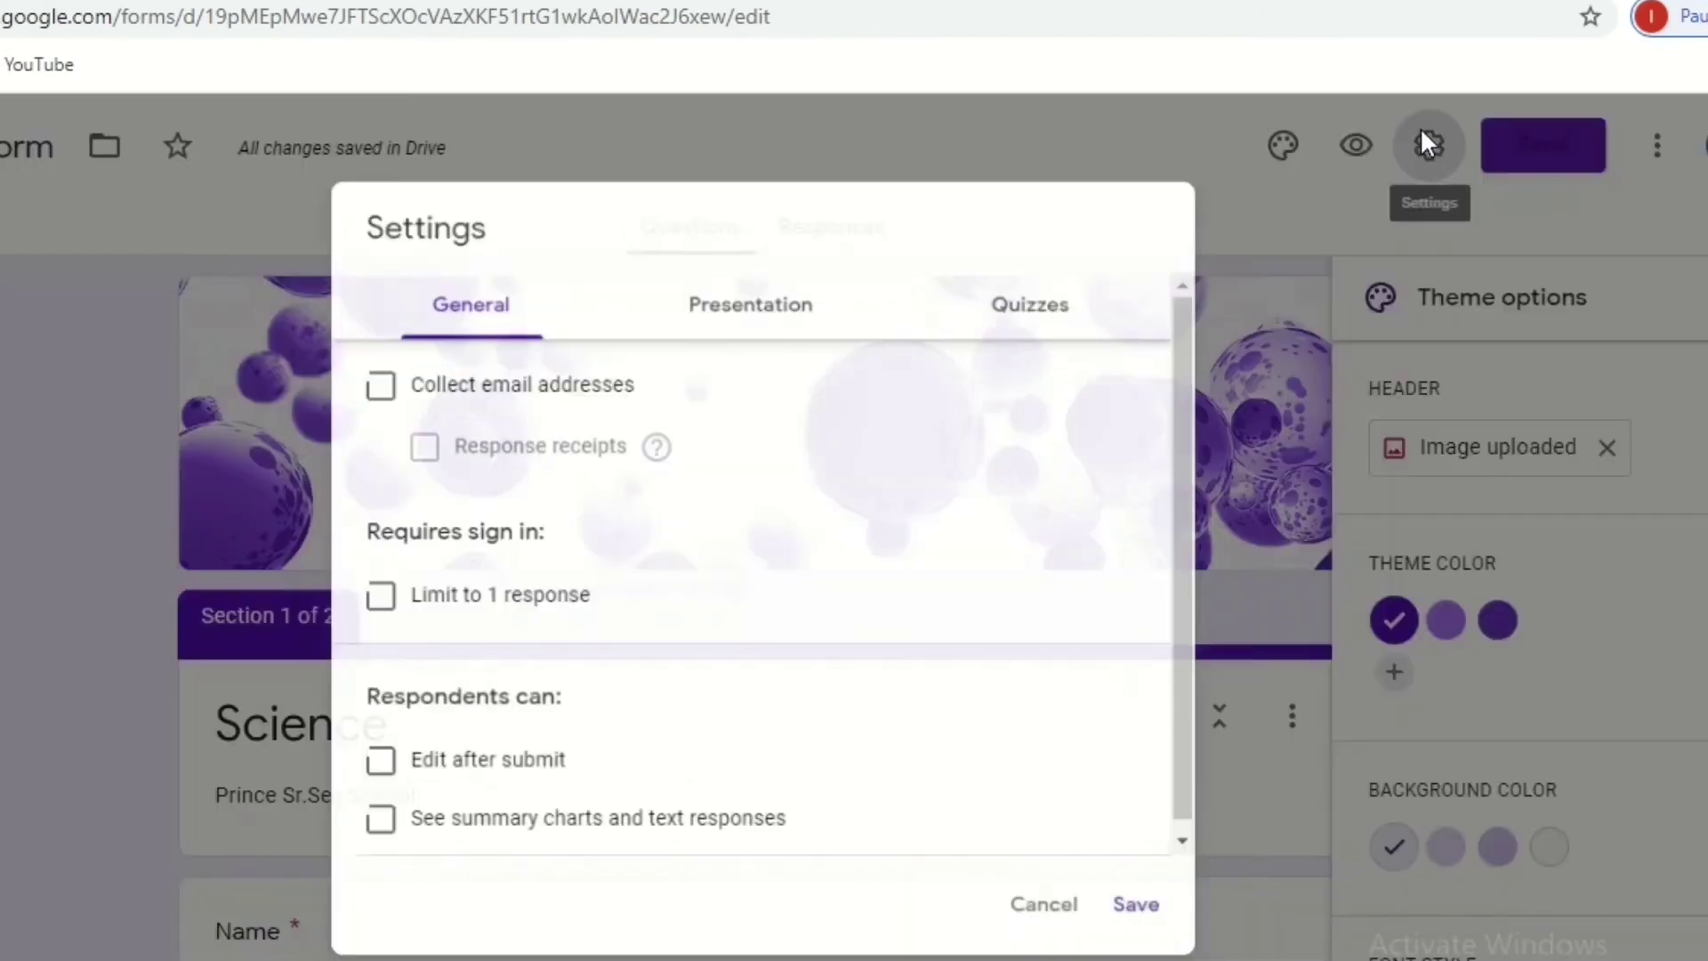
{"action": "left_click", "coordinate": [1071, 315]}
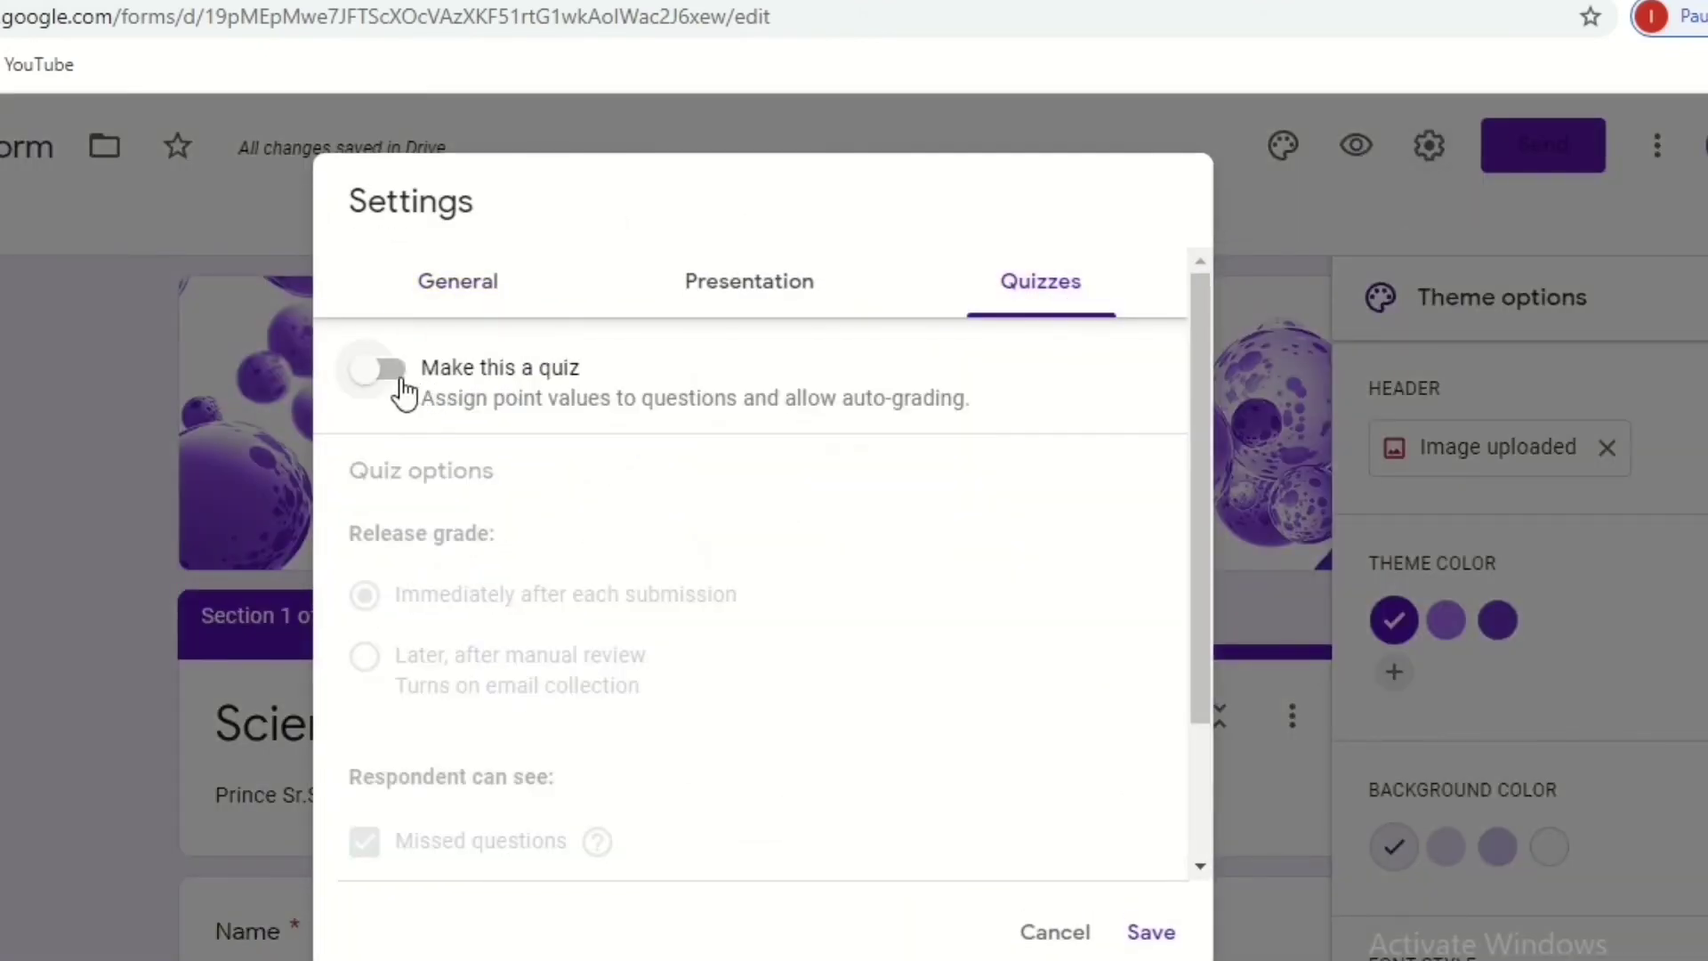
{"action": "left_click", "coordinate": [400, 383]}
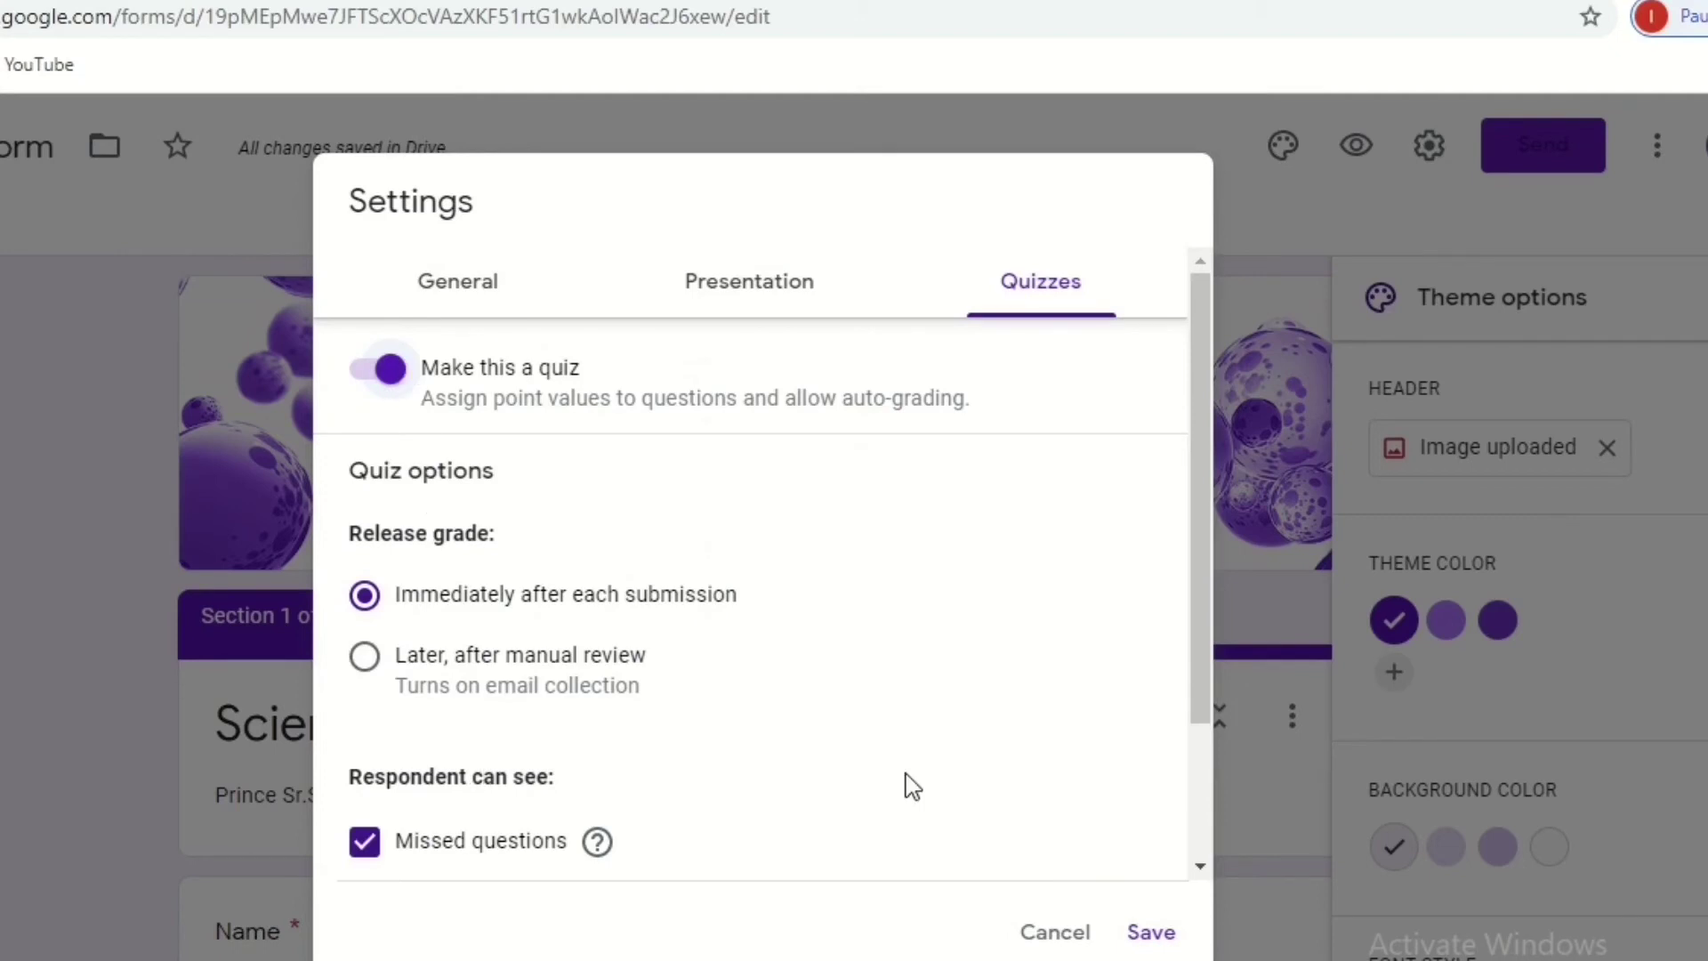
{"action": "left_click_drag", "start_coordinate": [1194, 685], "coordinate": [1206, 881]}
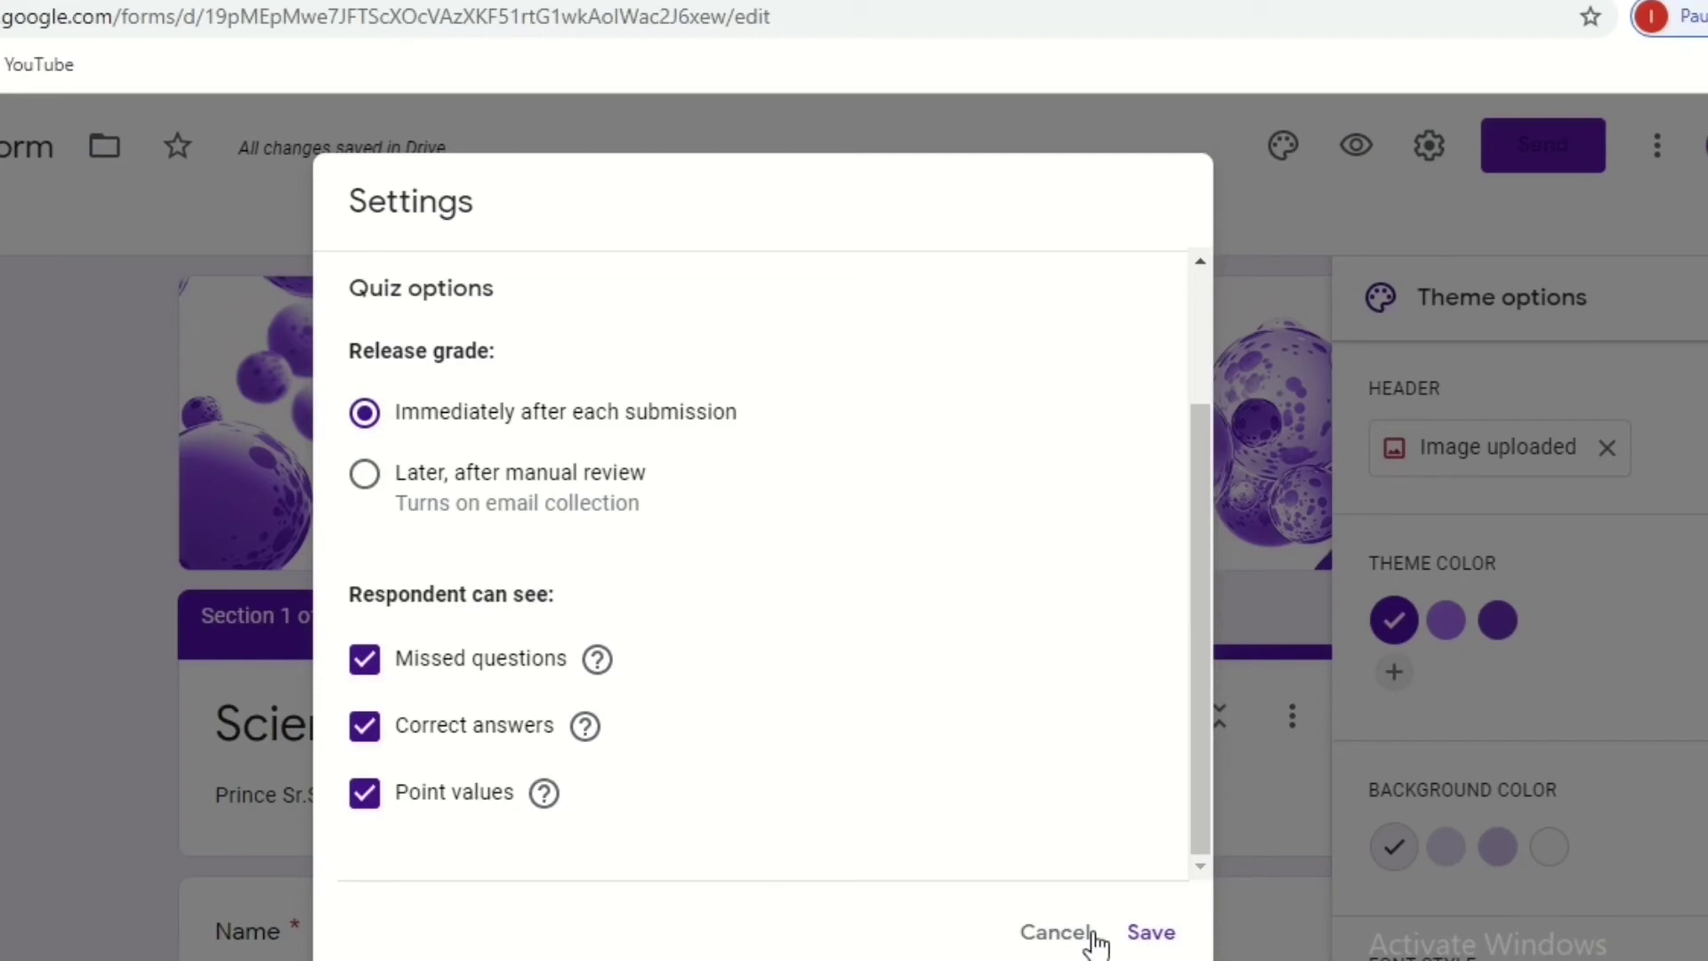
{"action": "left_click", "coordinate": [1147, 934]}
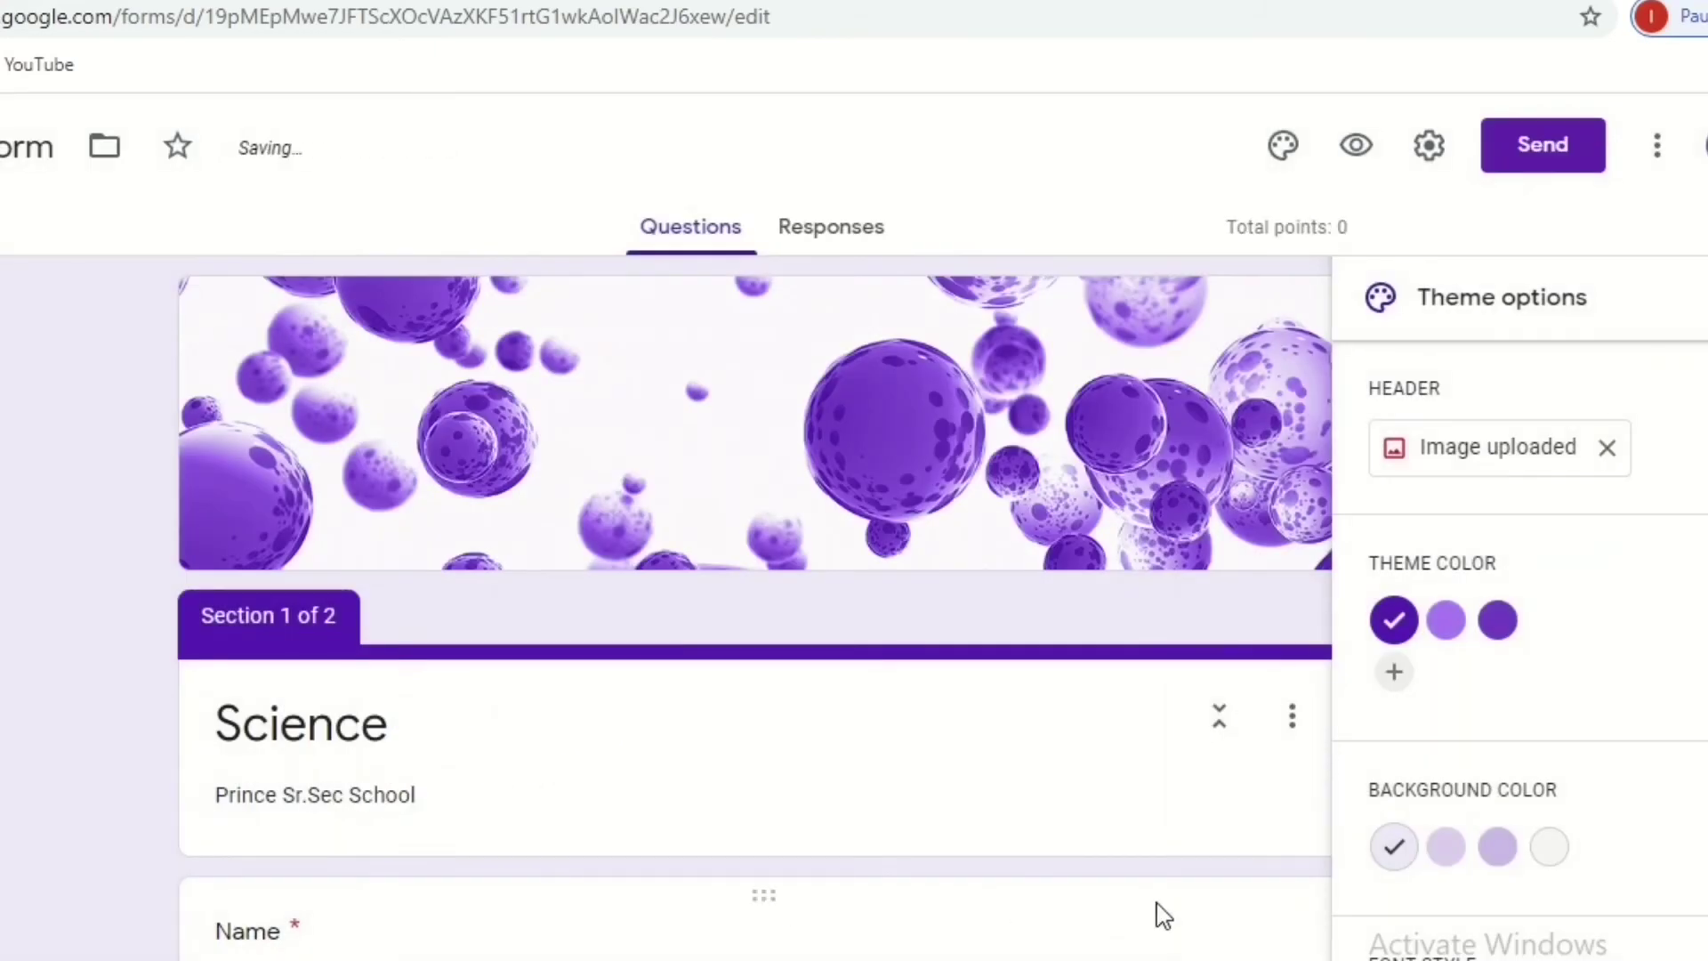
{"action": "scroll", "coordinate": [754, 533], "scroll_direction": "down", "scroll_amount": 15}
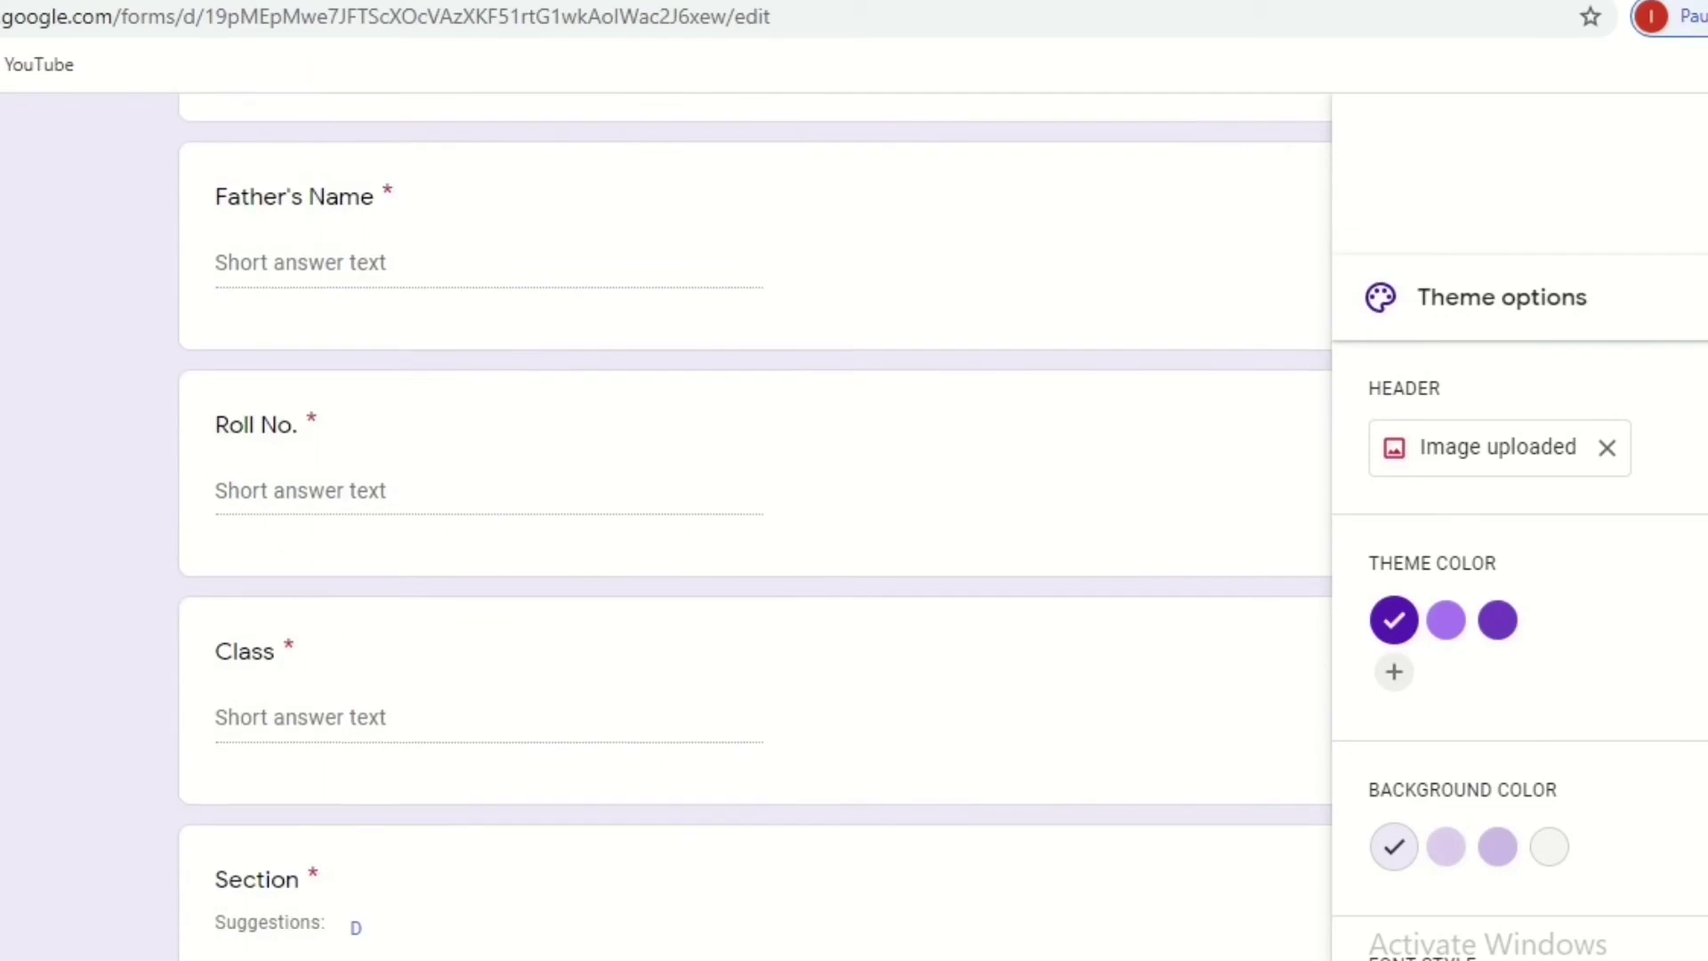
{"action": "scroll", "coordinate": [755, 534], "scroll_direction": "down", "scroll_amount": 7}
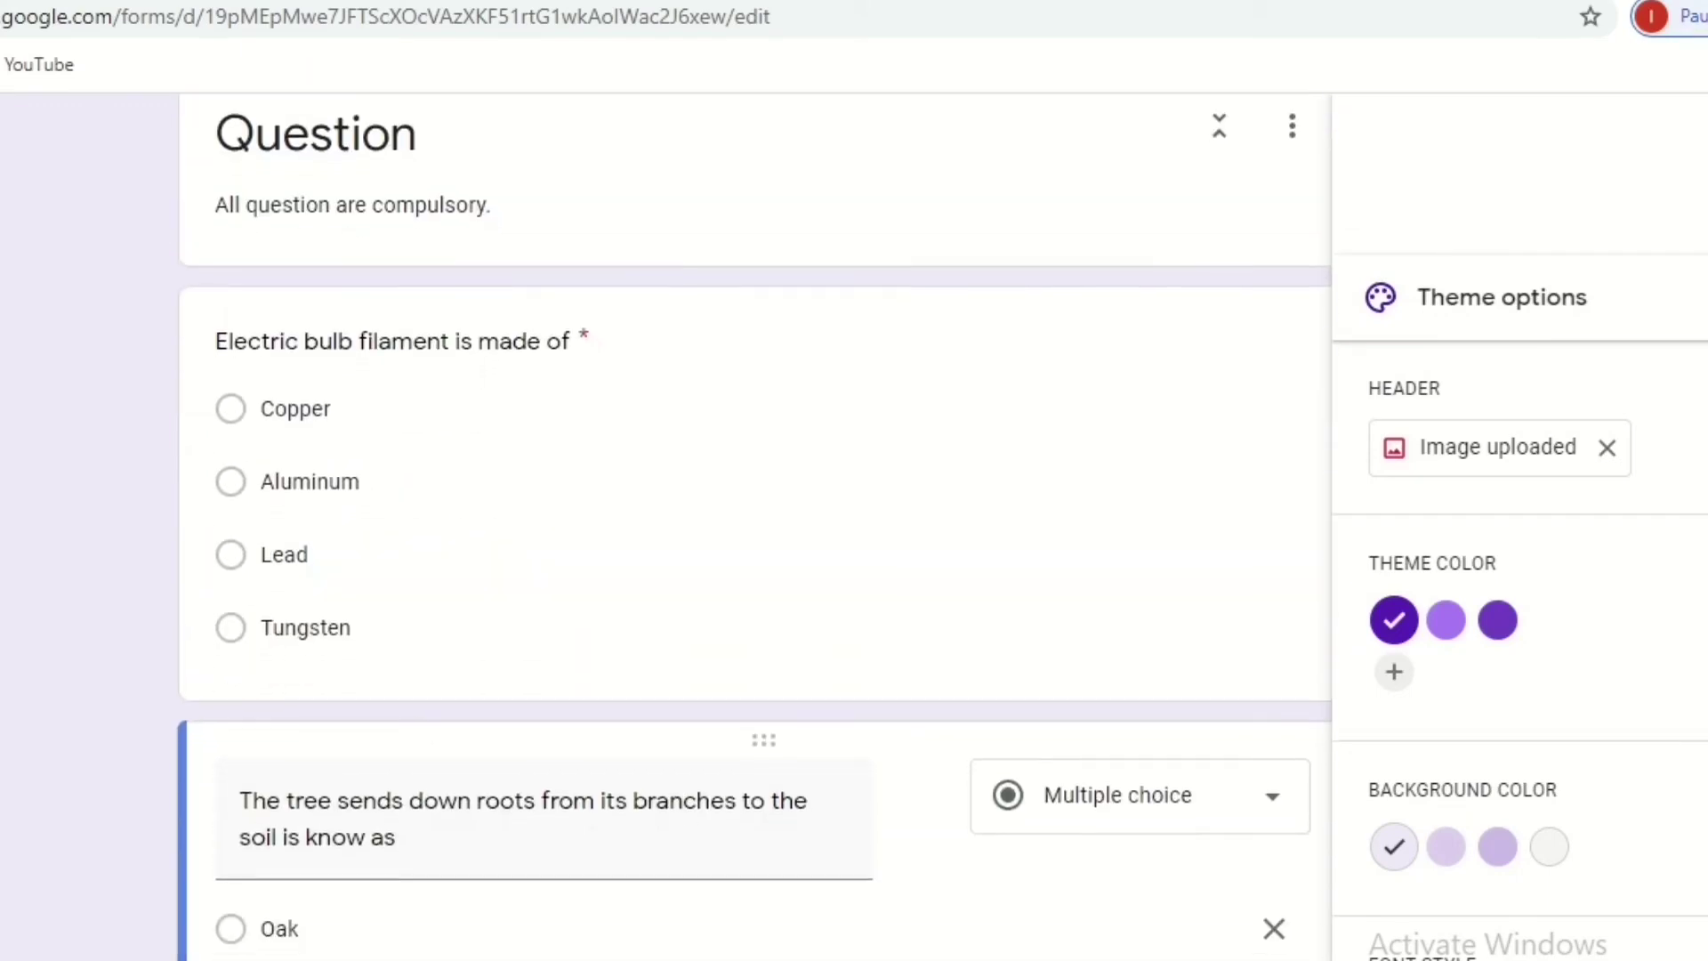
Mark Tungsten as the correct answer in the bulb filament question's answer key.
{"action": "left_click", "coordinate": [725, 617]}
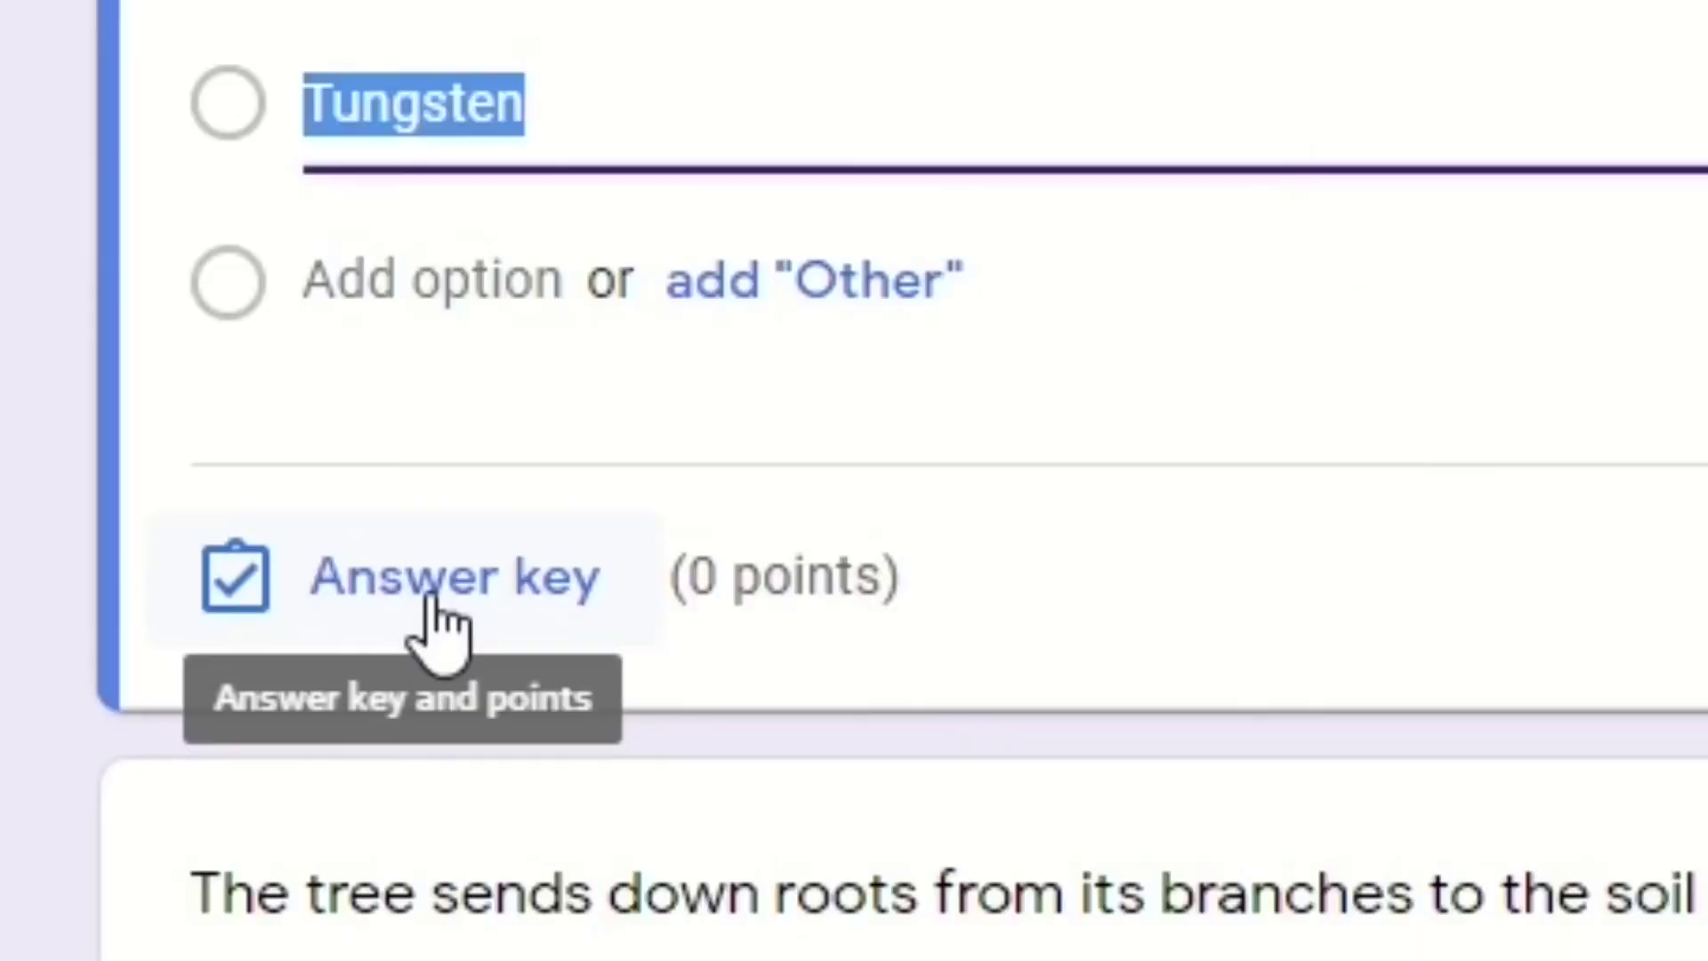
{"action": "left_click", "coordinate": [317, 836]}
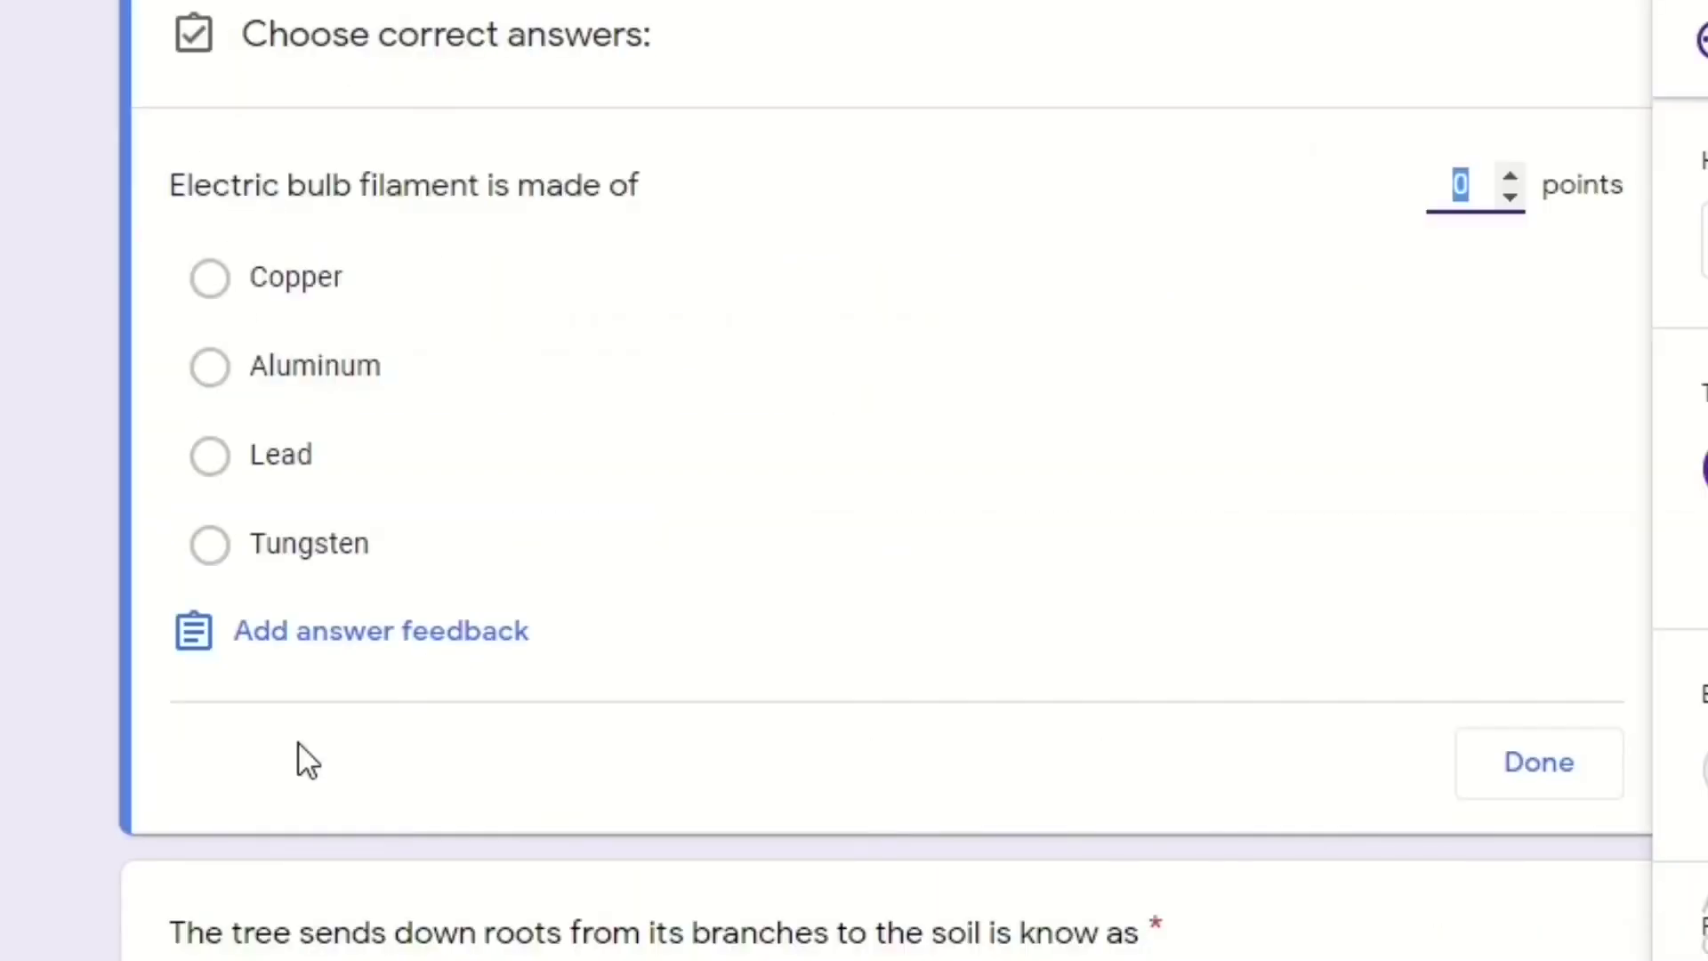
{"action": "left_click", "coordinate": [210, 543]}
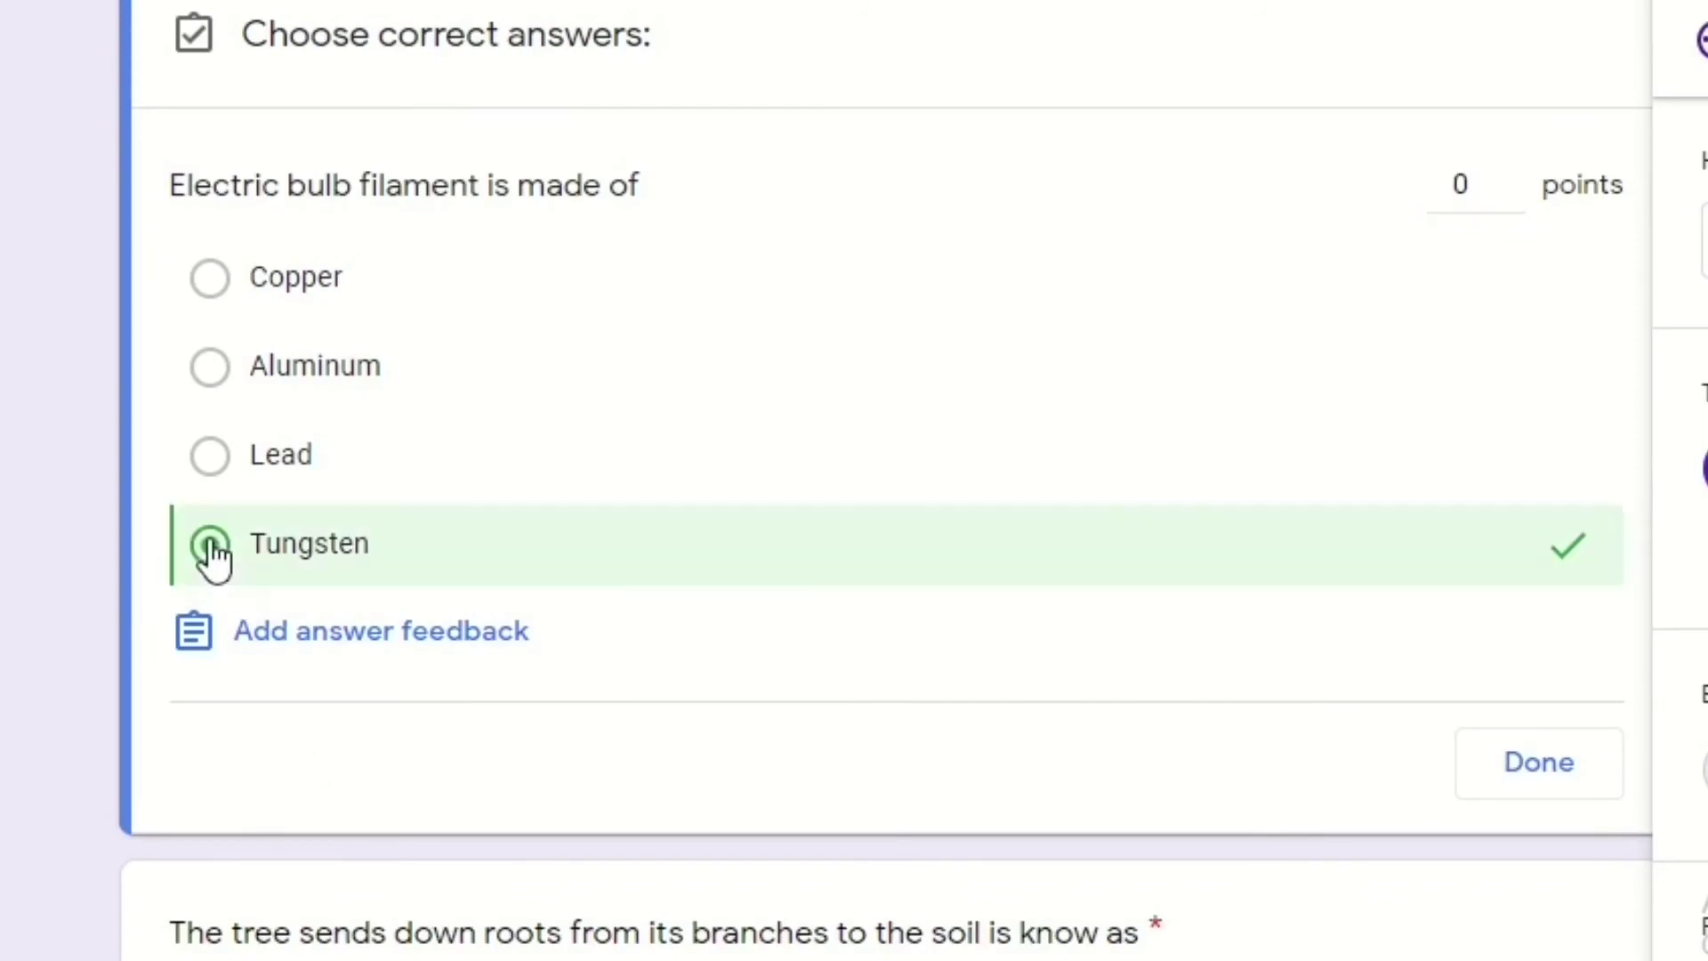
{"action": "left_click", "coordinate": [1559, 770]}
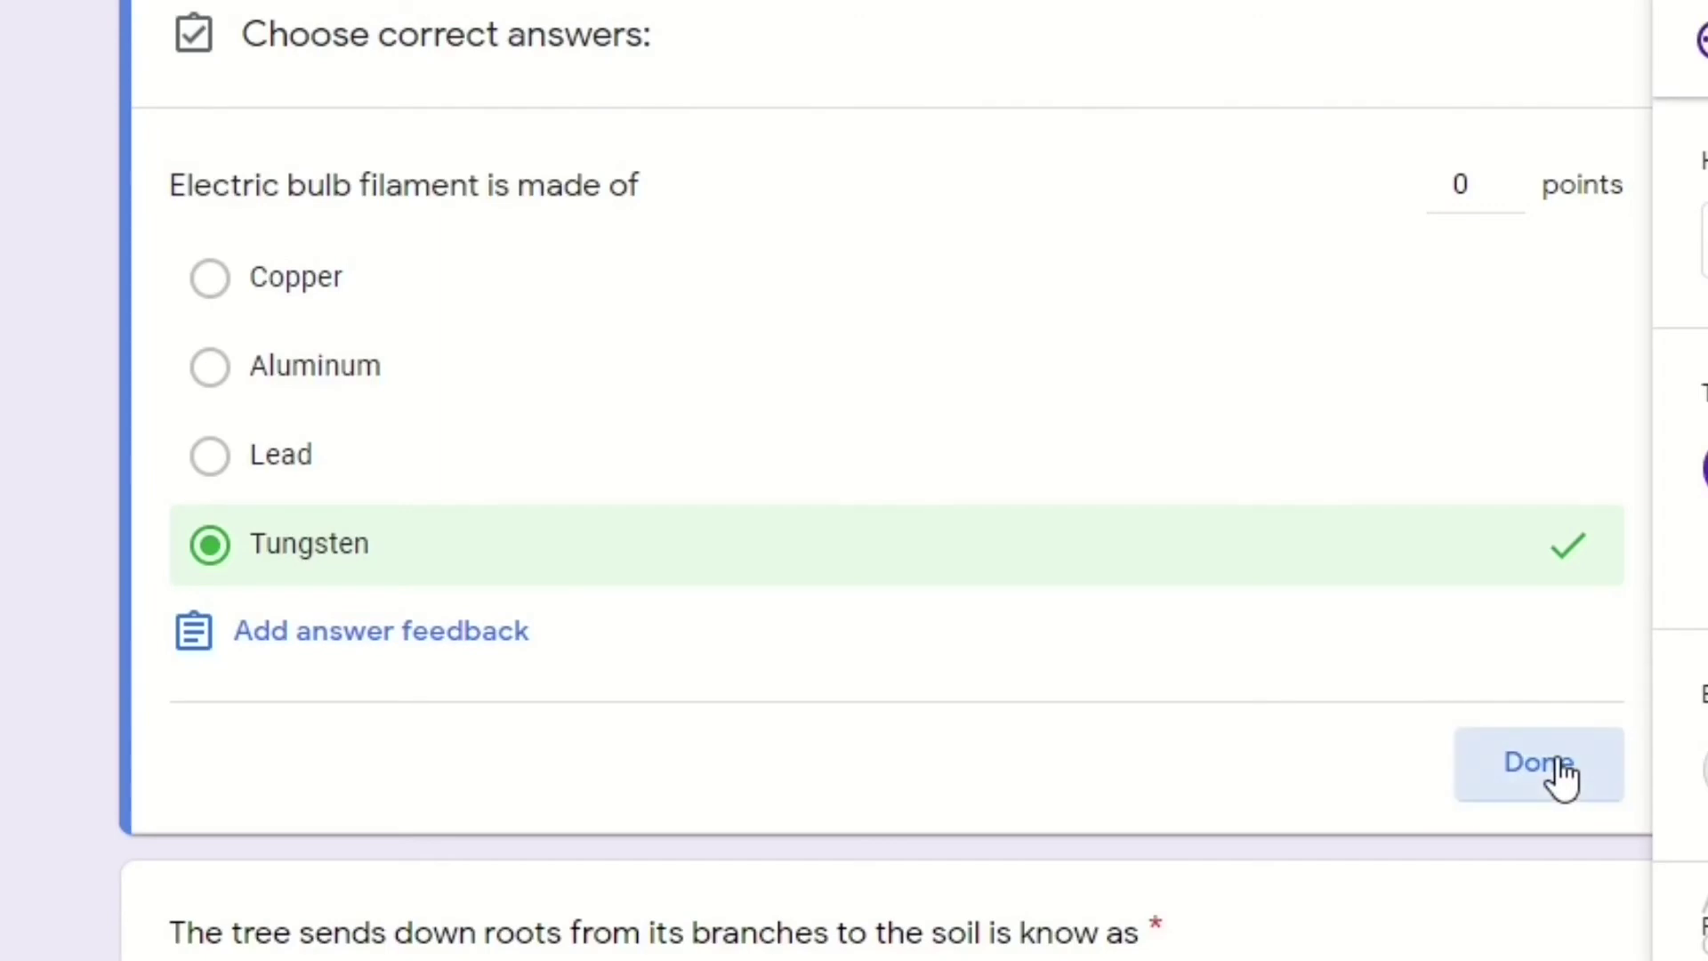
Mark Banyan as the correct answer in the tree roots question's answer key.
{"action": "scroll", "coordinate": [889, 489], "scroll_direction": "down", "scroll_amount": 5}
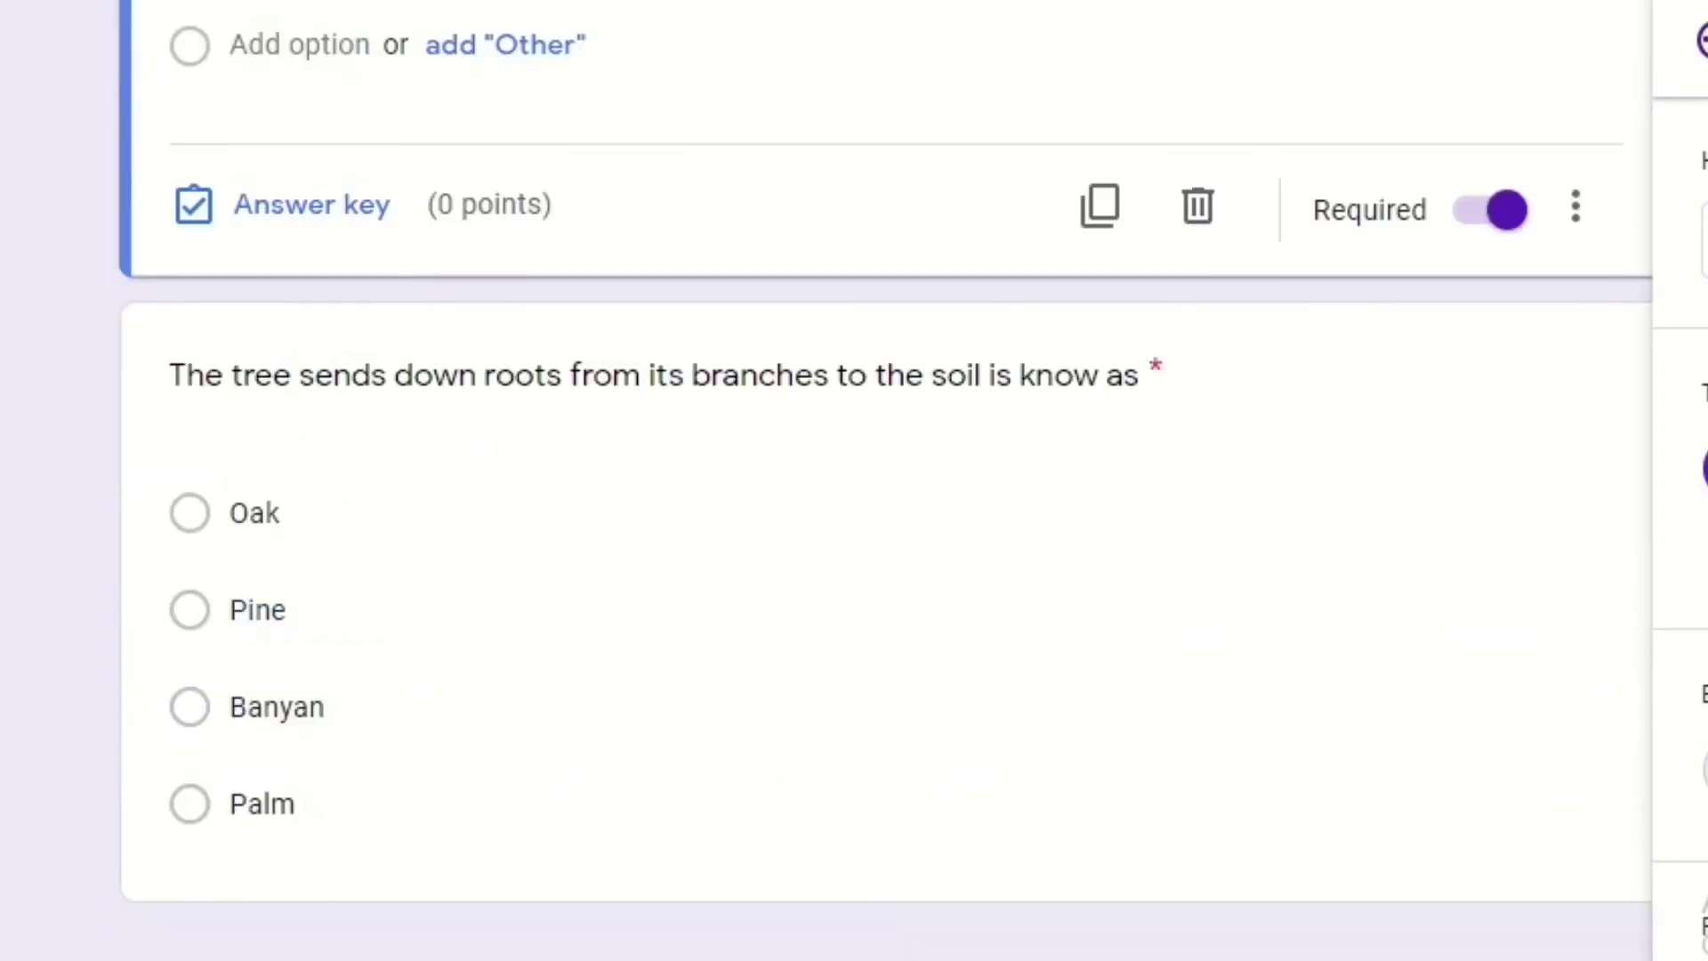
{"action": "left_click", "coordinate": [201, 716]}
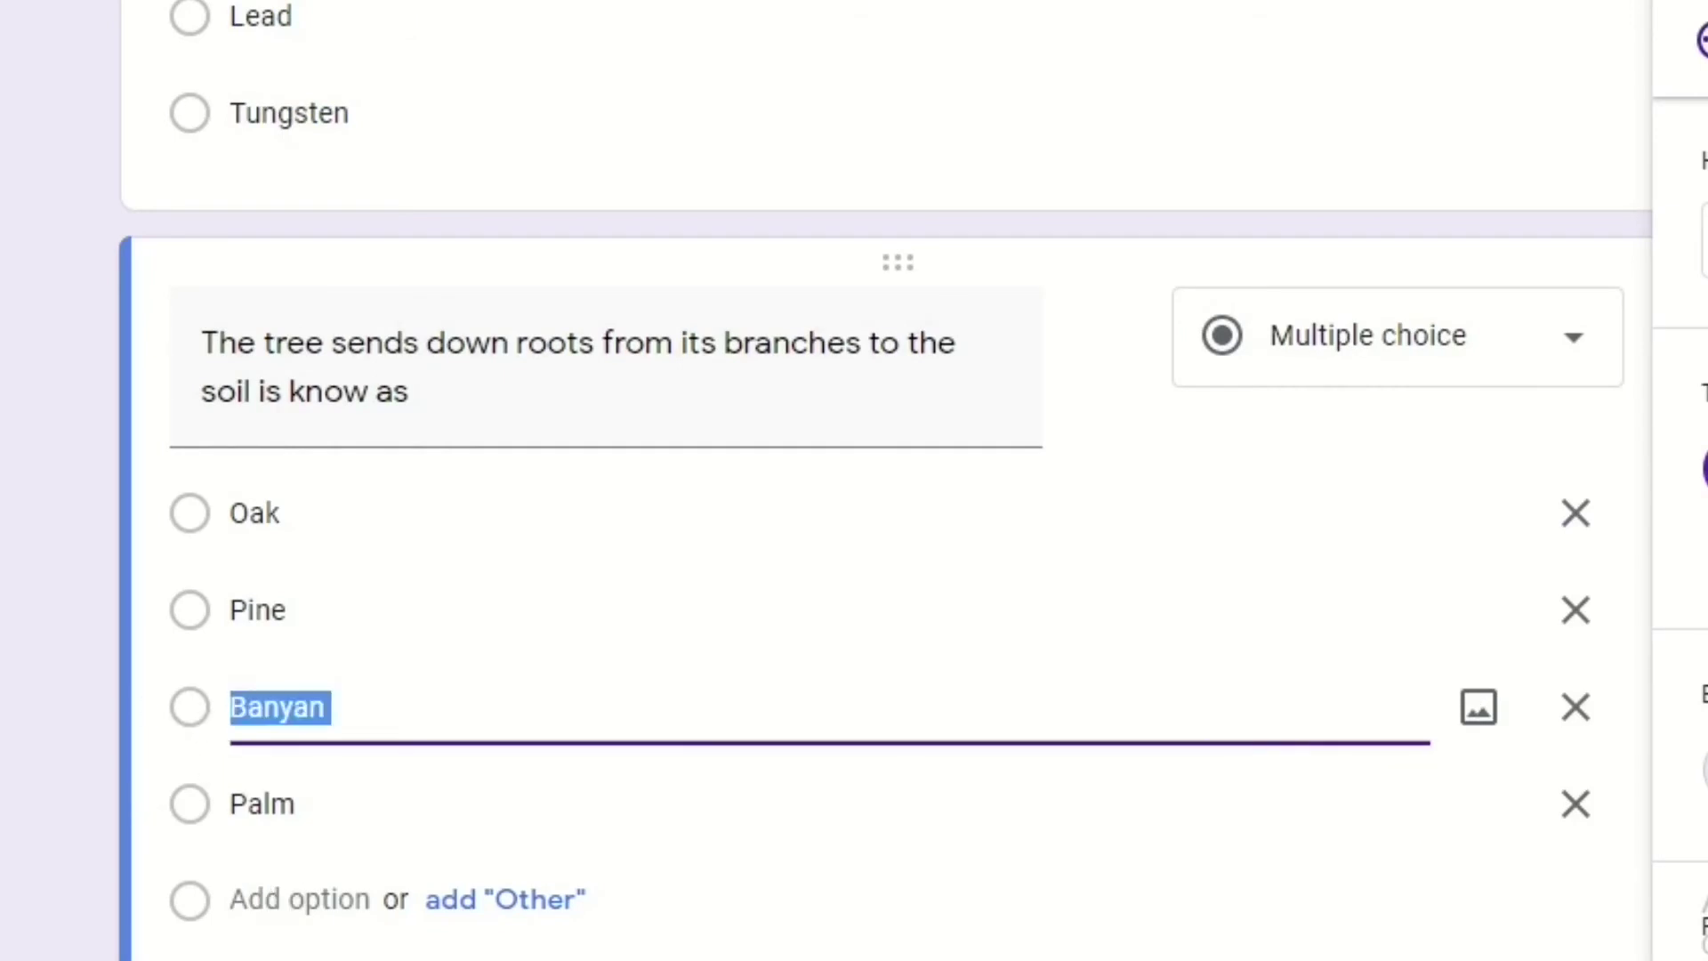
{"action": "scroll", "coordinate": [1180, 719], "scroll_direction": "down", "scroll_amount": 2}
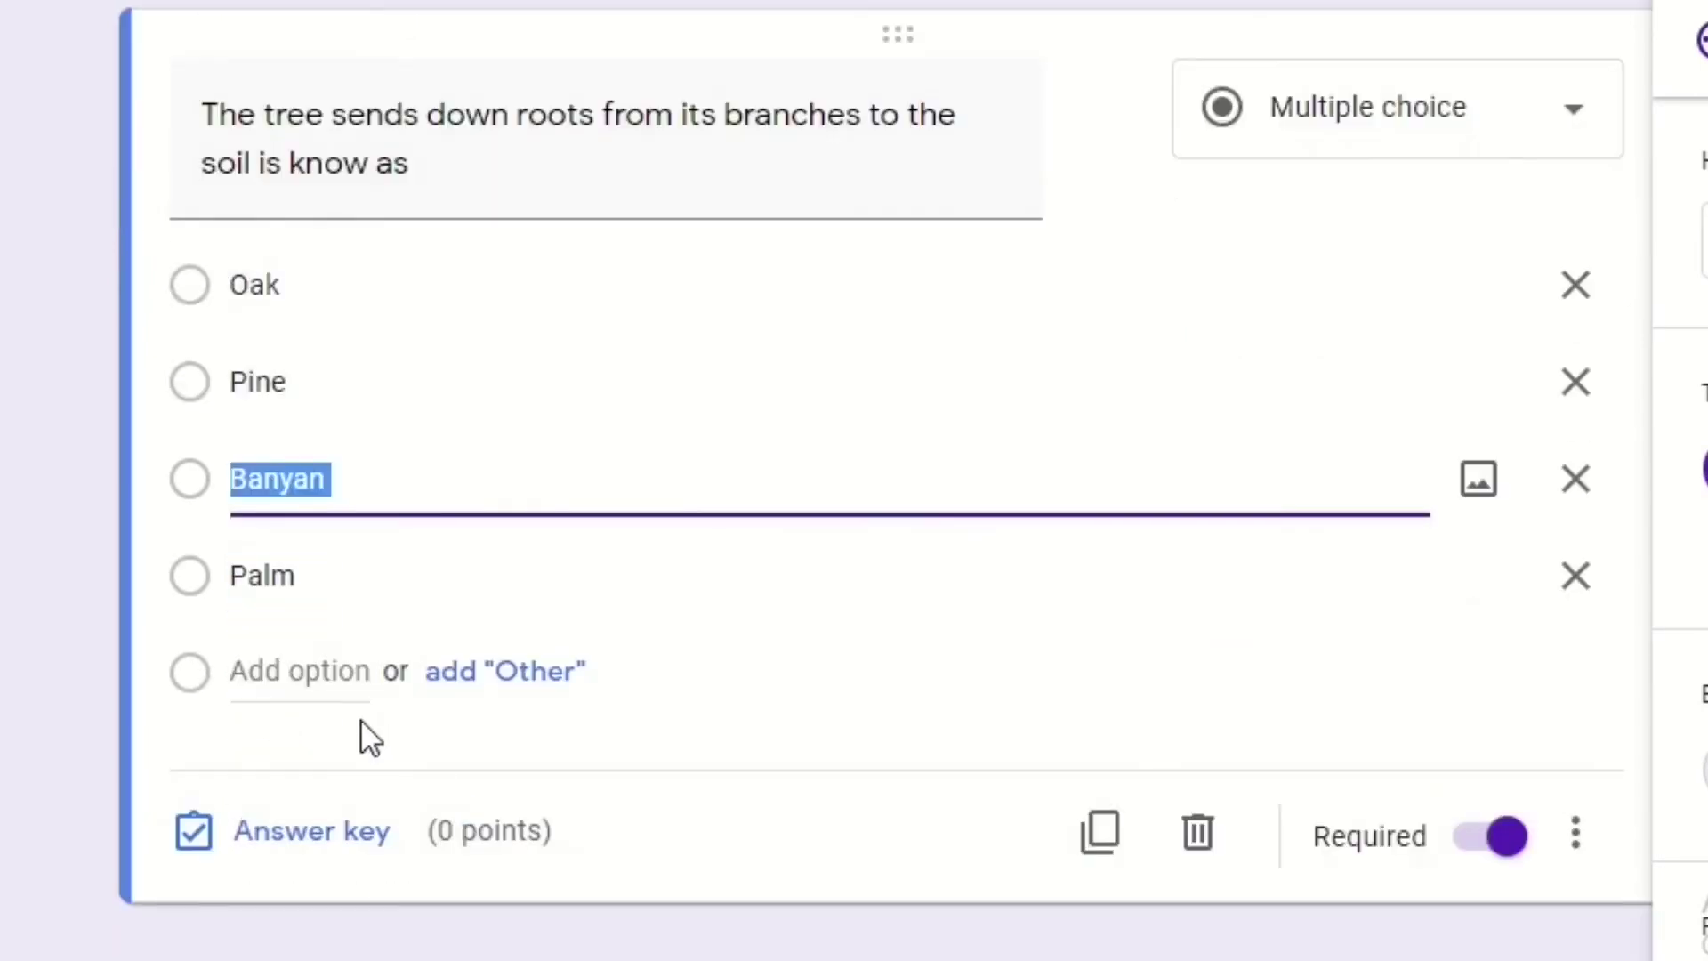
{"action": "left_click", "coordinate": [354, 827]}
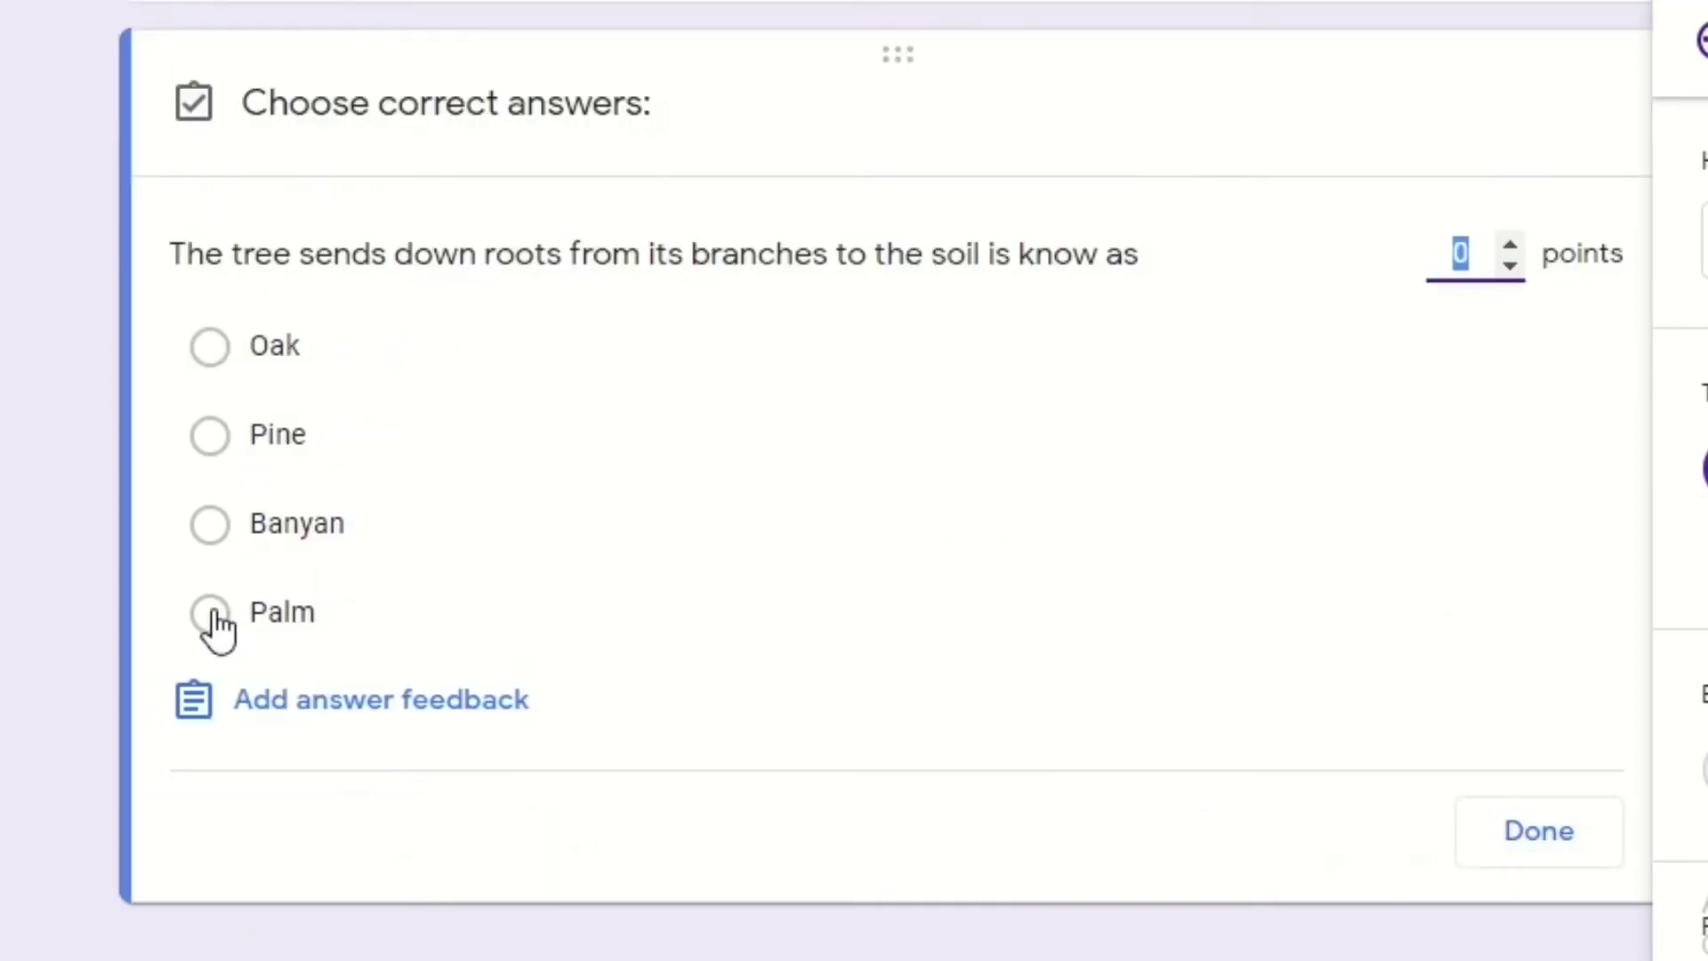
{"action": "left_click", "coordinate": [211, 525]}
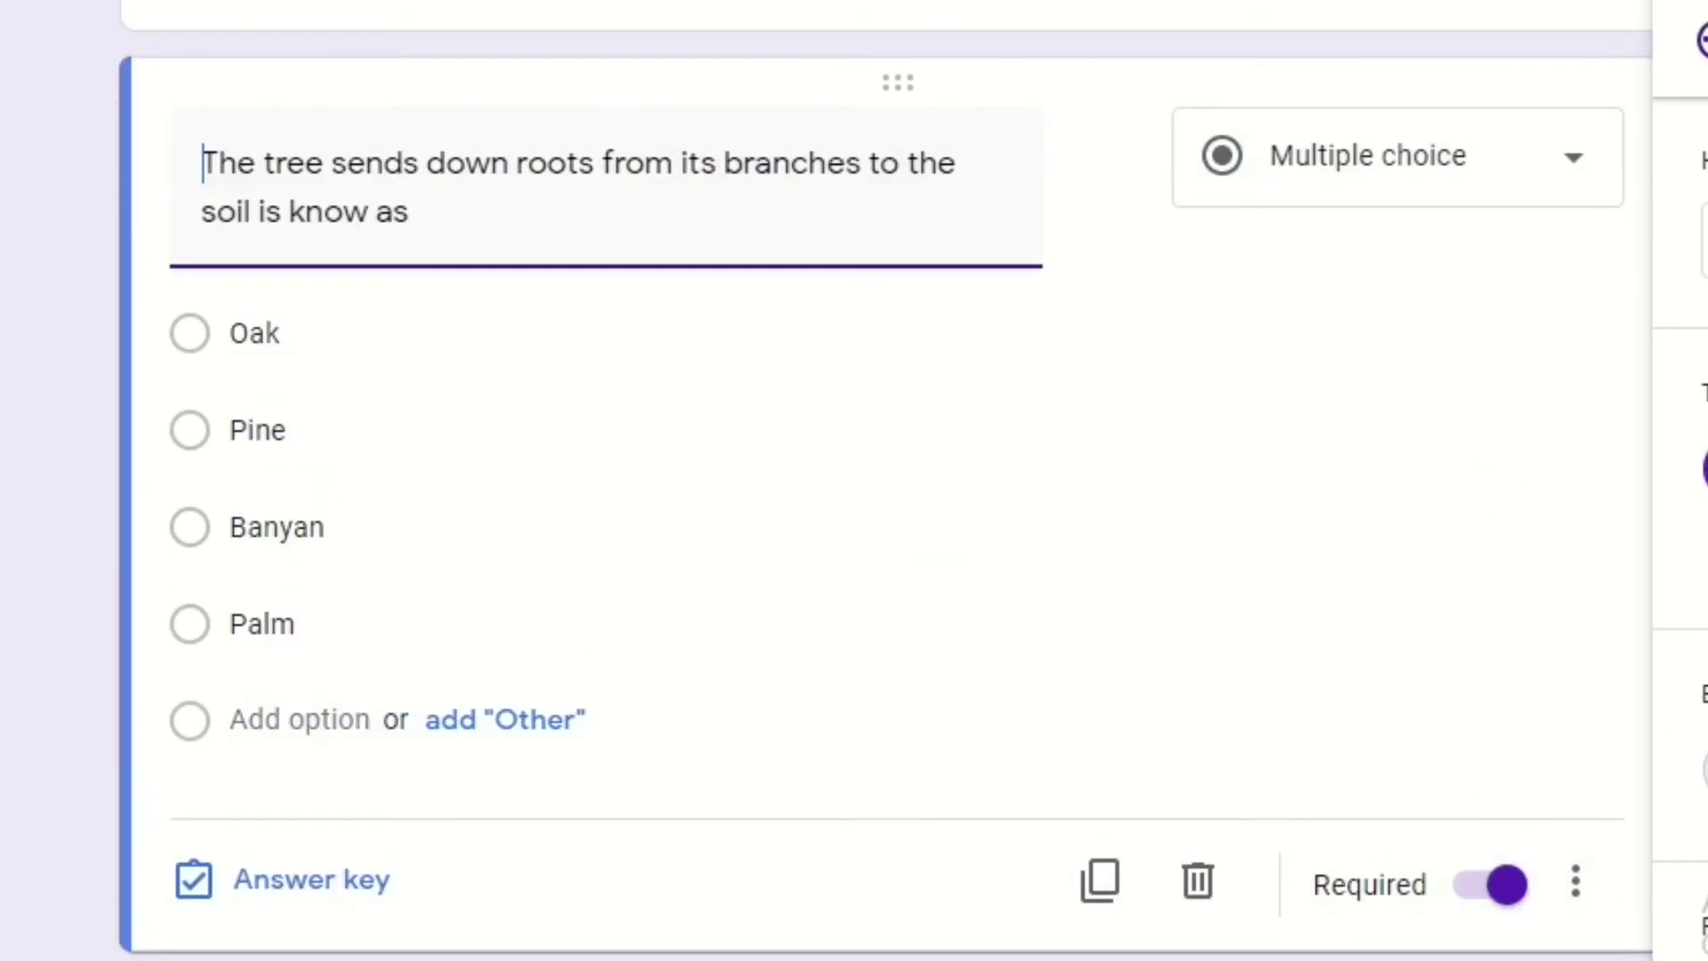
{"action": "scroll", "coordinate": [886, 480], "scroll_direction": "up", "scroll_amount": 20}
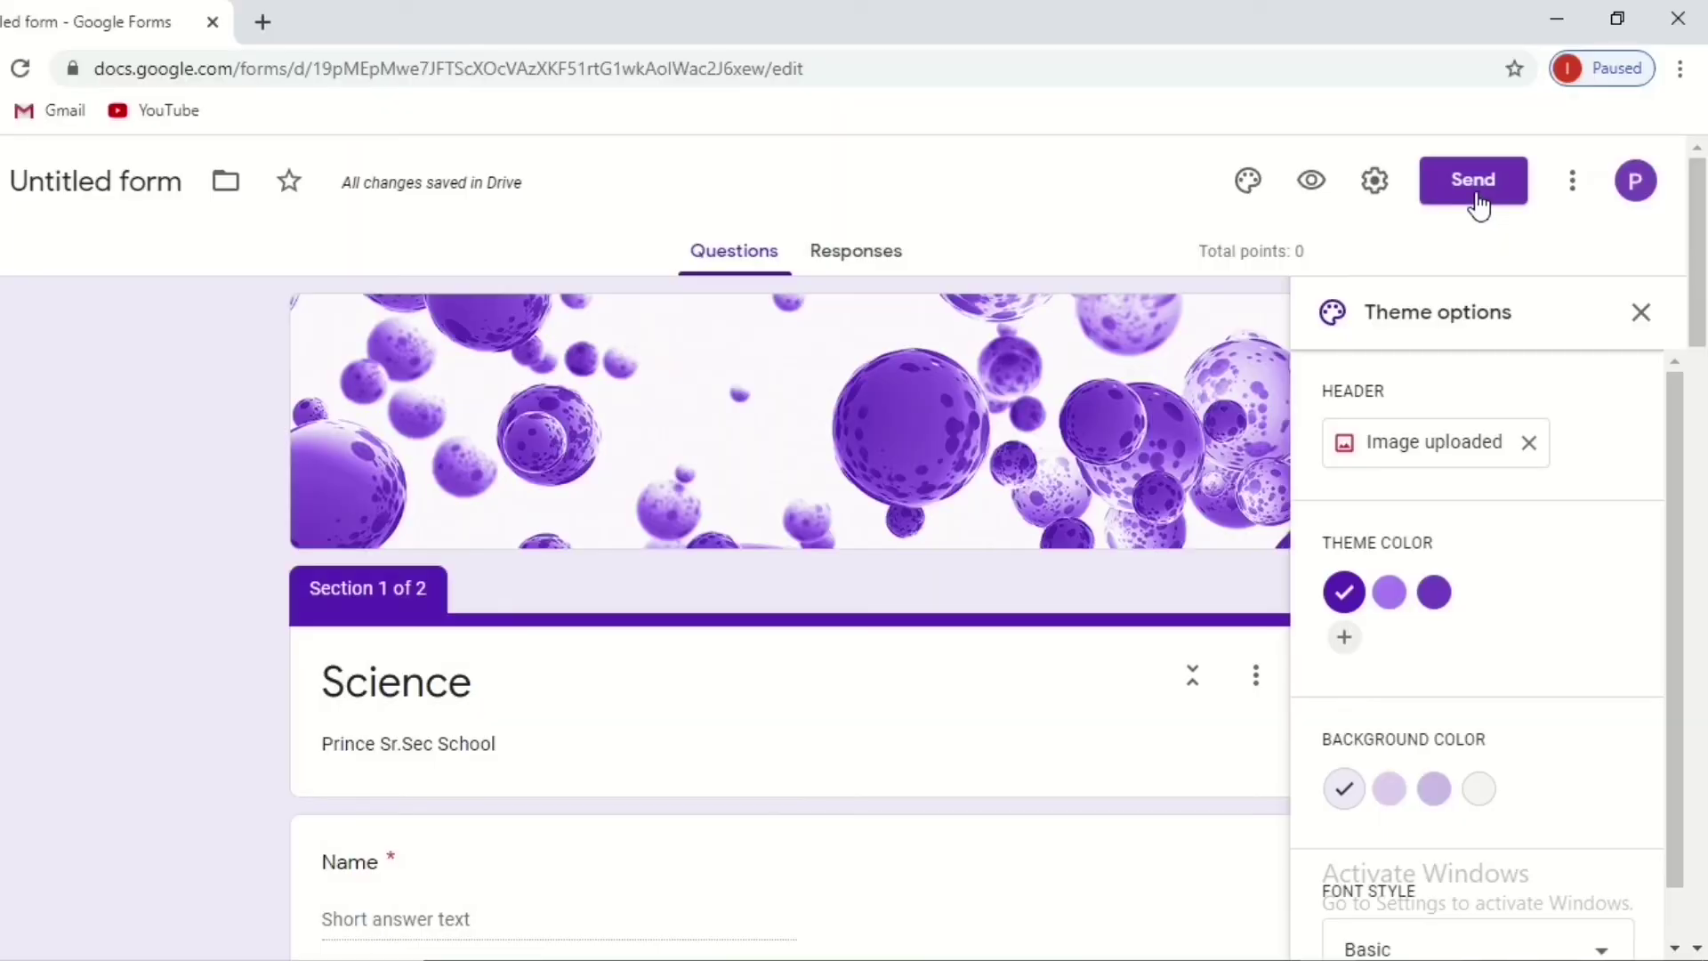
Copy the form's shortened link from the Send dialog, then close the dialog.
{"action": "left_click", "coordinate": [1641, 312]}
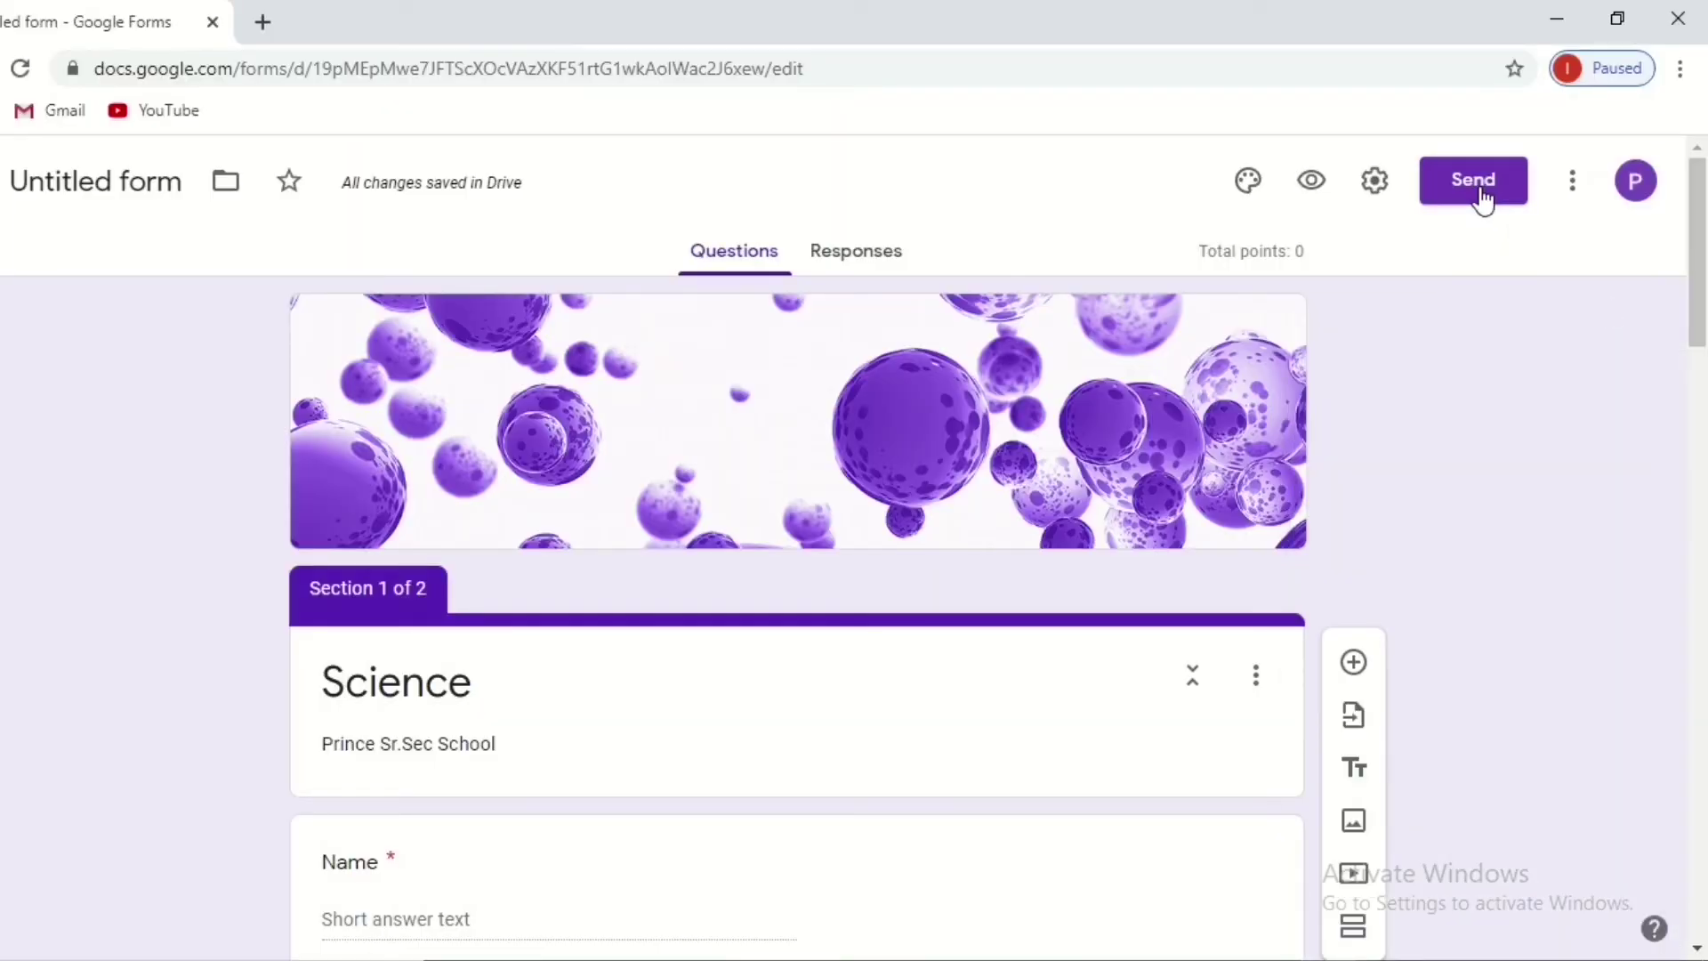
{"action": "left_click", "coordinate": [1482, 196]}
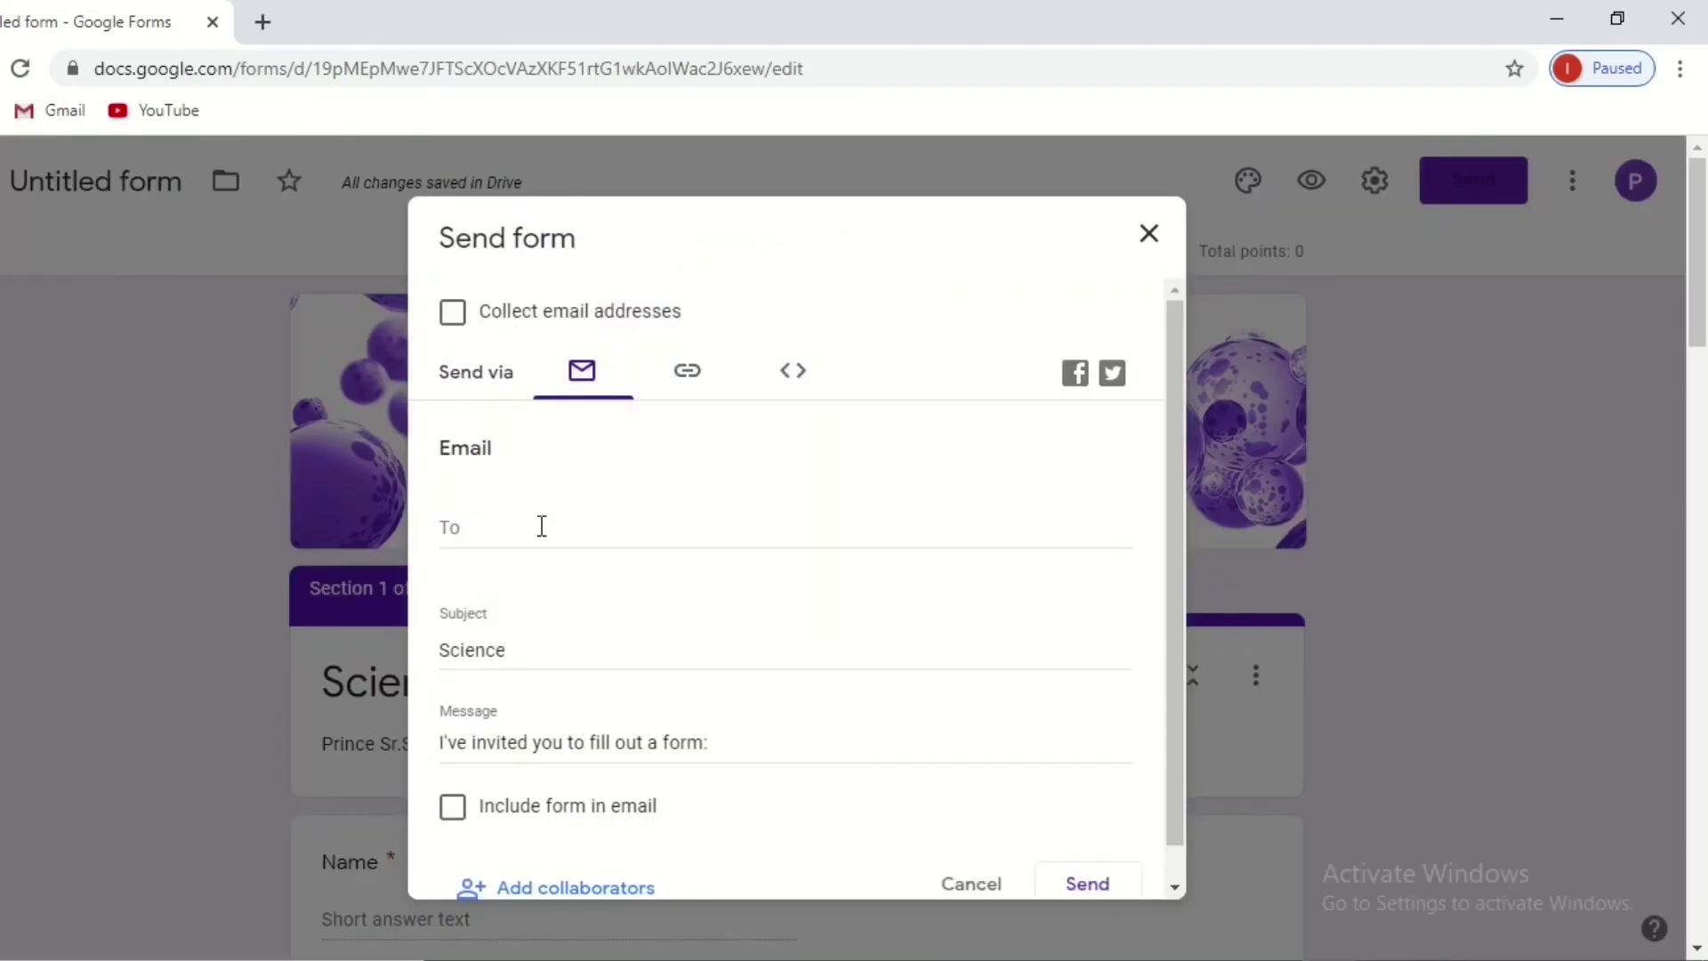
{"action": "left_click", "coordinate": [691, 381]}
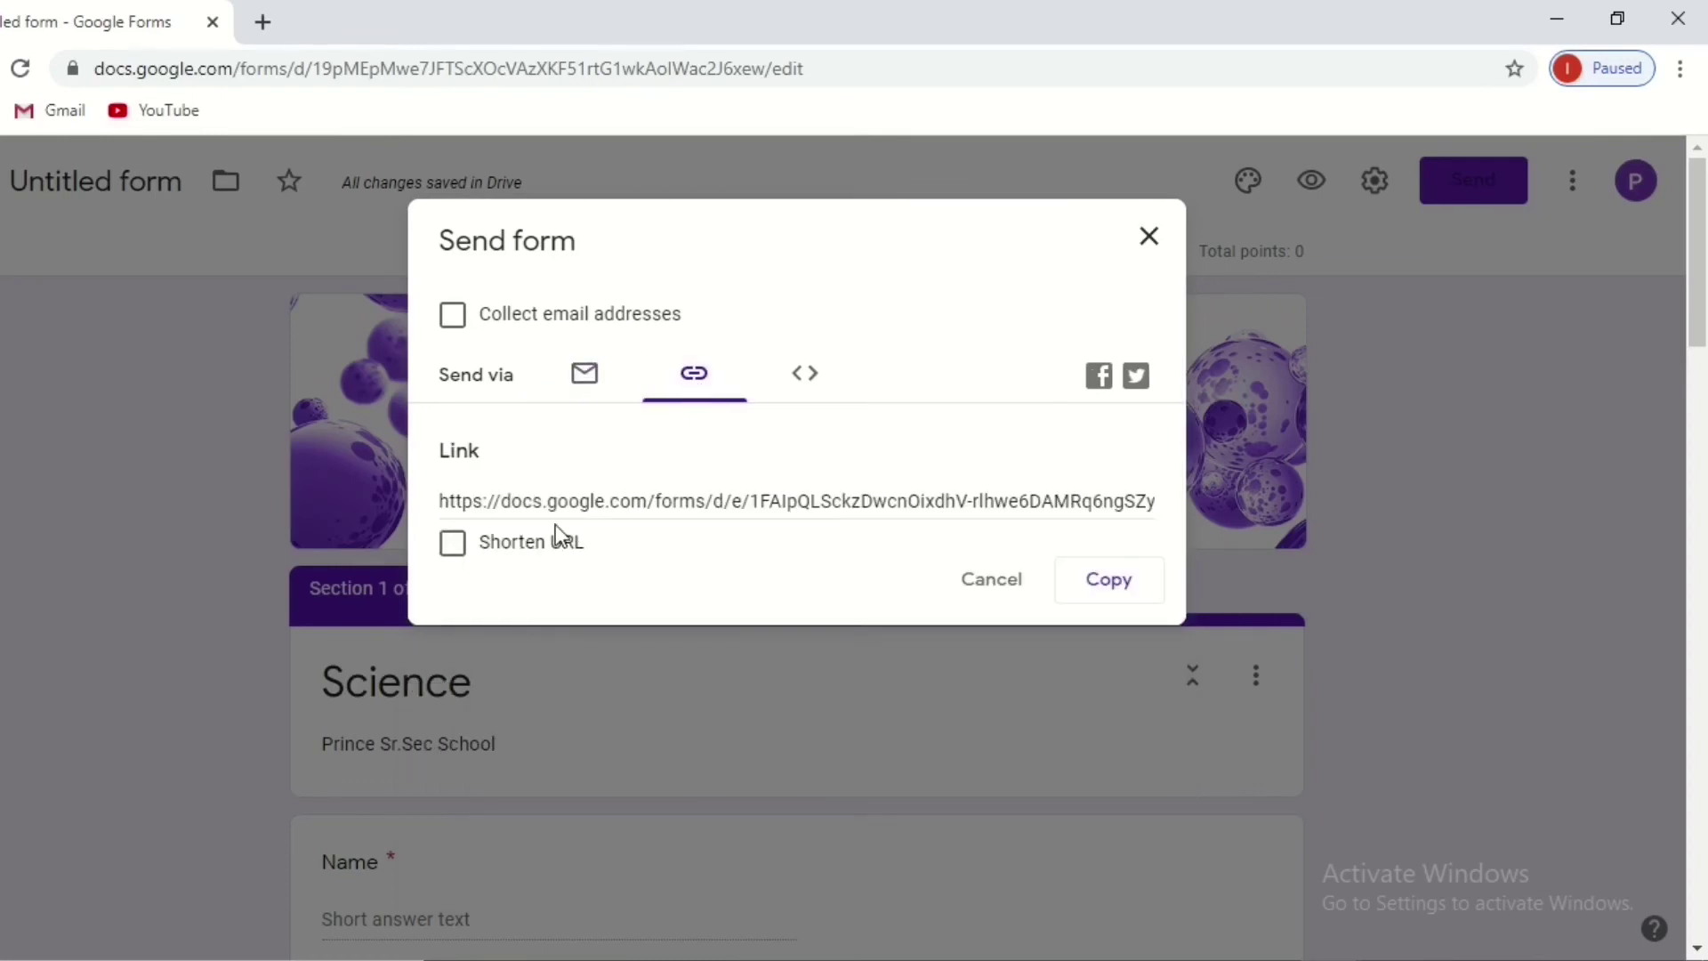
{"action": "left_click", "coordinate": [452, 544]}
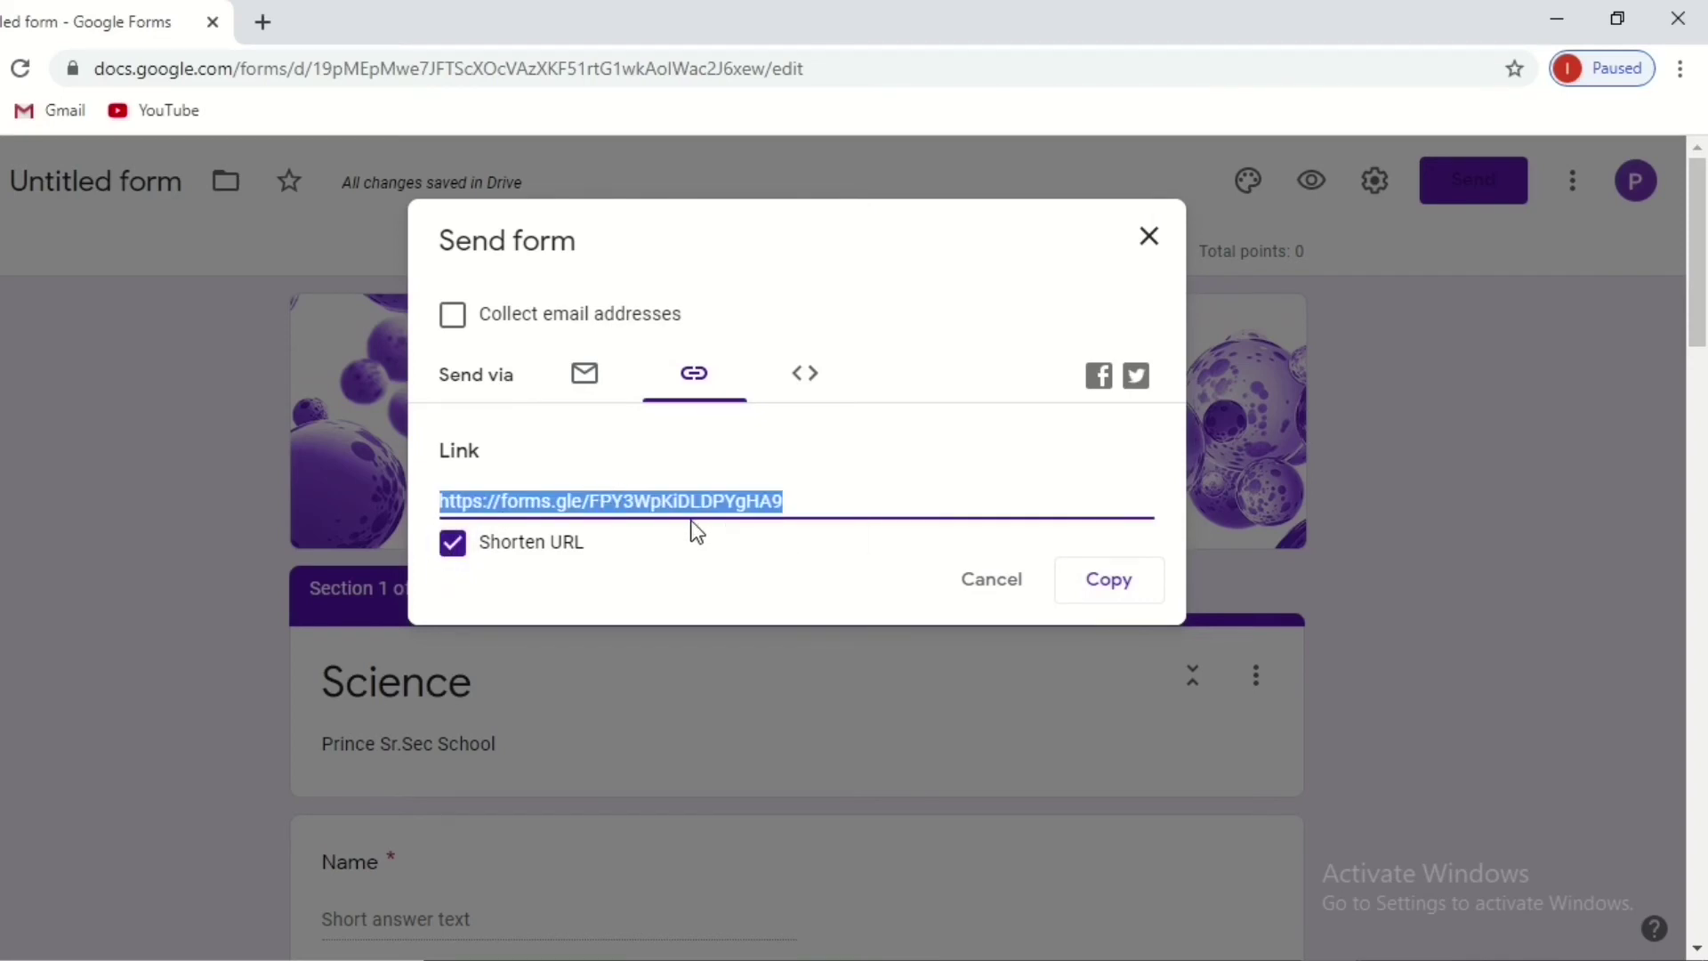
{"action": "left_click", "coordinate": [1100, 587]}
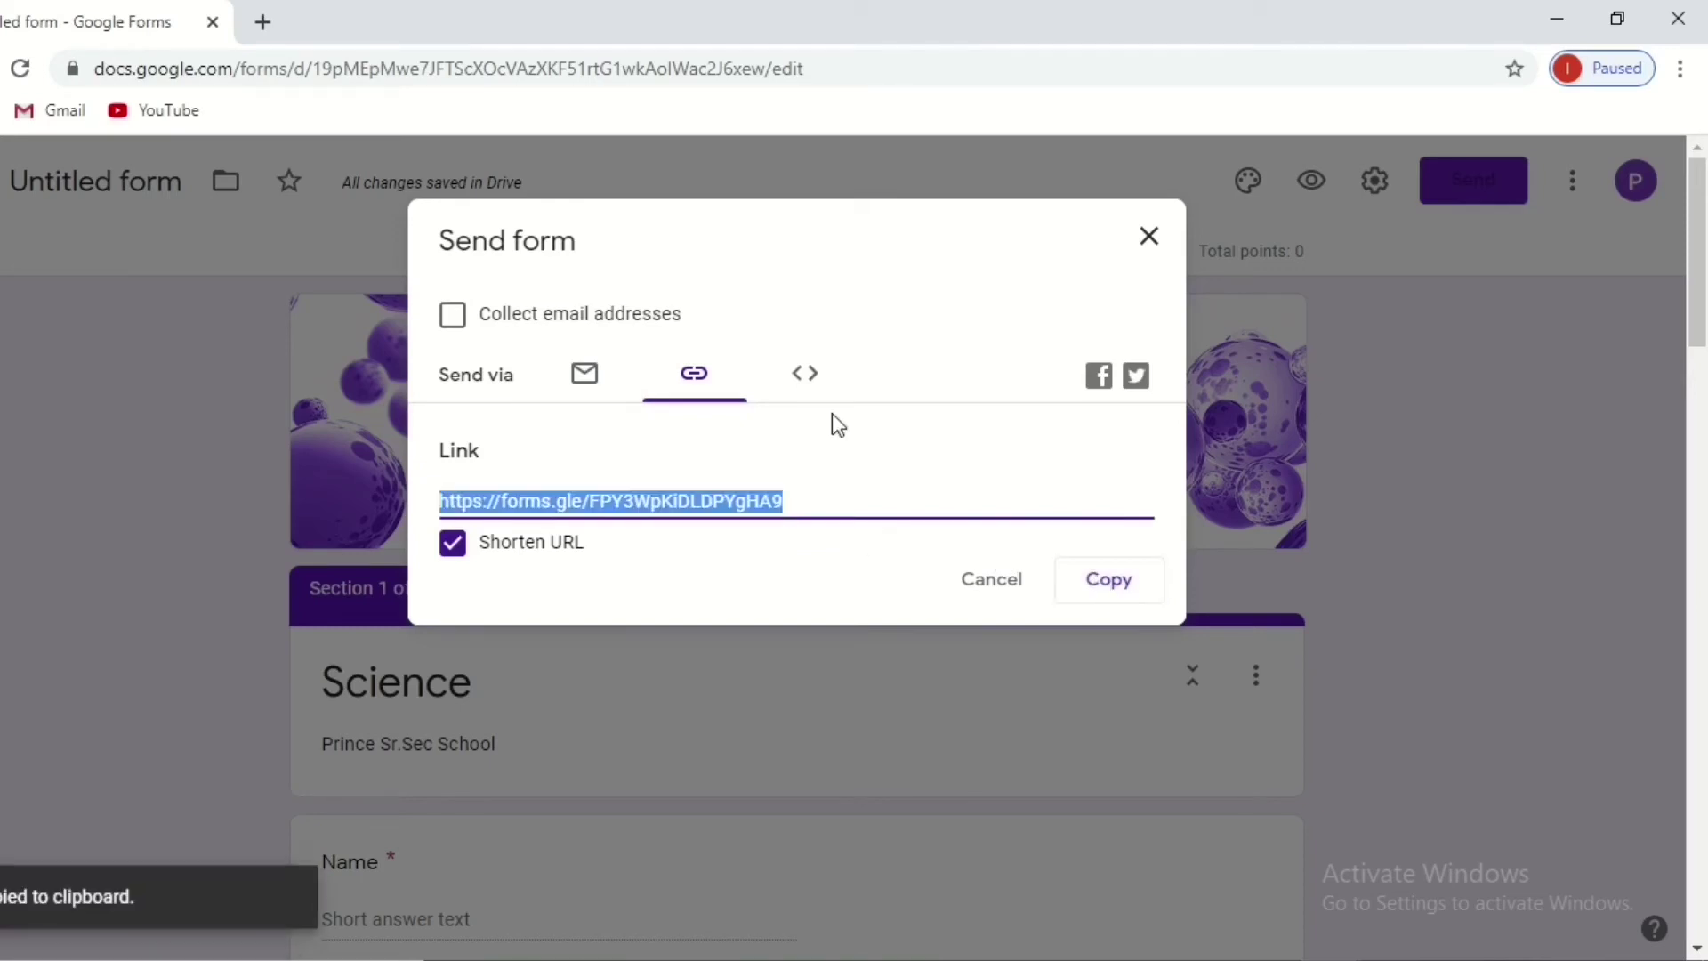
{"action": "mouse_move", "coordinate": [391, 13]}
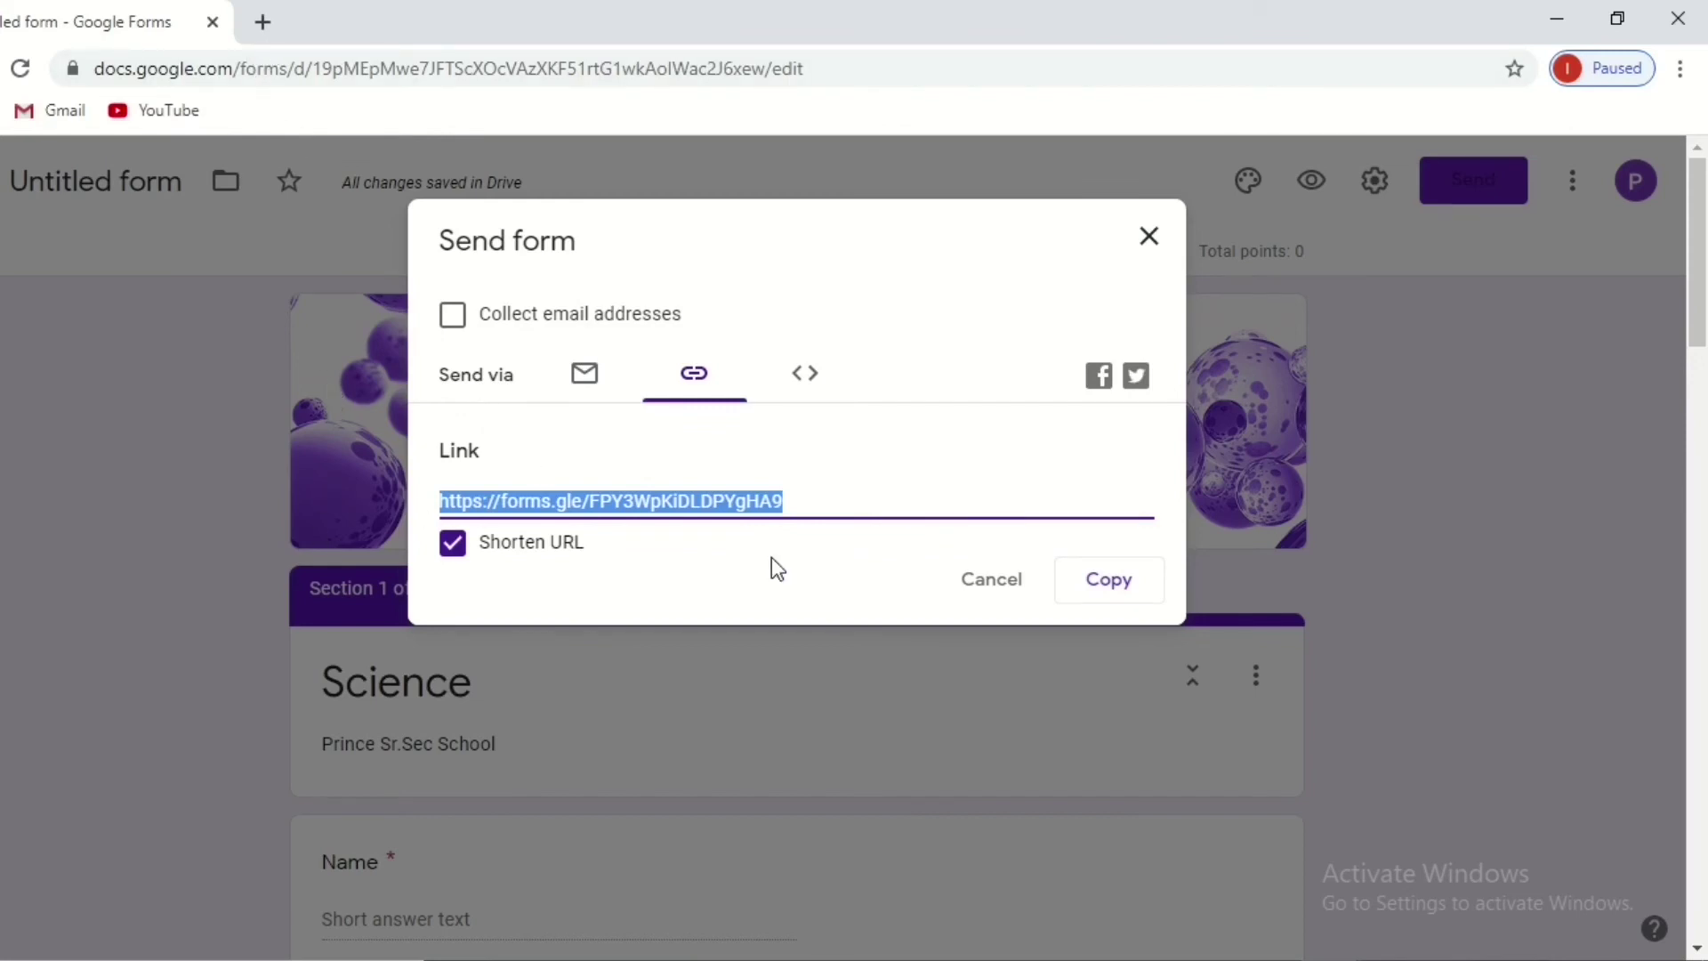
{"action": "left_click", "coordinate": [991, 582]}
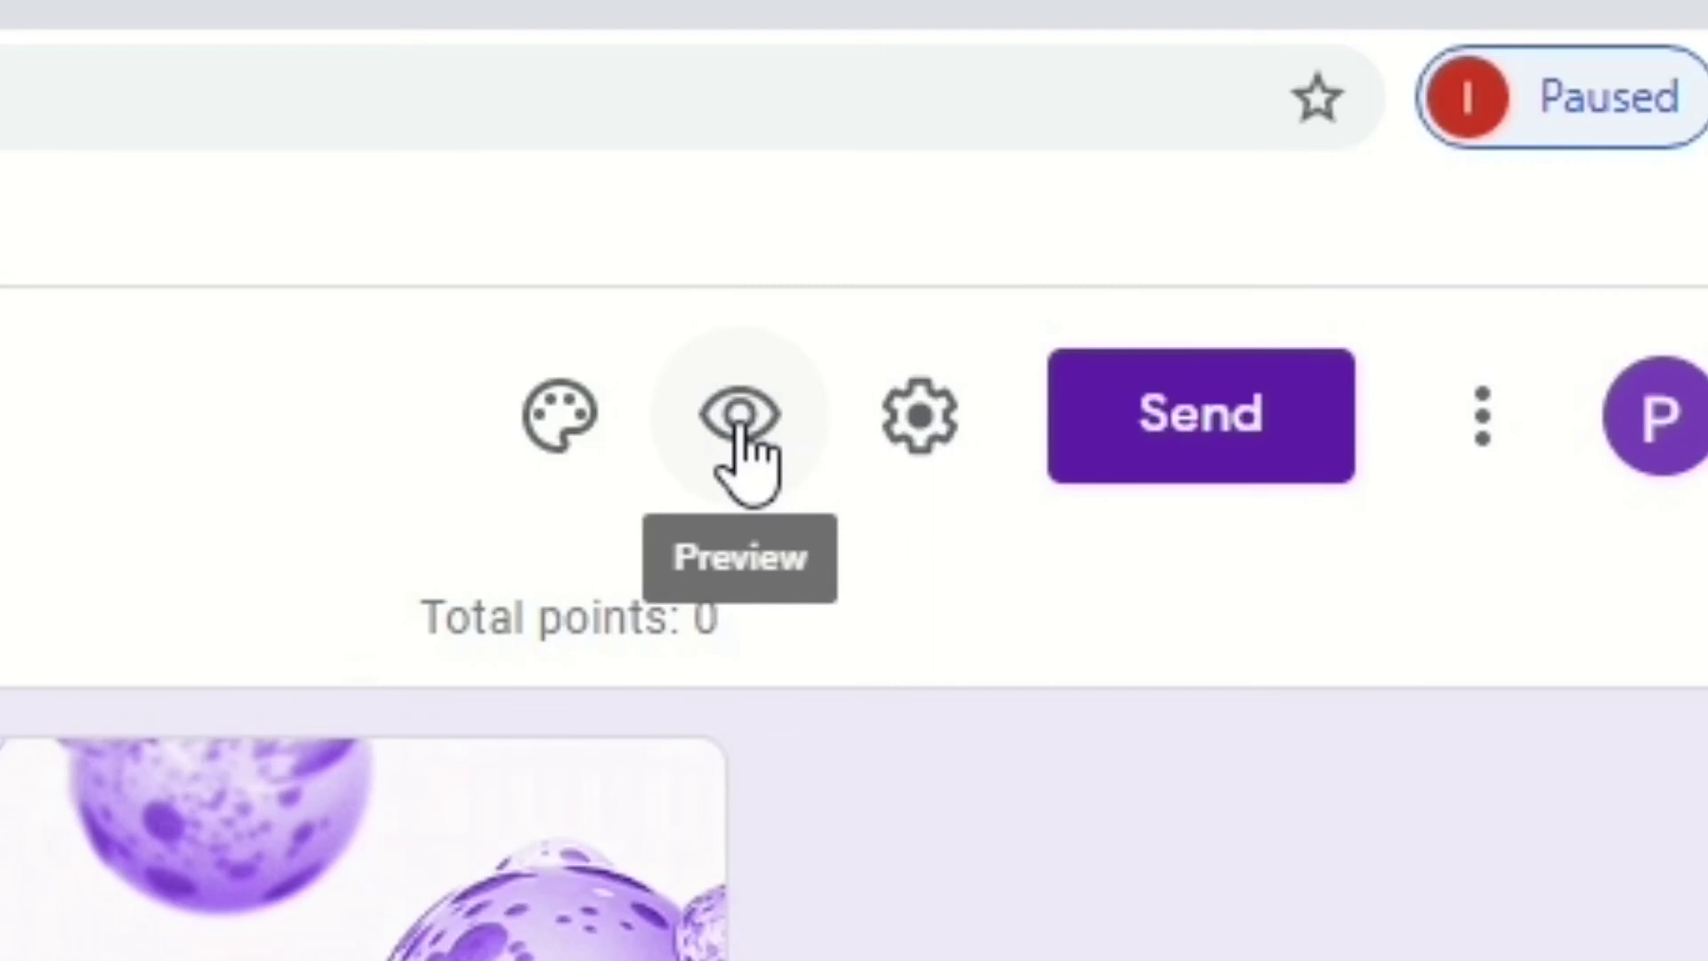
Preview the form, then show its shortened forms.gle link in the Send dialog.
{"action": "left_click", "coordinate": [738, 427]}
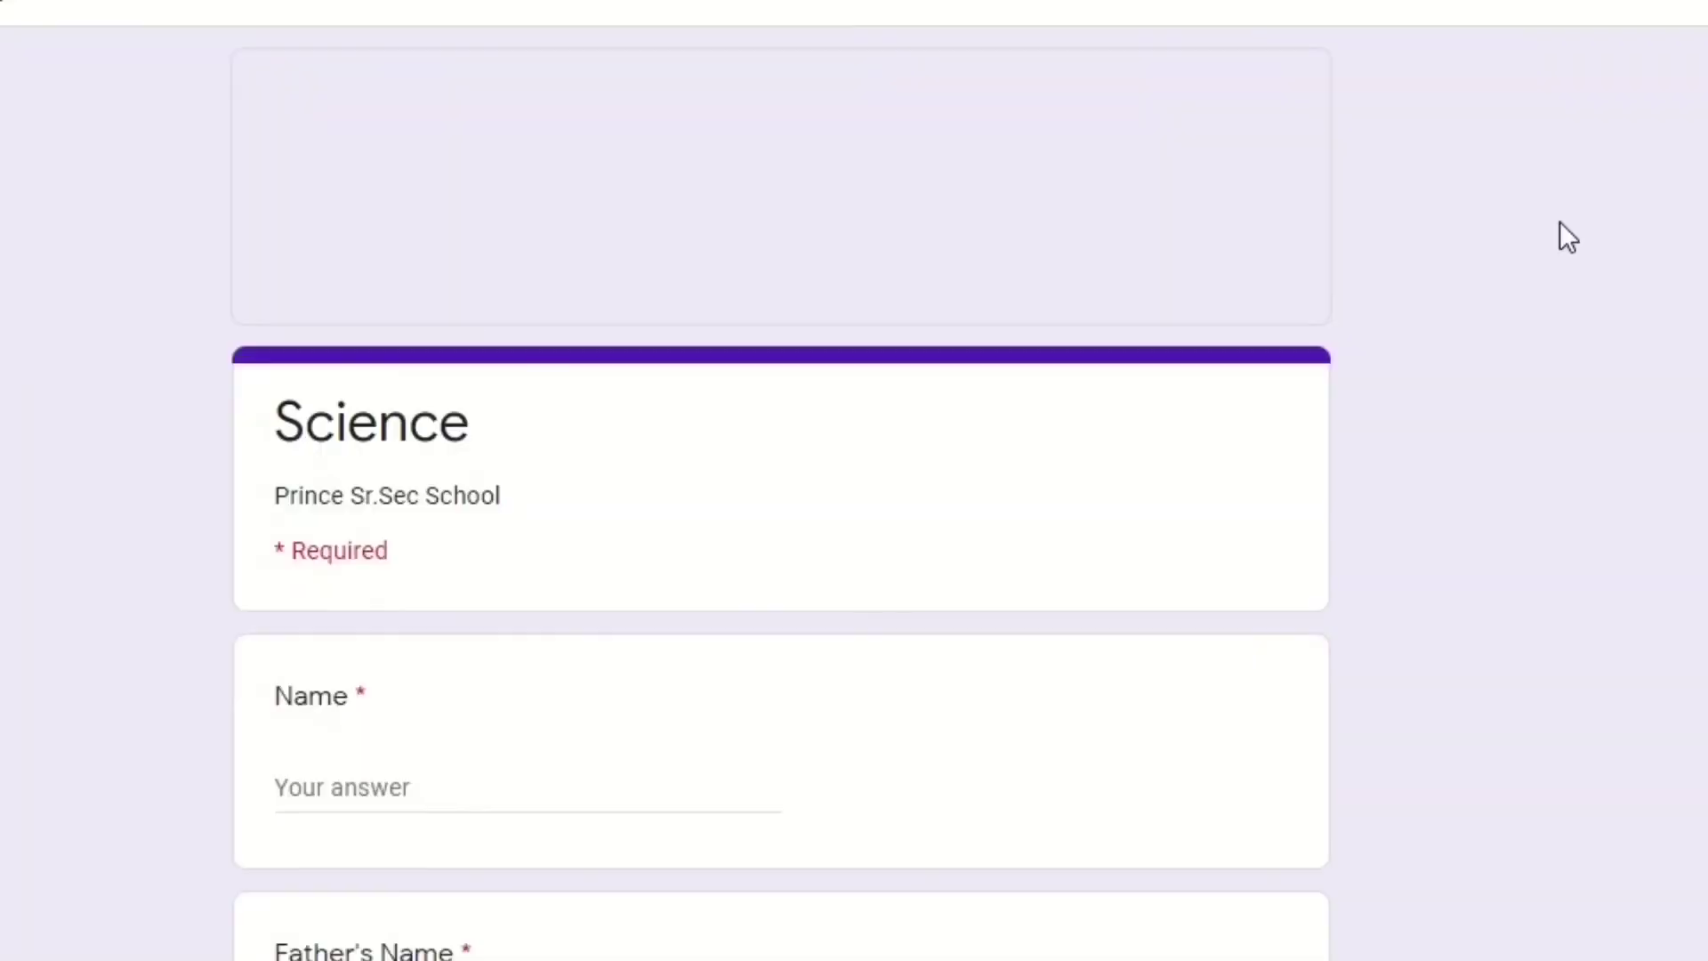
{"action": "scroll", "coordinate": [781, 498], "scroll_direction": "down", "scroll_amount": 15}
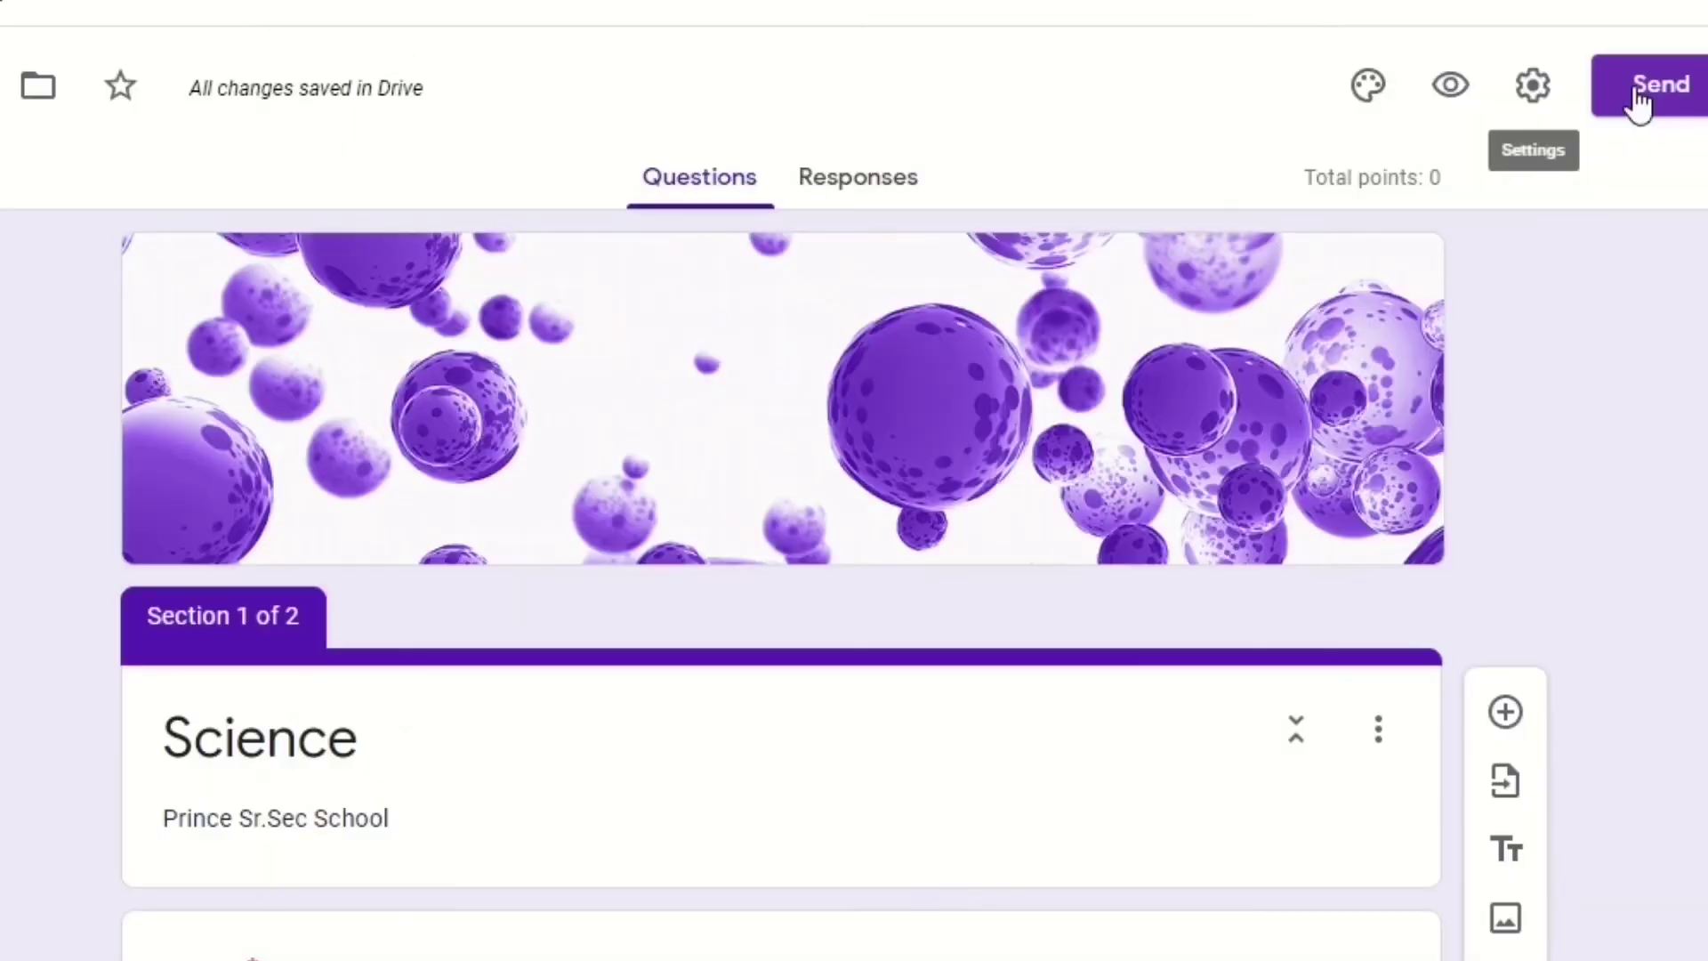
{"action": "left_click", "coordinate": [1648, 102]}
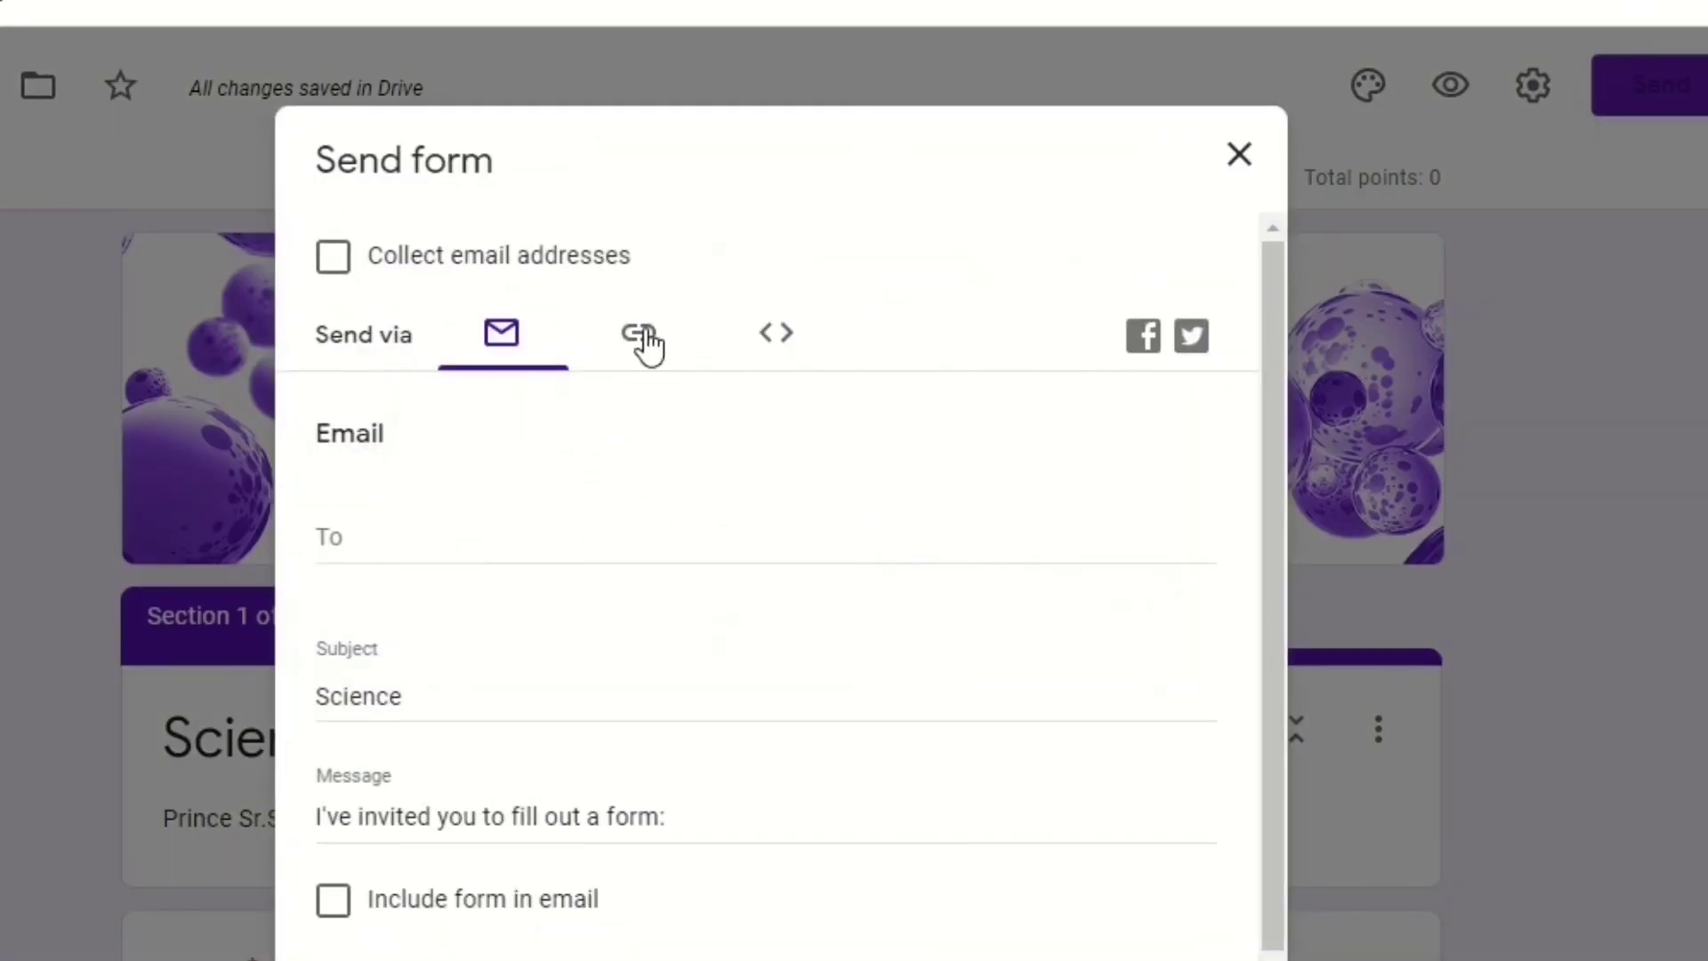
{"action": "left_click", "coordinate": [646, 345]}
{"action": "left_click", "coordinate": [334, 556]}
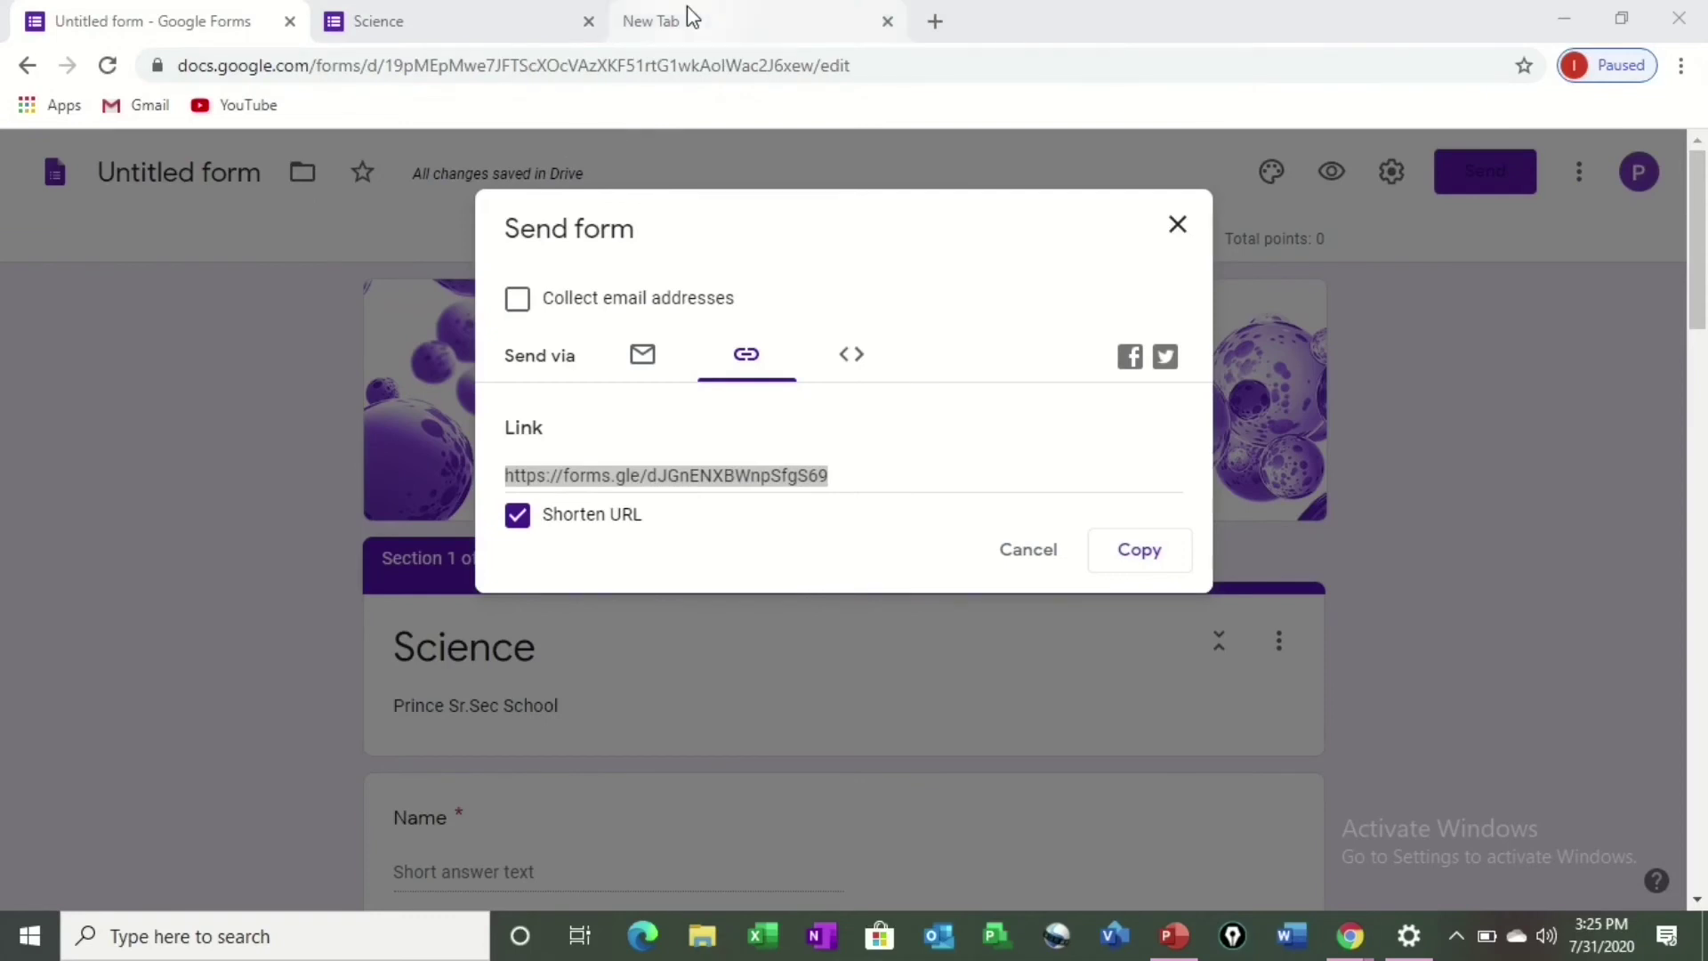
Paste the shortened forms.gle link into the new tab's address bar and load it.
{"action": "left_click", "coordinate": [685, 18]}
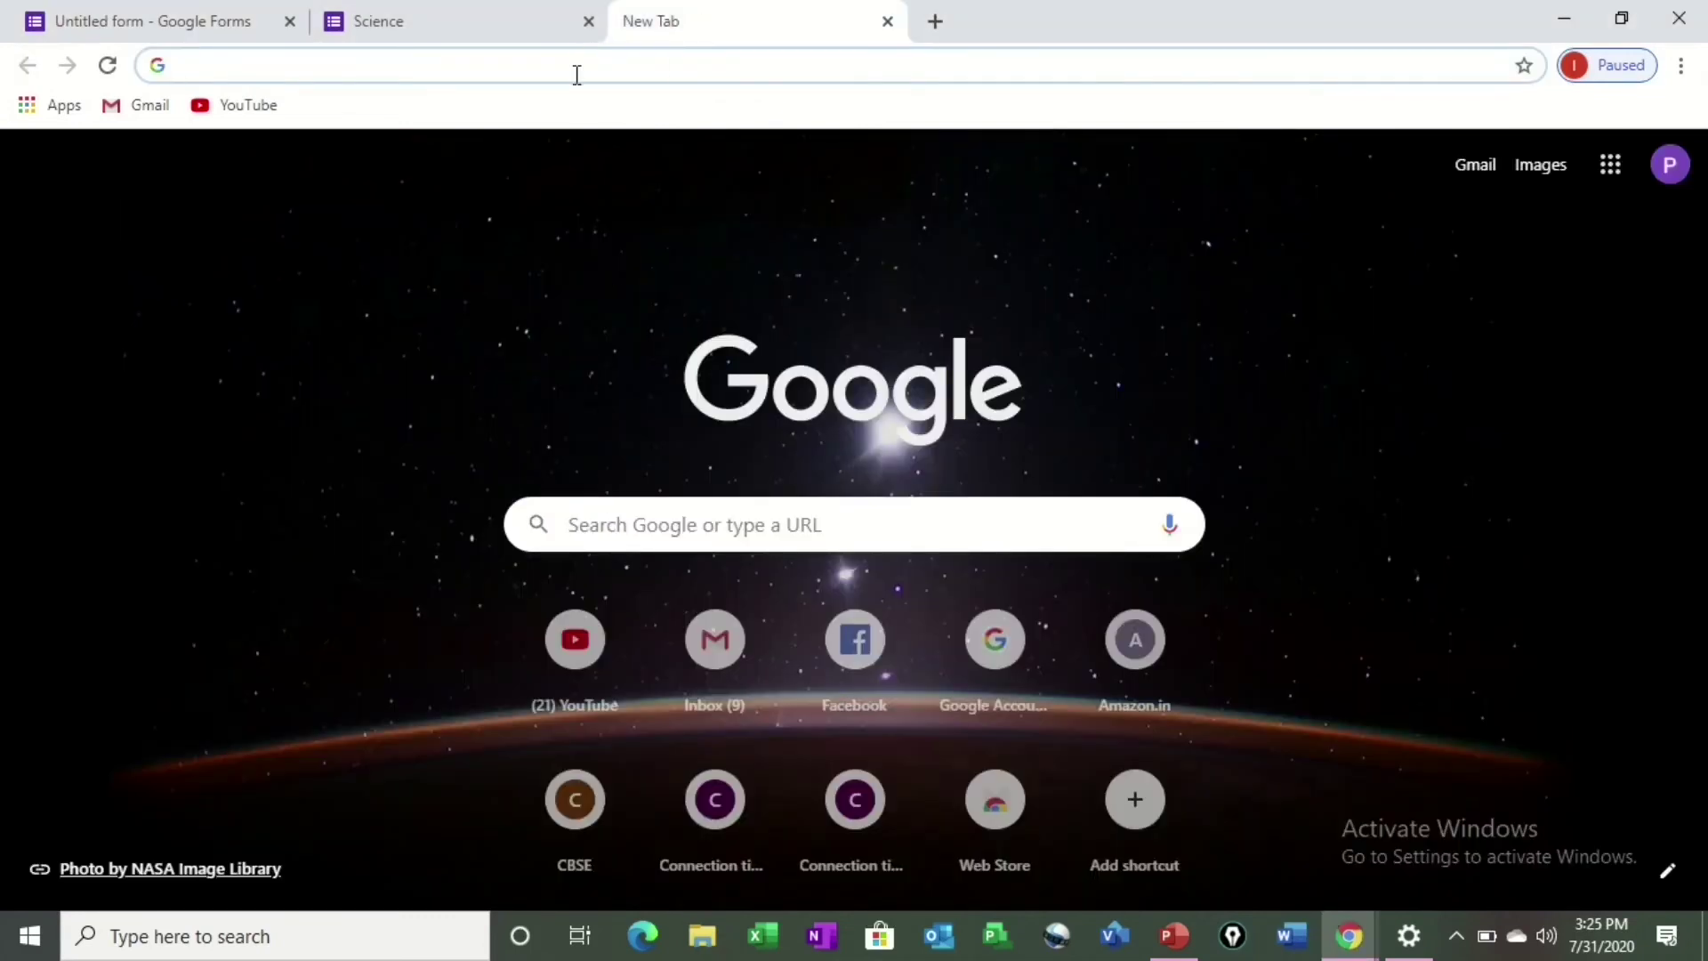
{"action": "left_click", "coordinate": [576, 71]}
{"action": "key", "text": "ctrl+v"}
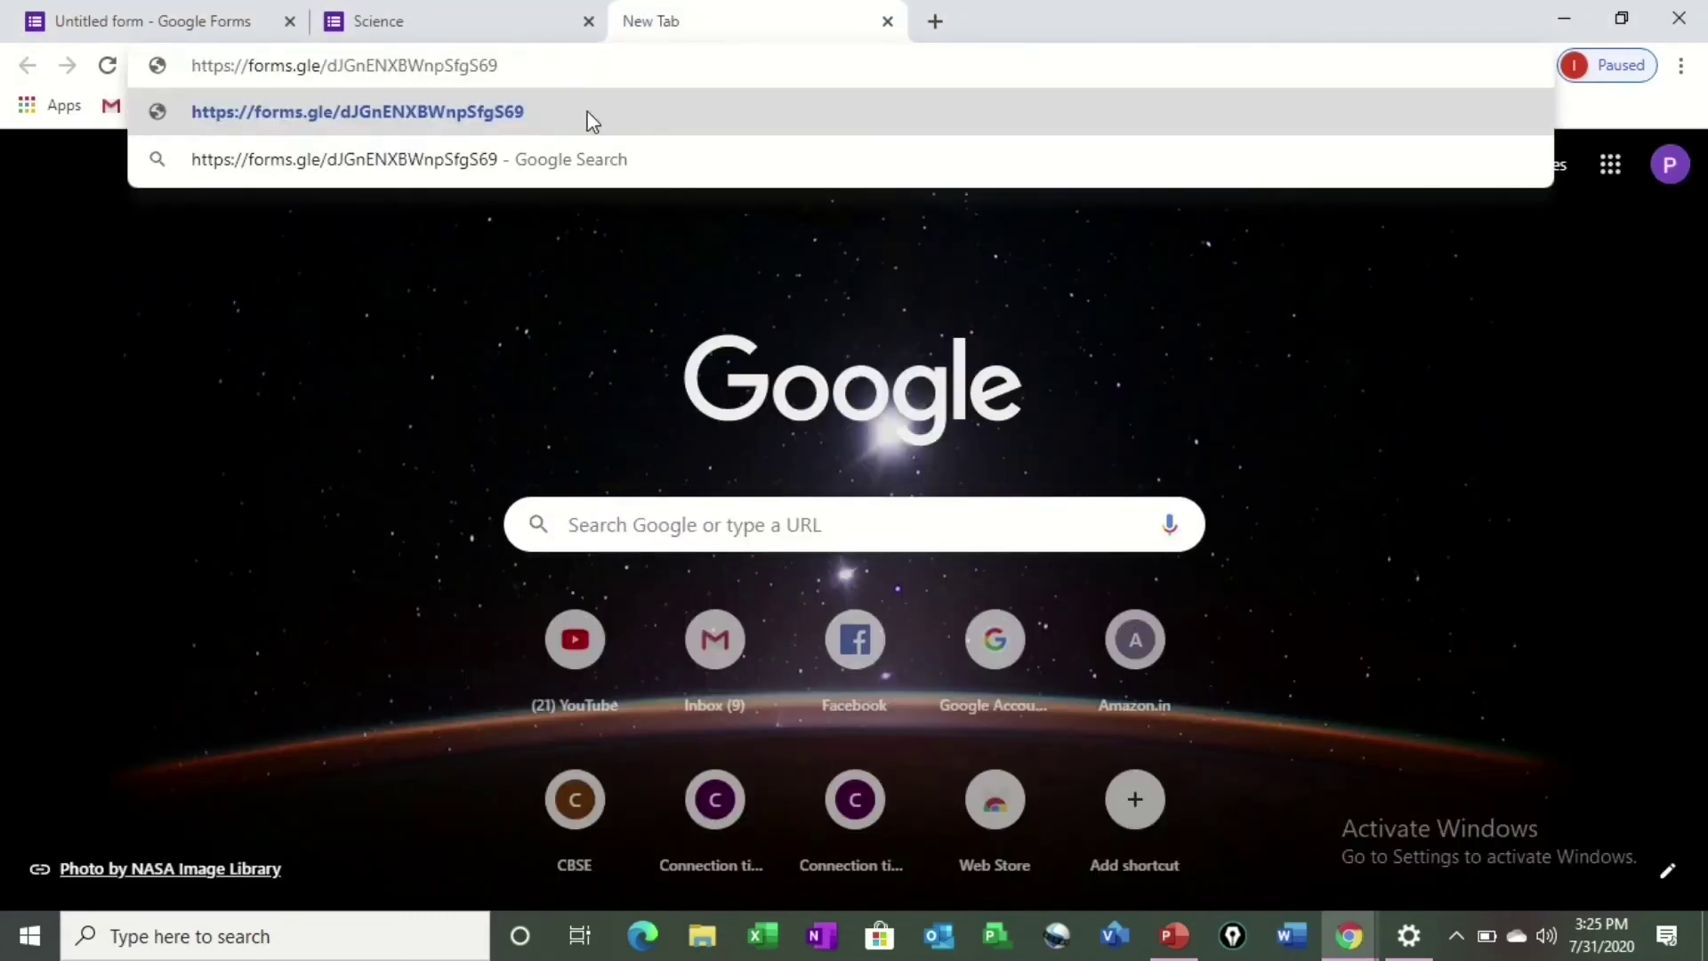
{"action": "key", "text": "Return"}
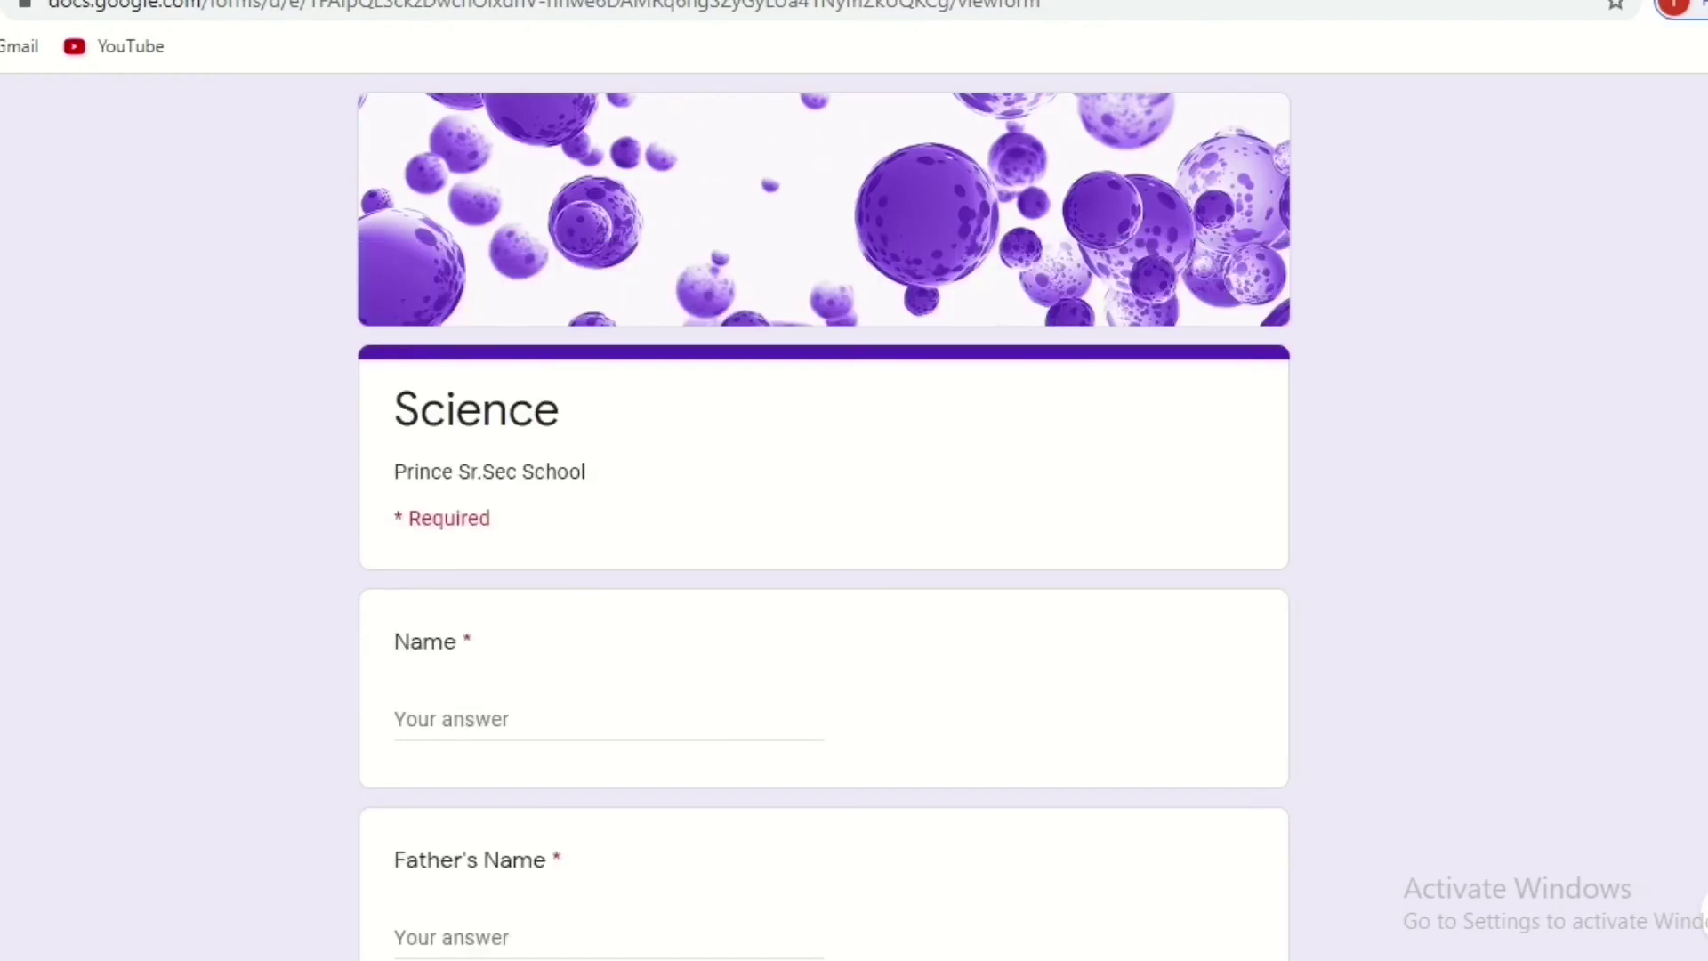
Enter the student's name and father's name in the first two fields.
{"action": "scroll", "coordinate": [662, 534], "scroll_direction": "down", "scroll_amount": 7}
{"action": "scroll", "coordinate": [663, 534], "scroll_direction": "up", "scroll_amount": 6}
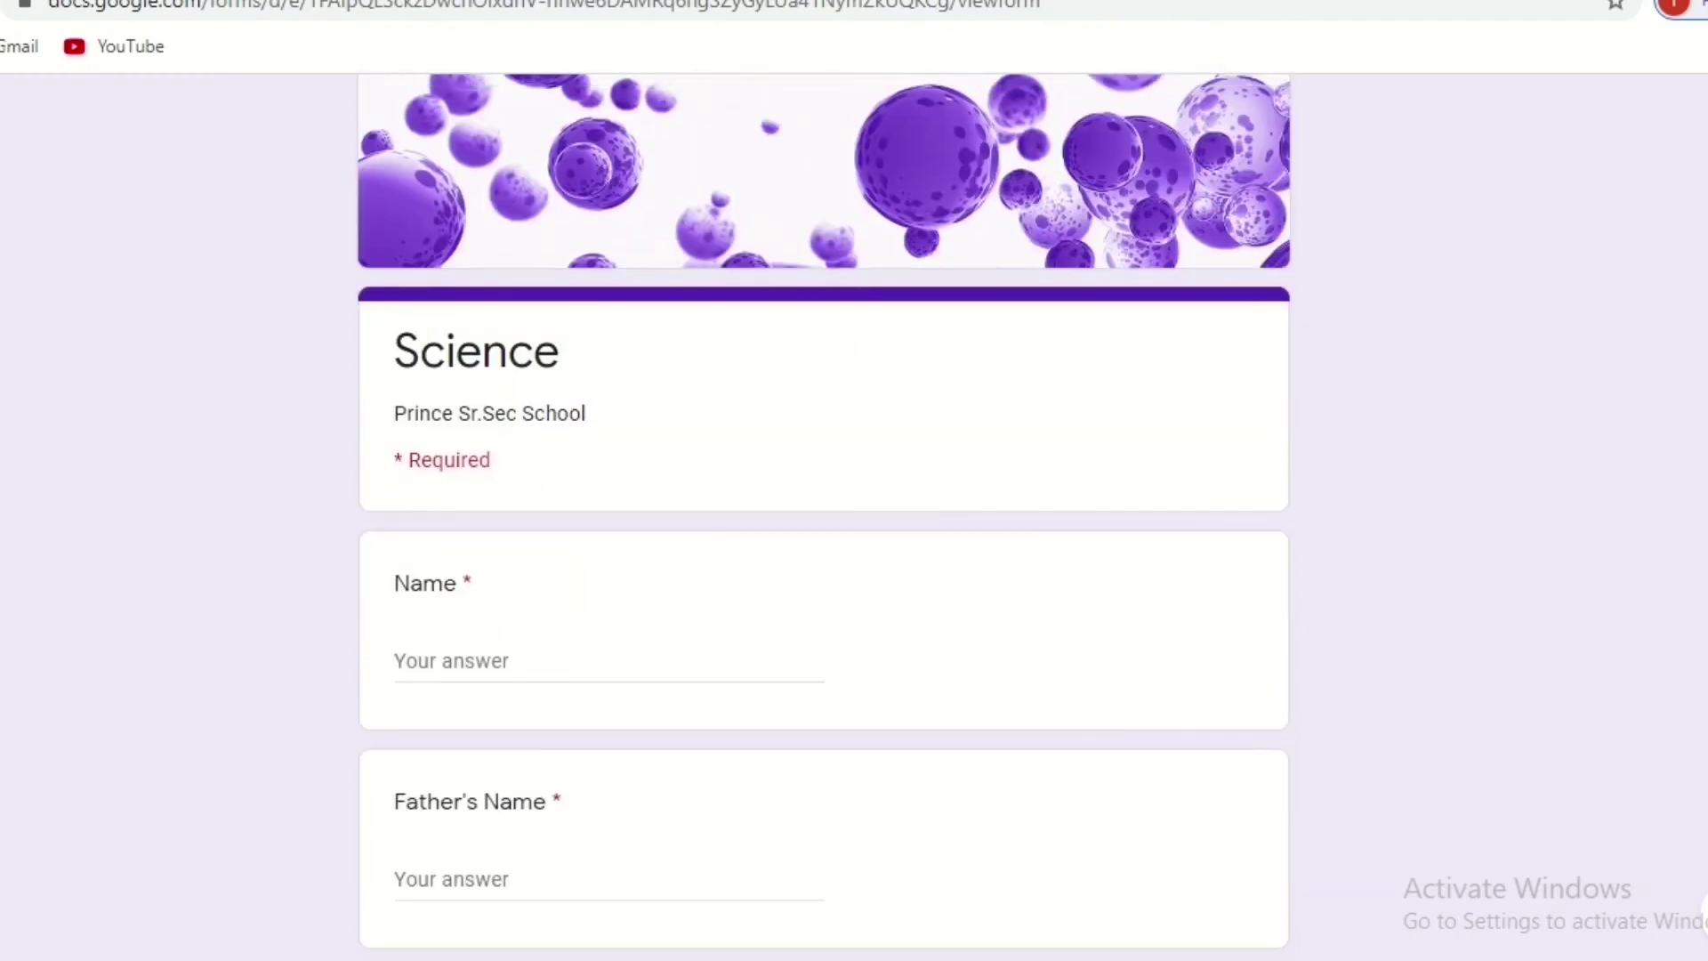
{"action": "left_click", "coordinate": [495, 670]}
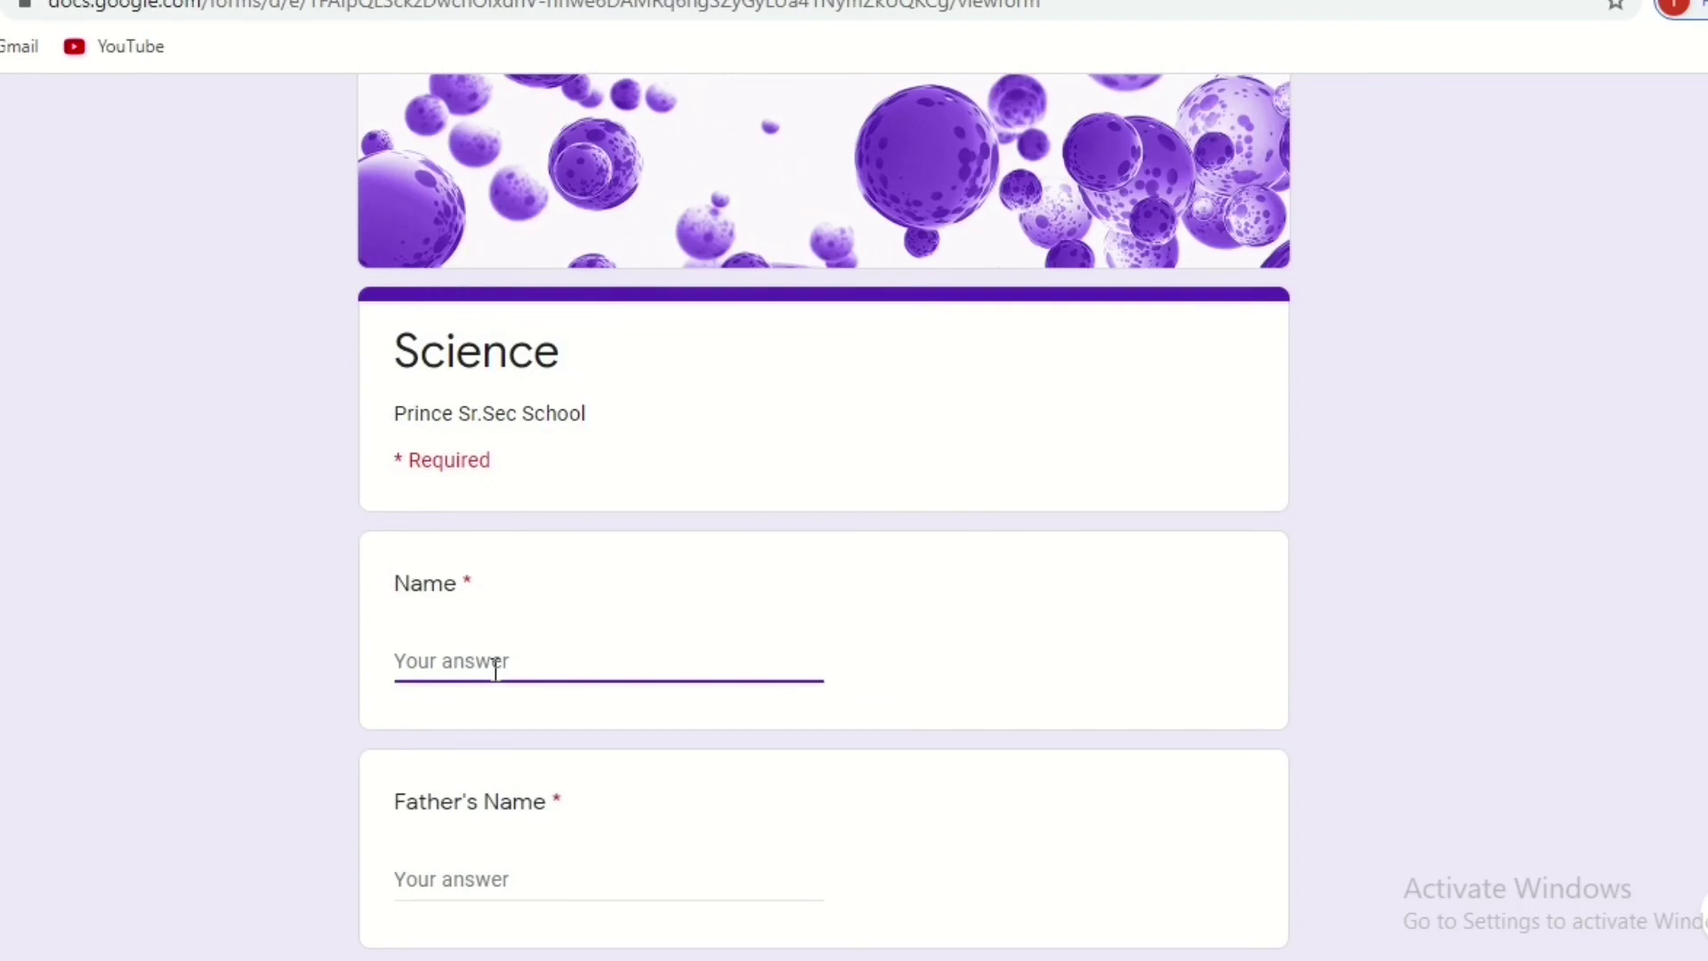
{"action": "type", "text": "pank"}
{"action": "key", "text": "BackSpace"}
{"action": "key", "text": "BackSpace"}
{"action": "type", "text": "Pankaj"}
{"action": "left_click", "coordinate": [429, 884]}
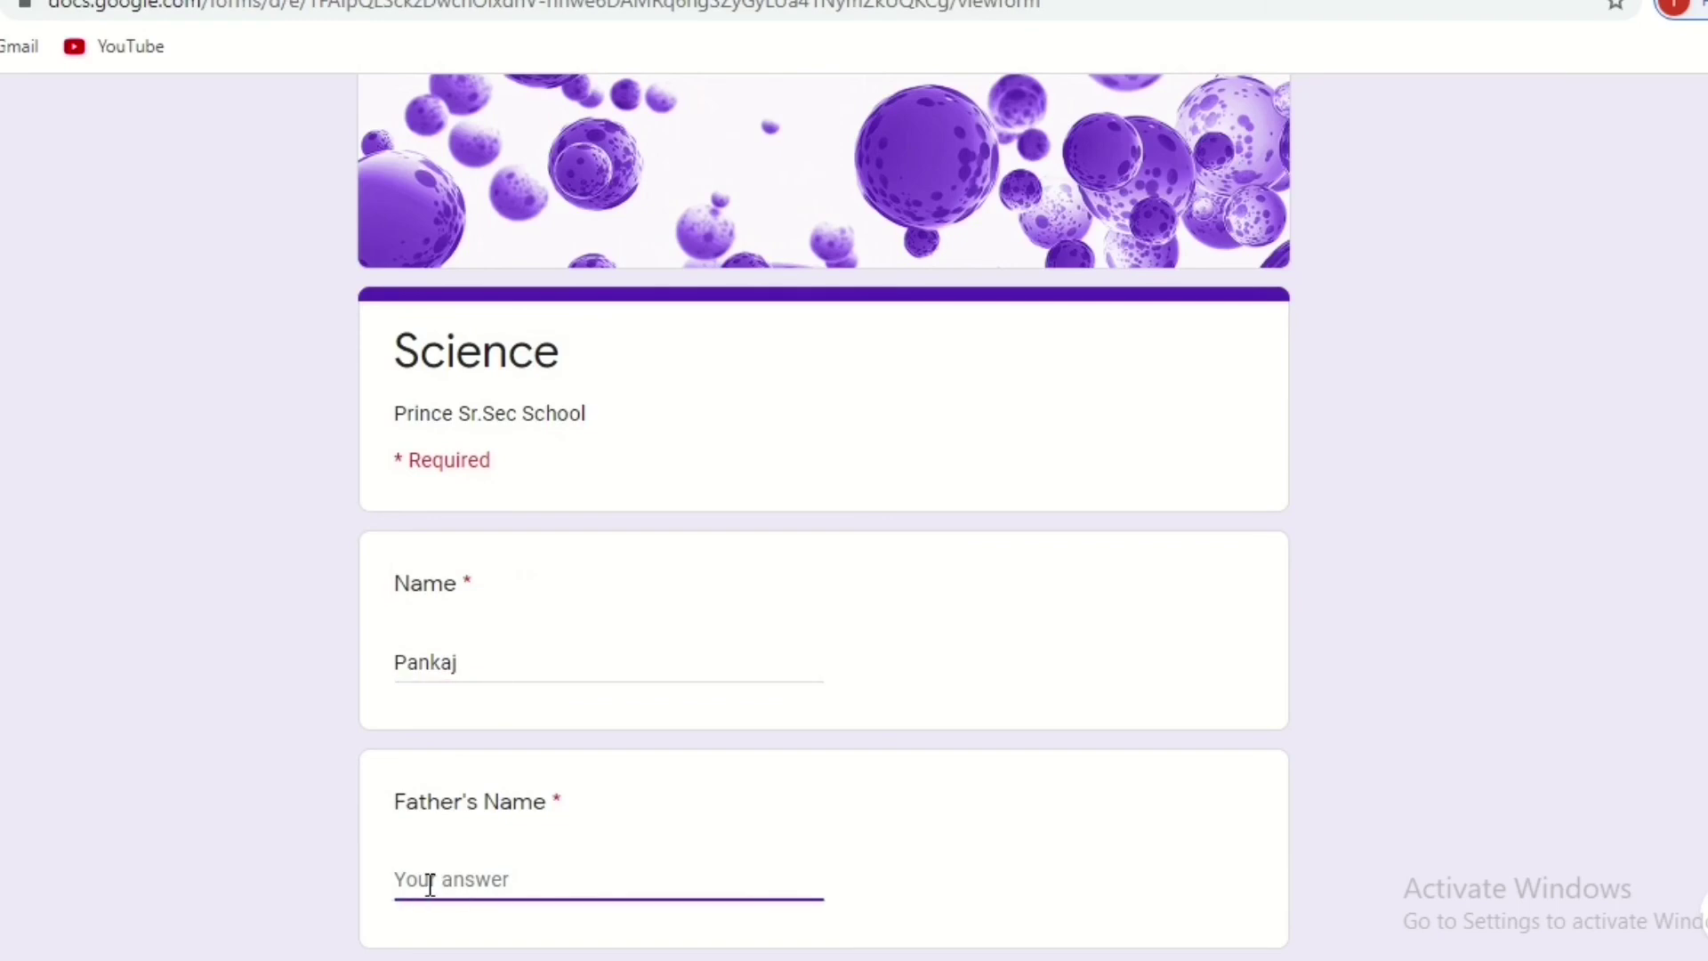
Answer Roll No. 25 and Class 6, and choose Section A.
{"action": "scroll", "coordinate": [1048, 622], "scroll_direction": "down", "scroll_amount": 5}
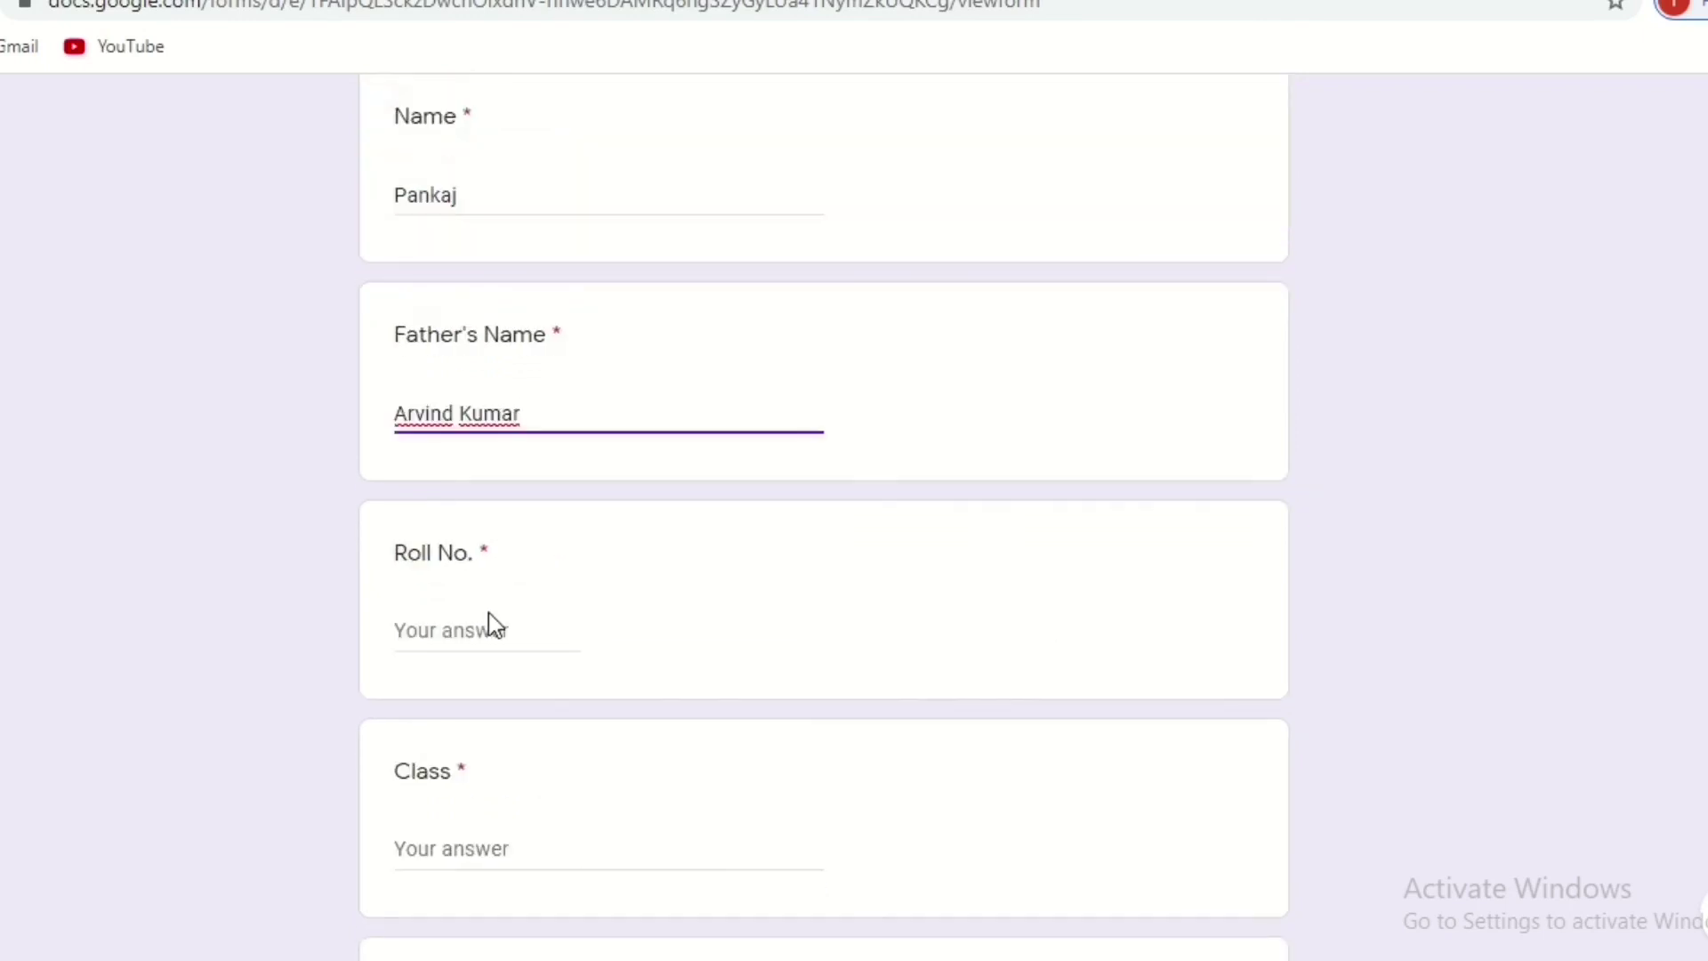
{"action": "left_click", "coordinate": [488, 612]}
{"action": "left_click", "coordinate": [466, 627]}
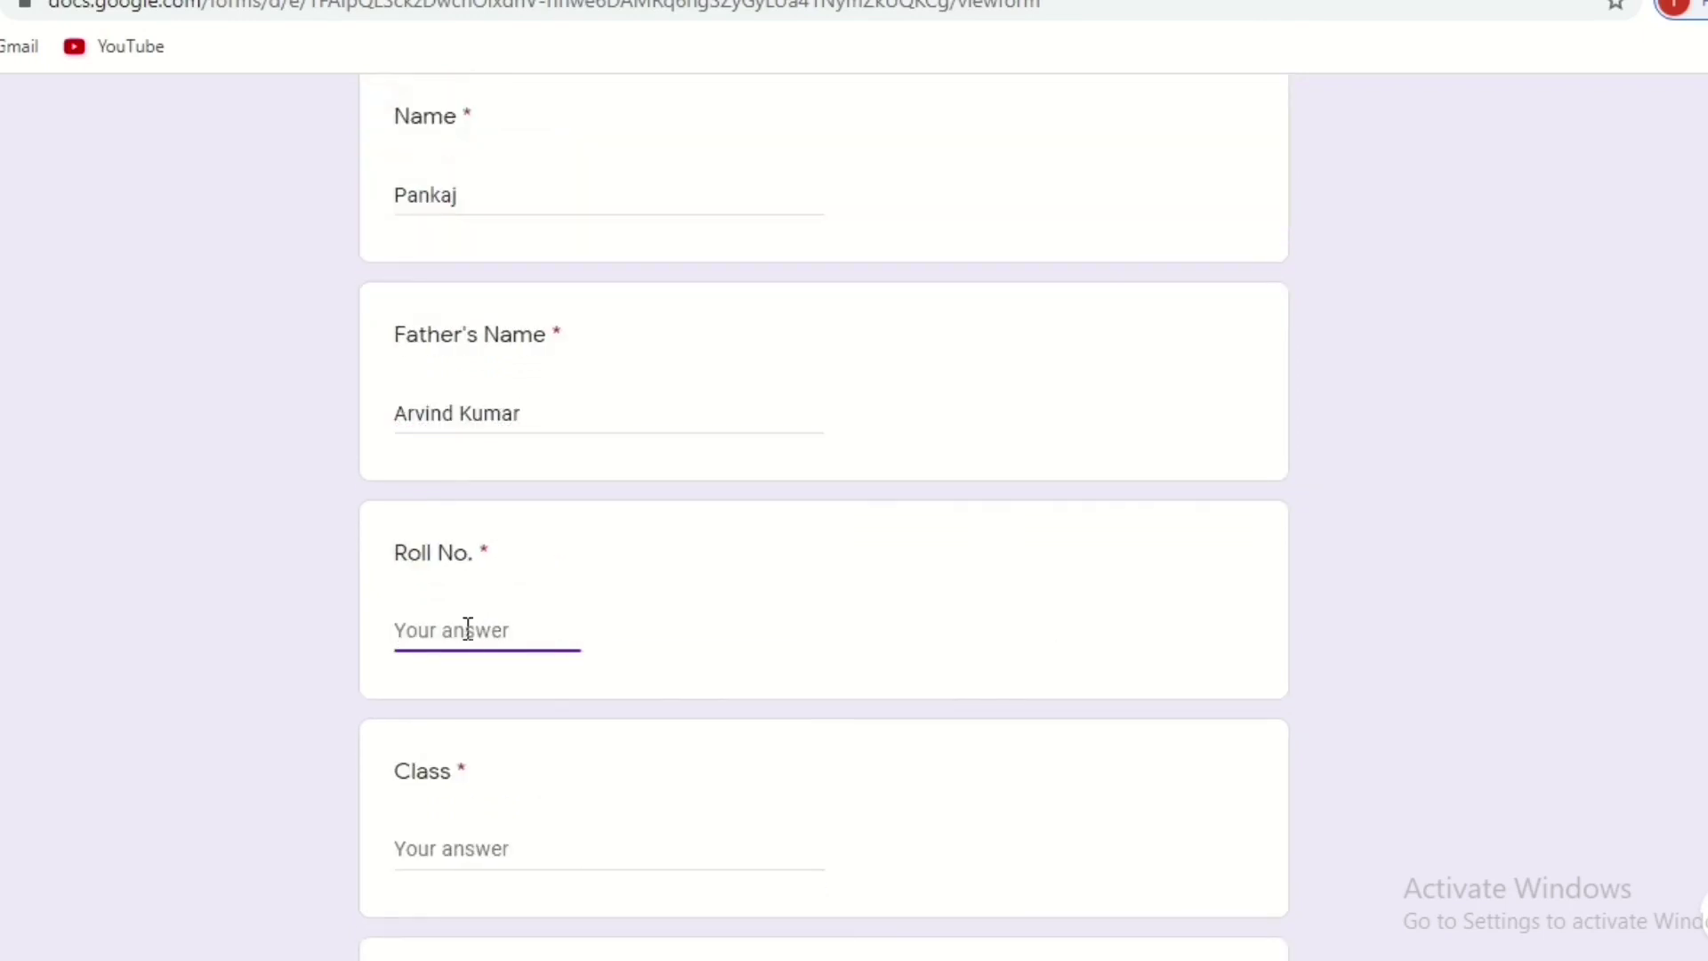
{"action": "type", "text": "25"}
{"action": "left_click", "coordinate": [485, 839]}
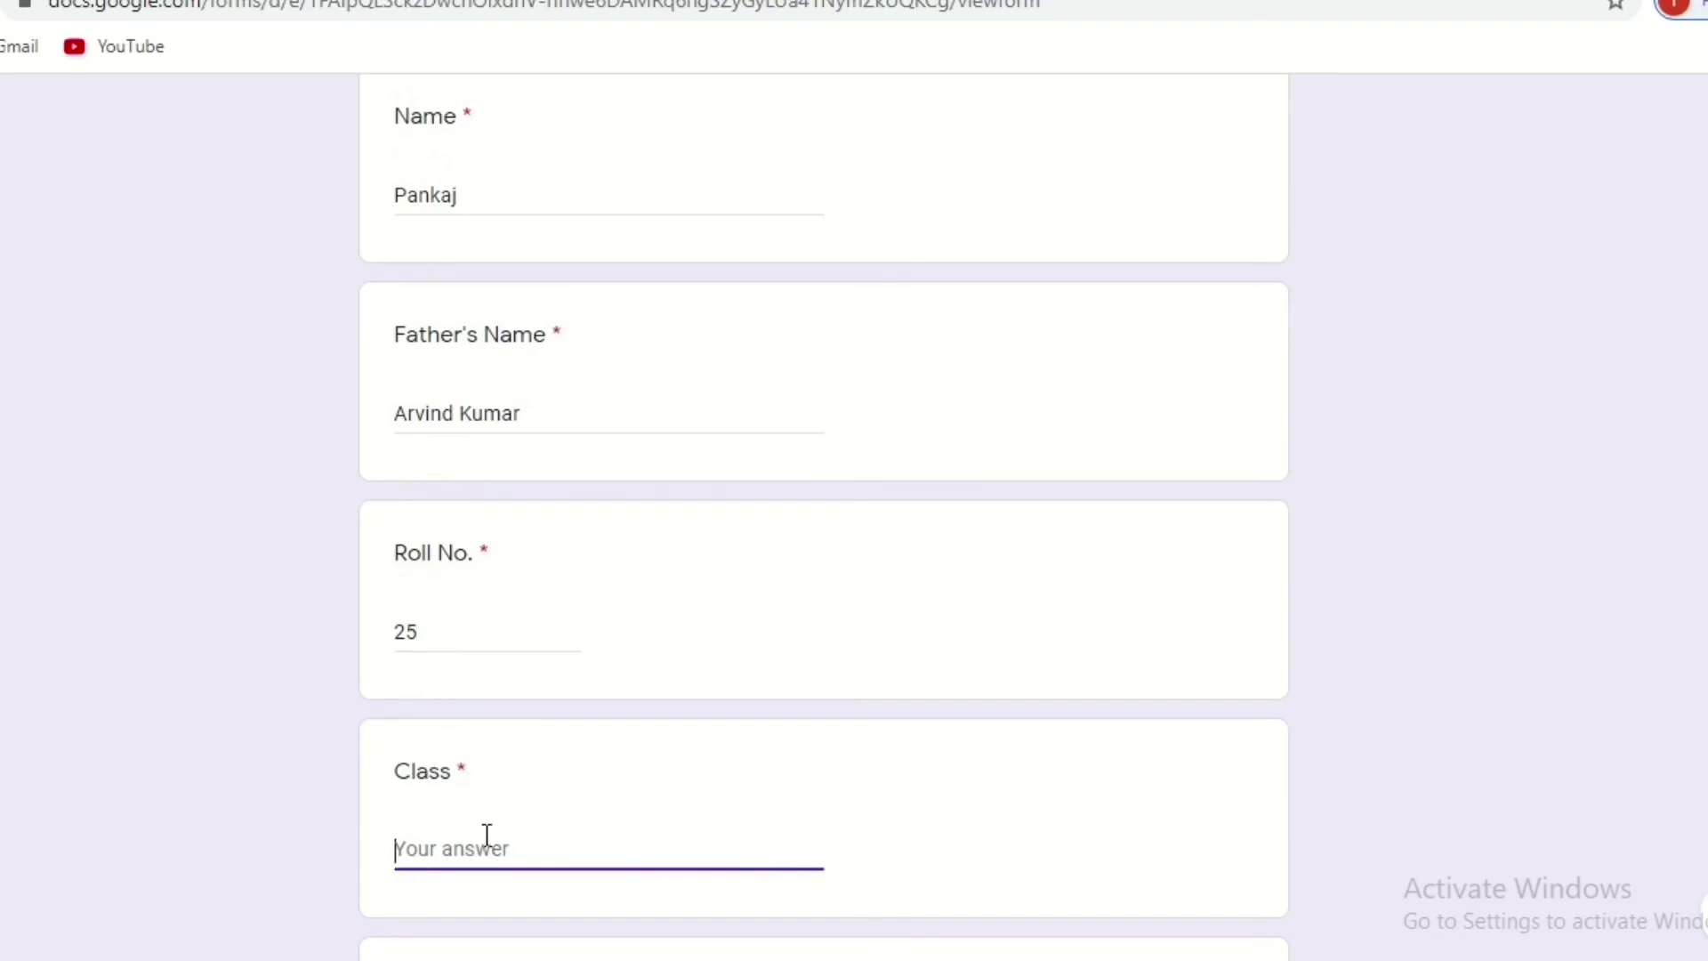
{"action": "type", "text": "6"}
{"action": "scroll", "coordinate": [825, 515], "scroll_direction": "down", "scroll_amount": 4}
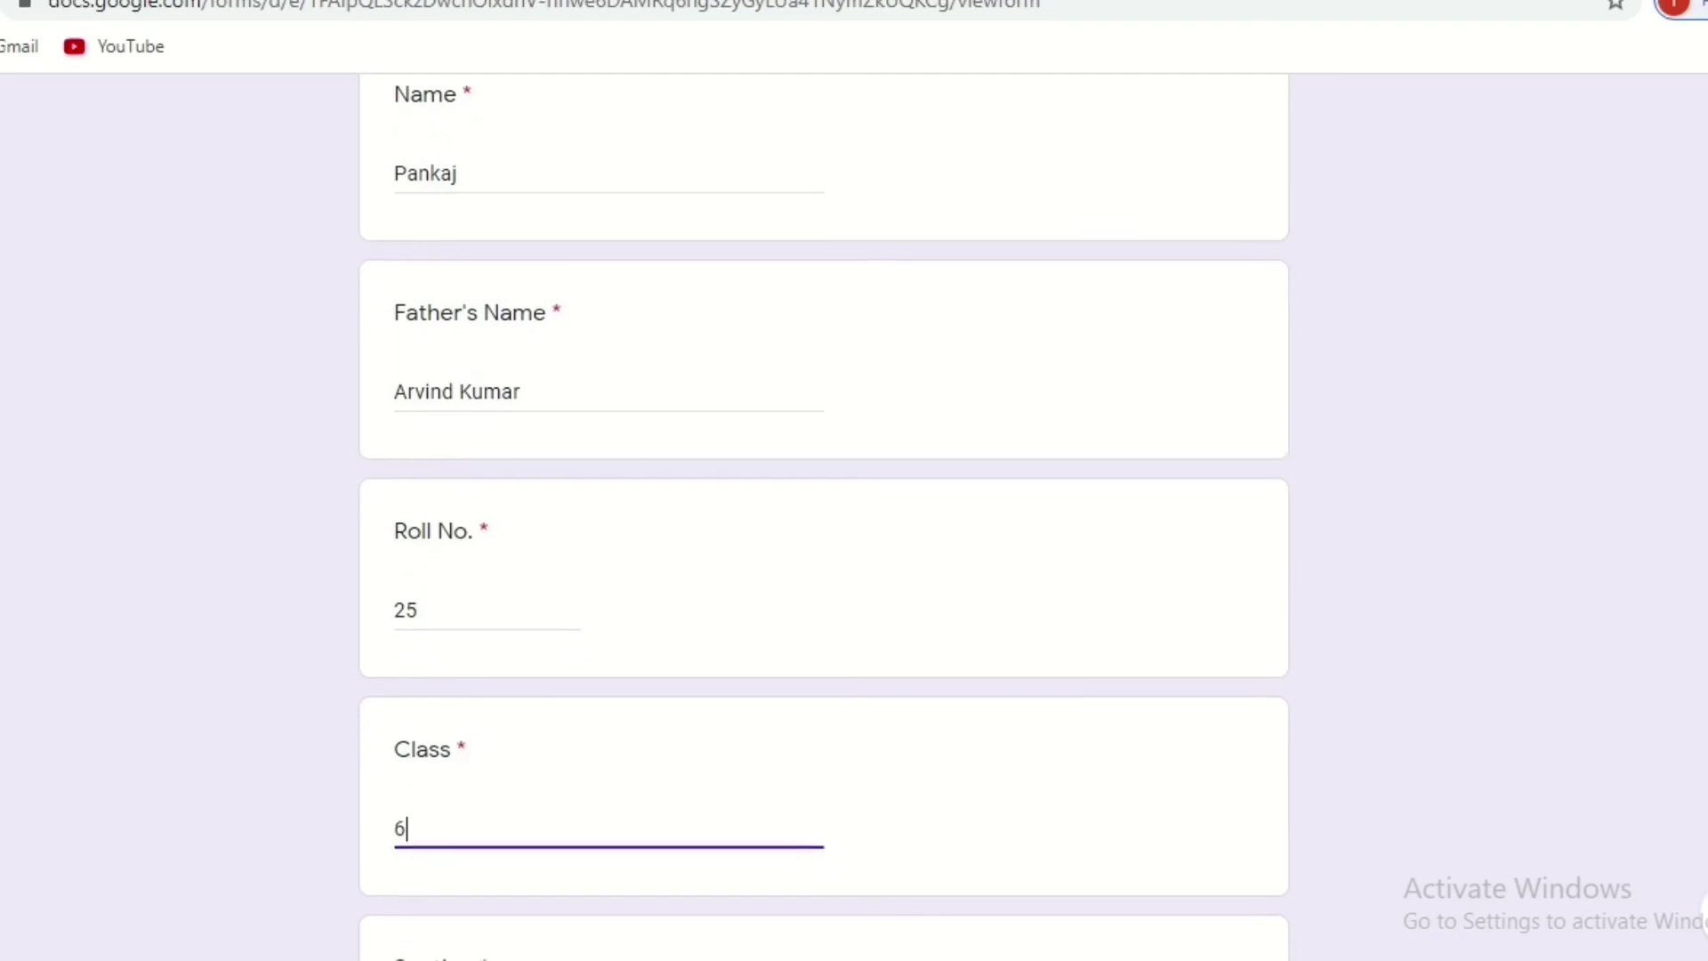
{"action": "left_click", "coordinate": [409, 676]}
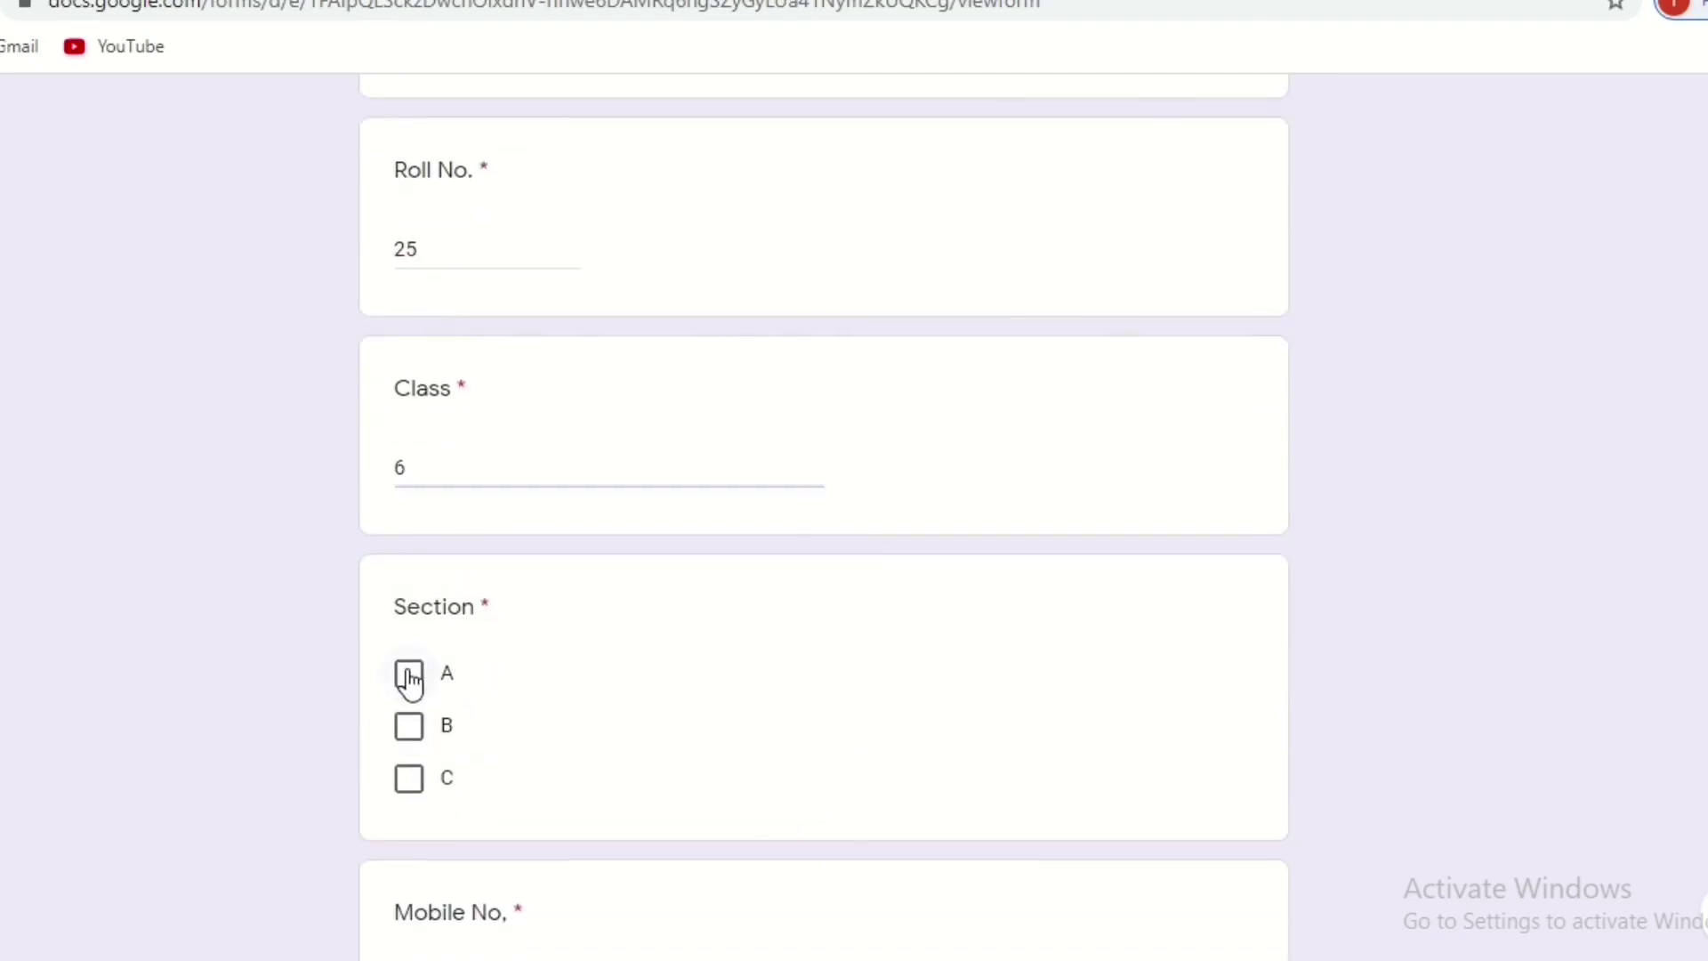
Enter the mobile number and continue to the quiz questions page.
{"action": "scroll", "coordinate": [945, 743], "scroll_direction": "down", "scroll_amount": 4}
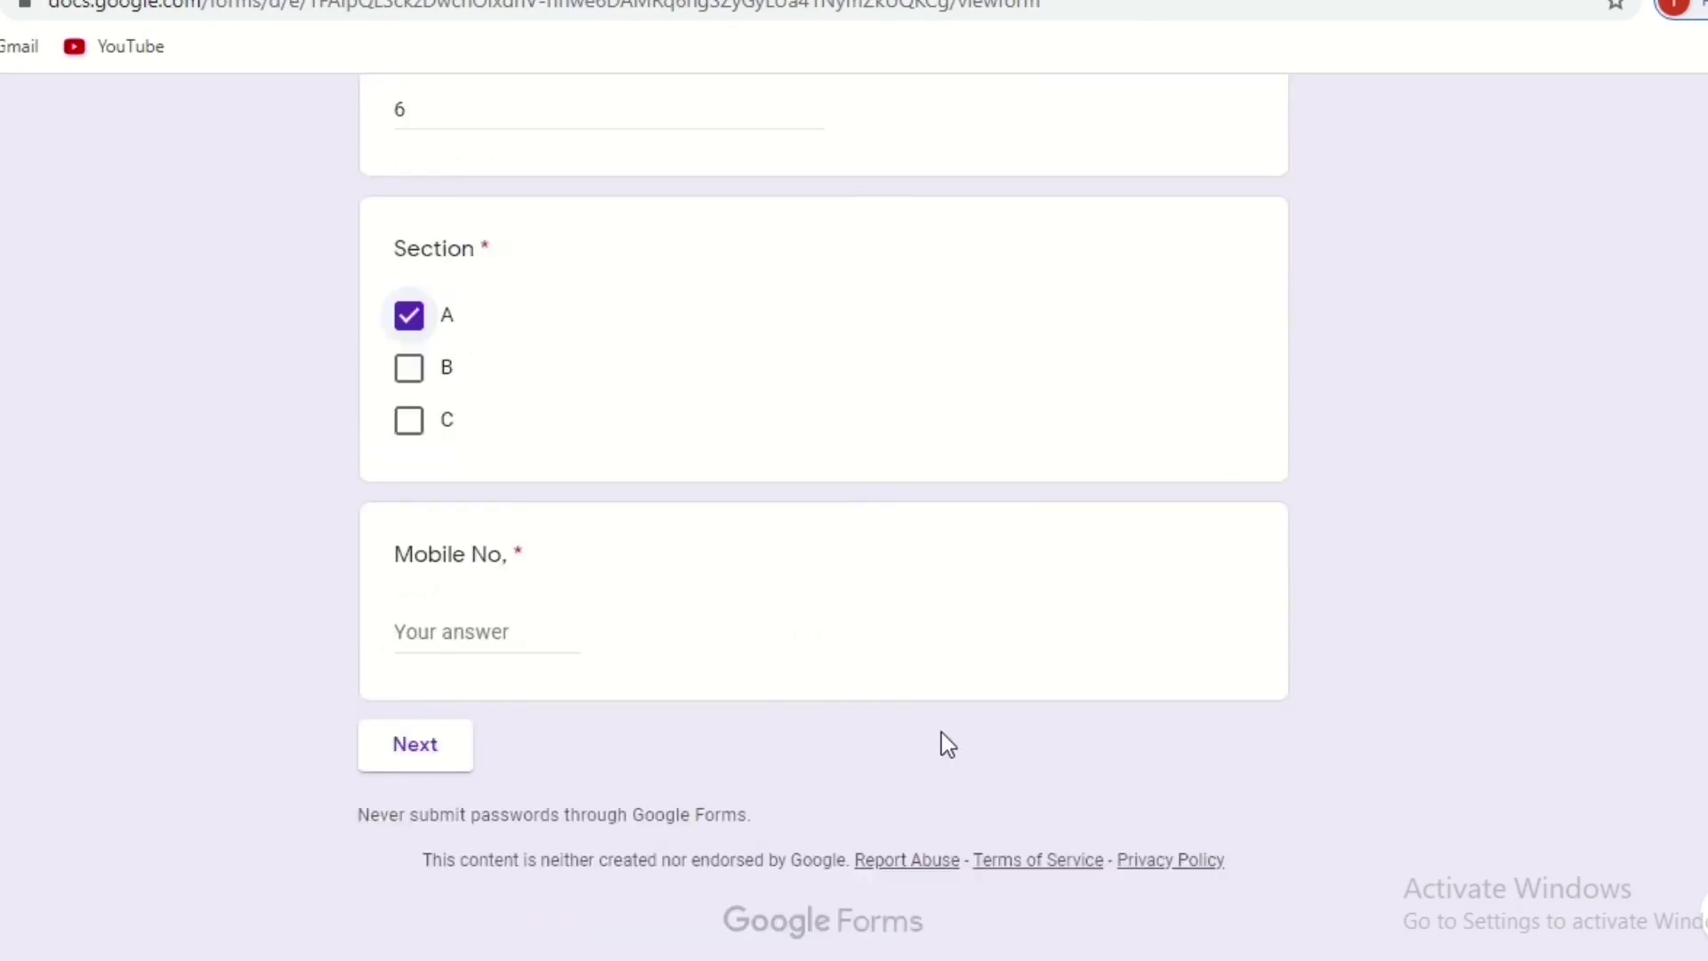
{"action": "left_click", "coordinate": [443, 634]}
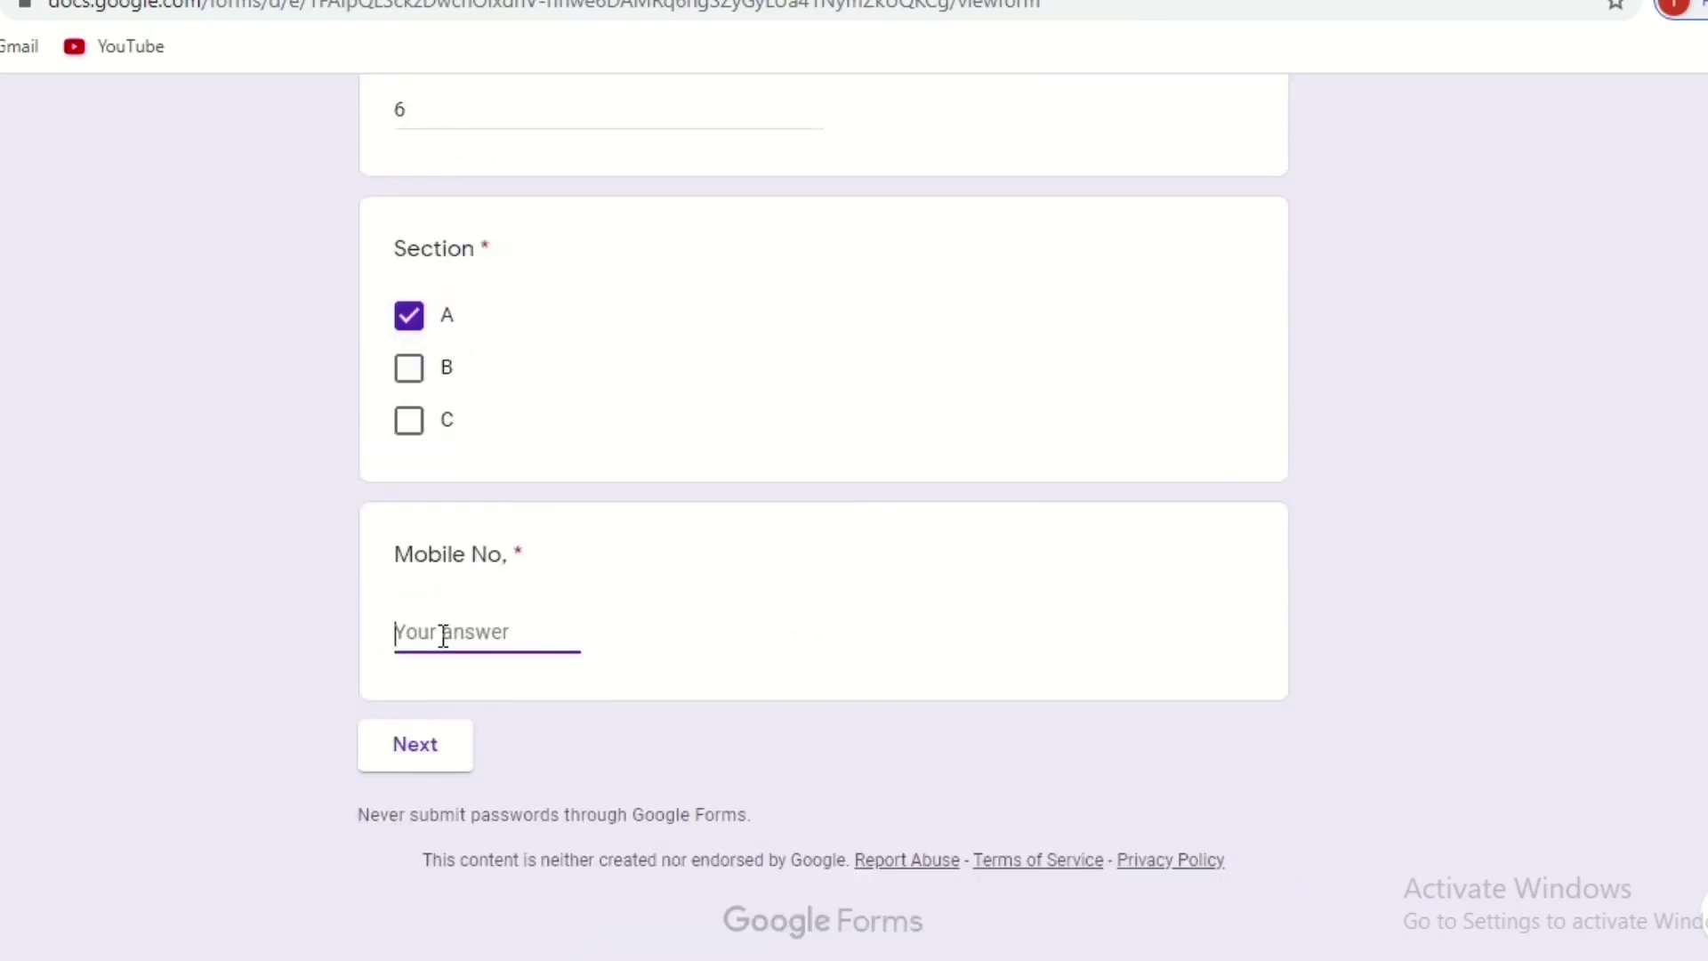
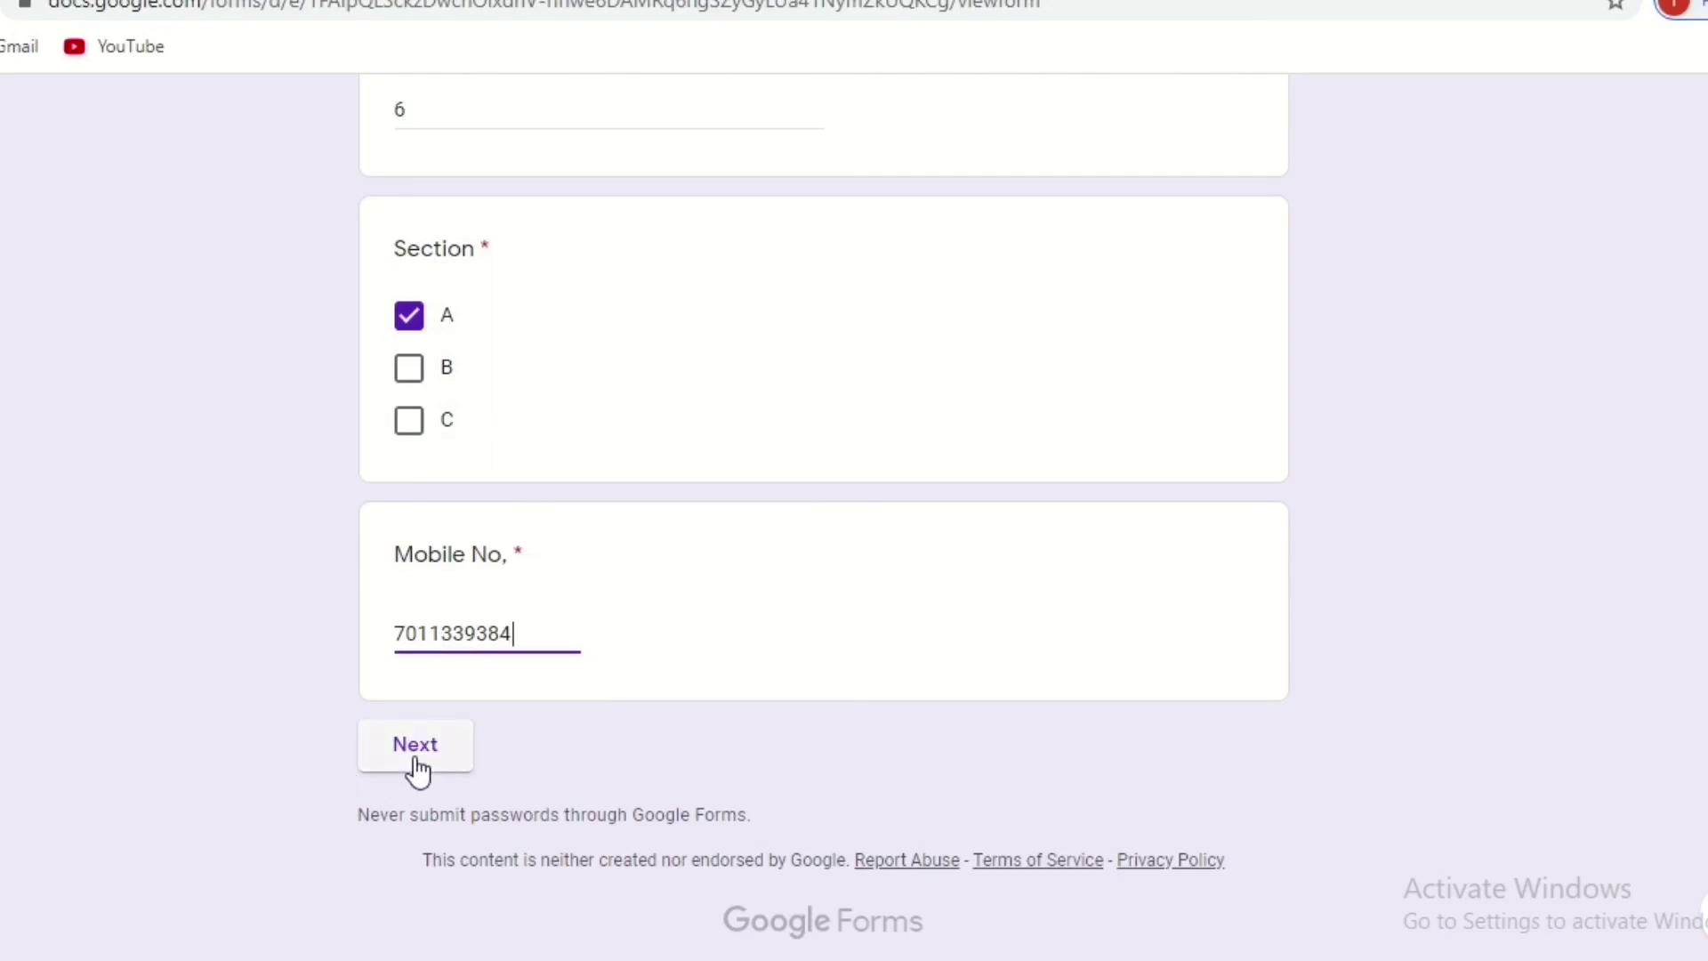
{"action": "left_click", "coordinate": [415, 765]}
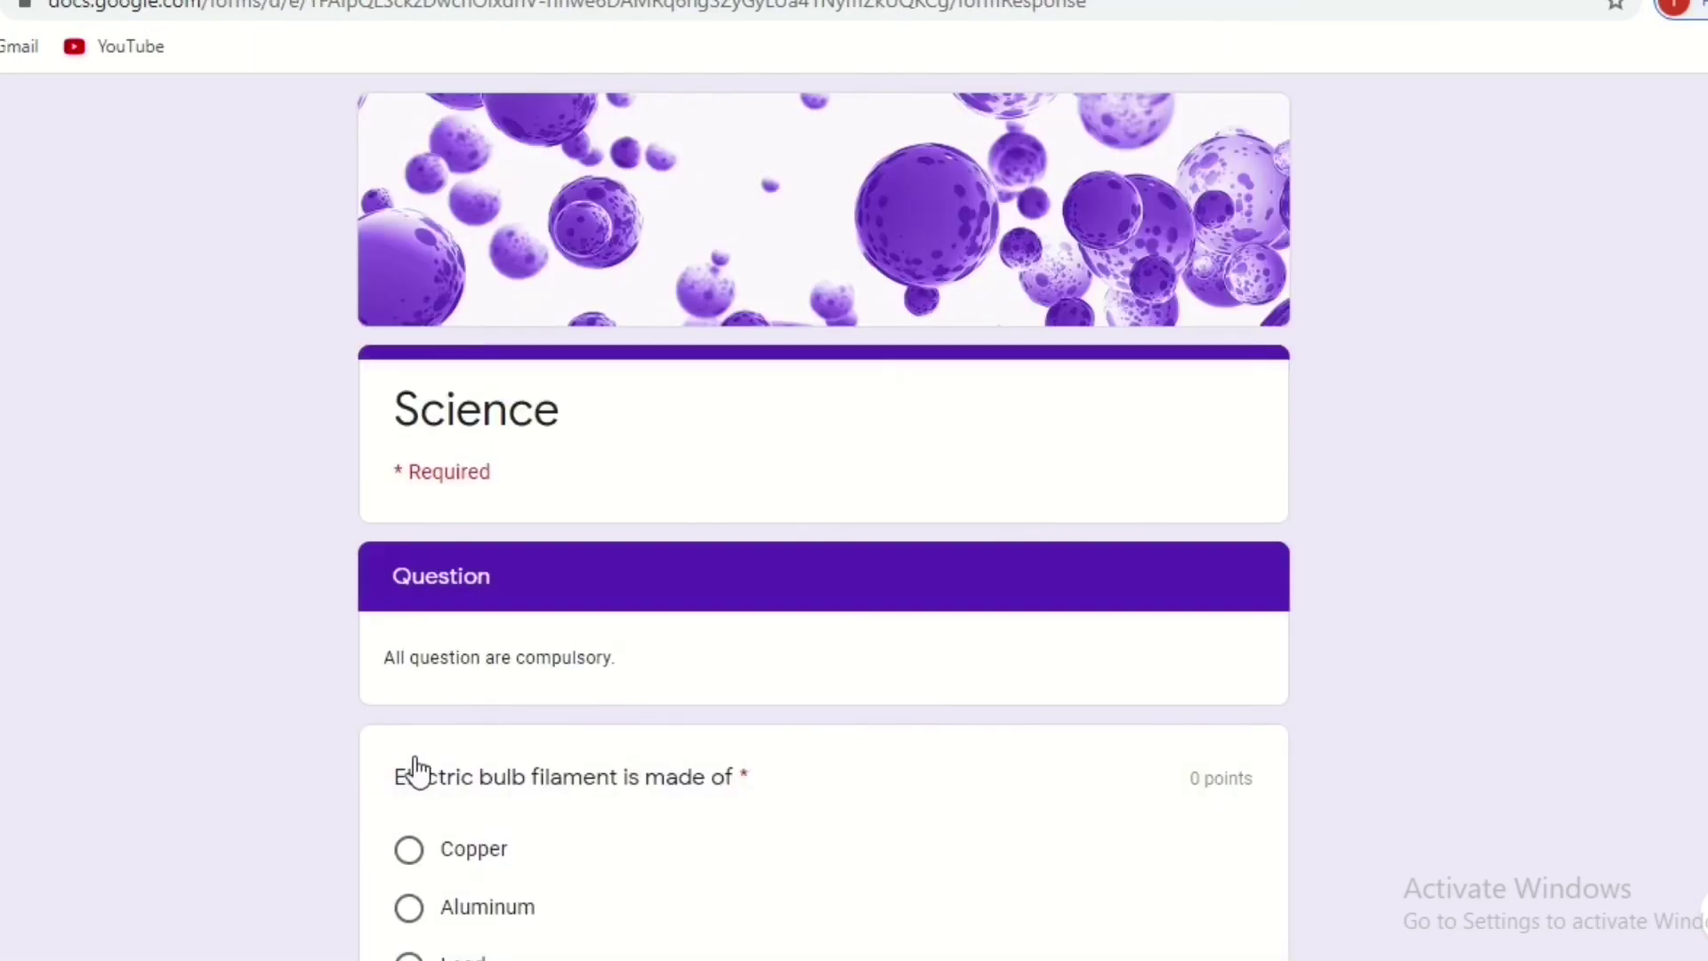
Choose Tungsten for the filament question and Banyan for the roots question, then submit.
{"action": "scroll", "coordinate": [822, 534], "scroll_direction": "down", "scroll_amount": 5}
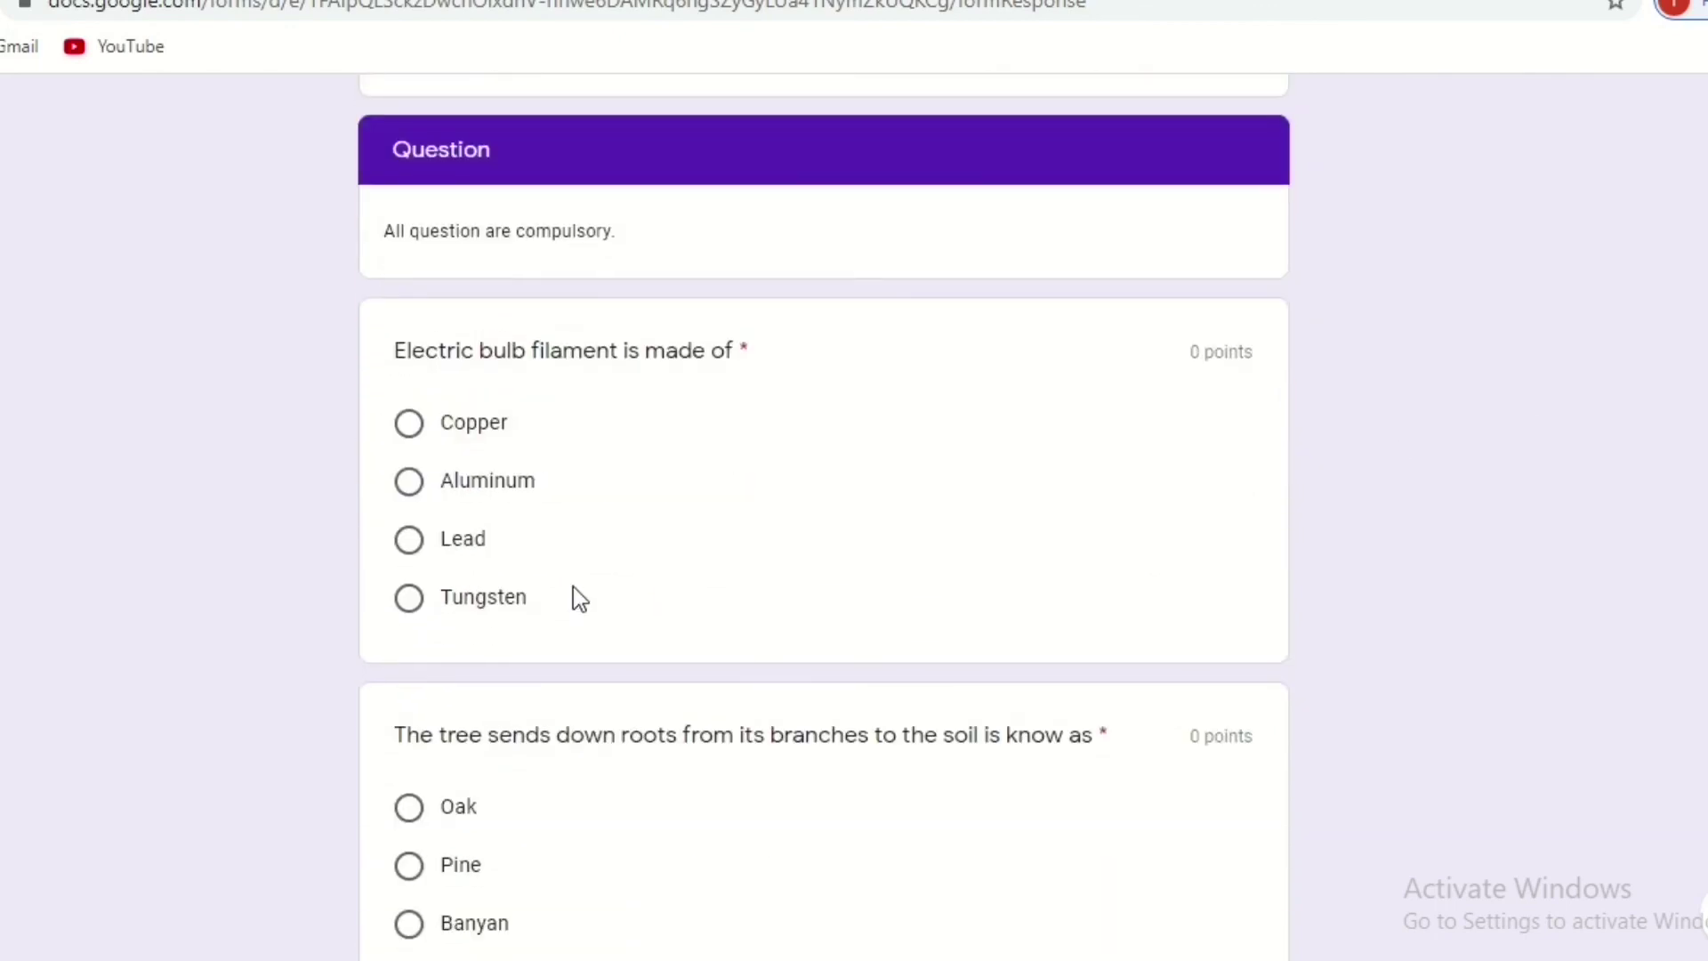
{"action": "left_click", "coordinate": [416, 605]}
{"action": "scroll", "coordinate": [823, 516], "scroll_direction": "down", "scroll_amount": 4}
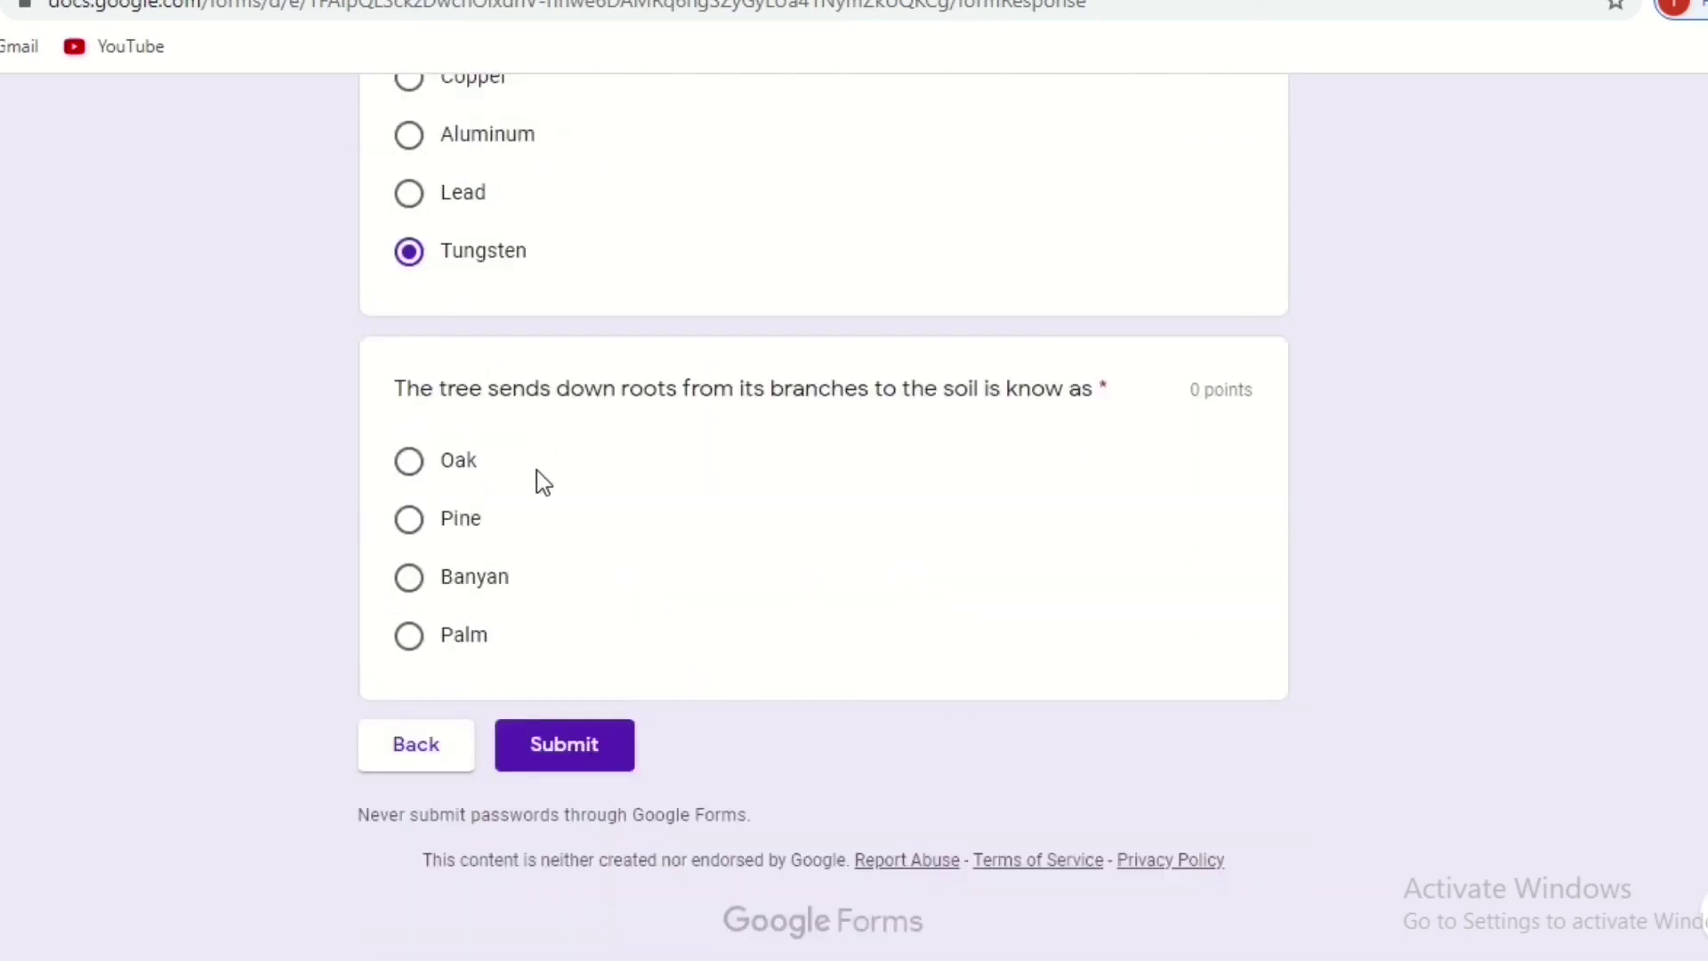
{"action": "left_click", "coordinate": [407, 587]}
{"action": "left_click", "coordinate": [609, 739]}
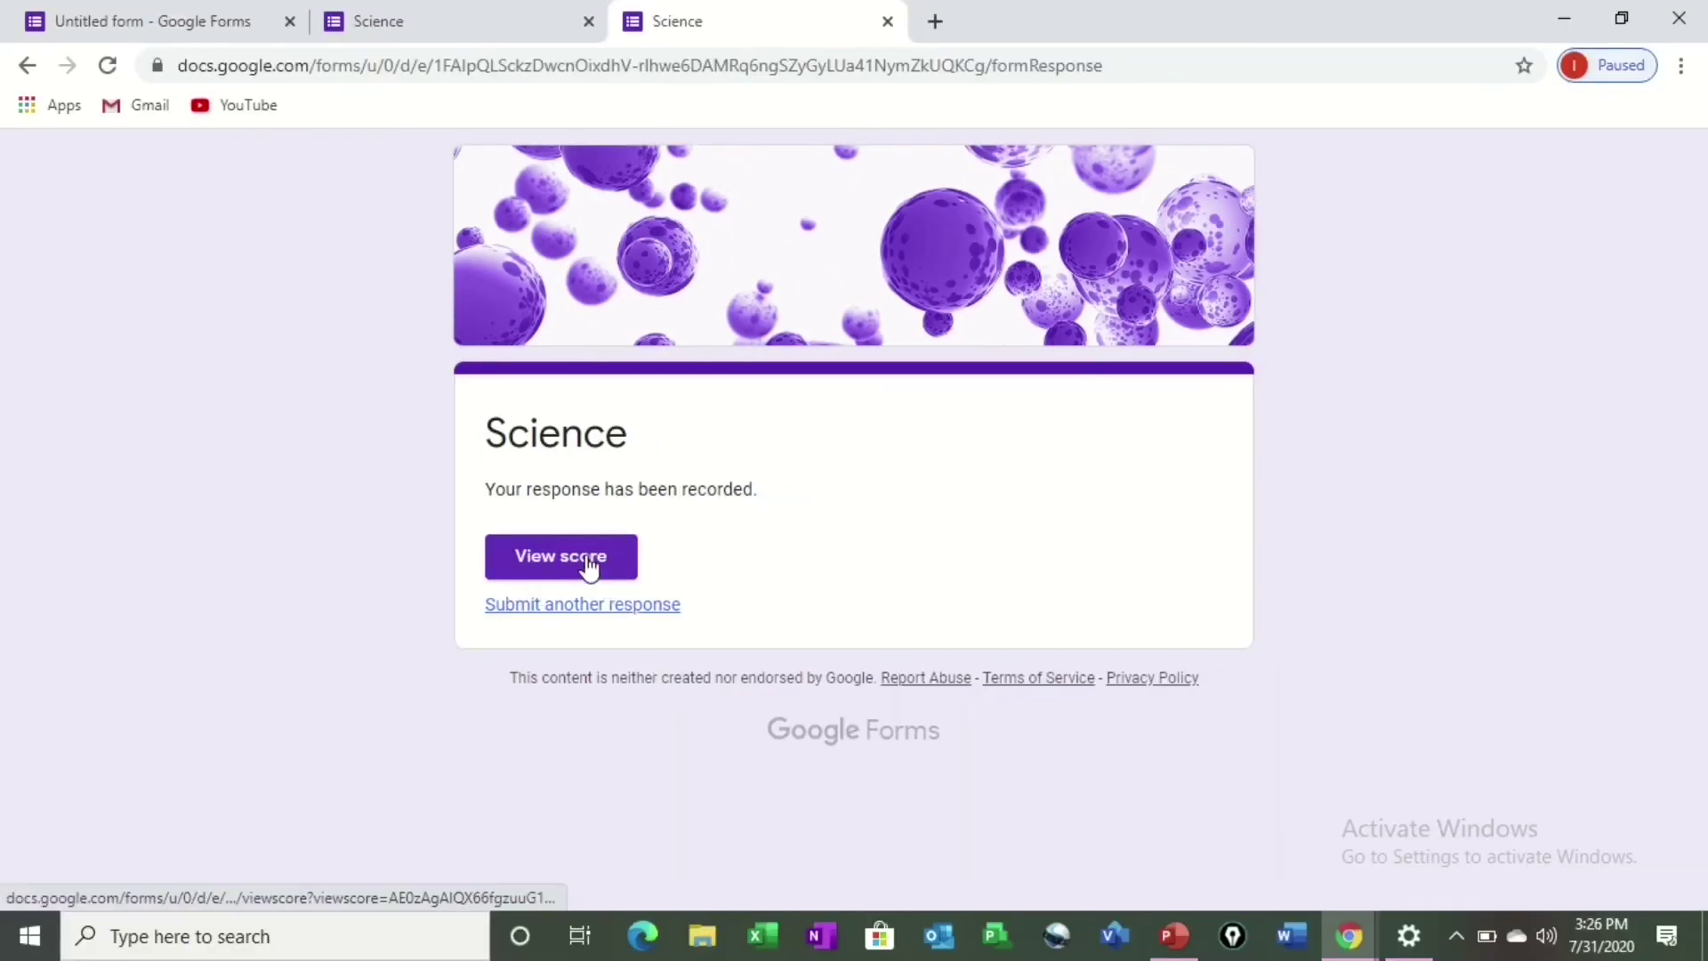
View the score page showing 0/0 points with both answers correct, then return to the editor.
{"action": "left_click", "coordinate": [559, 572]}
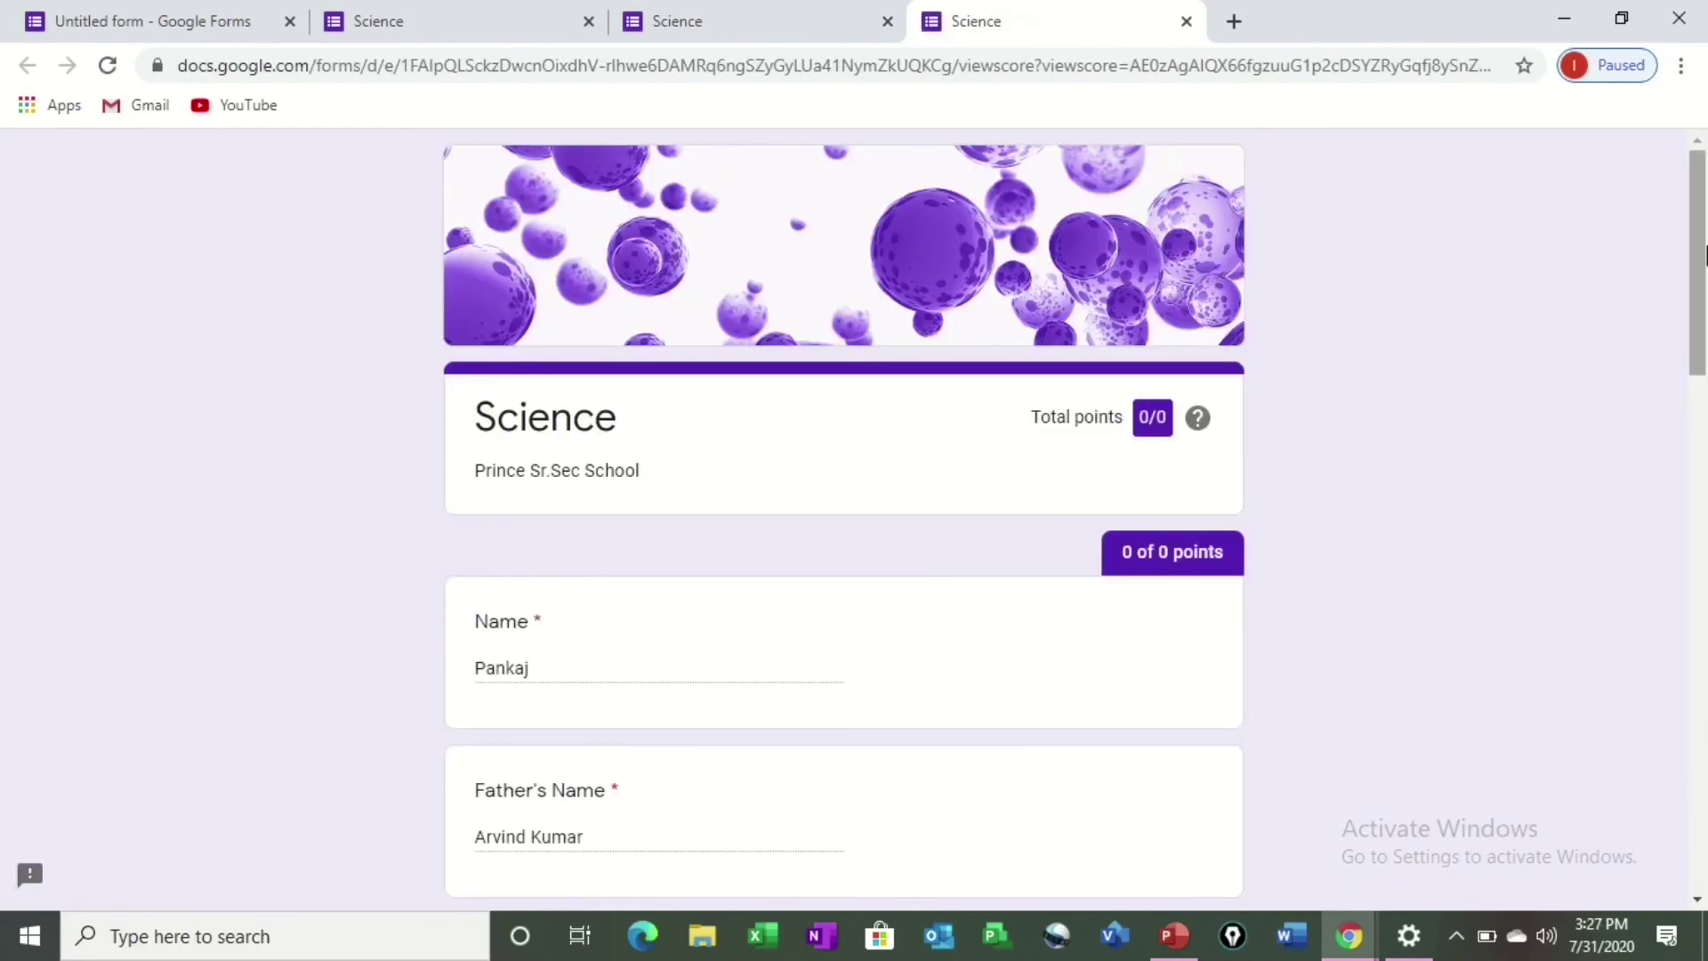
{"action": "left_click_drag", "start_coordinate": [1703, 255], "coordinate": [1679, 609]}
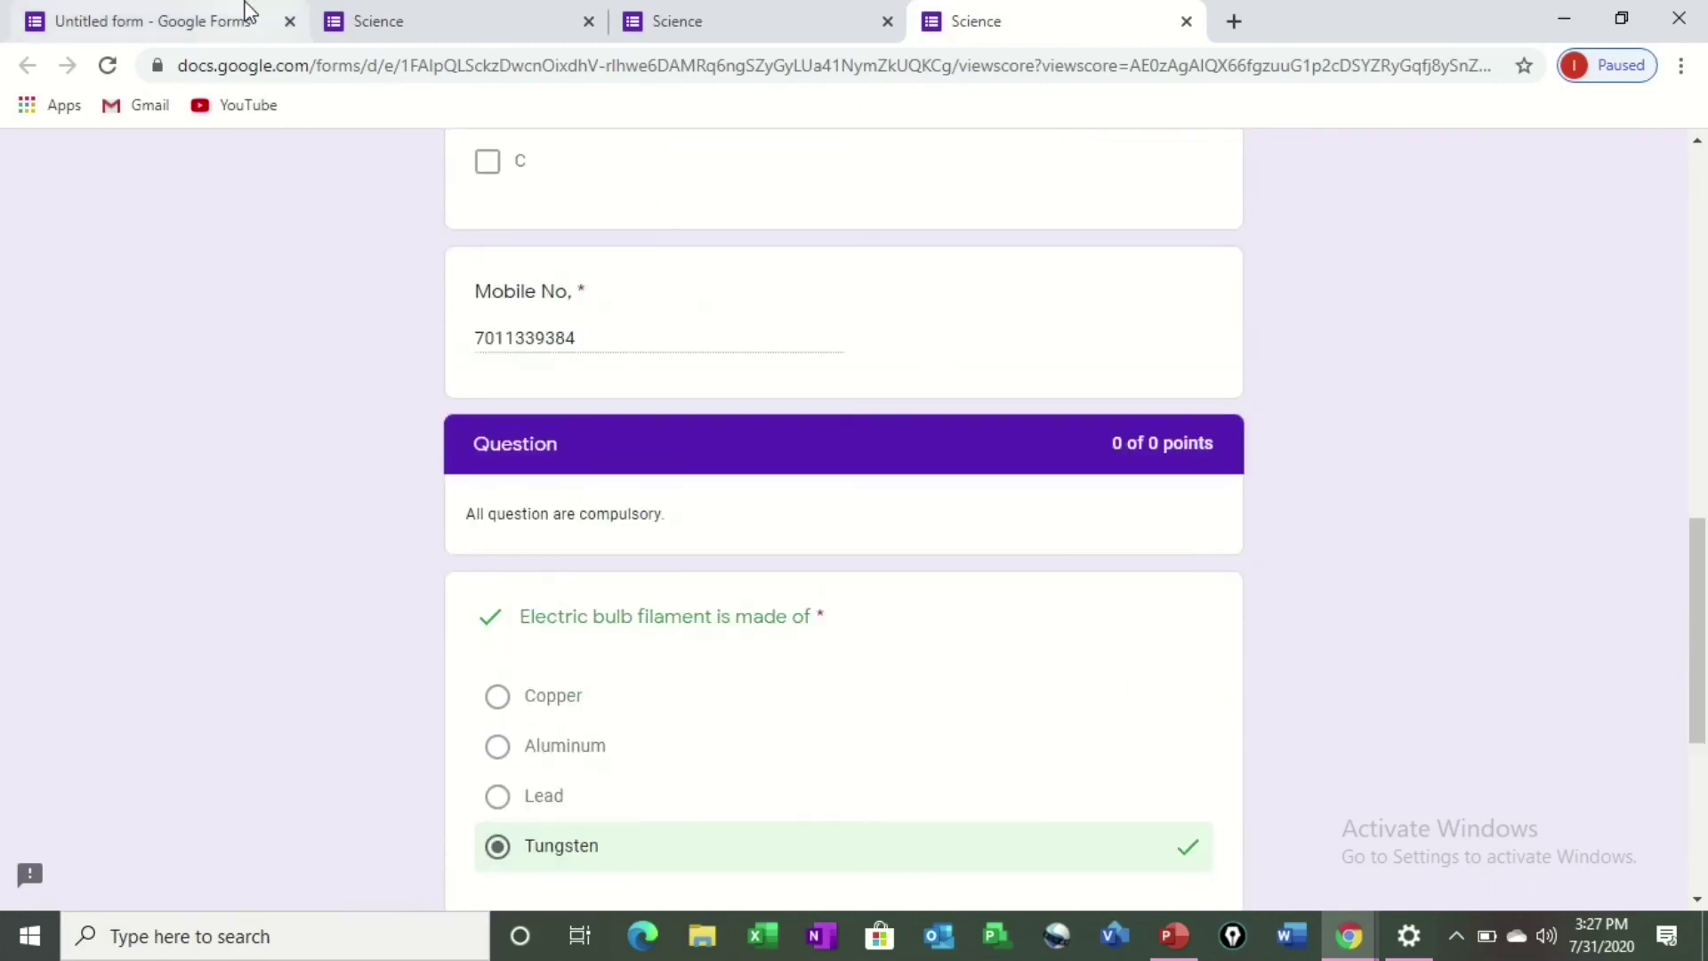
{"action": "left_click", "coordinate": [248, 13]}
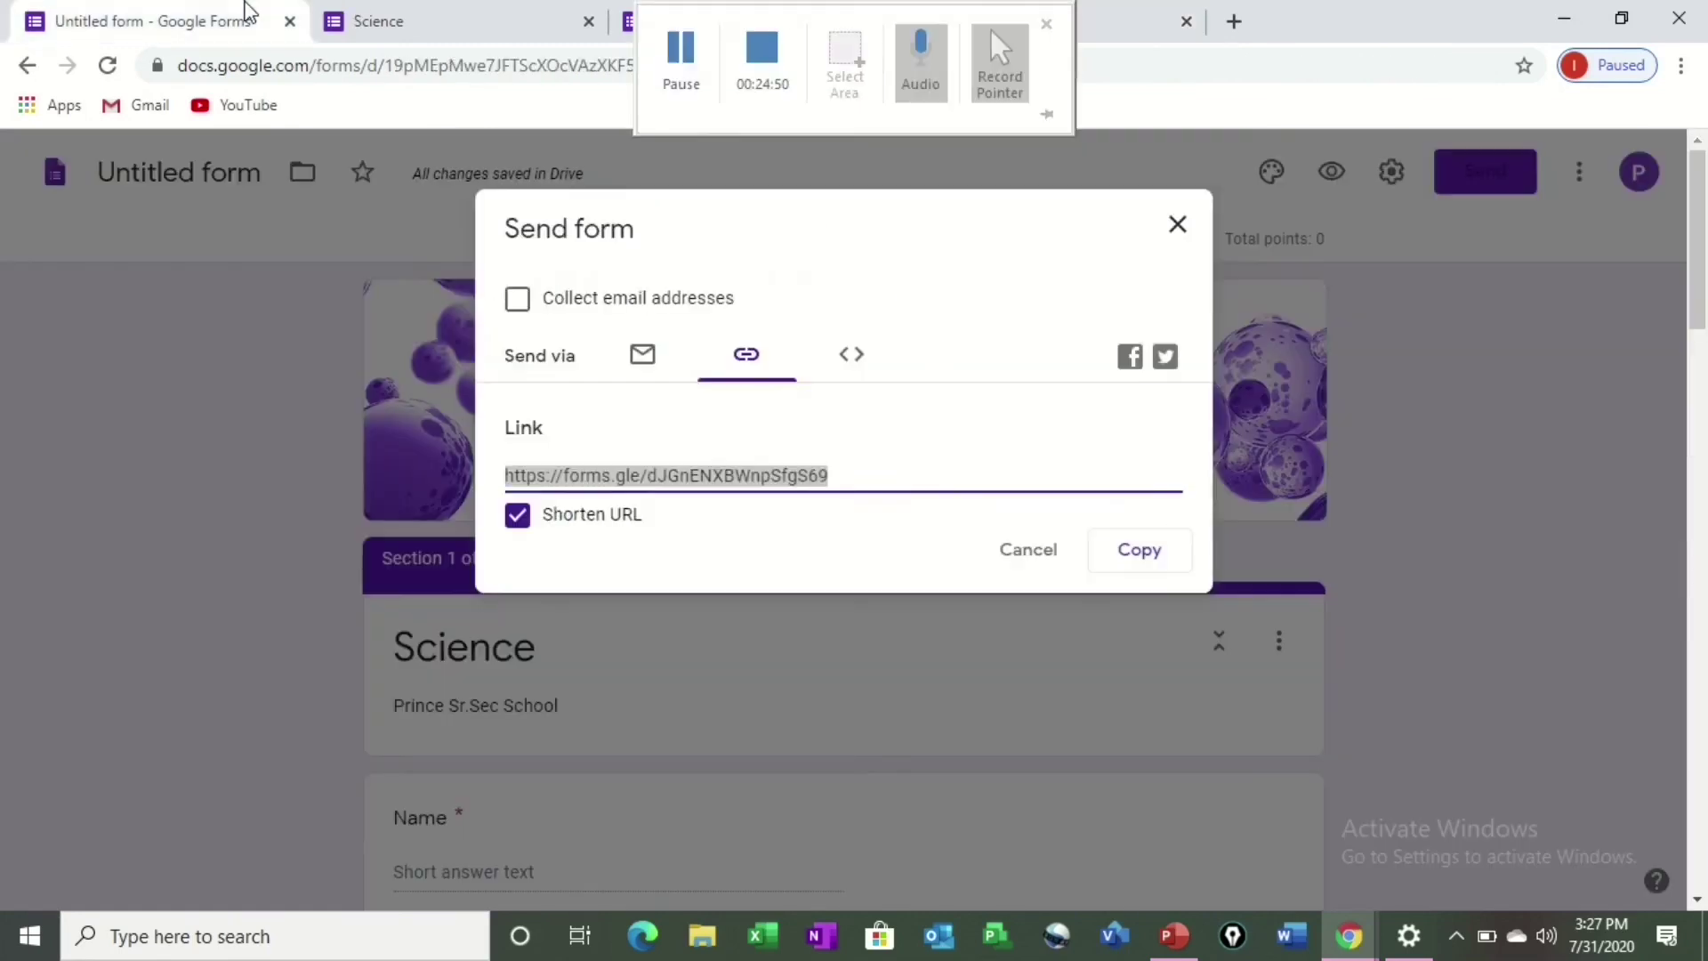
Close the share dialog and review the Responses summary: 1 response, average and median 0/0 points.
{"action": "left_click", "coordinate": [1043, 560]}
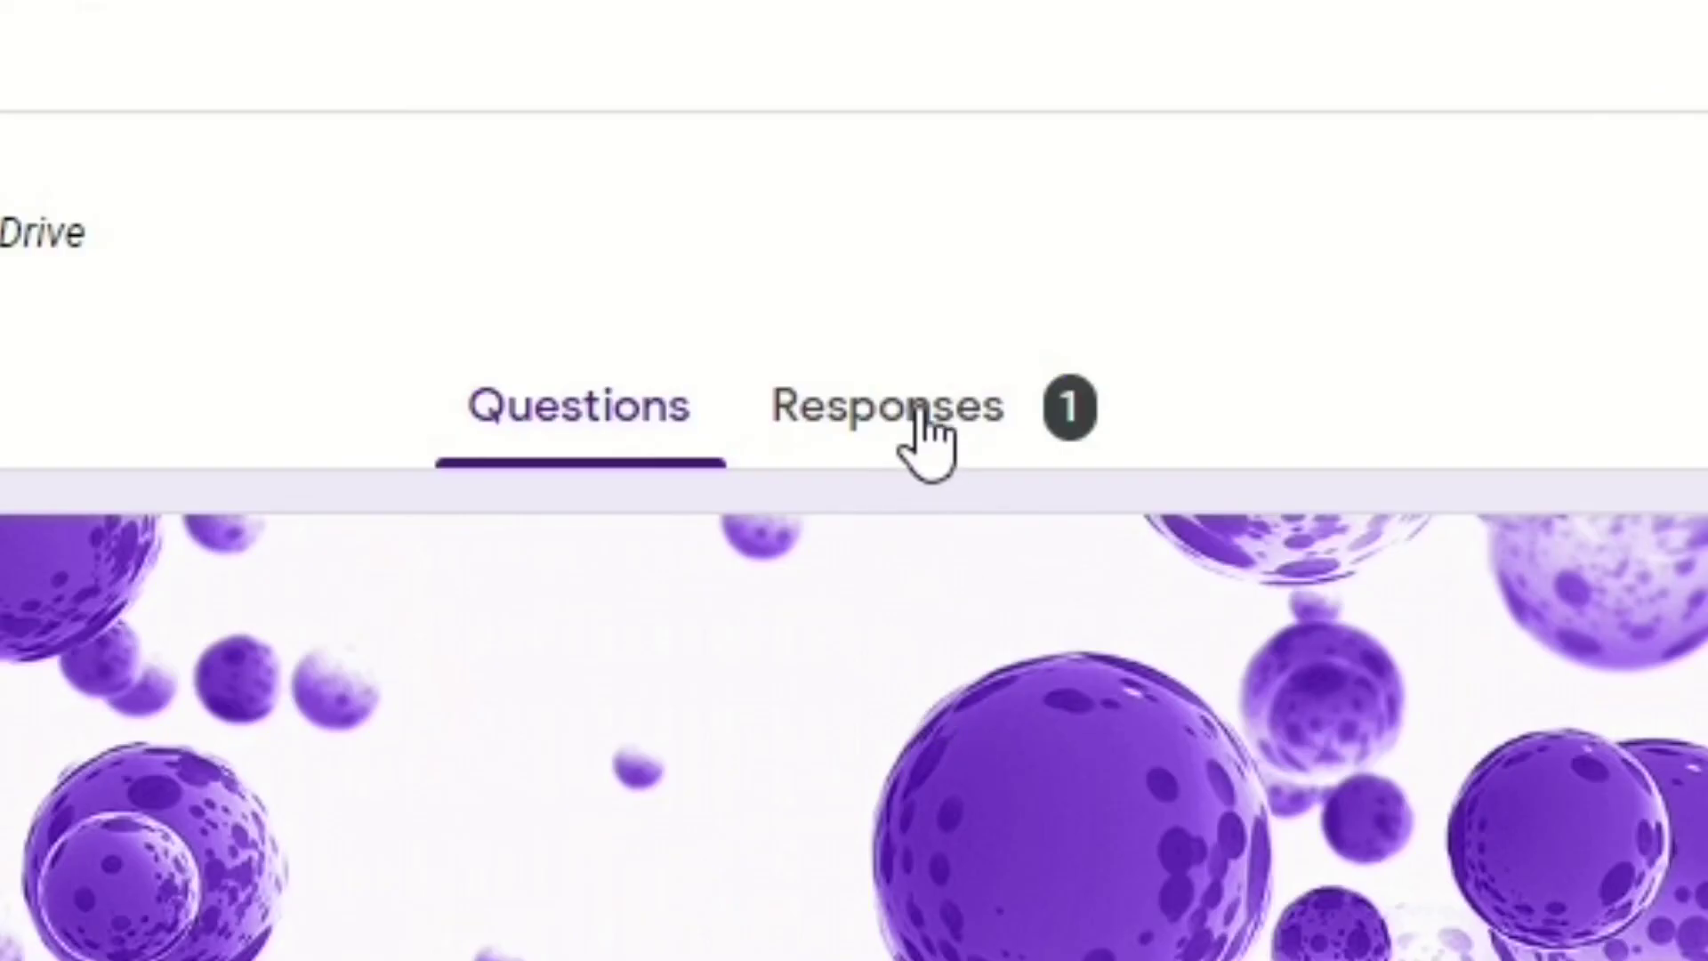
{"action": "left_click", "coordinate": [921, 411]}
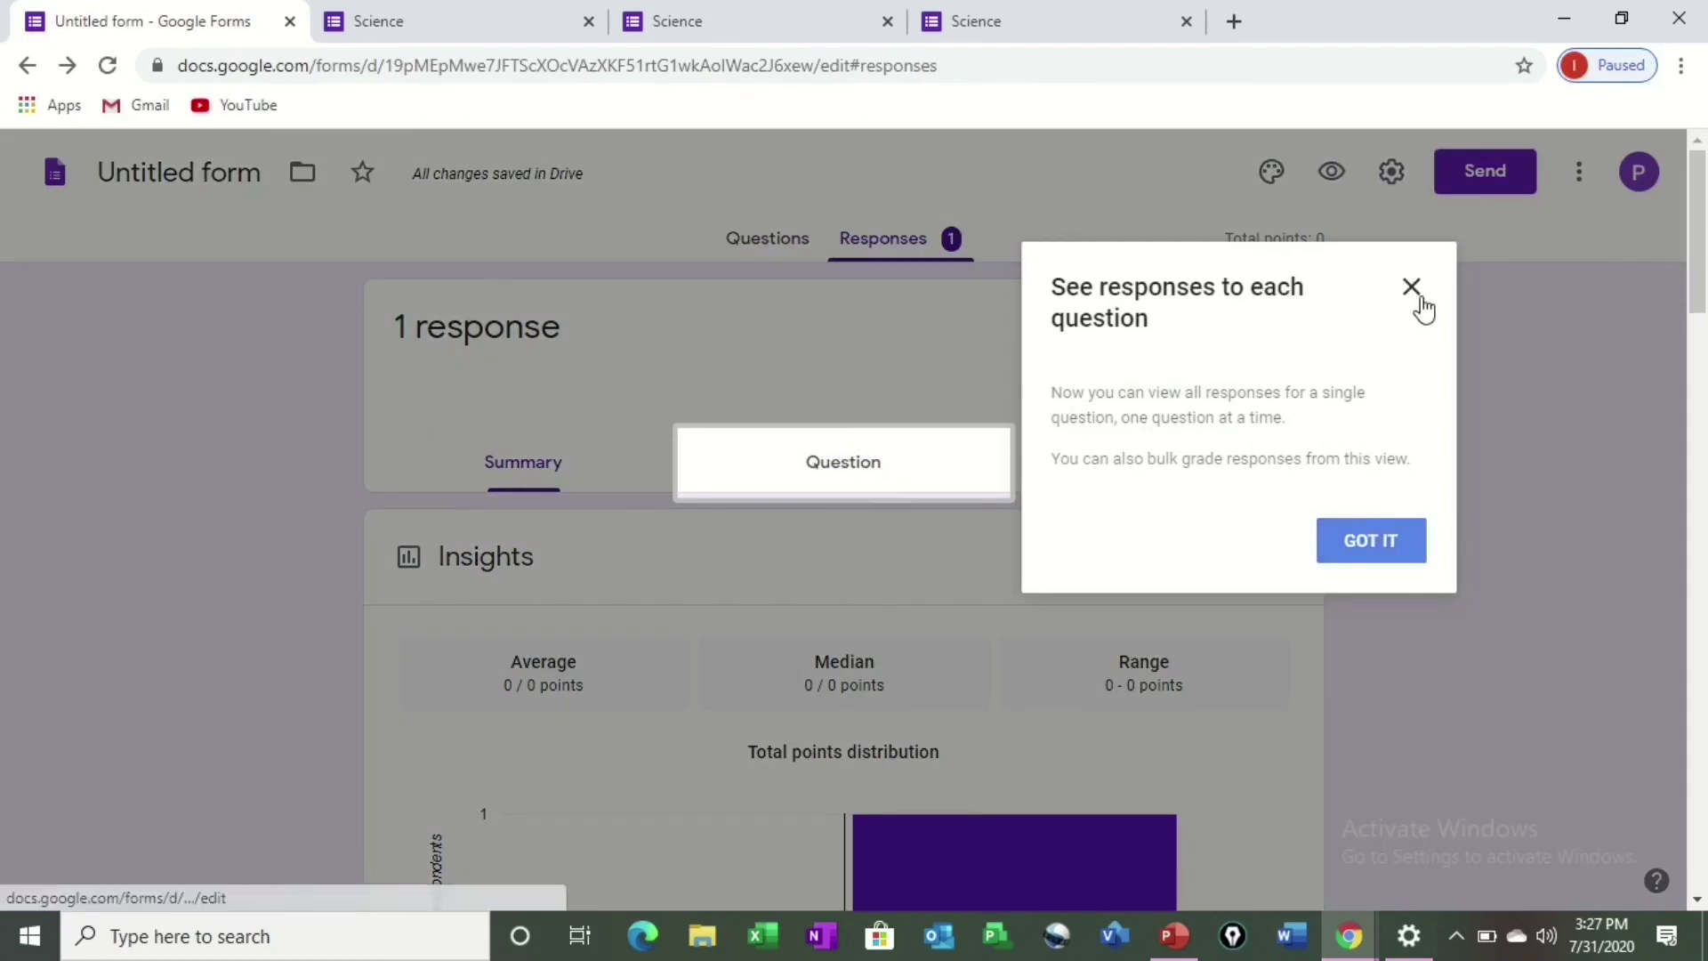
{"action": "left_click", "coordinate": [1414, 290]}
{"action": "left_click_drag", "start_coordinate": [1701, 286], "coordinate": [1704, 868]}
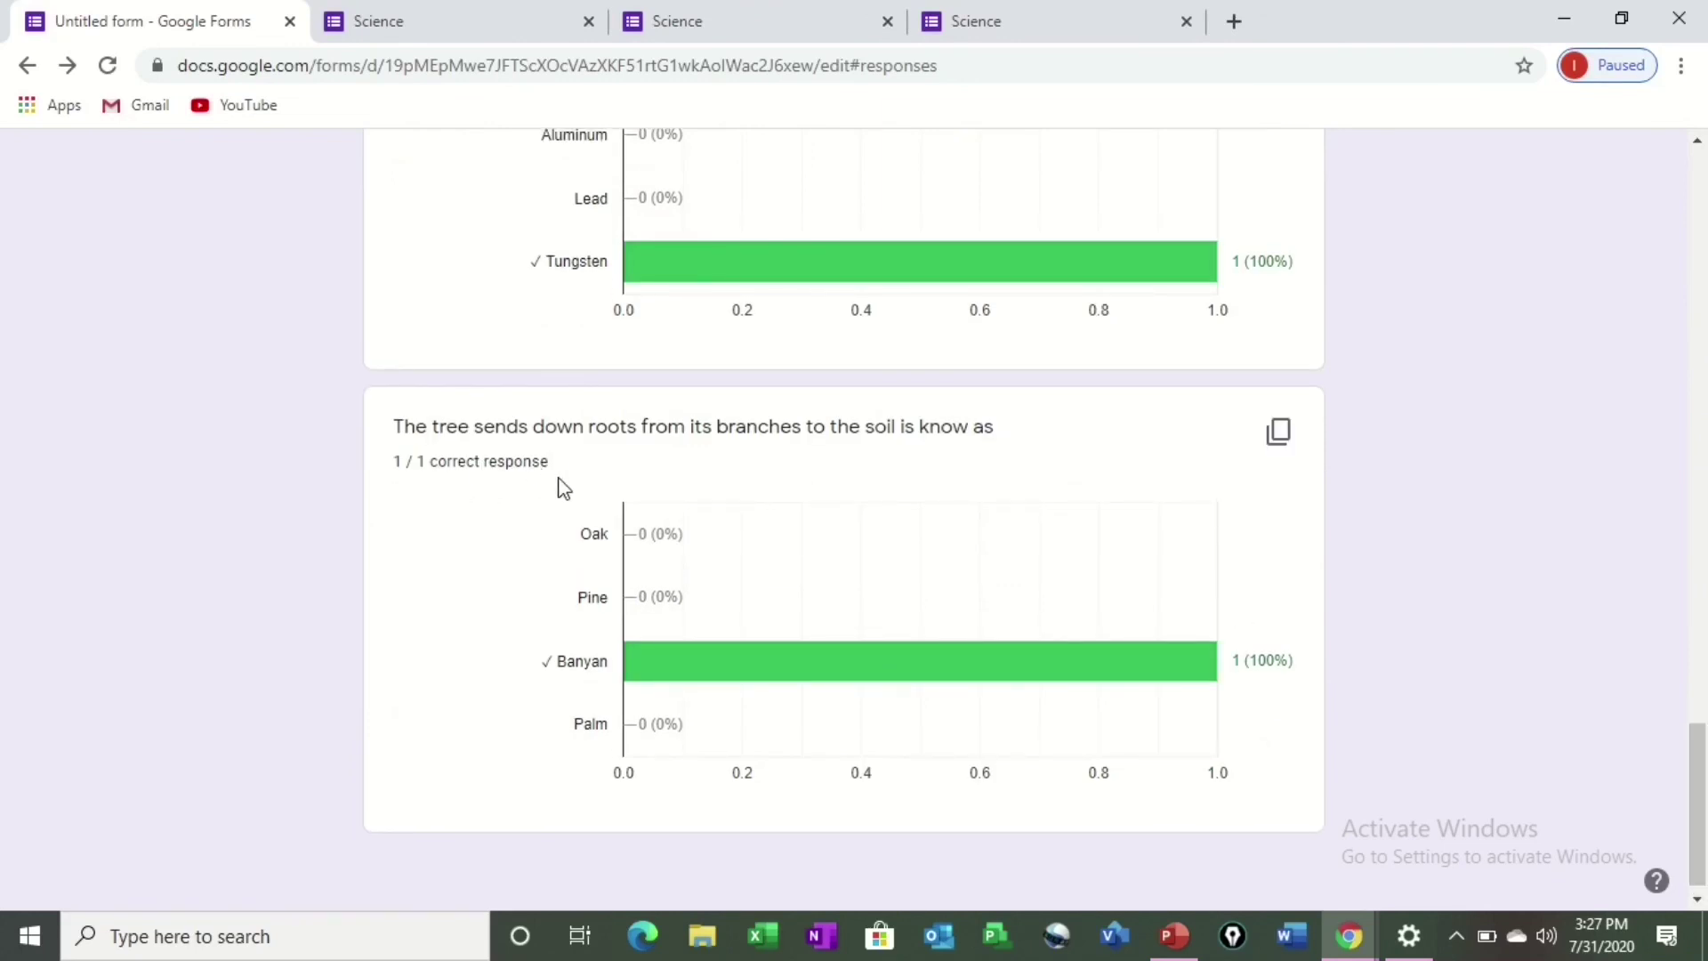
{"action": "left_click_drag", "start_coordinate": [1701, 828], "coordinate": [1700, 165]}
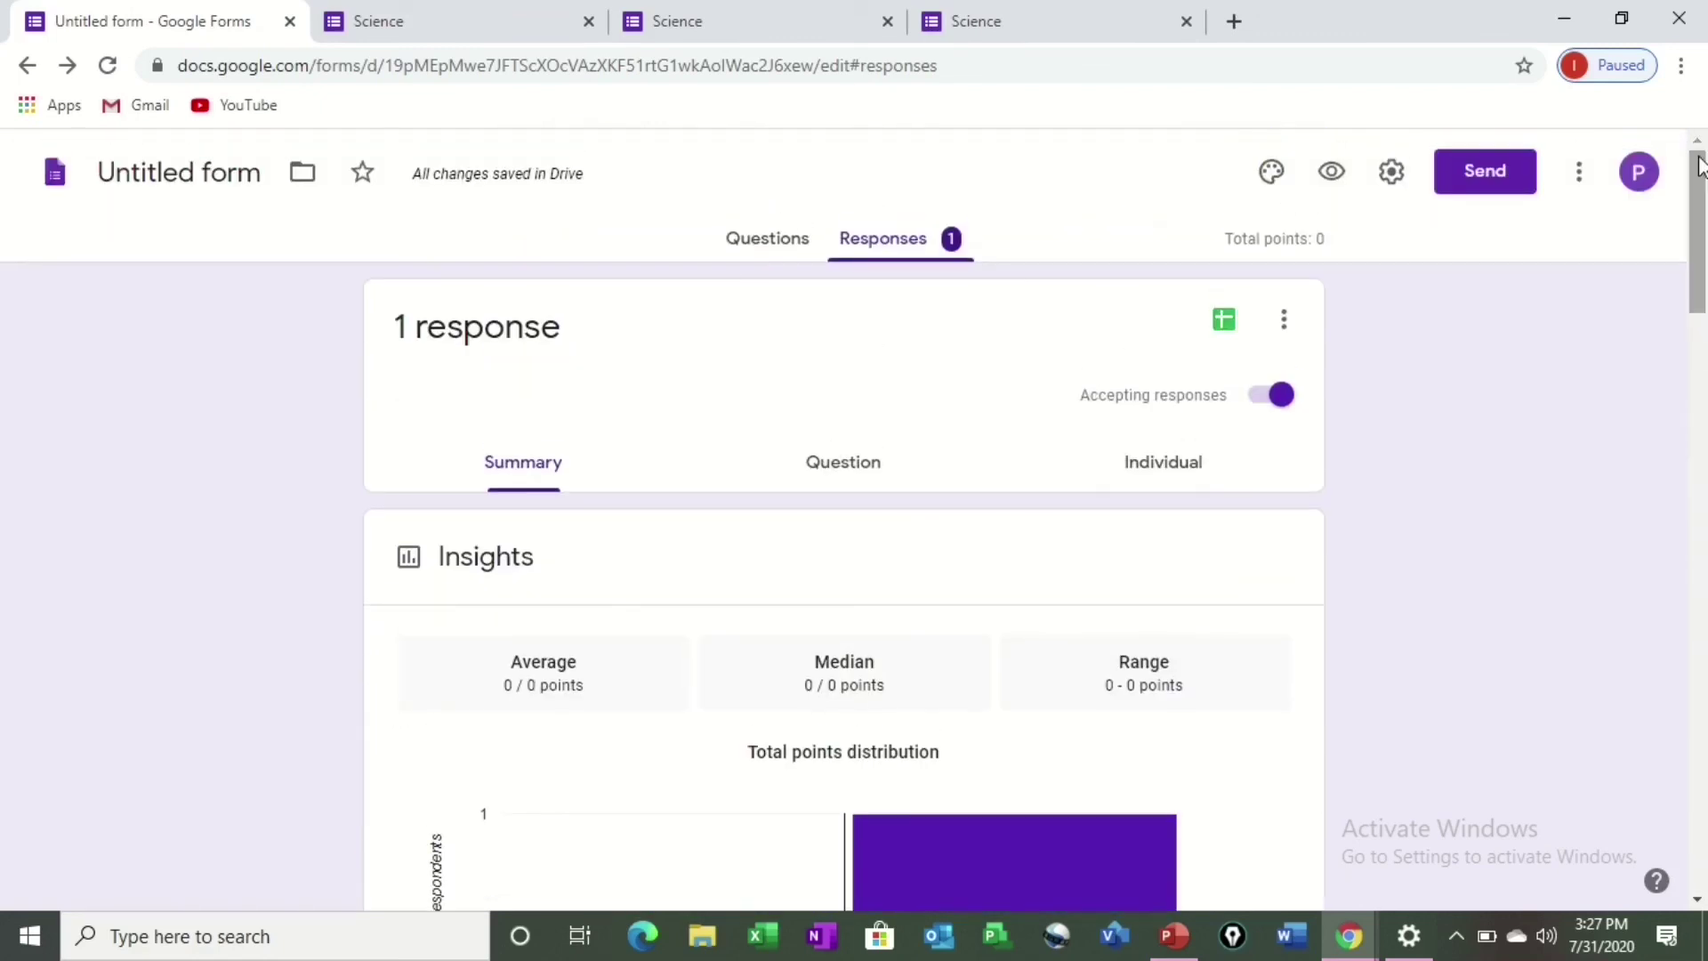